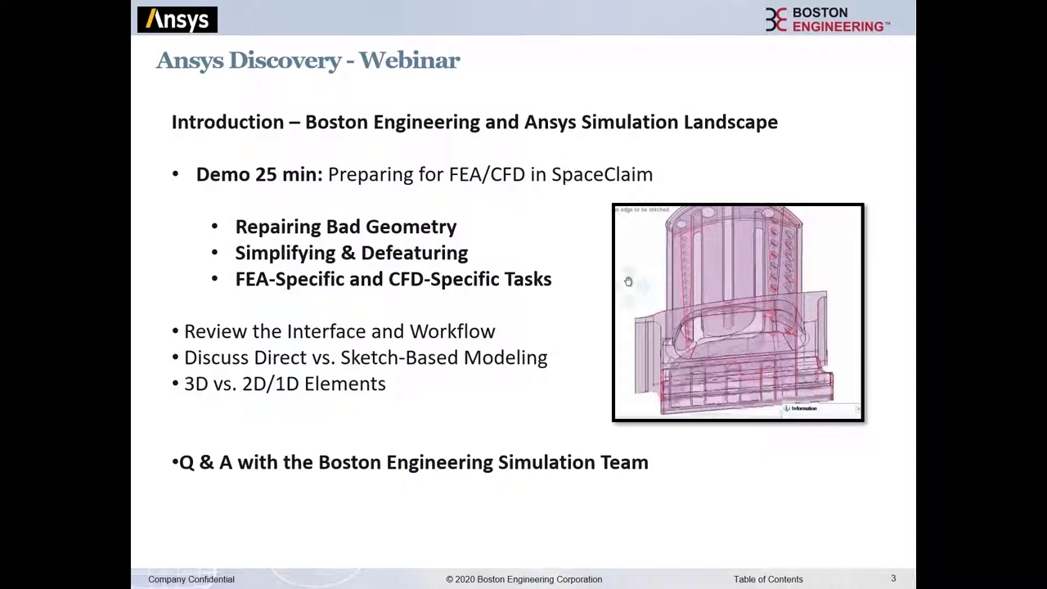
key(Right)
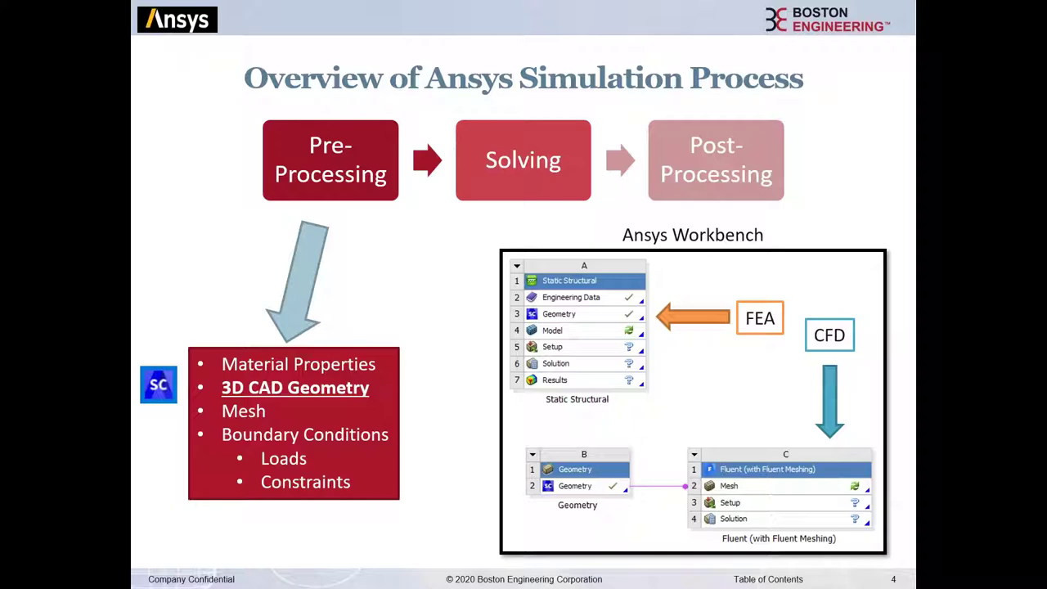
key(Right)
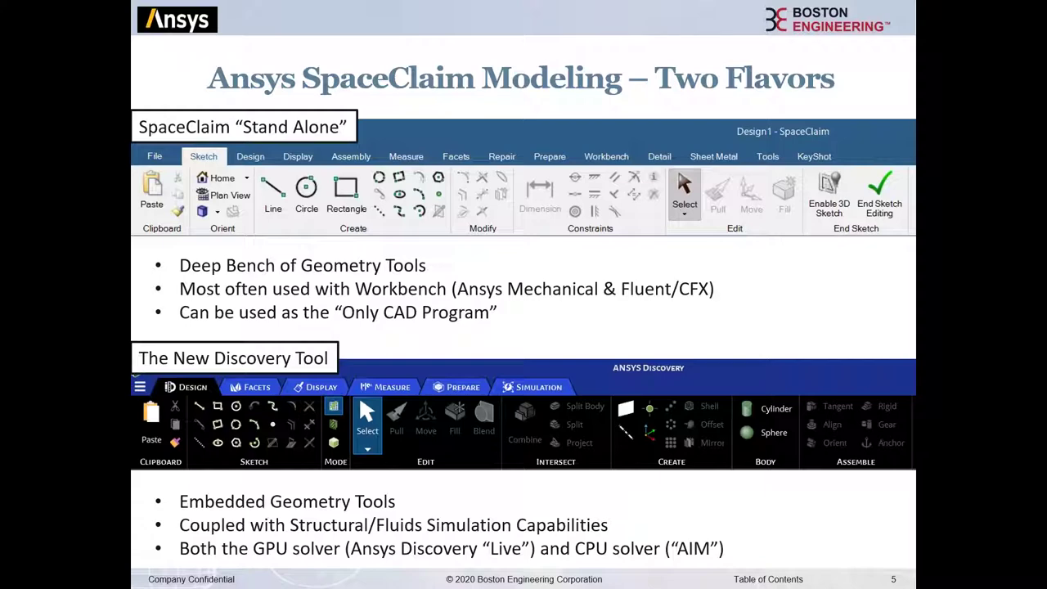
key(Right)
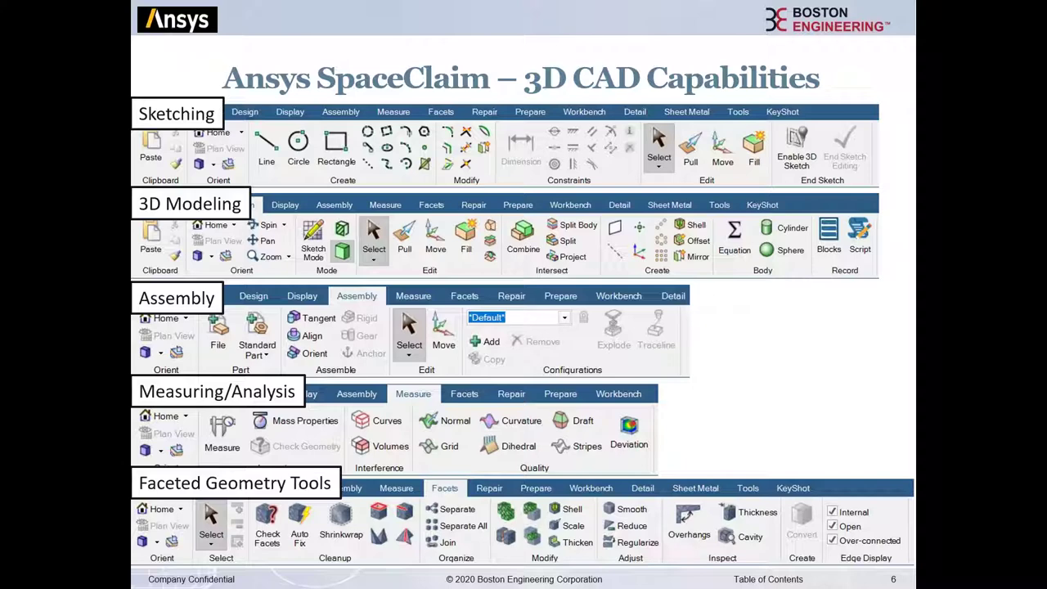
key(Right)
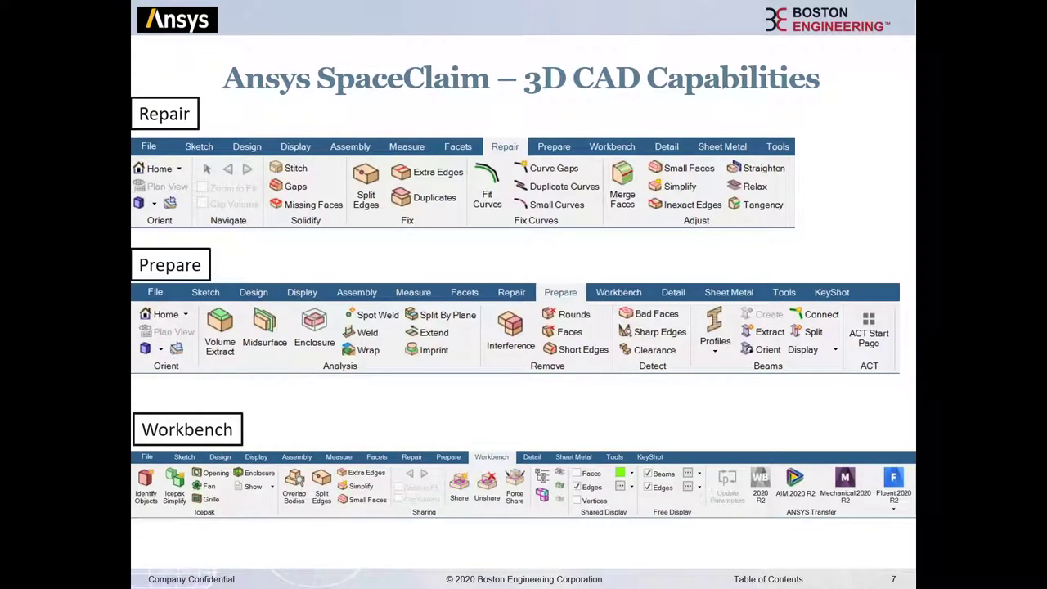
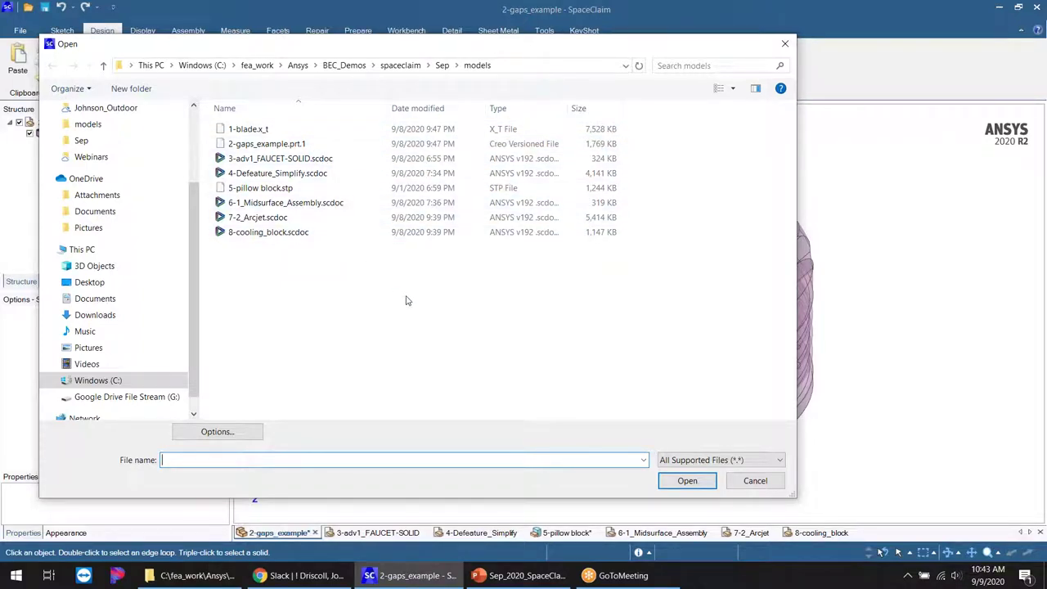
- Open the Parasolid model 1-blade.x_t from the models folder
click(246, 129)
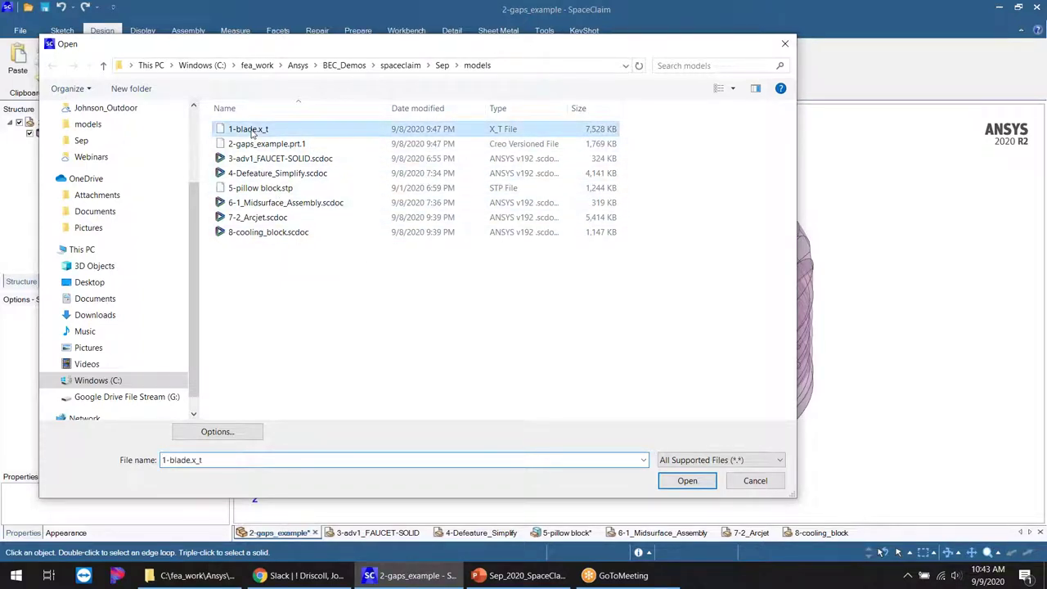
click(740, 459)
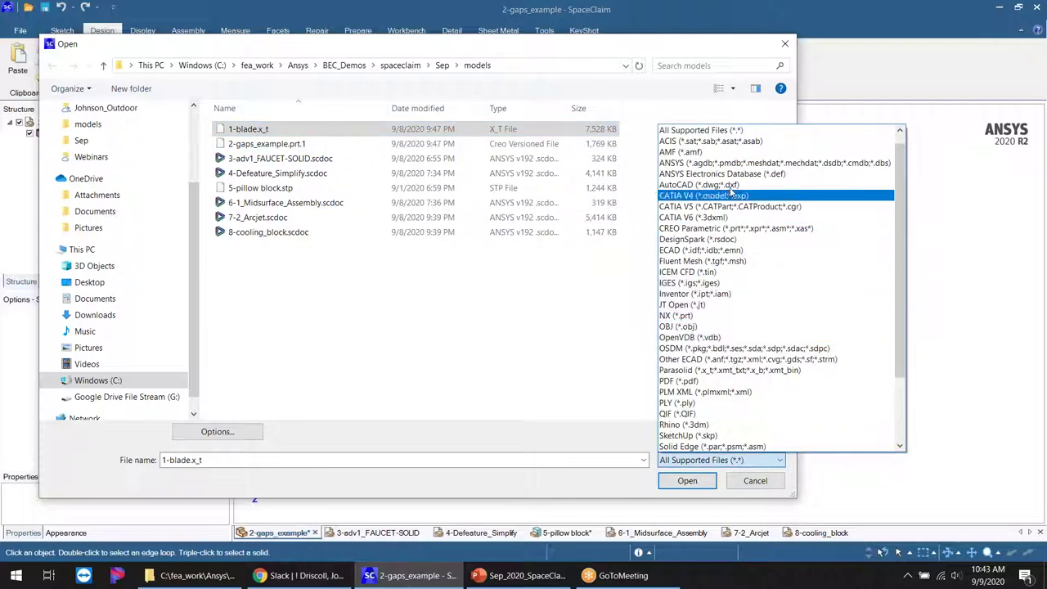
scroll(710, 352, down, 3)
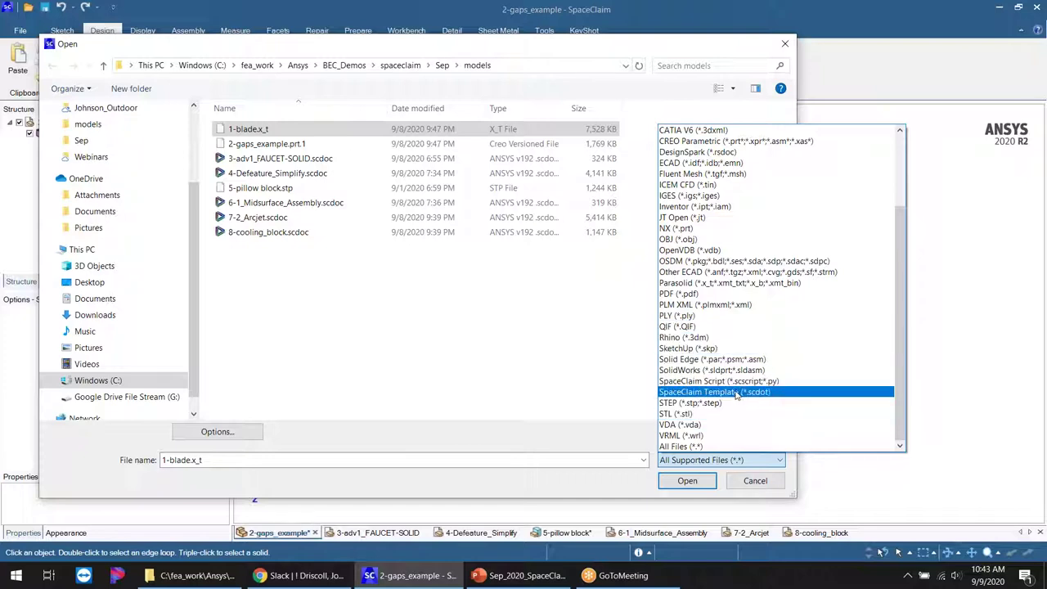
click(348, 319)
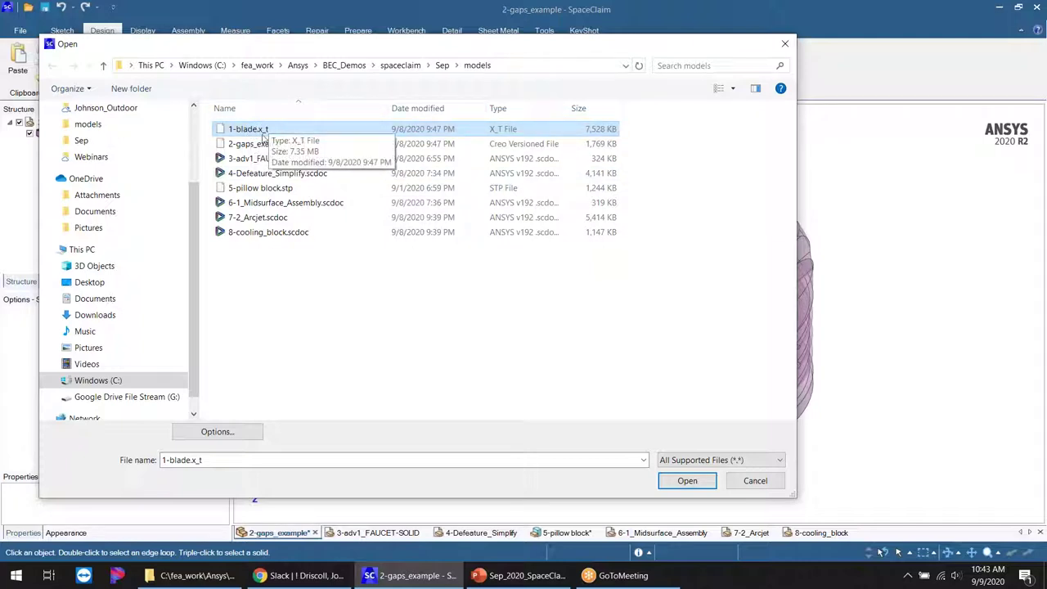
click(671, 482)
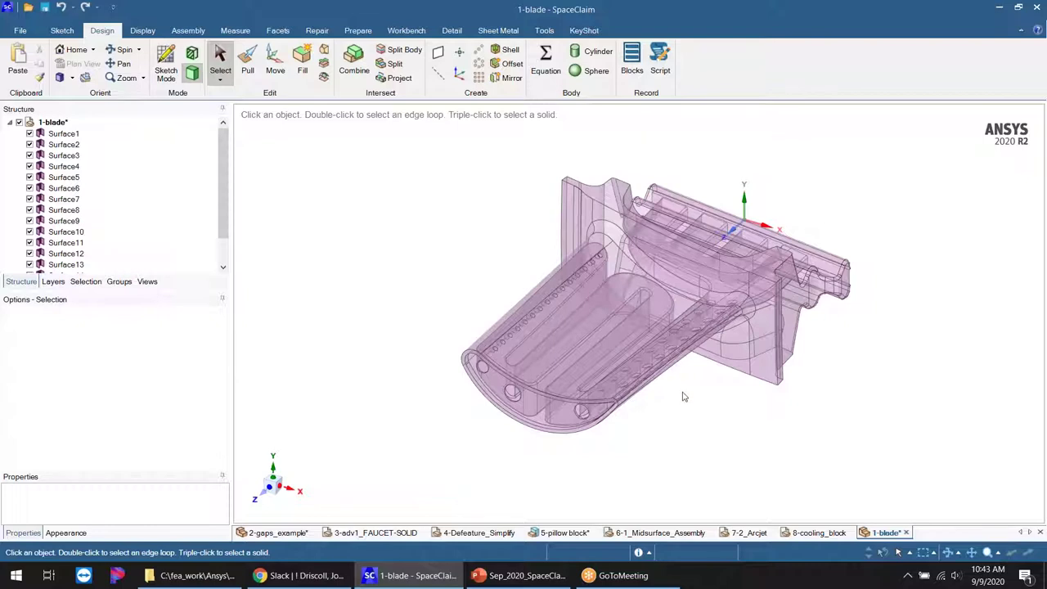
- Move the 1-blade document ahead of the other open documents
ctrl+middle_drag(691, 408, 615, 398)
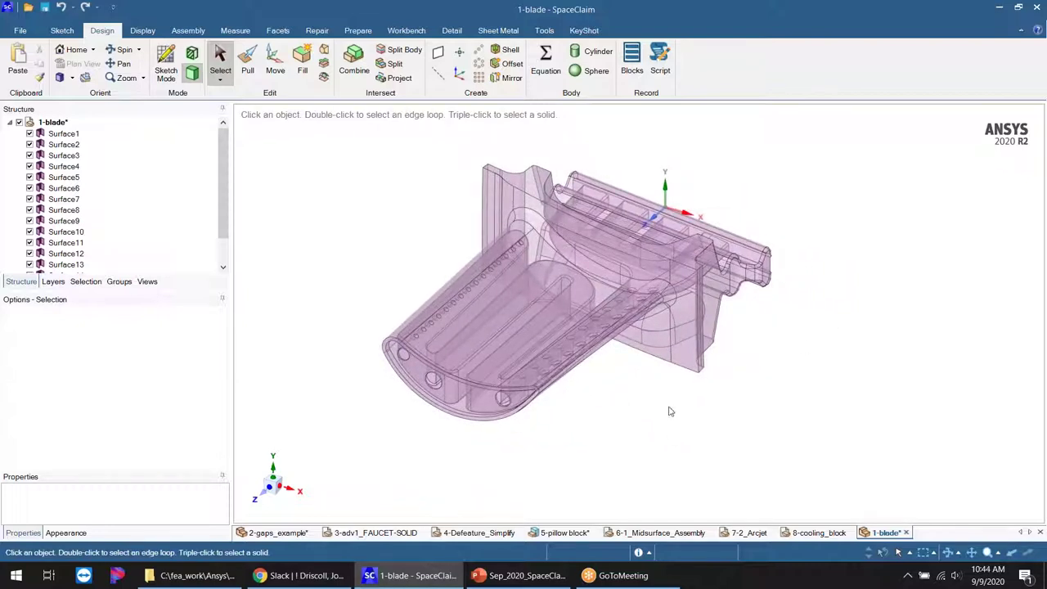
drag(877, 534, 277, 537)
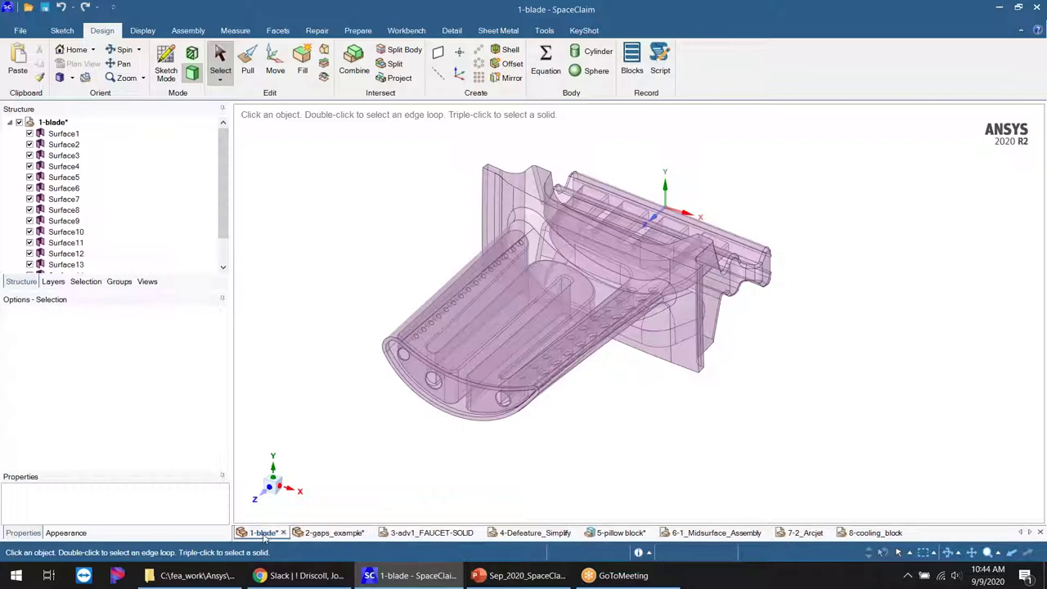
click(506, 320)
click(610, 407)
- Examine the imported blade's list of surface bodies in the structure tree
drag(221, 157, 221, 221)
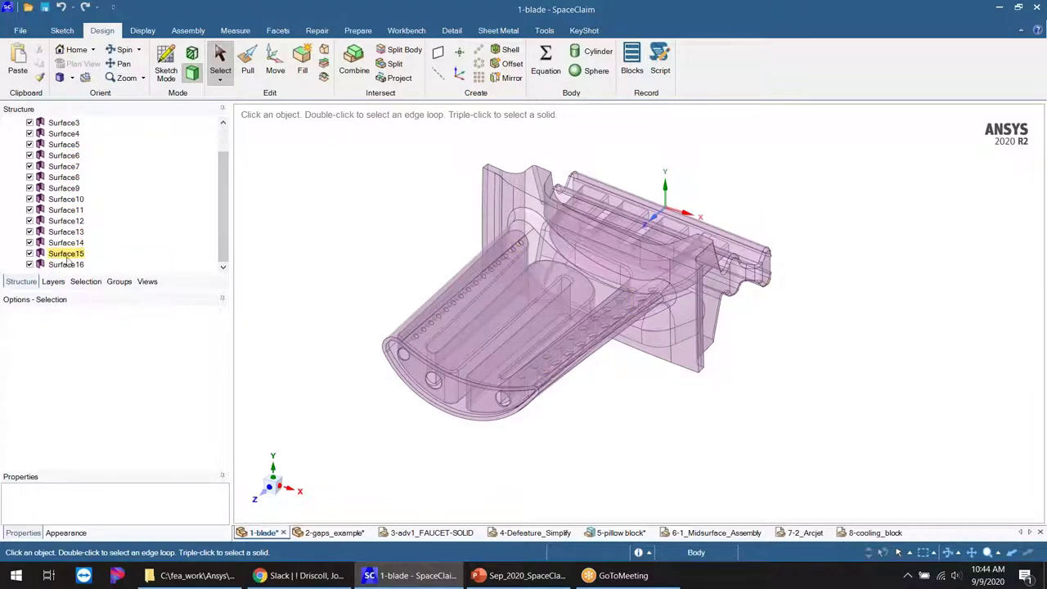
scroll(67, 233, up, 1)
mouse_move(227, 170)
mouse_down()
mouse_move(227, 195)
mouse_move(226, 177)
mouse_up()
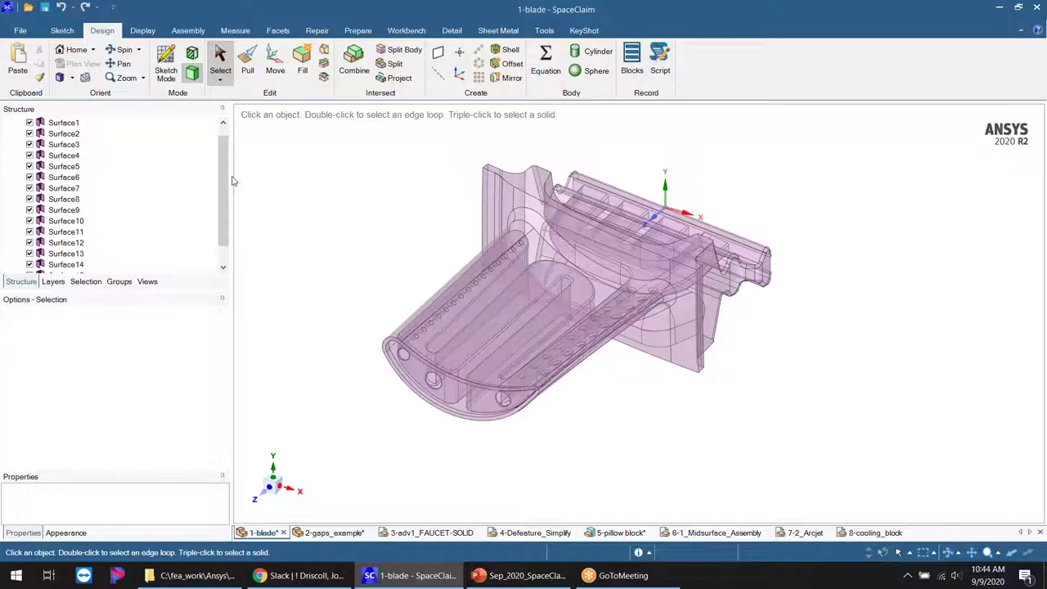
click(538, 257)
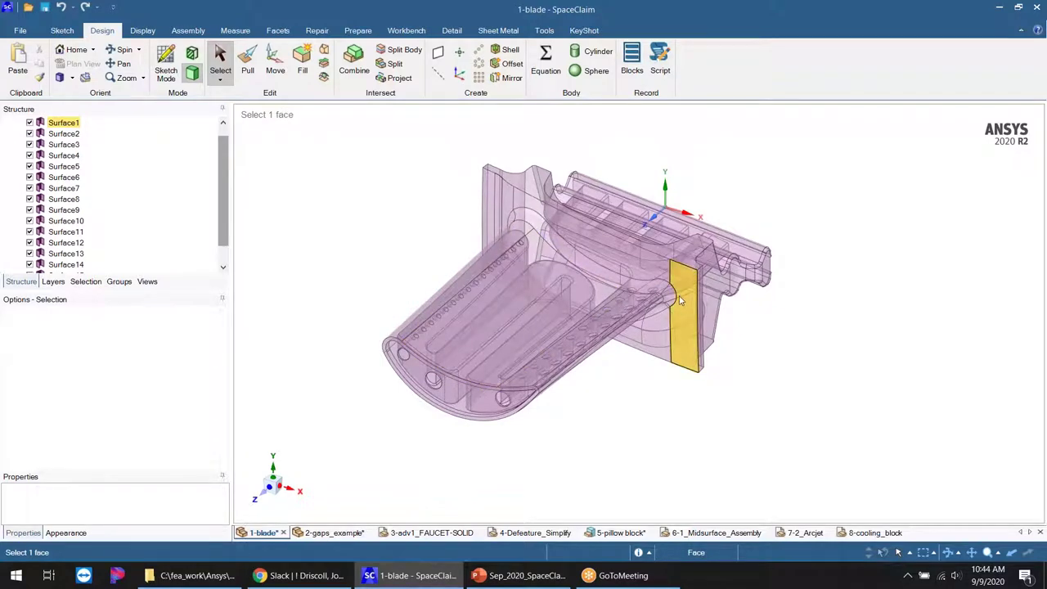
key(Escape)
- Stitch the blade's separate surface bodies together along their stitchable edges
click(319, 32)
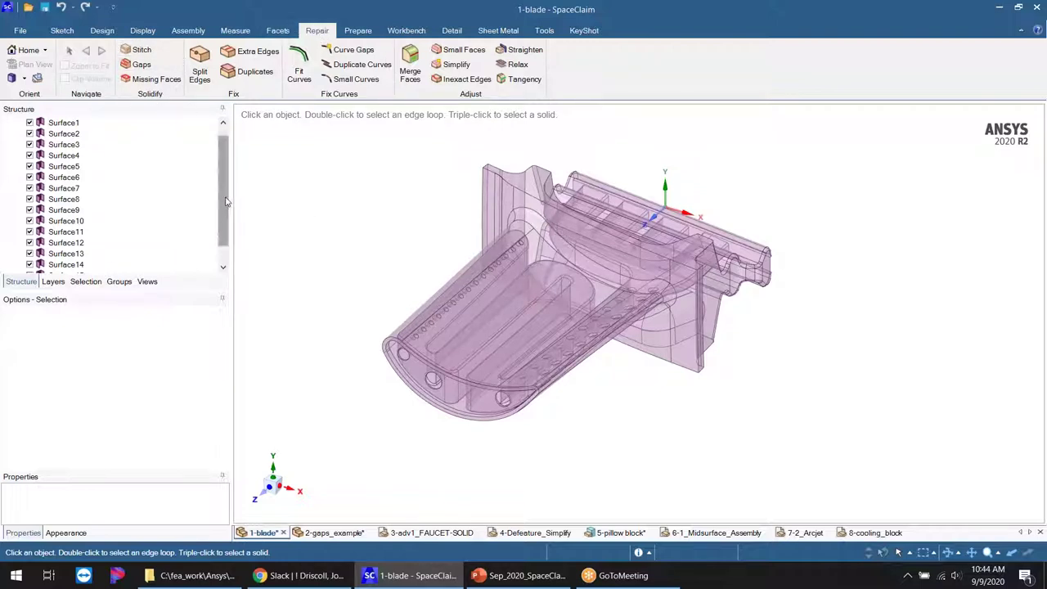
click(223, 122)
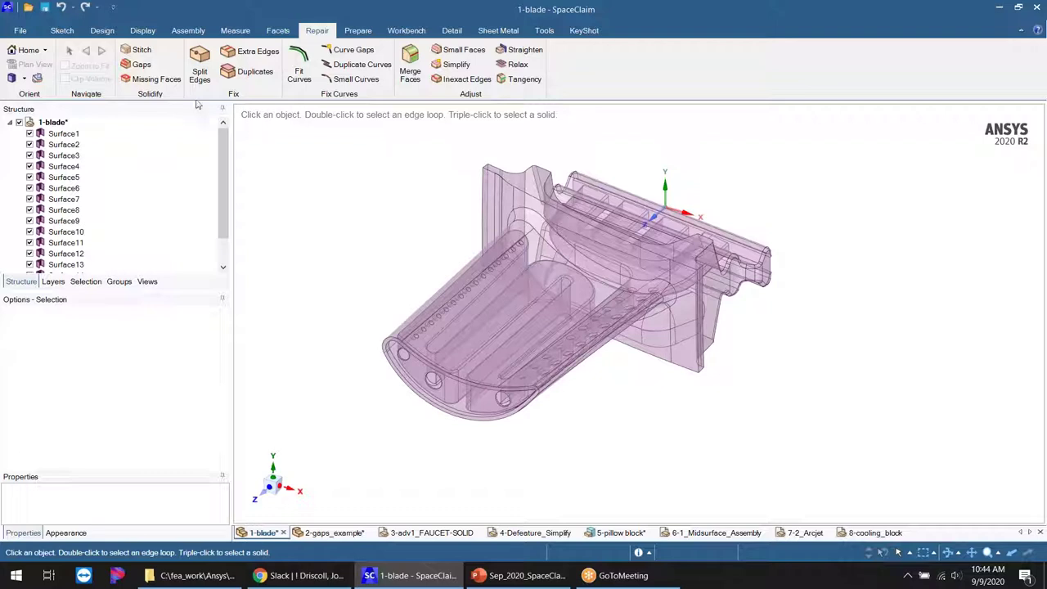
click(137, 51)
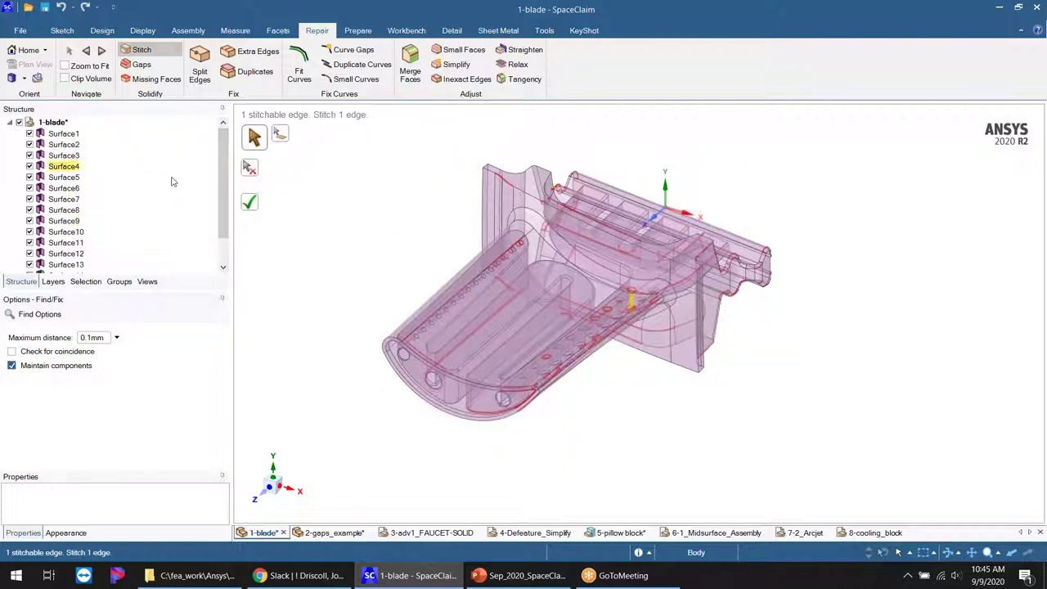
key(Return)
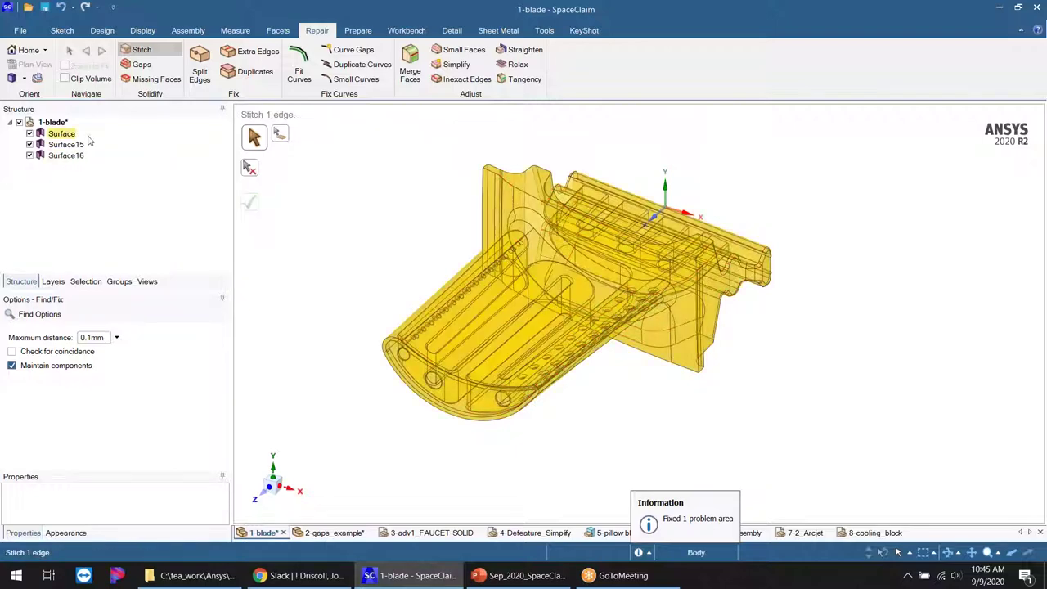
- Inspect the stitched Surface body and the separate Surface15, and leave the Stitch tool
click(61, 134)
middle_drag(892, 372, 585, 314)
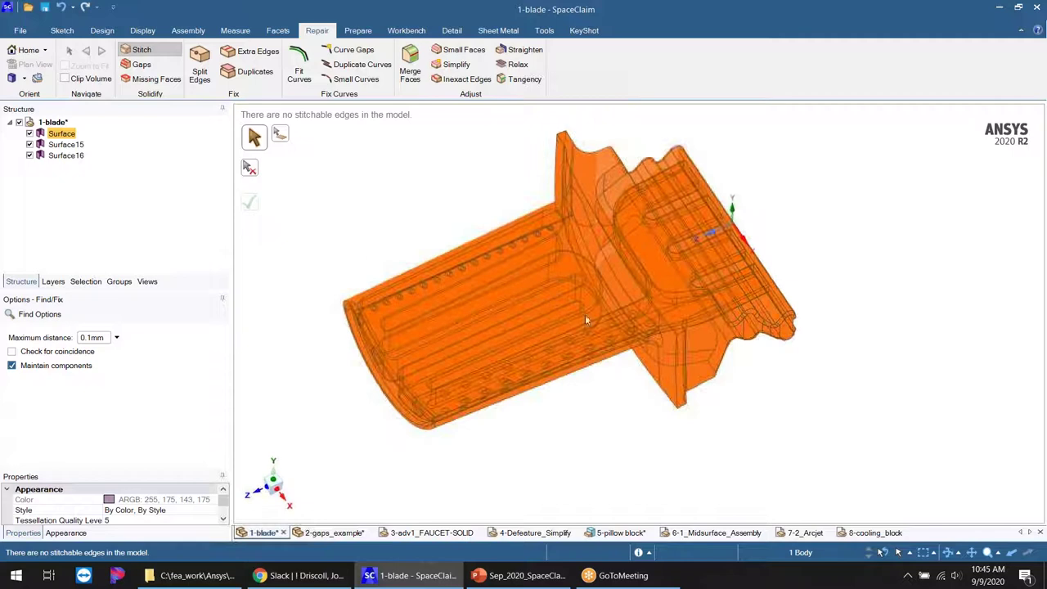
click(69, 146)
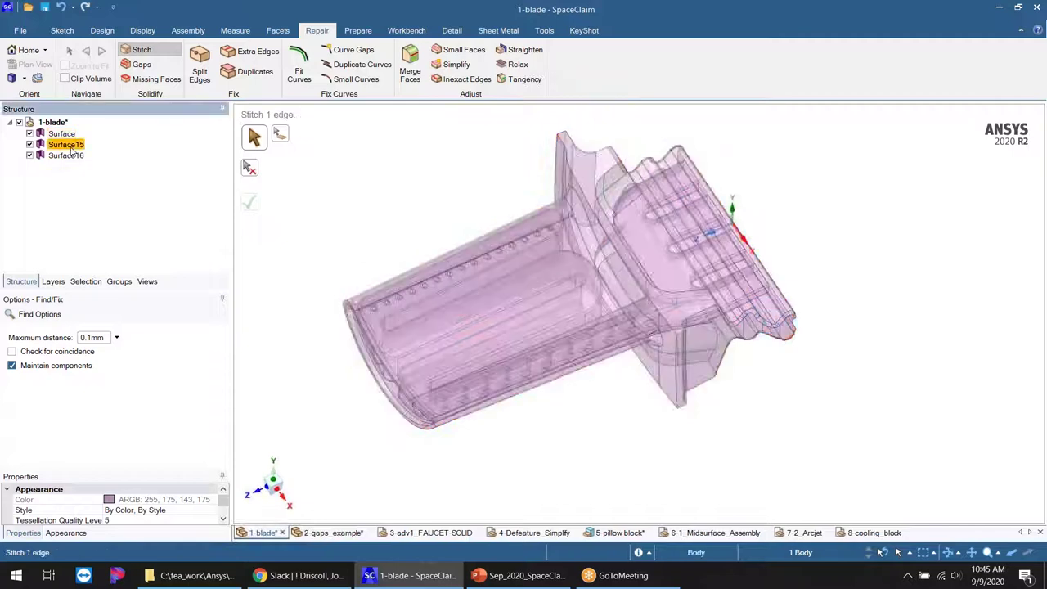
click(326, 208)
key(Escape)
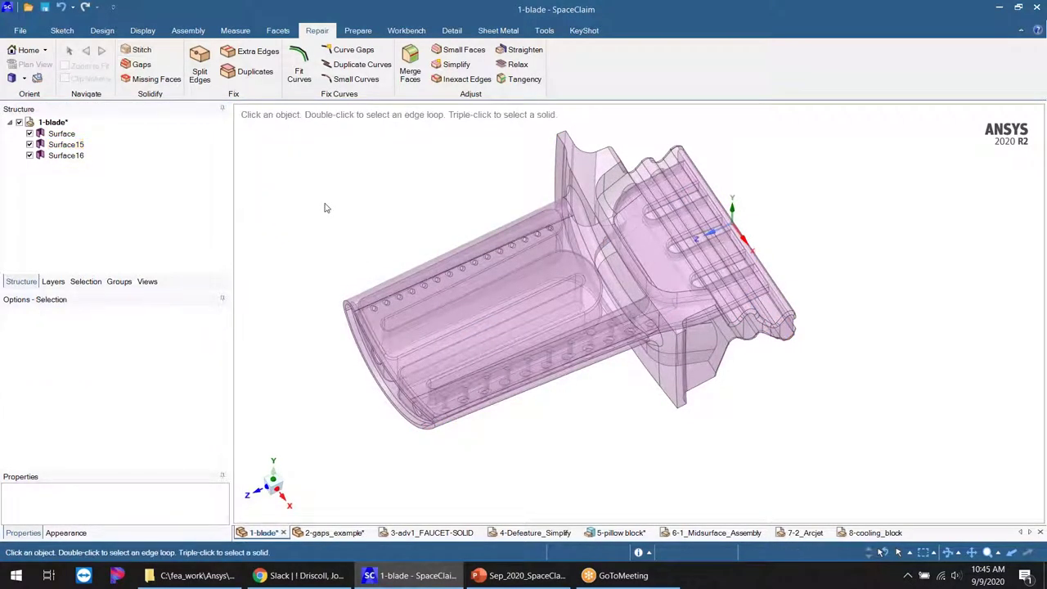
- Inspect the small Surface15 body at the blade root's rounded corner and delete it as a stray surface
click(66, 144)
middle_drag(813, 379, 815, 281)
scroll(790, 341, up, 10)
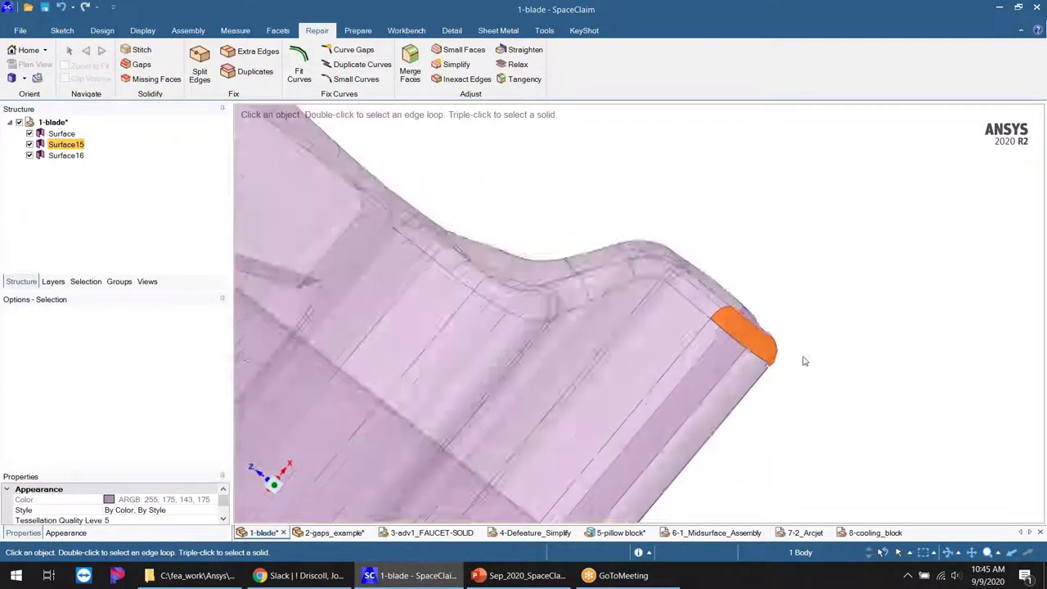
mouse_move(765, 341)
middle_down()
mouse_move(856, 404)
mouse_move(720, 301)
mouse_move(743, 332)
mouse_move(727, 339)
mouse_move(742, 302)
mouse_move(725, 297)
mouse_move(718, 323)
mouse_move(732, 354)
middle_up()
scroll(564, 237, up, 2)
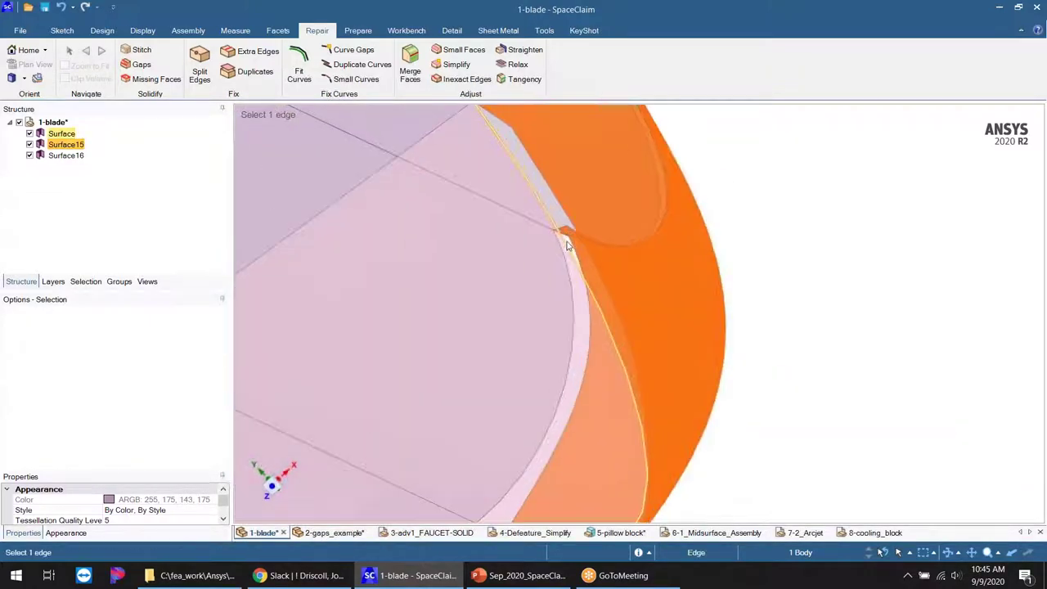
scroll(731, 250, down, 2)
scroll(732, 250, down, 2)
click(827, 285)
mouse_move(719, 298)
middle_down()
mouse_move(750, 329)
mouse_move(728, 315)
middle_up()
scroll(645, 286, up, 5)
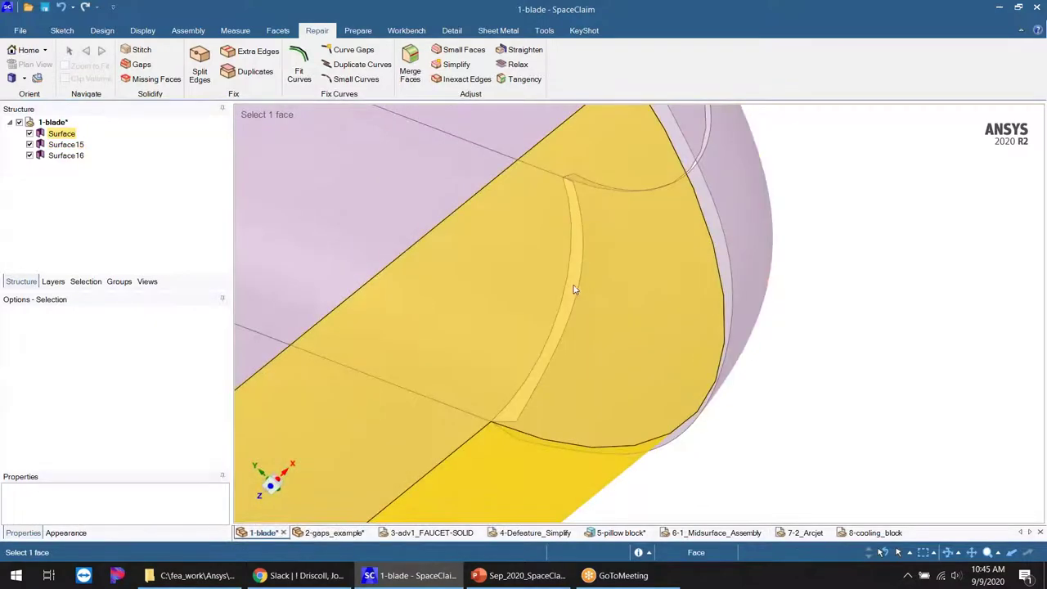
scroll(569, 301, down, 3)
middle_drag(561, 299, 676, 299)
click(675, 299)
key(Delete)
- Locate the Surface16 body on the blade root's curved edge, check its fit up close, and delete it
scroll(876, 212, down, 6)
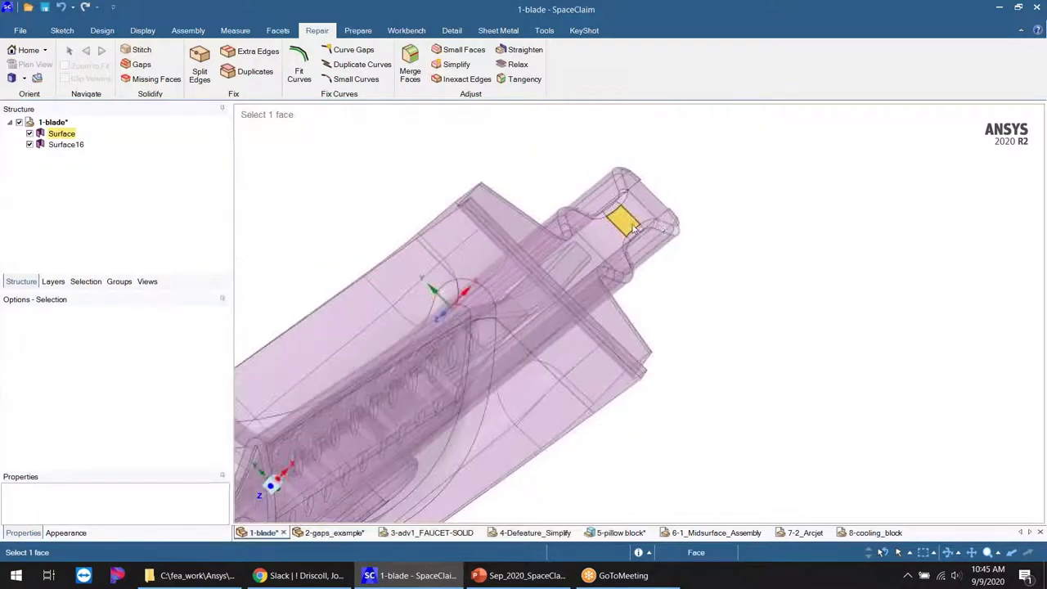
middle_drag(666, 233, 547, 241)
scroll(523, 369, down, 3)
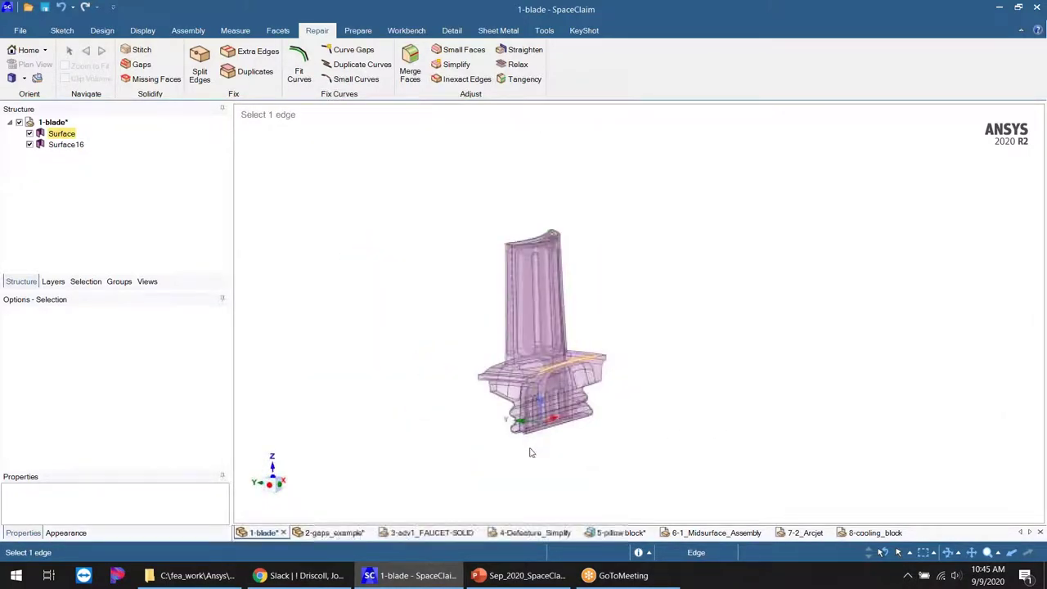
scroll(527, 449, up, 7)
scroll(503, 449, up, 2)
click(66, 145)
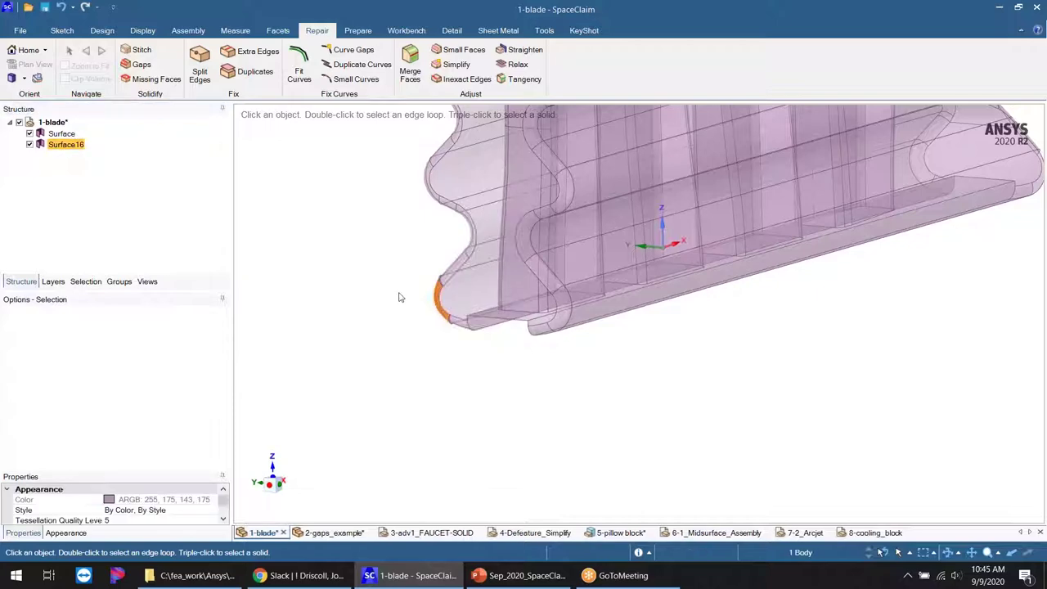
middle_drag(398, 297, 556, 297)
middle_drag(426, 281, 493, 252)
scroll(436, 312, up, 6)
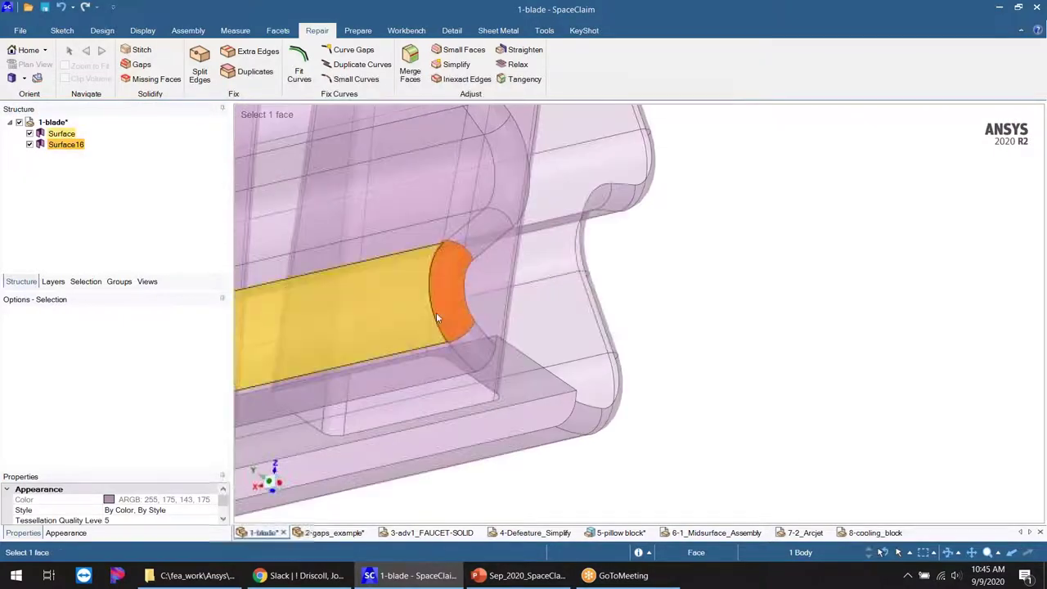
middle_drag(436, 312, 558, 318)
scroll(559, 318, down, 3)
scroll(493, 229, up, 7)
middle_drag(563, 281, 661, 311)
click(589, 299)
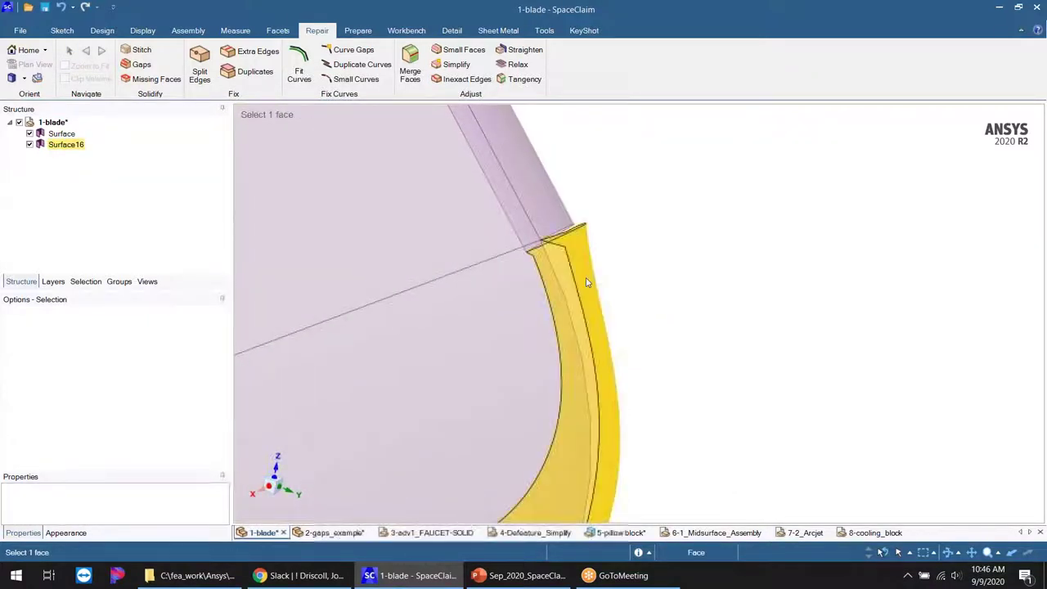
key(Delete)
- Check the whole blade and its remaining Surface body
scroll(696, 325, down, 5)
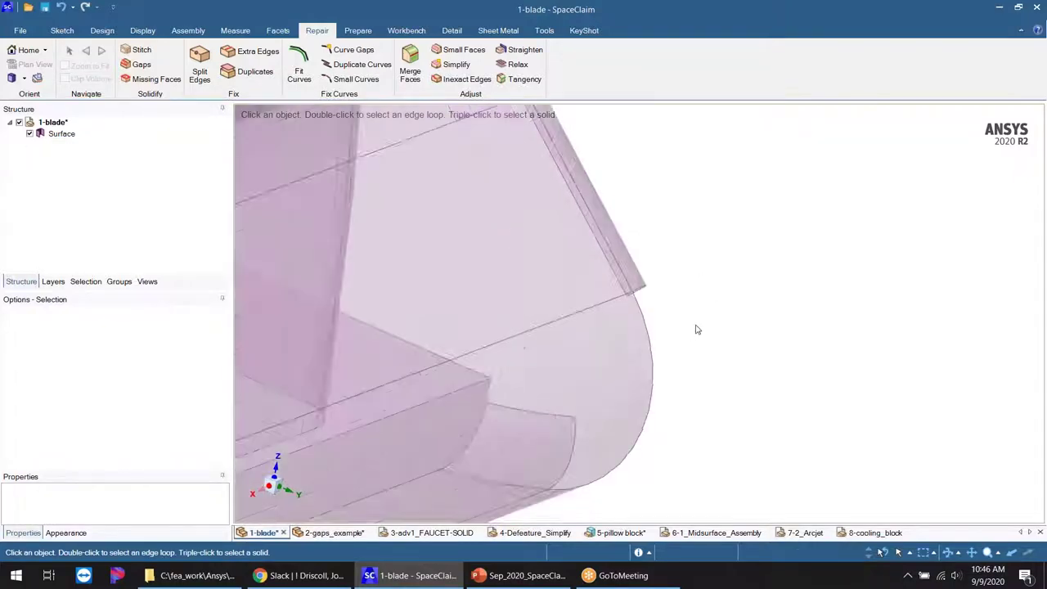
middle_drag(696, 326, 670, 368)
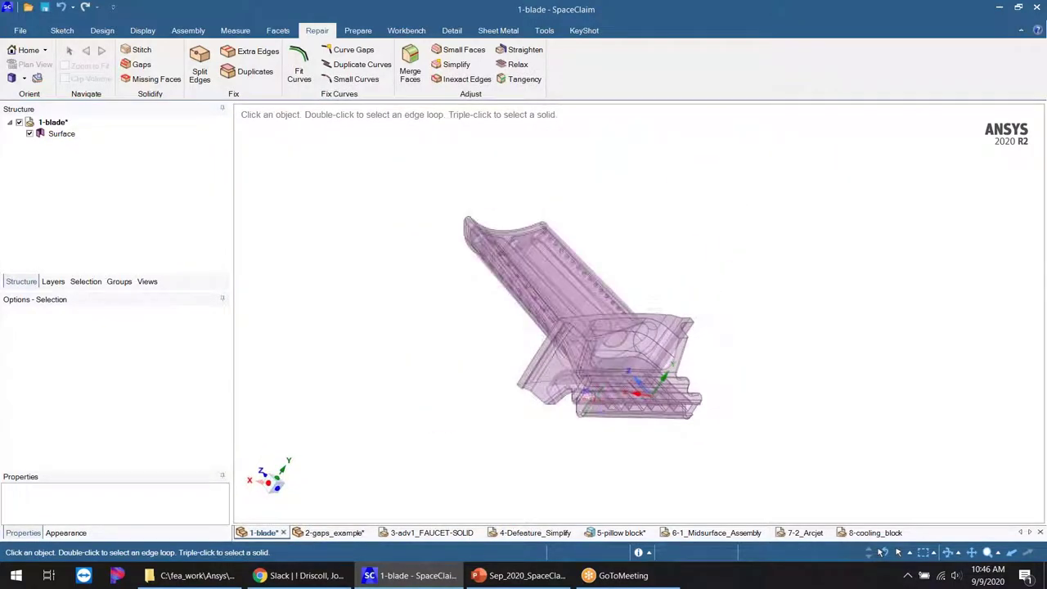
click(69, 136)
click(346, 292)
scroll(351, 258, down, 3)
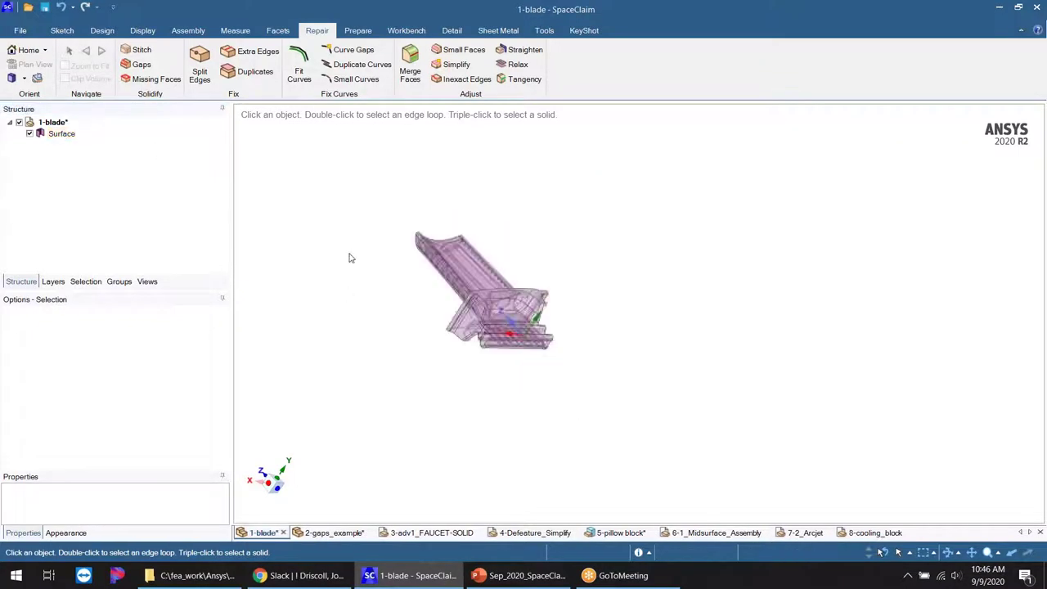
scroll(436, 294, up, 3)
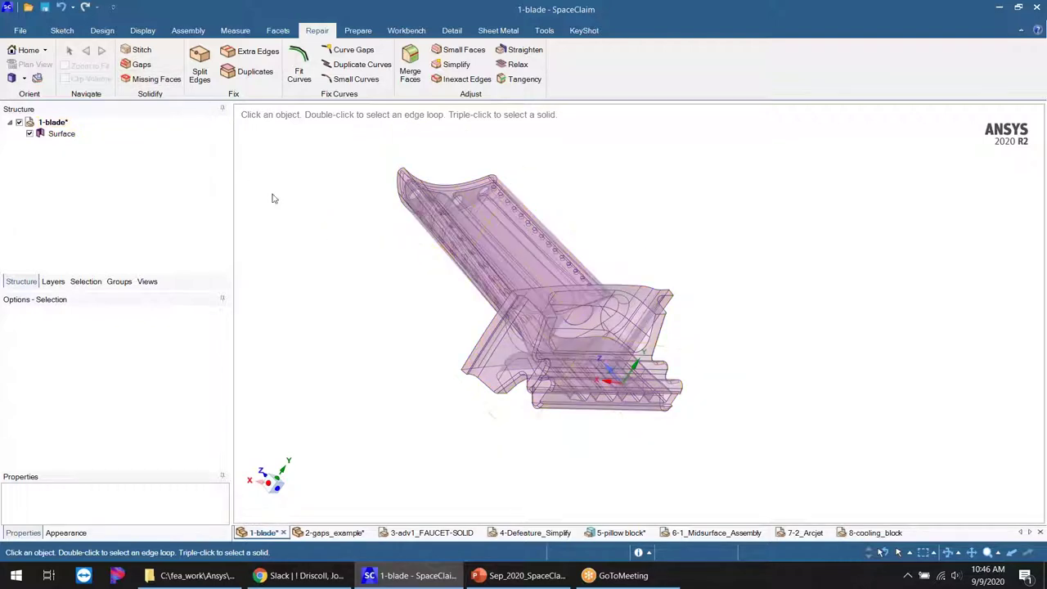
- Find the blade's missing faces and examine the thin openings along the root pocket's curved edges
click(152, 78)
middle_drag(465, 331, 642, 198)
shift+middle_drag(561, 377, 697, 296)
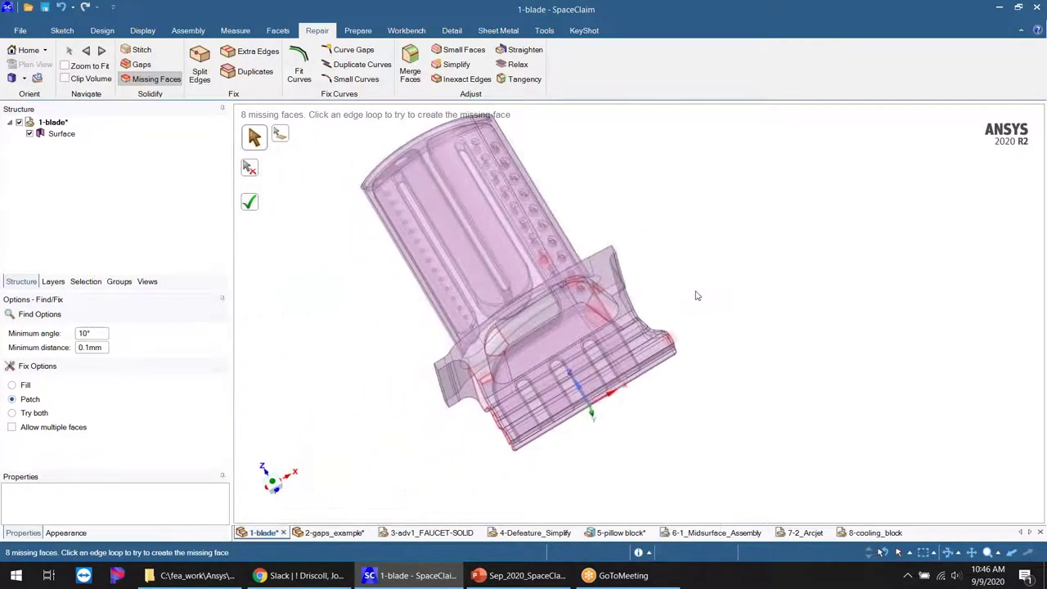
scroll(607, 301, up, 8)
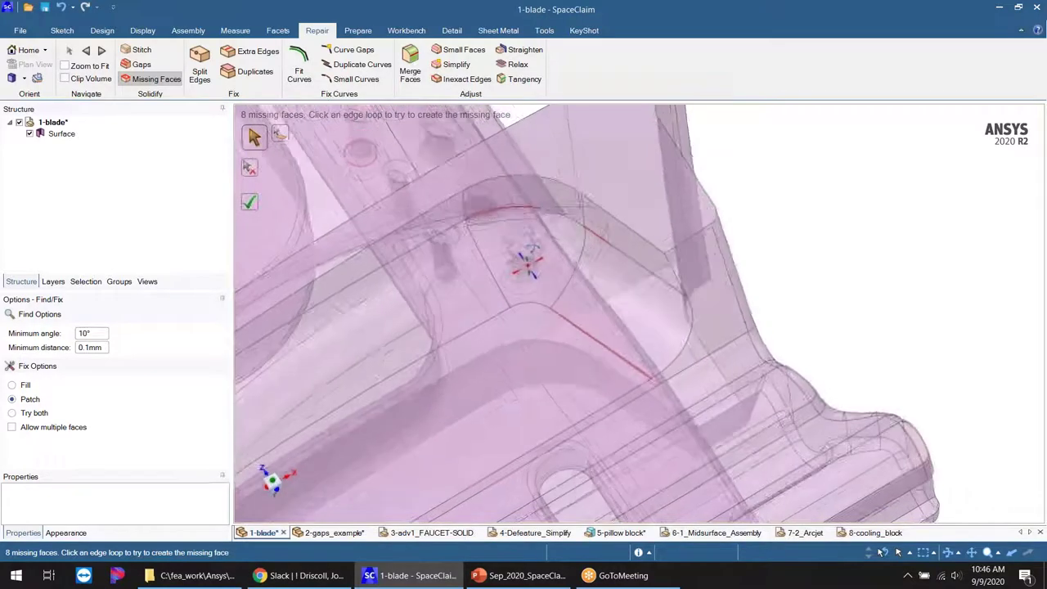
scroll(502, 226, up, 6)
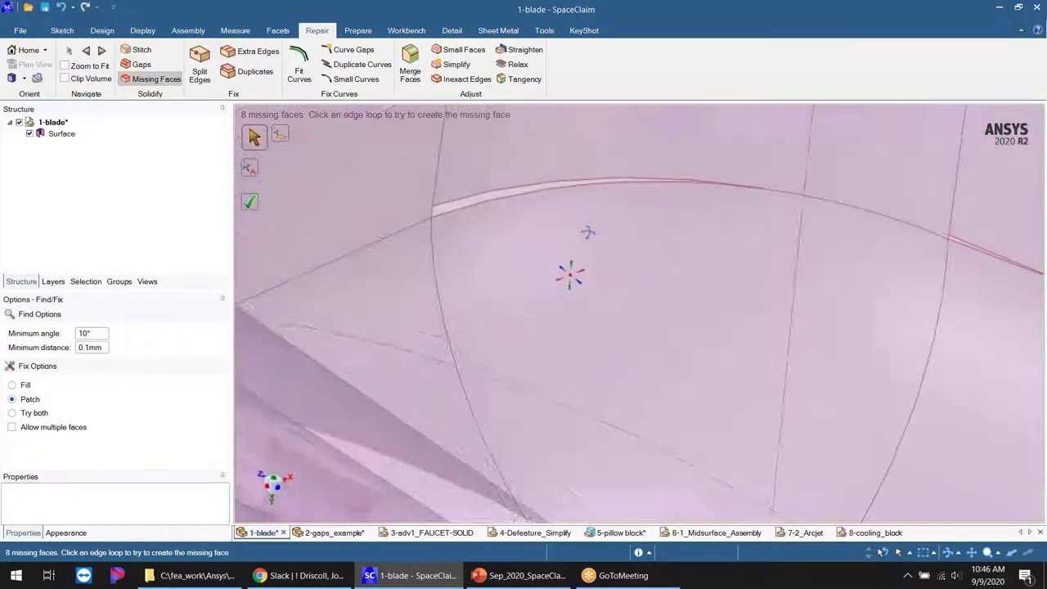
scroll(420, 214, up, 4)
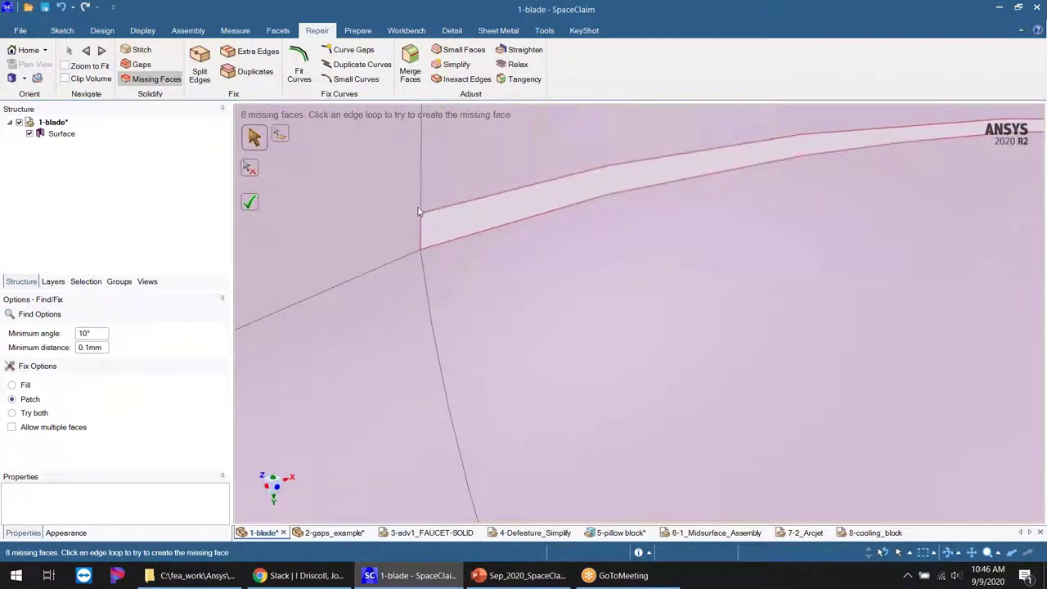
scroll(432, 215, down, 5)
scroll(603, 234, down, 5)
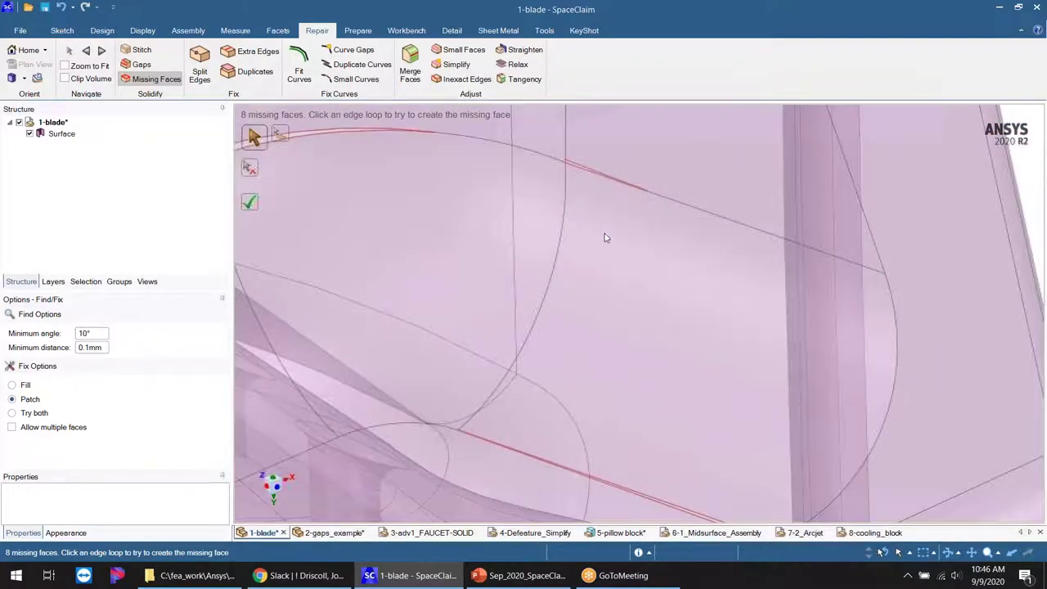
middle_drag(711, 260, 710, 276)
- Patch the missing curved face at the rounded end of the blade root with the Missing Faces tool
scroll(710, 275, up, 8)
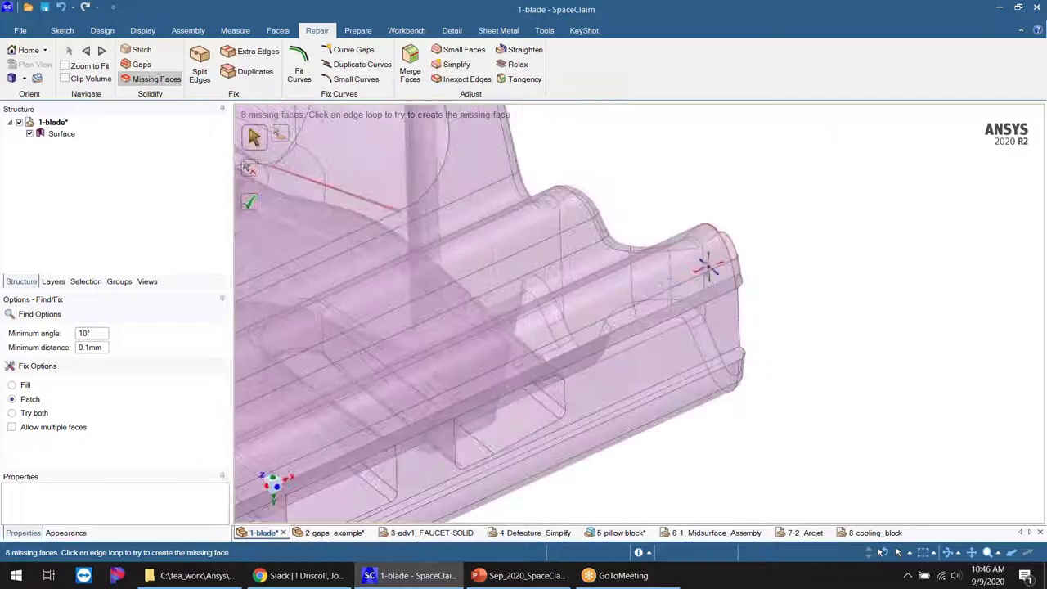
middle_drag(746, 245, 713, 359)
shift+middle_drag(787, 239, 700, 325)
middle_drag(724, 249, 724, 278)
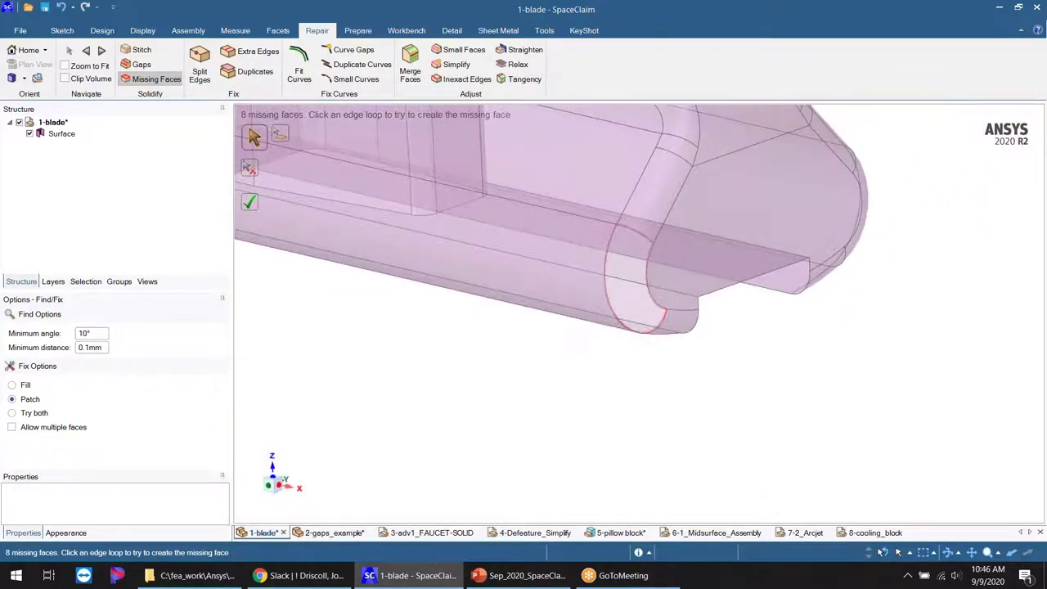
click(606, 304)
- Patch the thin missing faces along the root pocket's curved edge one by one and fix all the remaining ones together
middle_drag(738, 324, 806, 197)
scroll(805, 242, down, 8)
click(669, 172)
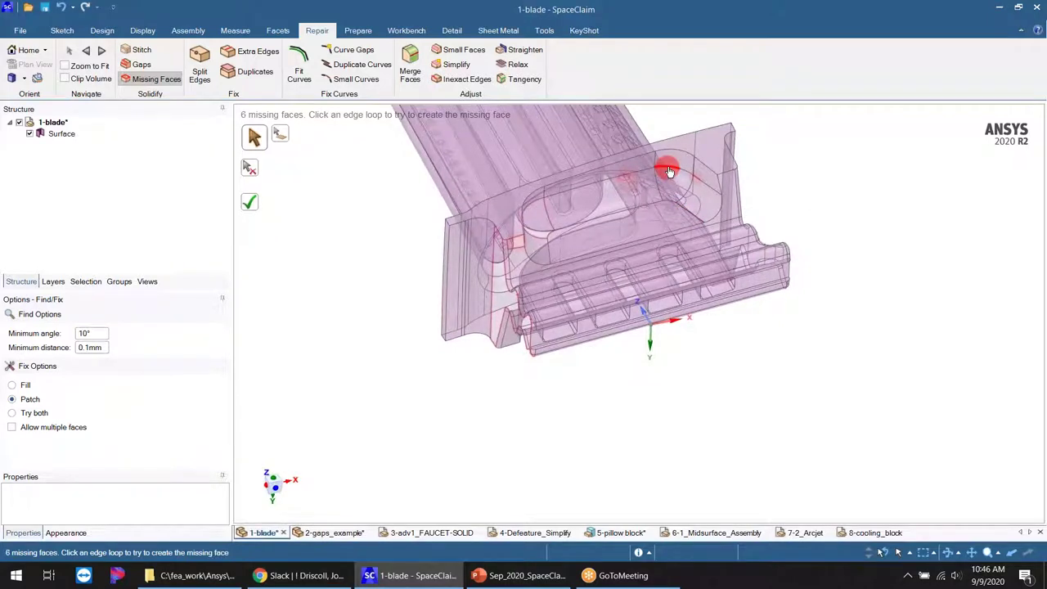
click(678, 175)
click(696, 178)
click(251, 204)
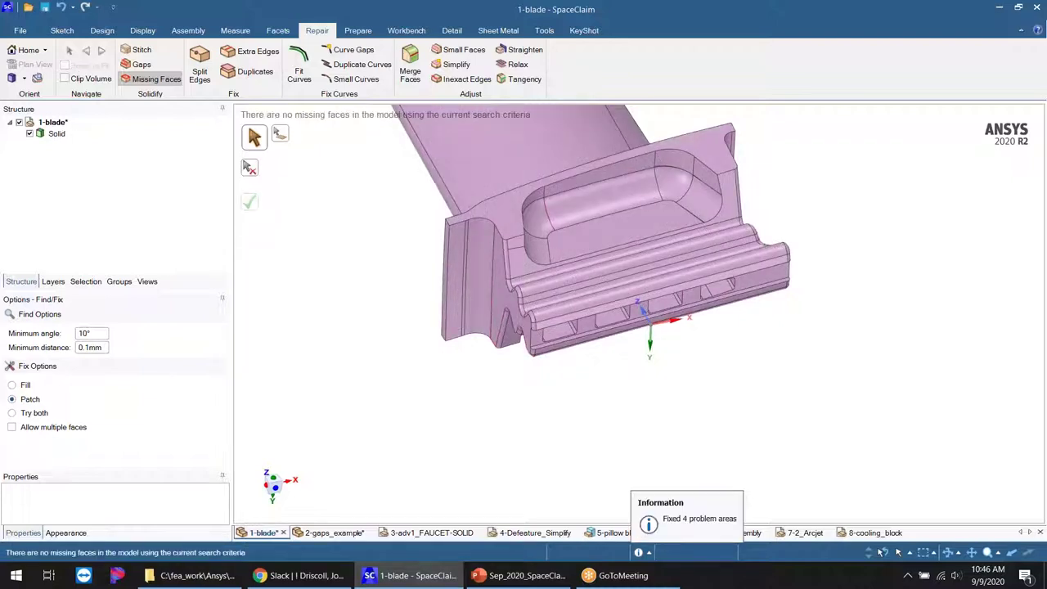
- Inspect the repaired blade body from all sides and leave the Missing Faces tool
mouse_move(551, 436)
middle_down()
mouse_move(483, 401)
mouse_move(557, 167)
mouse_move(739, 402)
mouse_move(821, 386)
mouse_move(810, 372)
middle_up()
middle_drag(533, 224, 442, 245)
scroll(646, 246, up, 3)
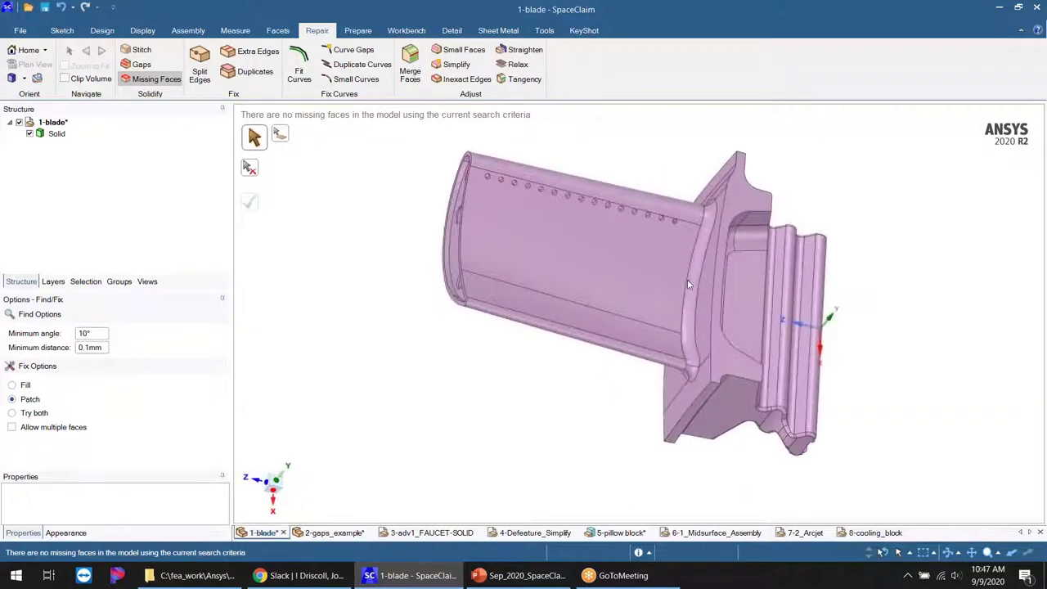
ctrl+middle_drag(646, 245, 603, 235)
middle_drag(687, 266, 647, 234)
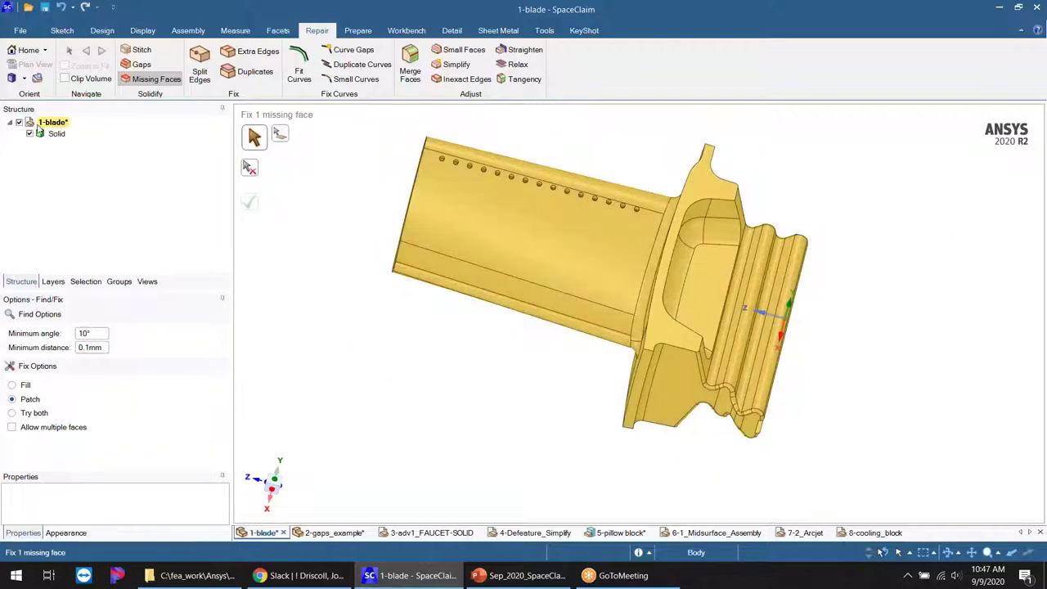
middle_drag(657, 310, 572, 326)
key(Escape)
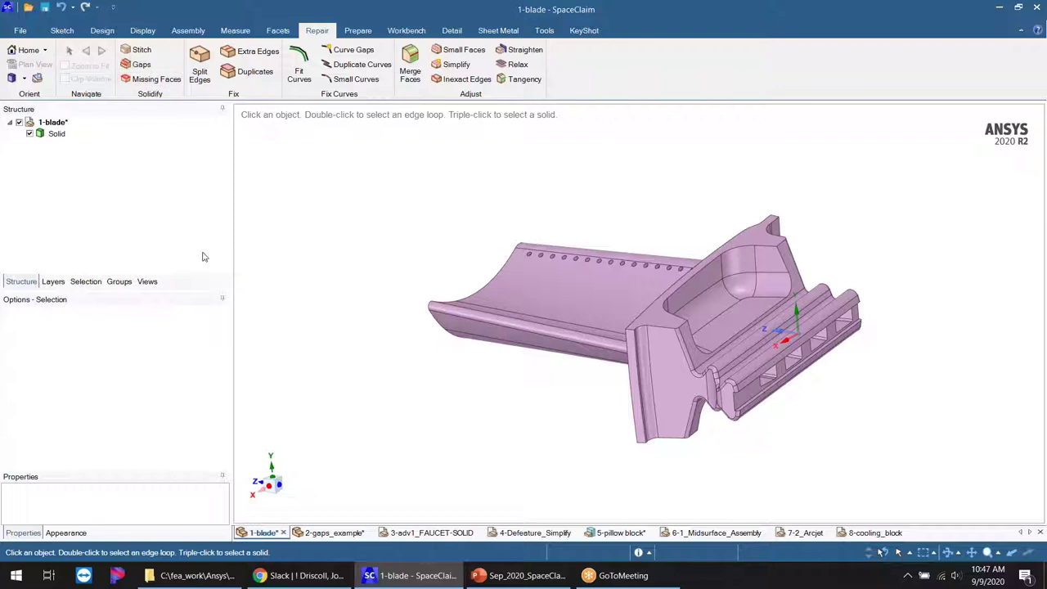
- Switch to the 2-gaps_example document and inspect its finned cylindrical surface body
click(318, 536)
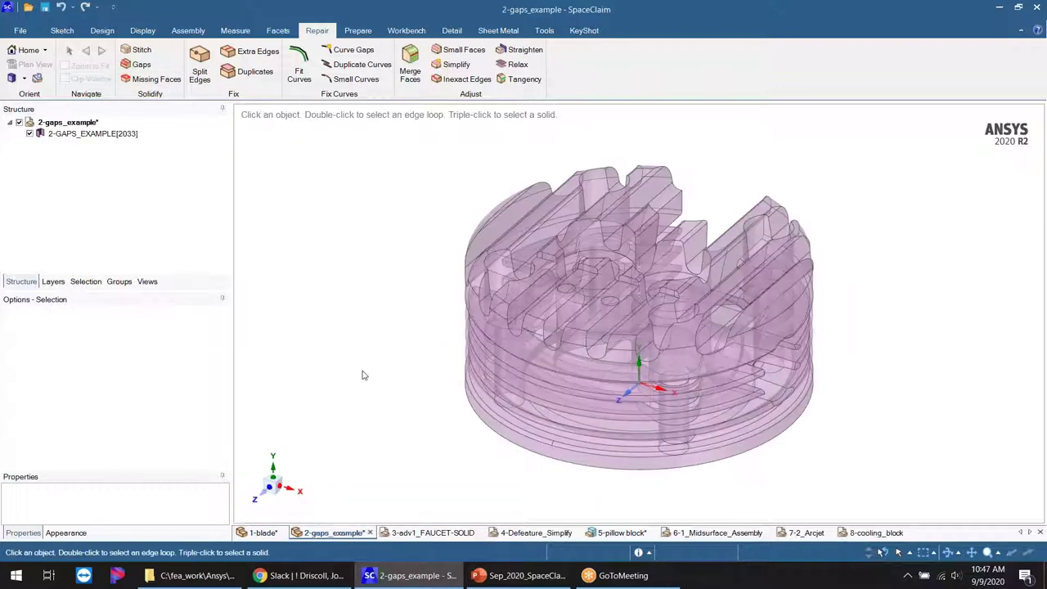
mouse_move(417, 395)
middle_down()
mouse_move(350, 378)
mouse_move(341, 355)
mouse_move(348, 431)
mouse_move(355, 407)
middle_up()
ctrl+middle_drag(345, 360, 372, 349)
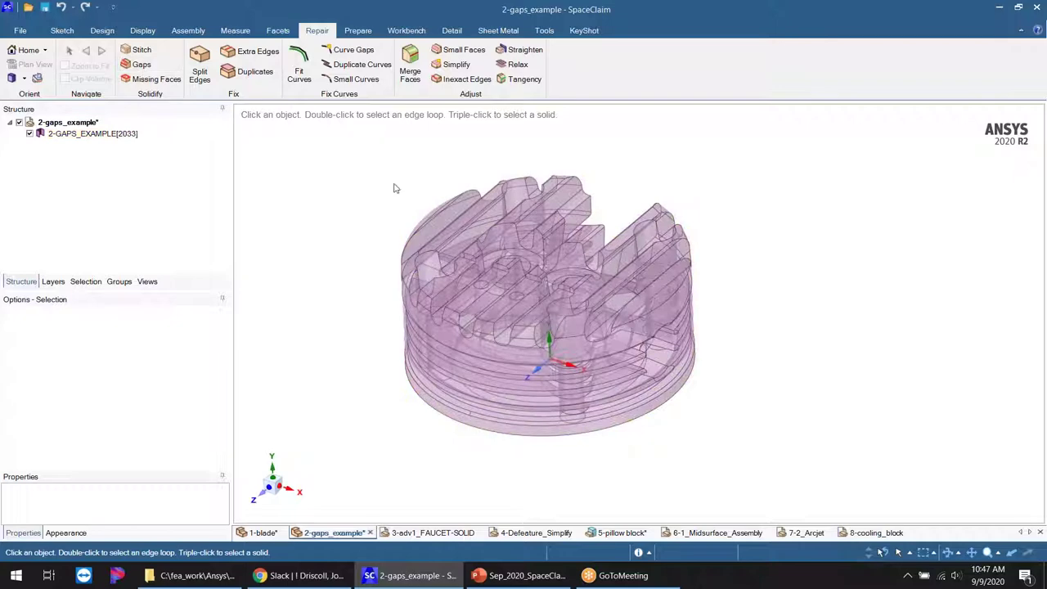
click(59, 123)
middle_drag(279, 401, 317, 405)
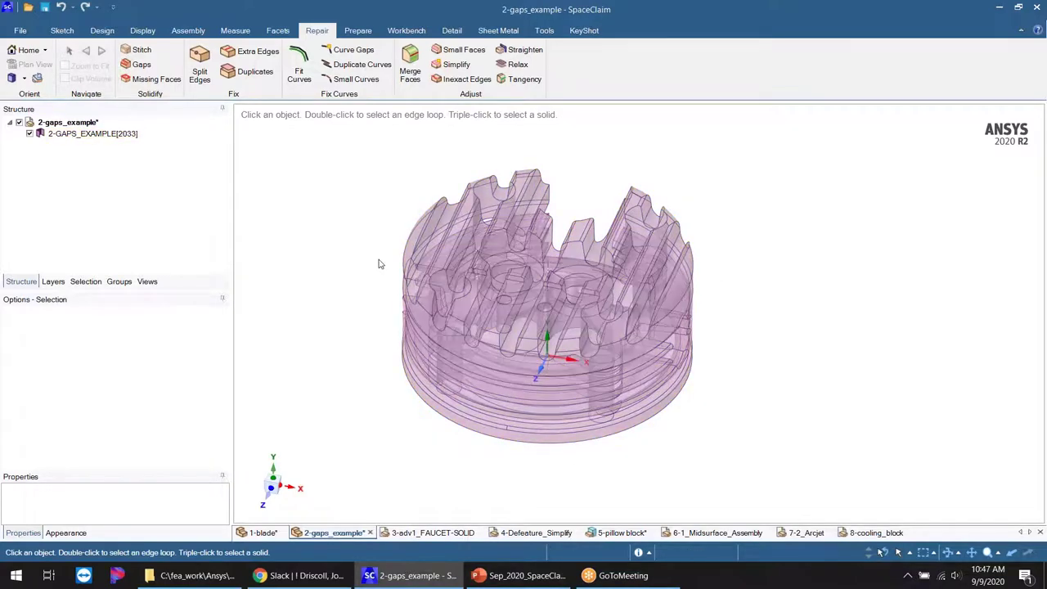
- Find the gaps in the finned cylindrical body, select all of them at once and fix them
click(139, 64)
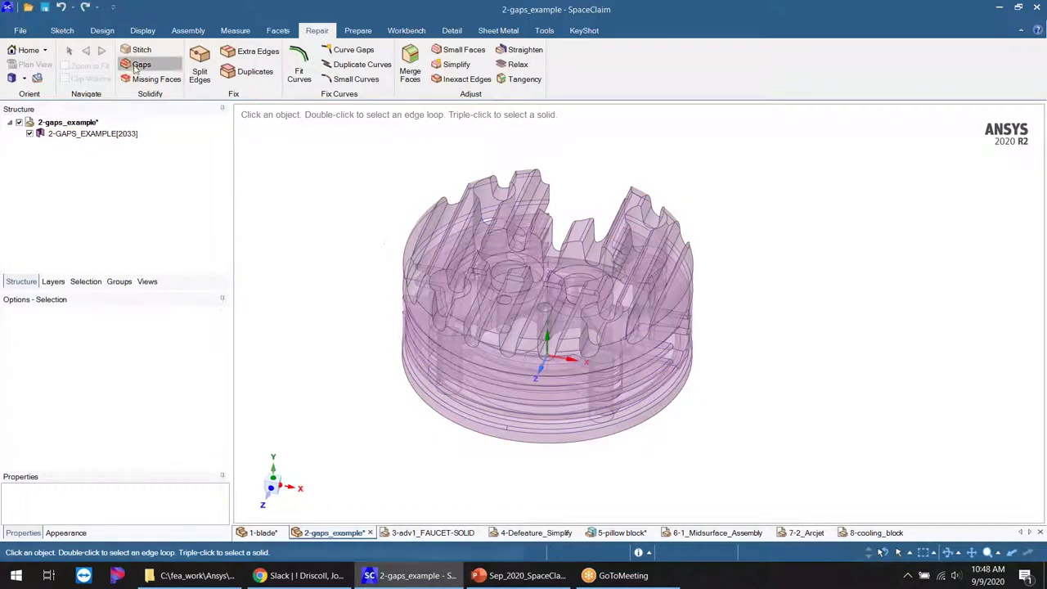
middle_drag(349, 327, 494, 377)
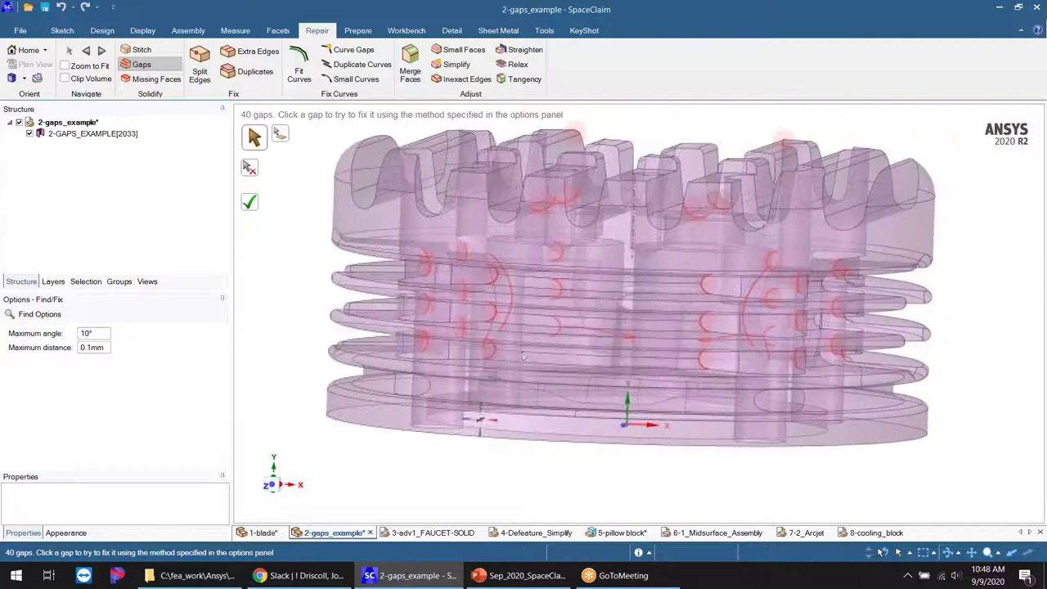
scroll(749, 248, up, 3)
scroll(672, 298, down, 10)
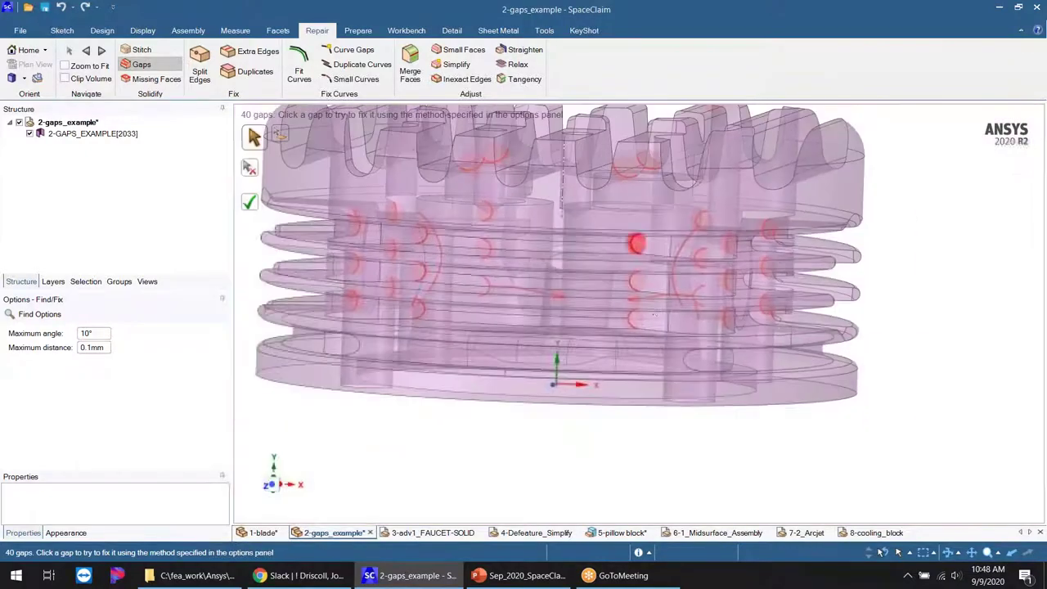
scroll(626, 386, up, 1)
mouse_move(614, 295)
middle_down()
mouse_move(601, 352)
mouse_move(595, 285)
middle_up()
shift+middle_drag(621, 227, 597, 323)
scroll(384, 205, up, 2)
drag(367, 167, 826, 474)
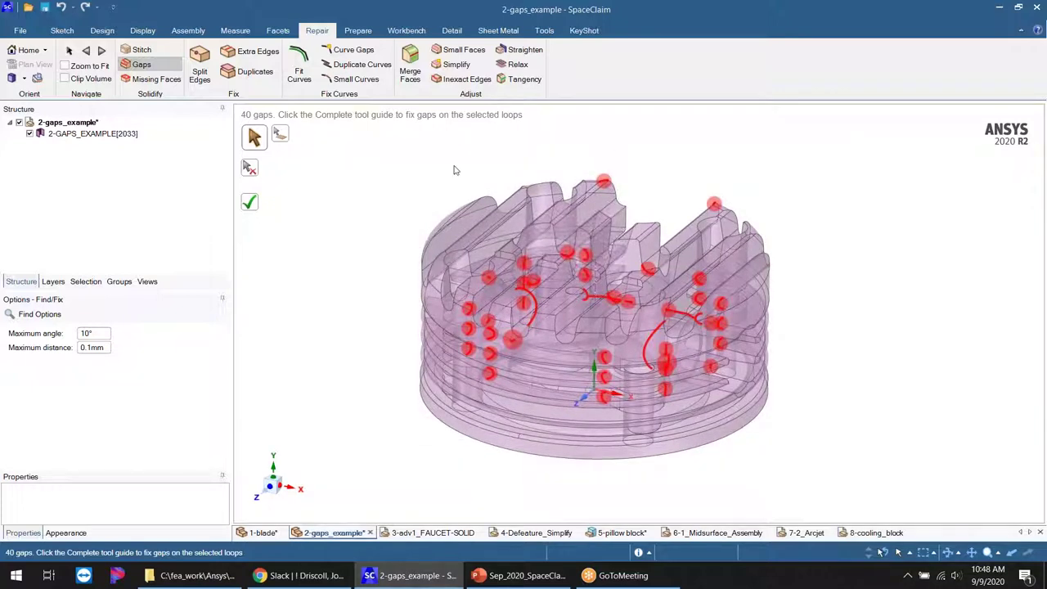
click(250, 202)
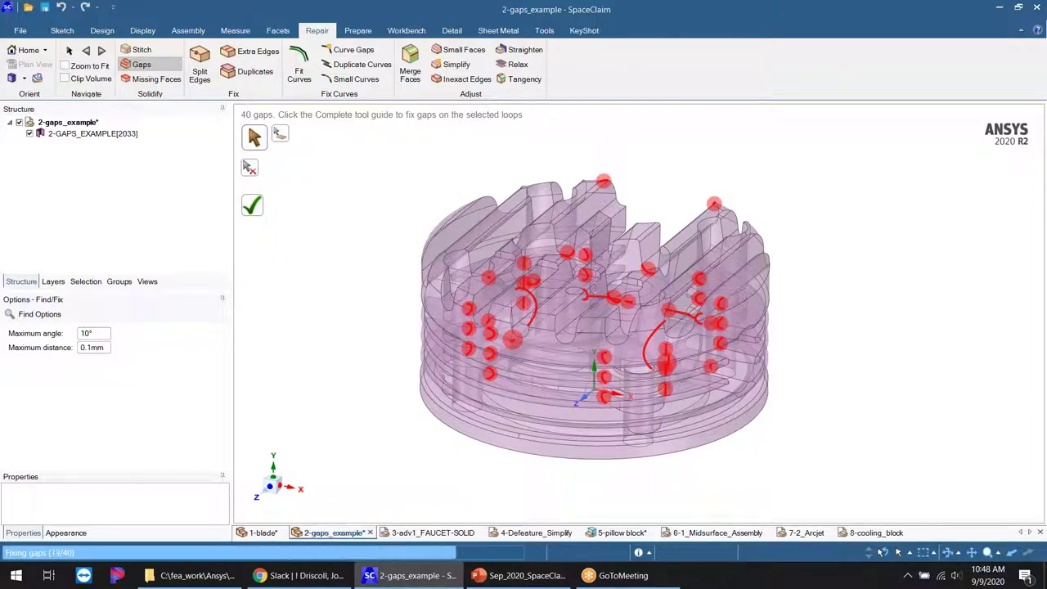
- Check the body type of the repaired 2-GAPS_EXAMPLE[2033] part in the structure and the model
mouse_move(575, 411)
middle_down()
mouse_move(575, 319)
mouse_move(568, 421)
mouse_move(590, 408)
middle_up()
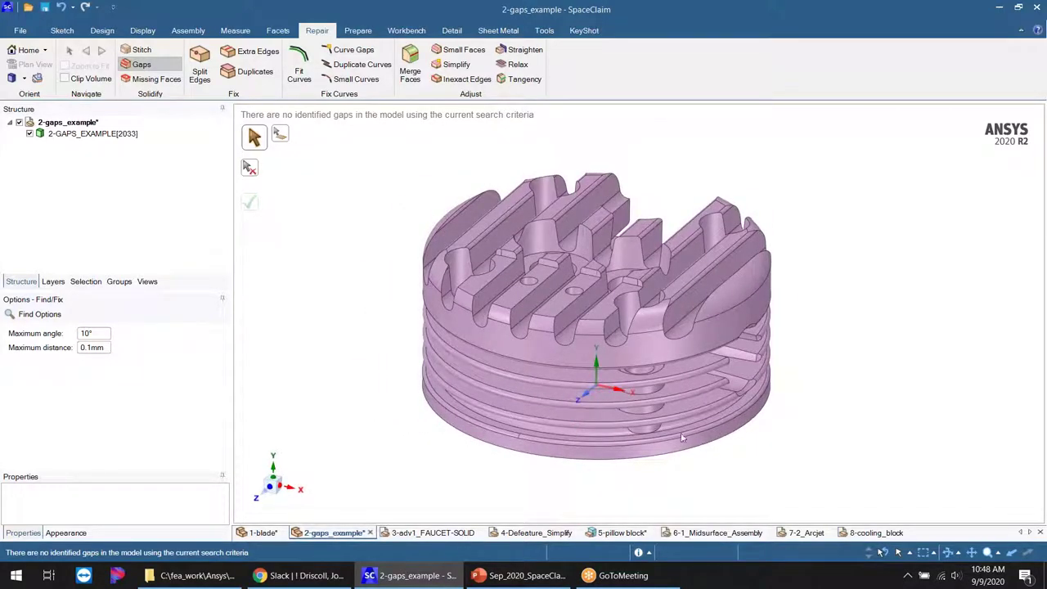
click(82, 135)
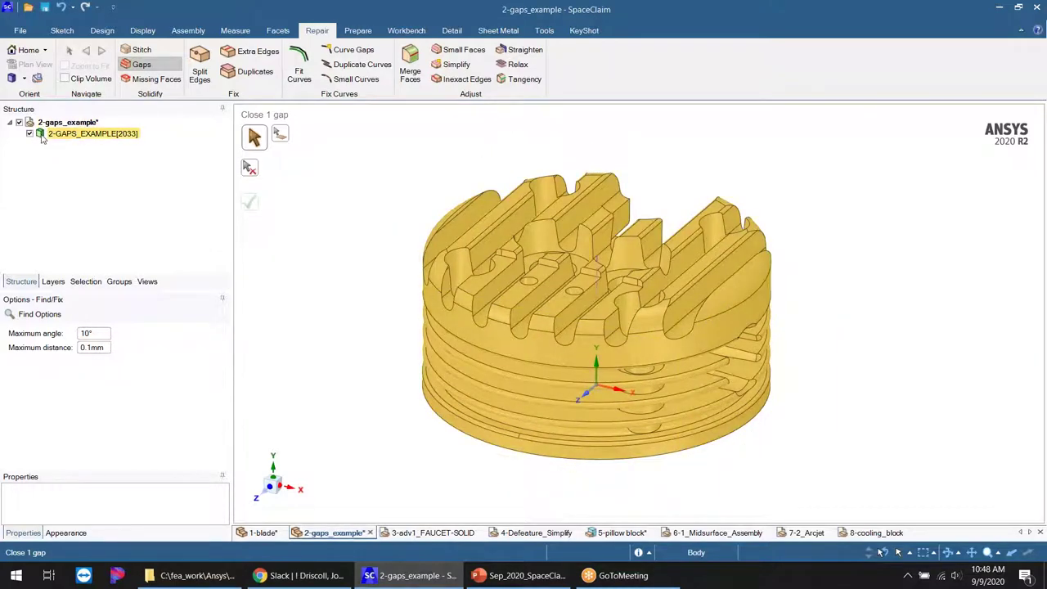
click(105, 186)
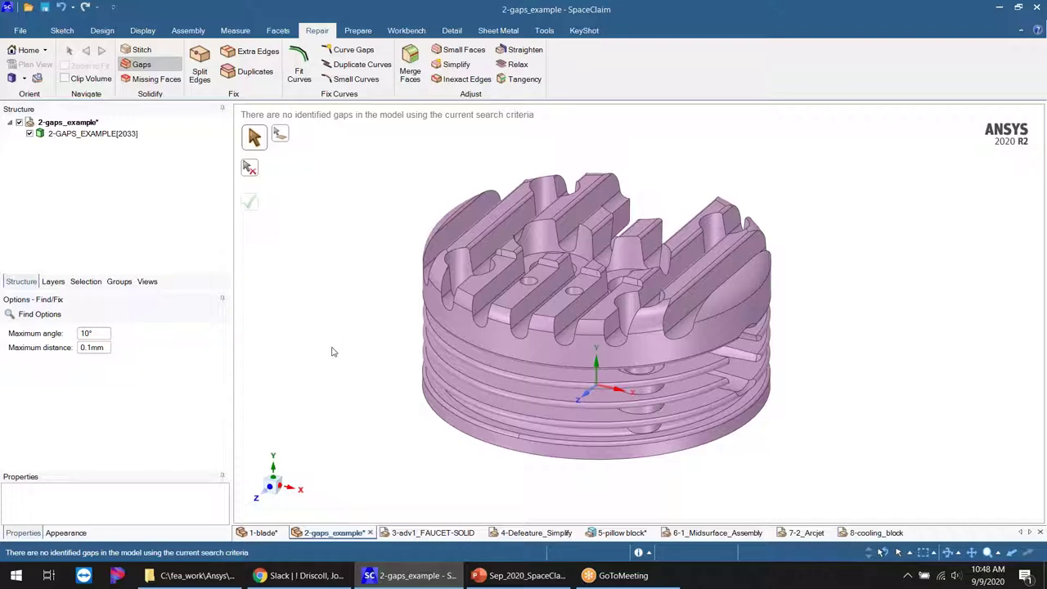
scroll(333, 352, down, 2)
- Switch to the 3-adv1_FAUCET-SOLID document and view the block so its faucet-shaped cavity faces up
click(427, 533)
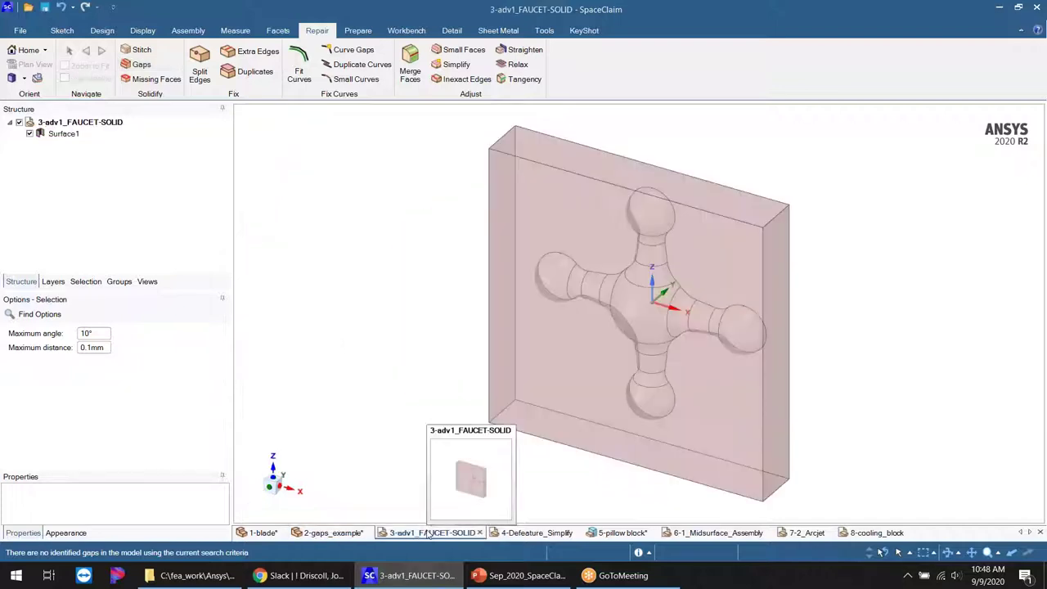
middle_drag(447, 463, 736, 236)
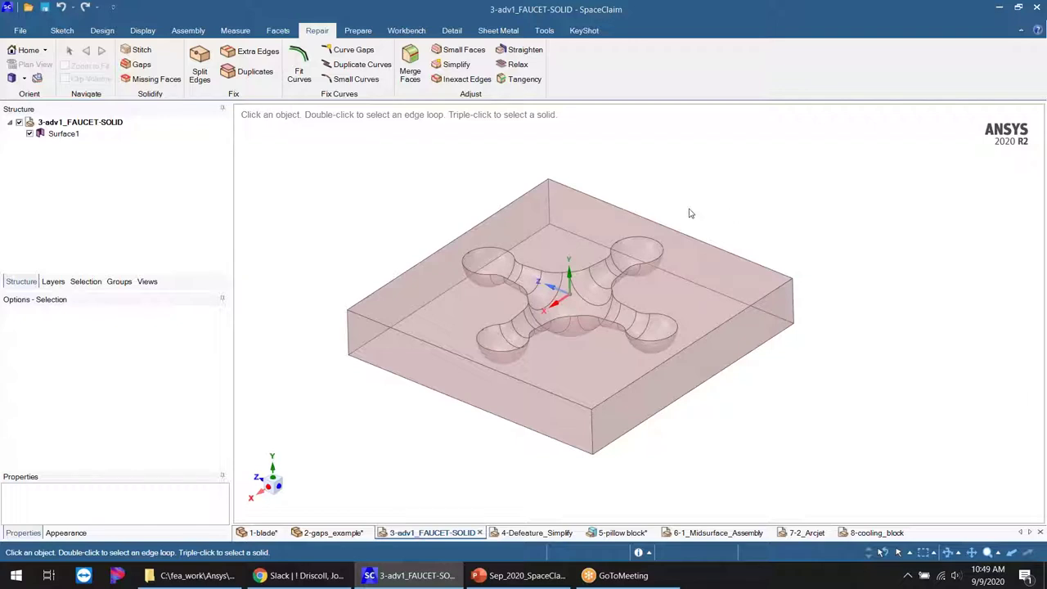
click(37, 128)
- Check the faucet block for surfaces to stitch, for gaps and for missing faces
click(141, 50)
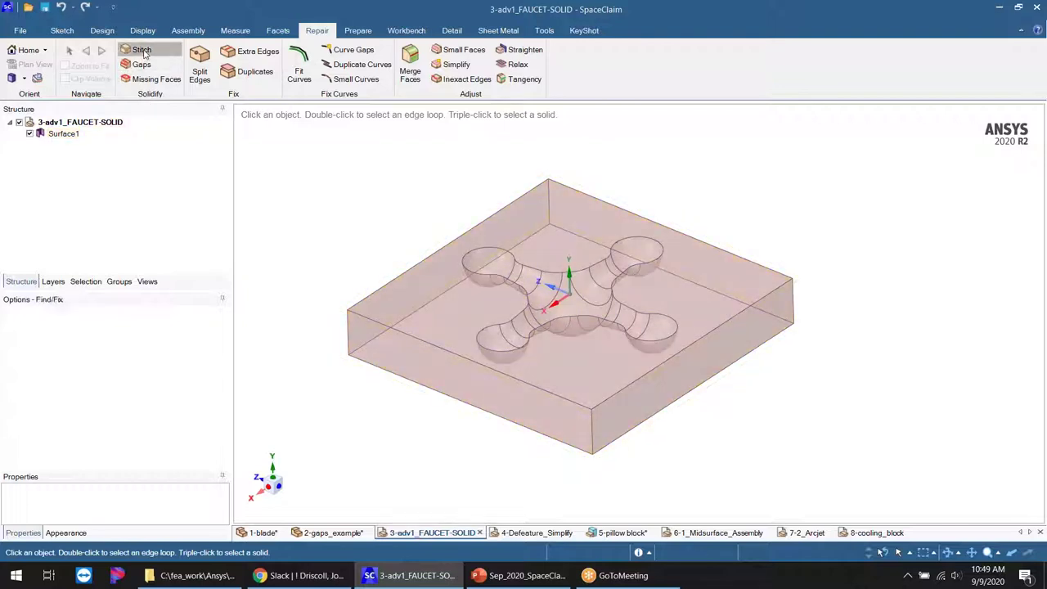
click(141, 64)
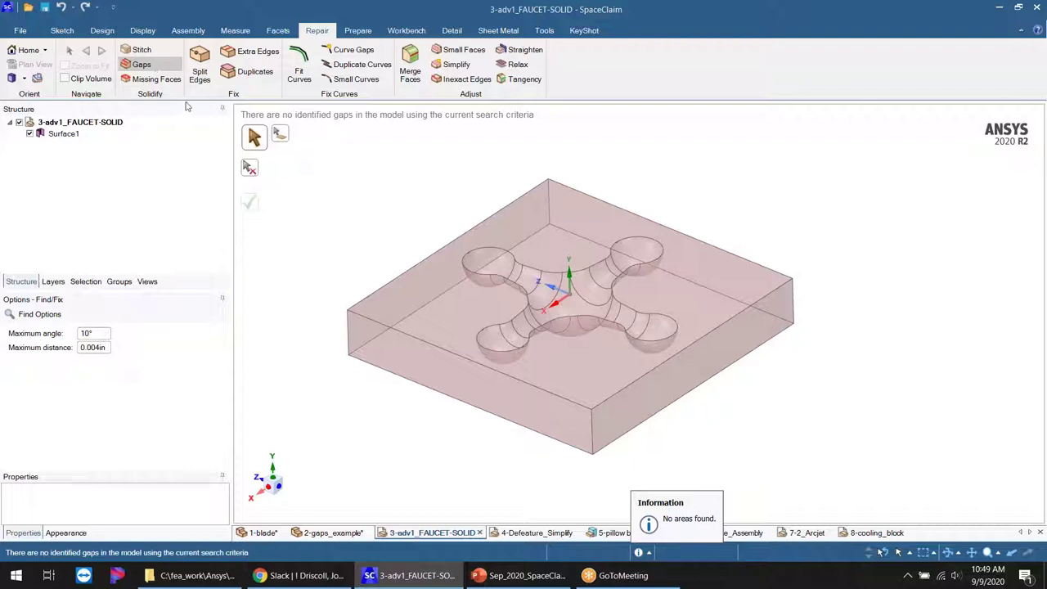
click(154, 80)
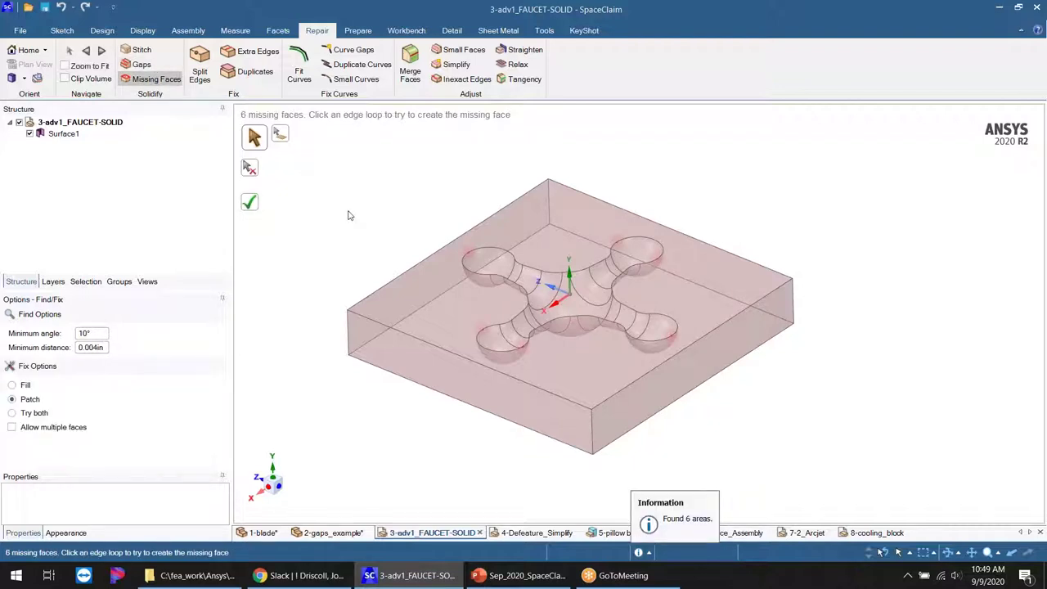
- Try to patch the small missing face on the rim of one rounded cavity end, and leave the Missing Faces tool
scroll(467, 245, up, 10)
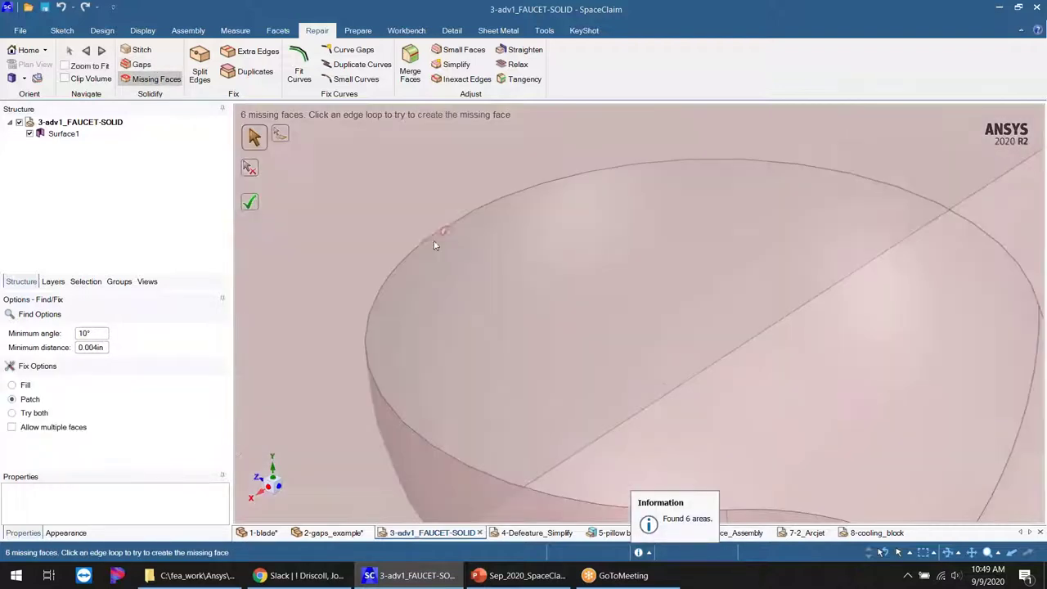
scroll(471, 237, up, 5)
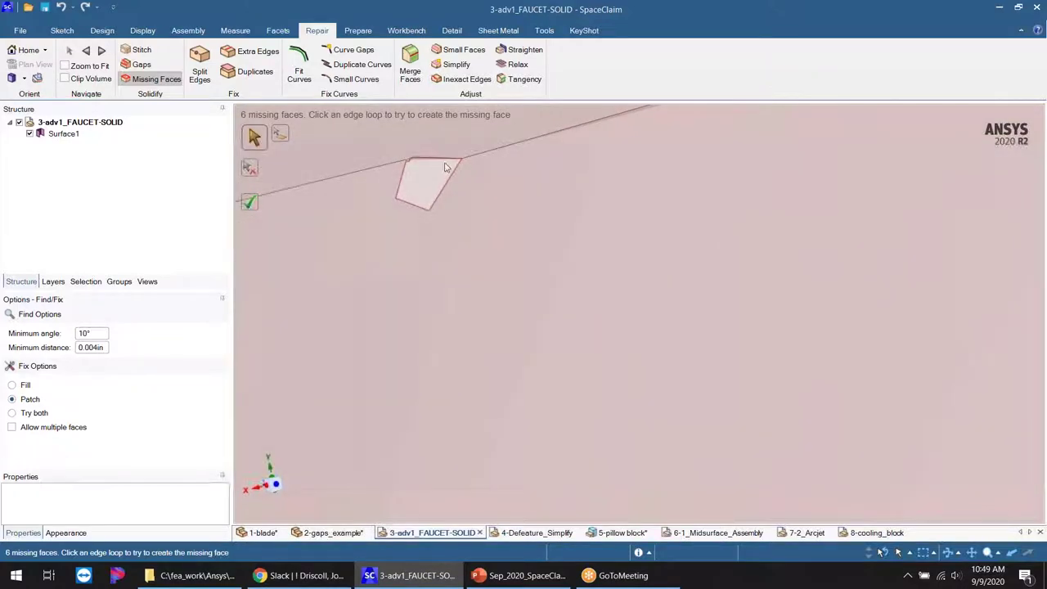
scroll(431, 180, up, 4)
mouse_move(430, 179)
middle_down()
mouse_move(359, 212)
mouse_move(430, 257)
mouse_move(443, 167)
mouse_move(422, 188)
middle_up()
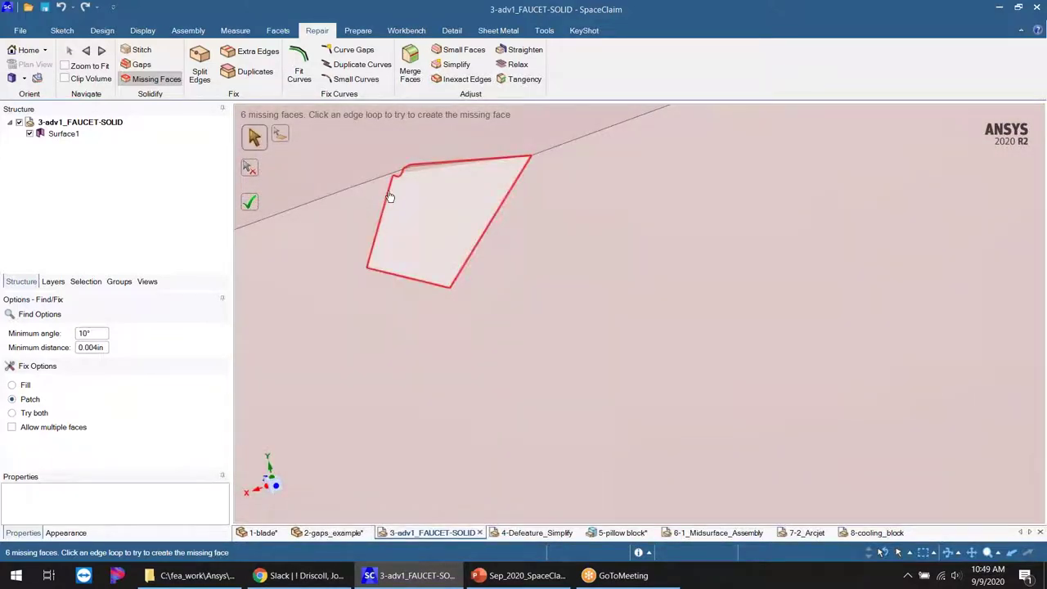
click(386, 211)
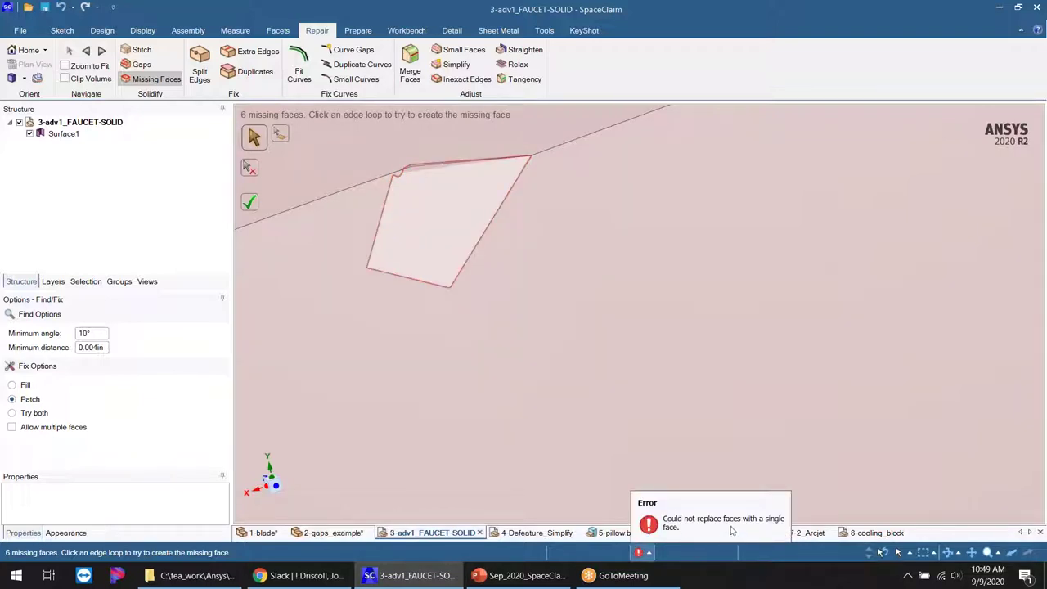
scroll(509, 270, down, 6)
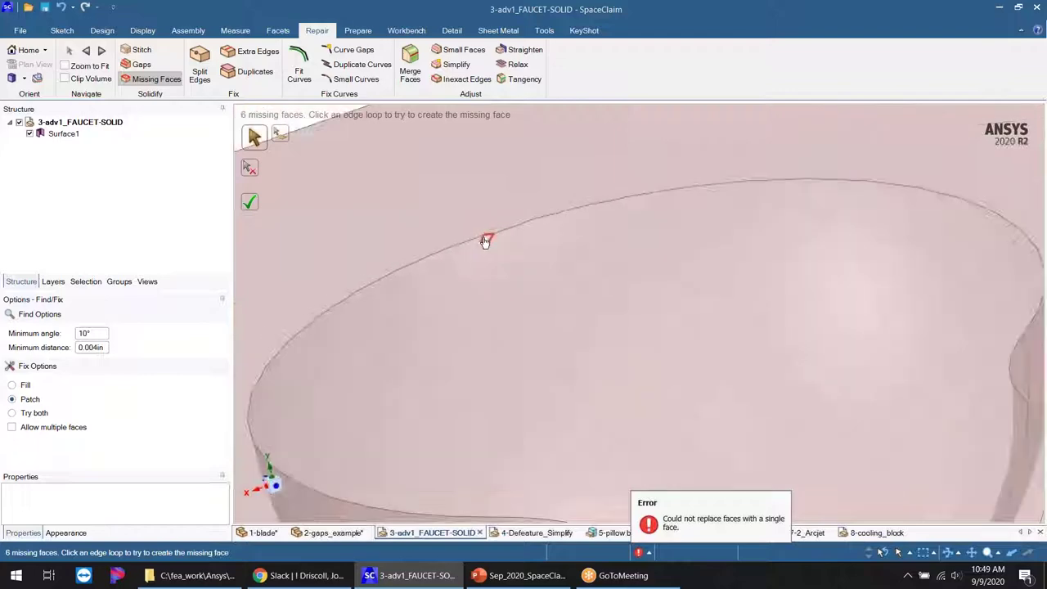
scroll(509, 270, down, 5)
middle_drag(518, 276, 595, 311)
scroll(587, 306, down, 3)
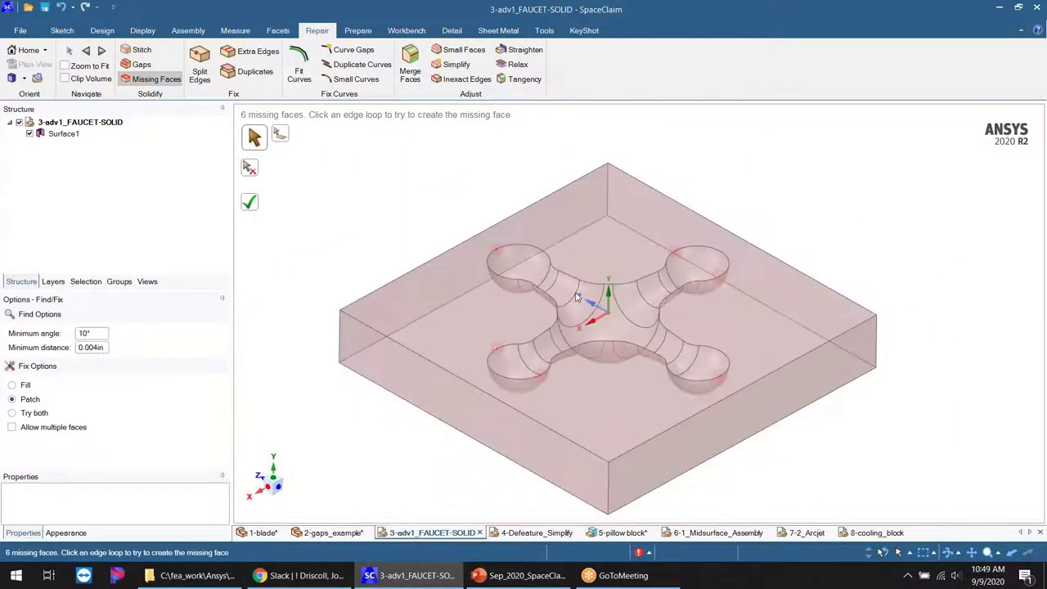
key(Escape)
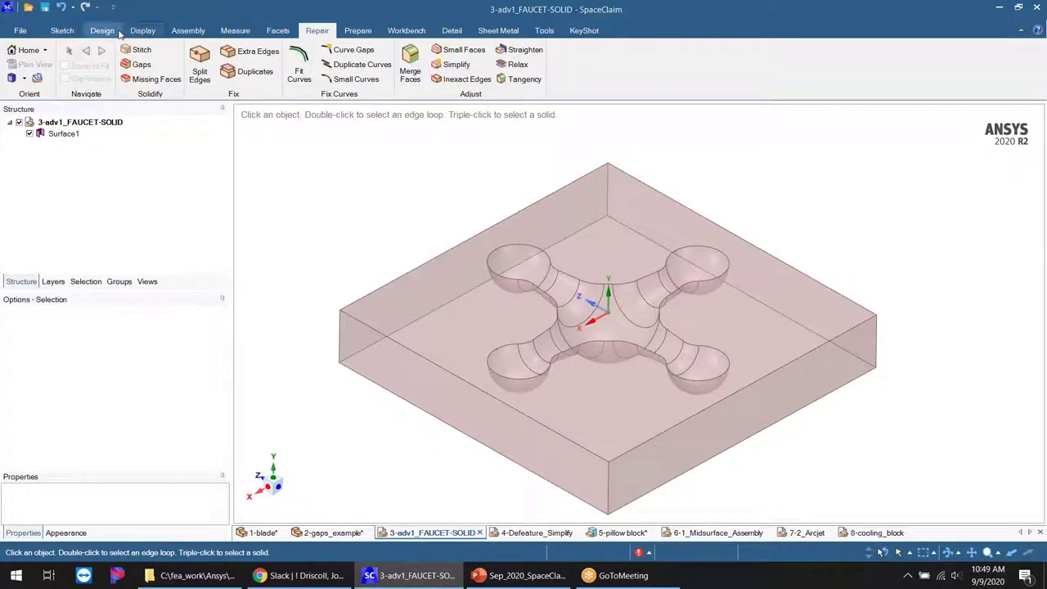
- Create a sphere about 0.25 in in diameter centred on the small opening in one rounded cavity end's rim
click(146, 33)
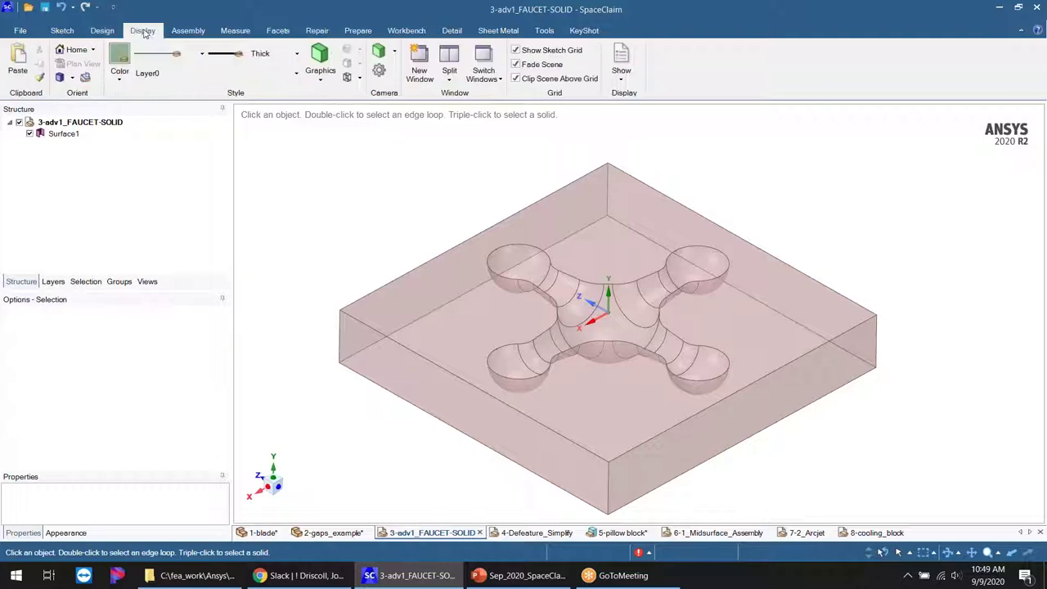
click(102, 31)
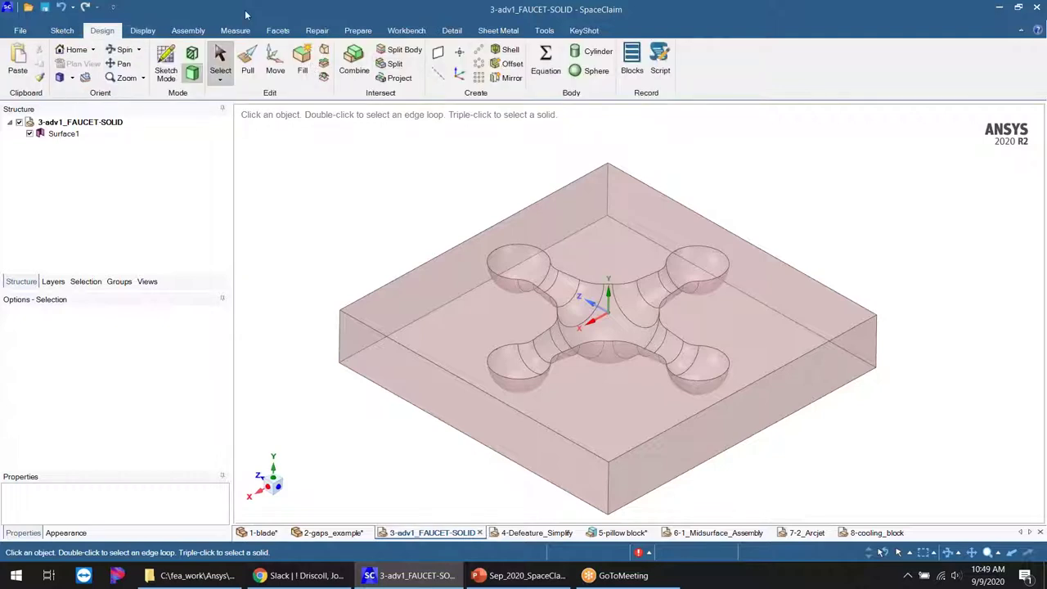
click(595, 71)
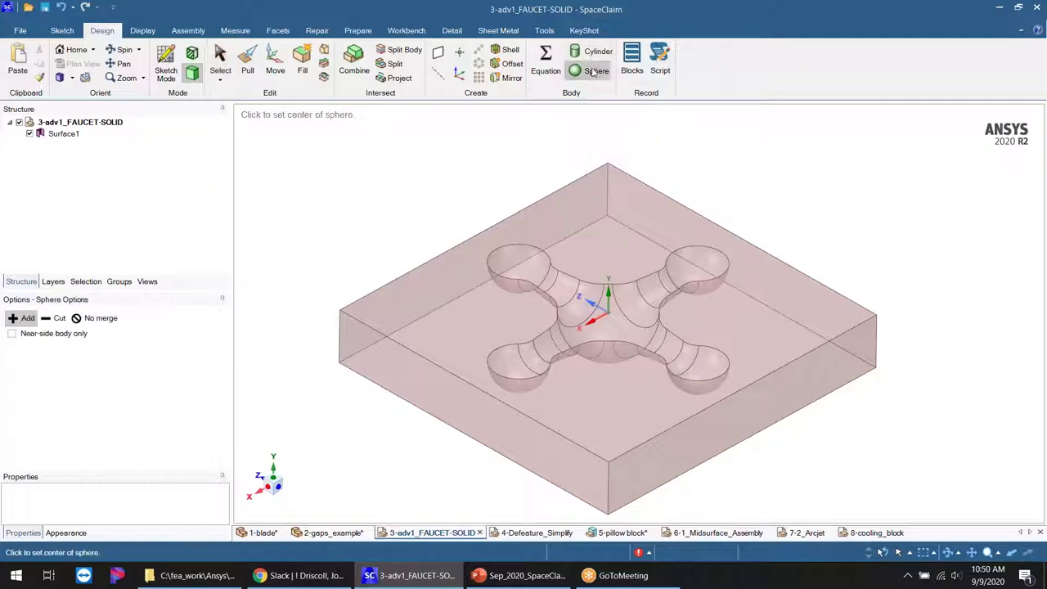
scroll(554, 289, up, 5)
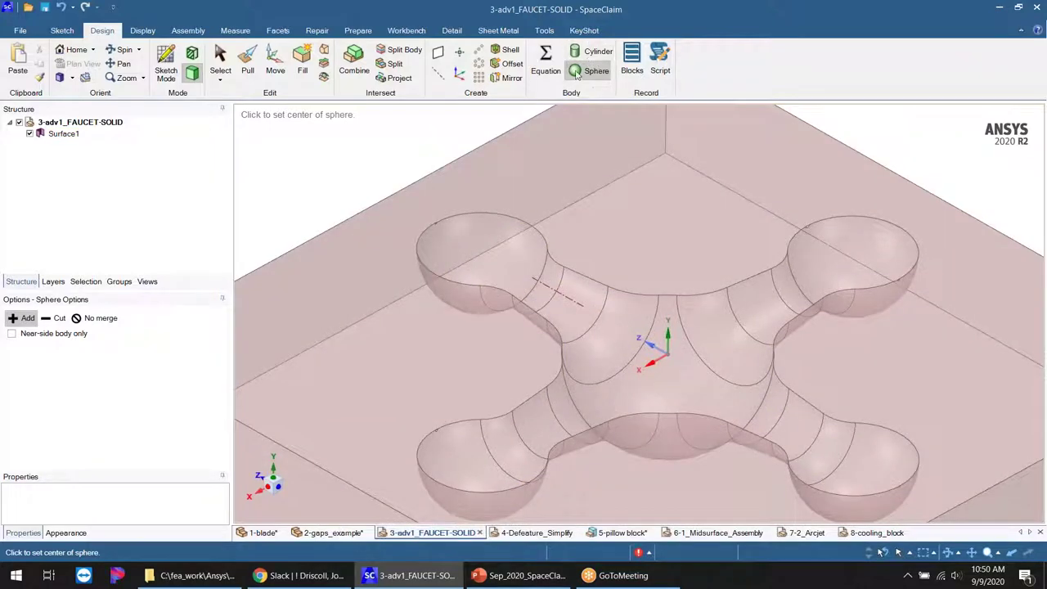
scroll(438, 231, up, 5)
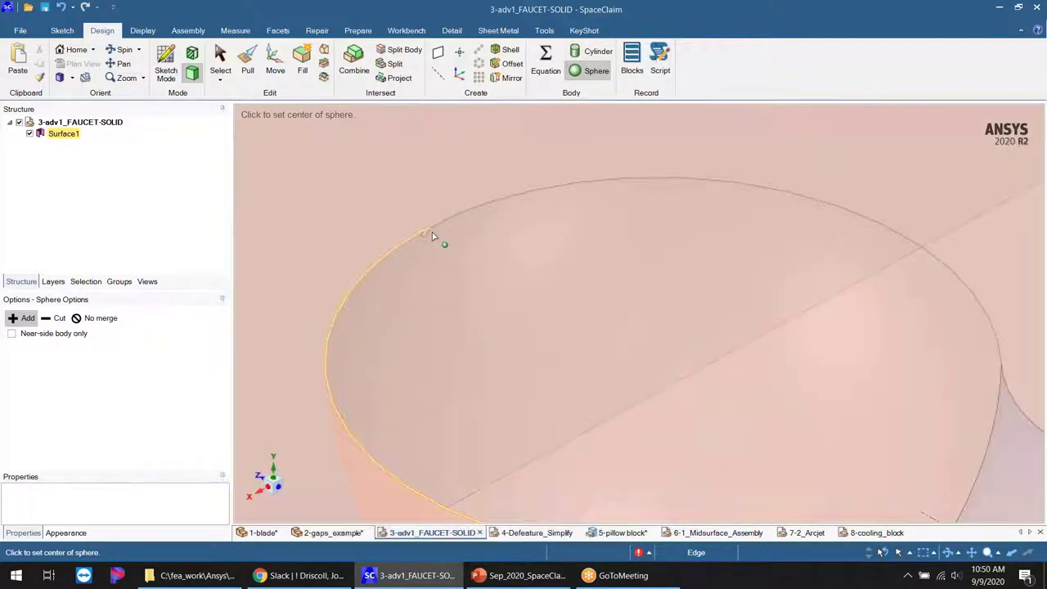
click(426, 236)
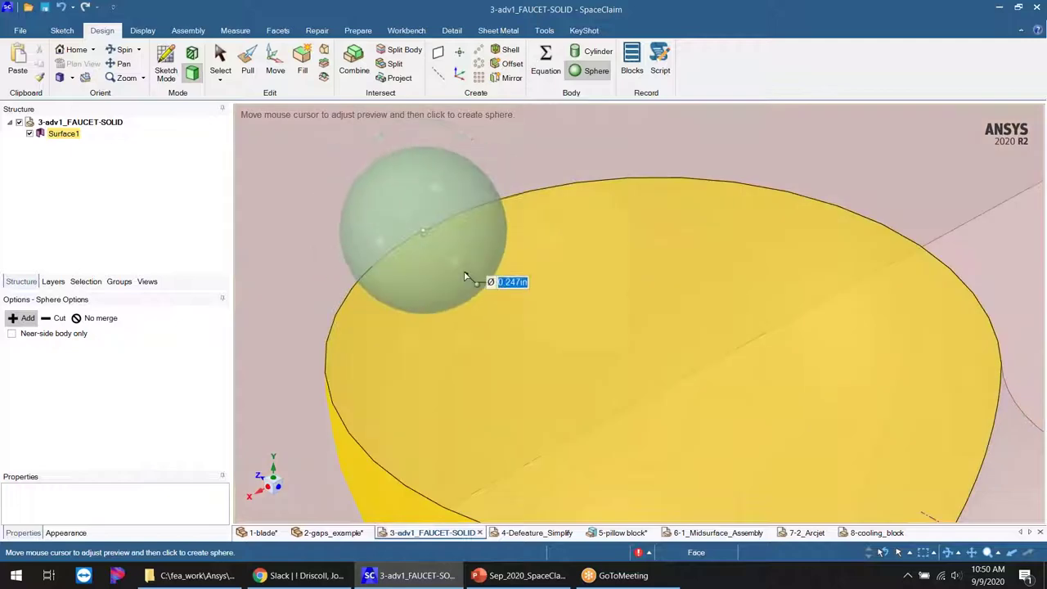
click(482, 281)
- Add two small spheres over the openings on opposite sides of the adjacent rounded cavity end's rim
scroll(415, 252, down, 5)
middle_drag(422, 283, 453, 224)
scroll(455, 218, down, 4)
scroll(480, 311, up, 3)
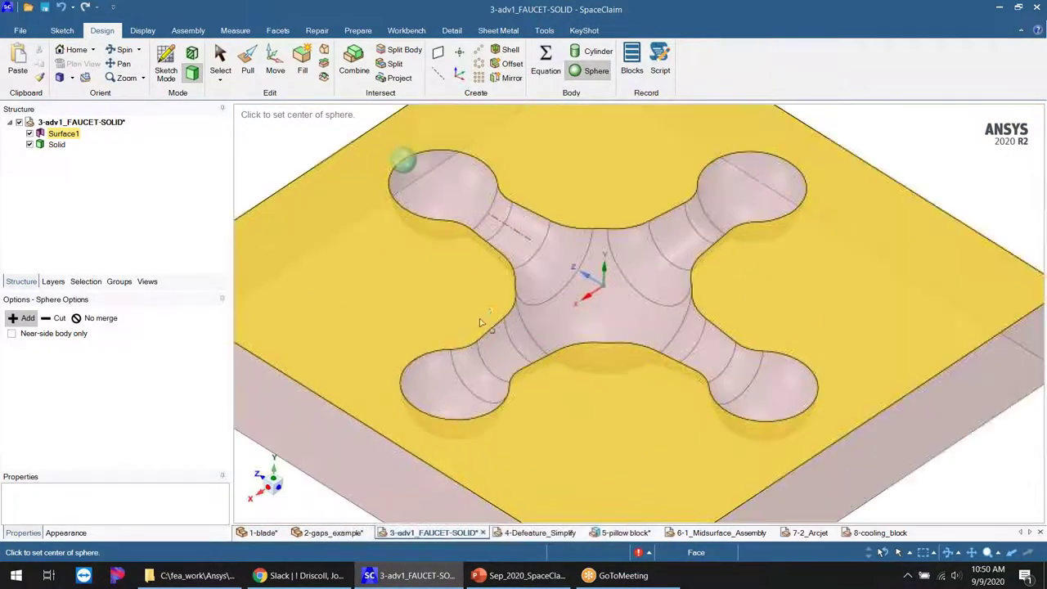
click(418, 362)
click(481, 386)
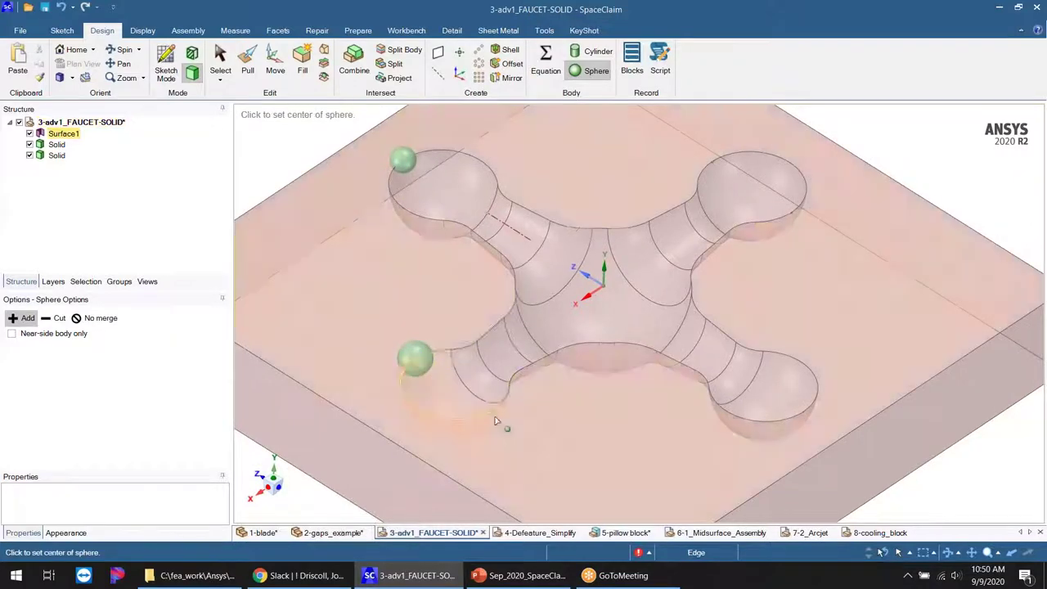
click(495, 412)
click(501, 428)
- Add a small sphere centred on the tiny opening in the third rounded cavity end's rim
middle_drag(621, 387, 630, 449)
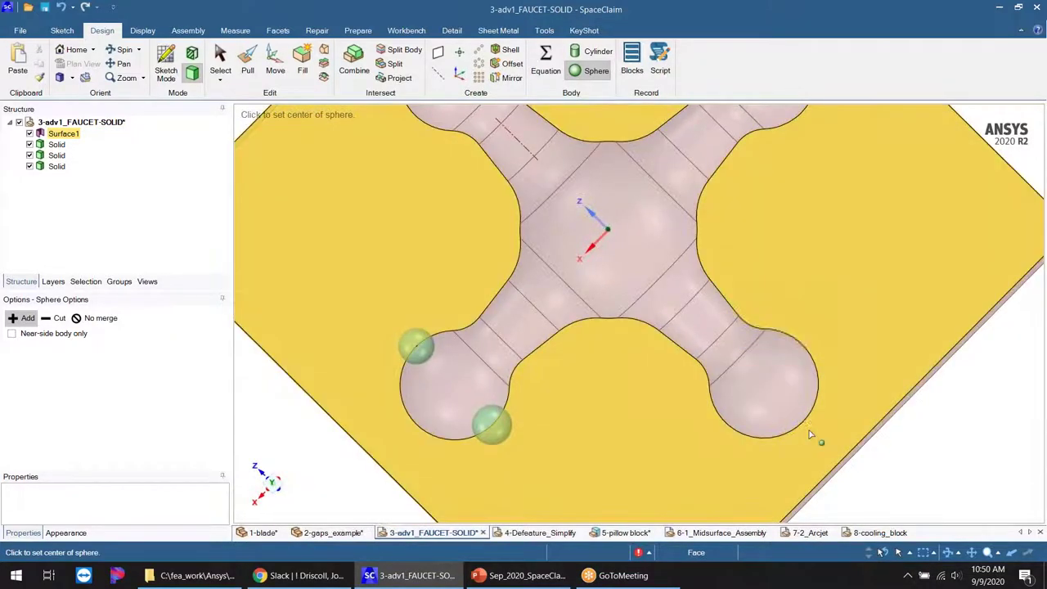
middle_drag(841, 390, 848, 444)
scroll(798, 428, up, 7)
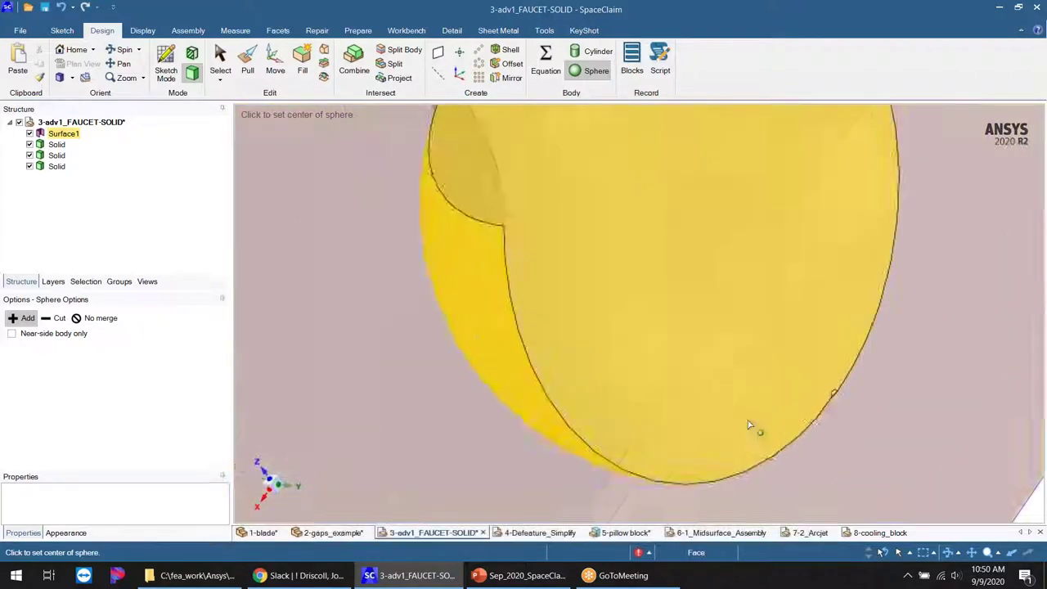
click(833, 401)
click(866, 440)
- Add two small spheres over the openings on opposite sides of the fourth rounded cavity end's rim
scroll(612, 361, down, 7)
middle_drag(603, 363, 634, 245)
scroll(515, 211, up, 8)
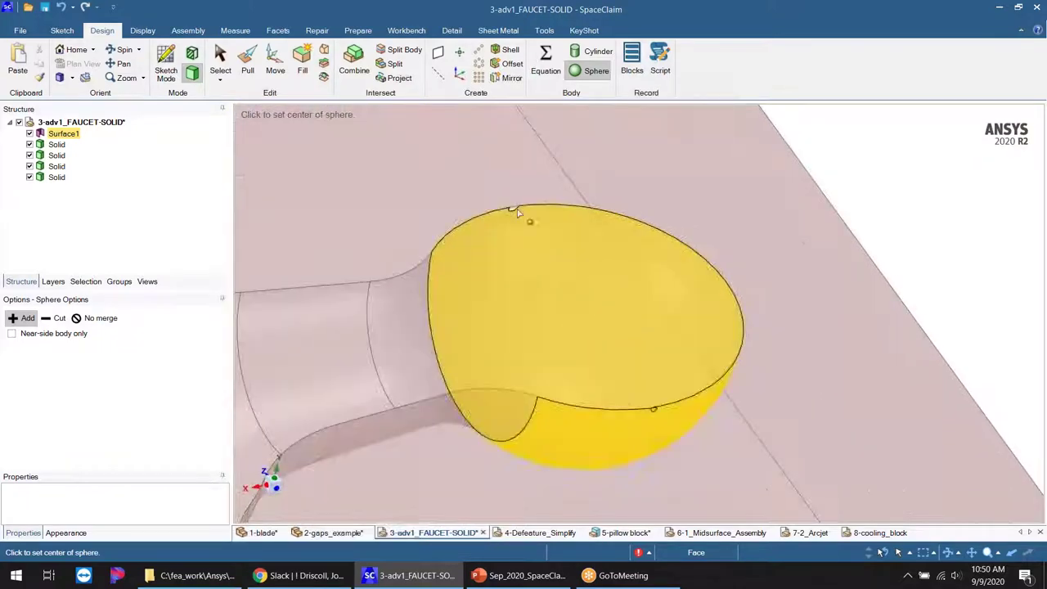
click(512, 214)
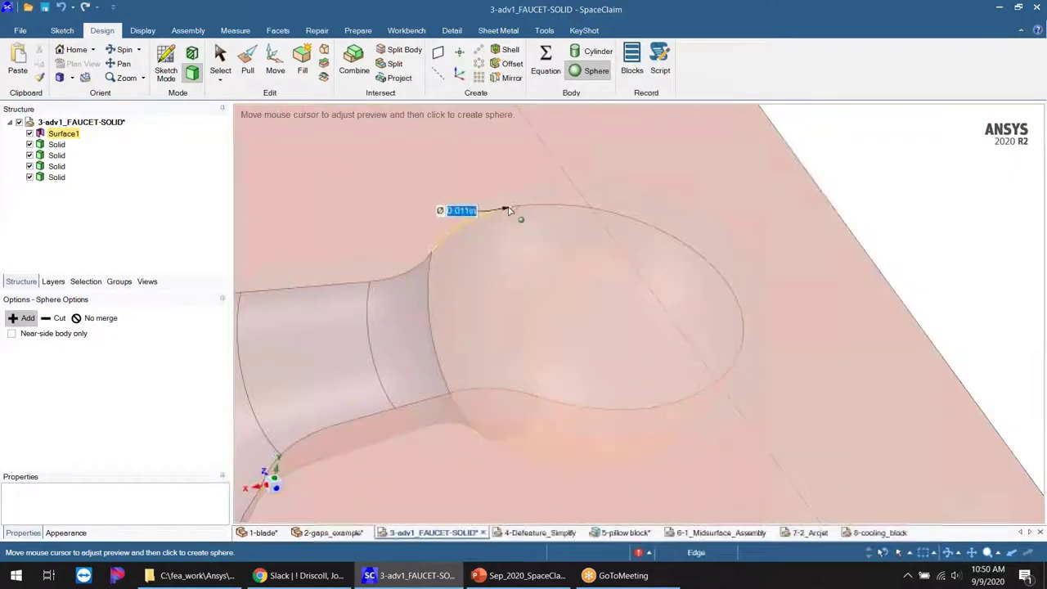
click(541, 243)
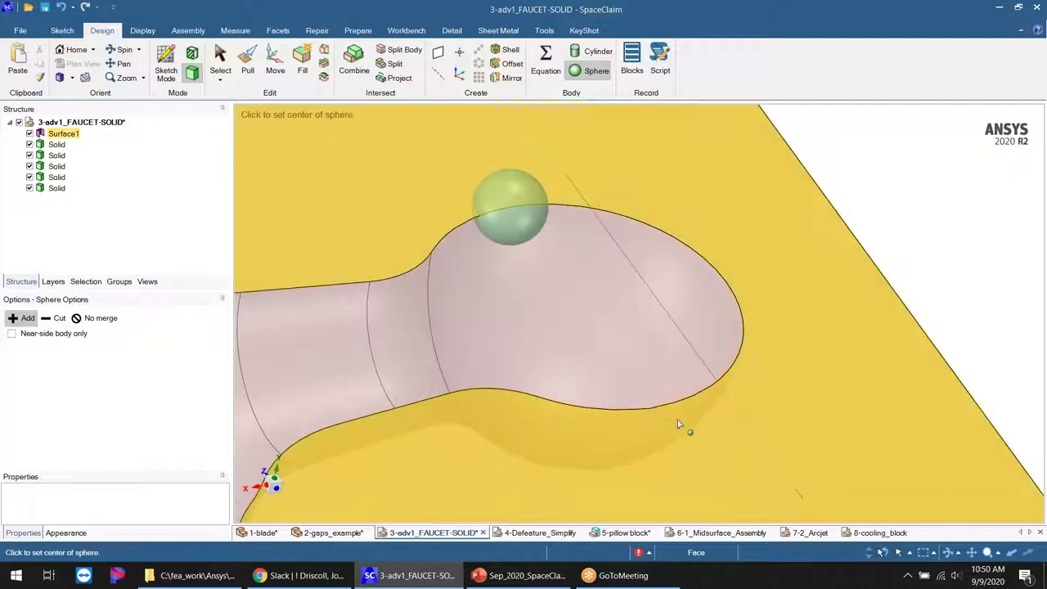
click(655, 407)
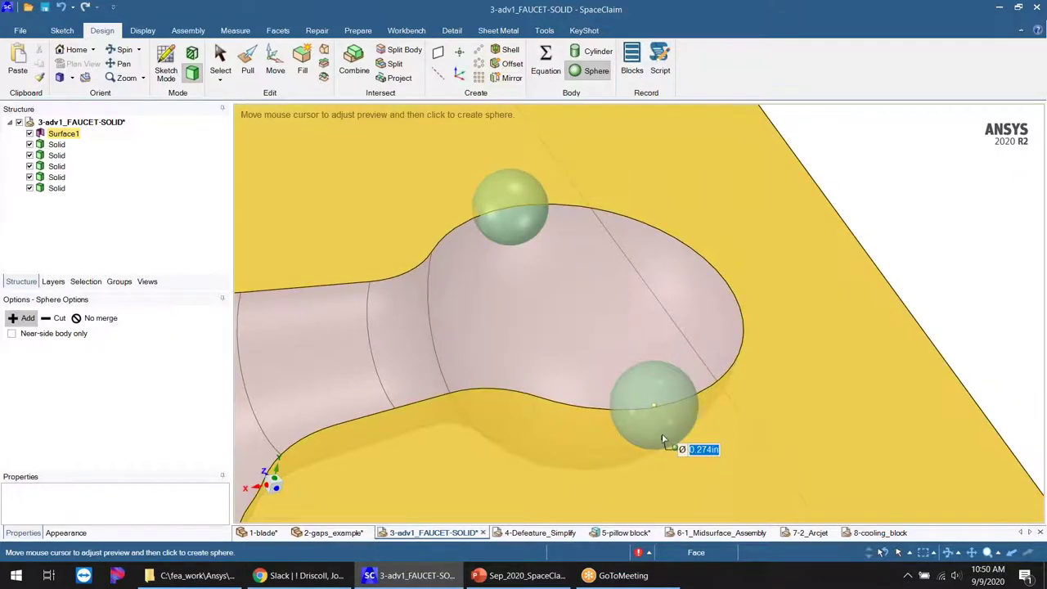
click(662, 433)
- Combine the block's surface body with all six spheres into one body, and leave the Combine tool
scroll(739, 355, down, 5)
scroll(738, 358, down, 5)
middle_drag(802, 323, 629, 328)
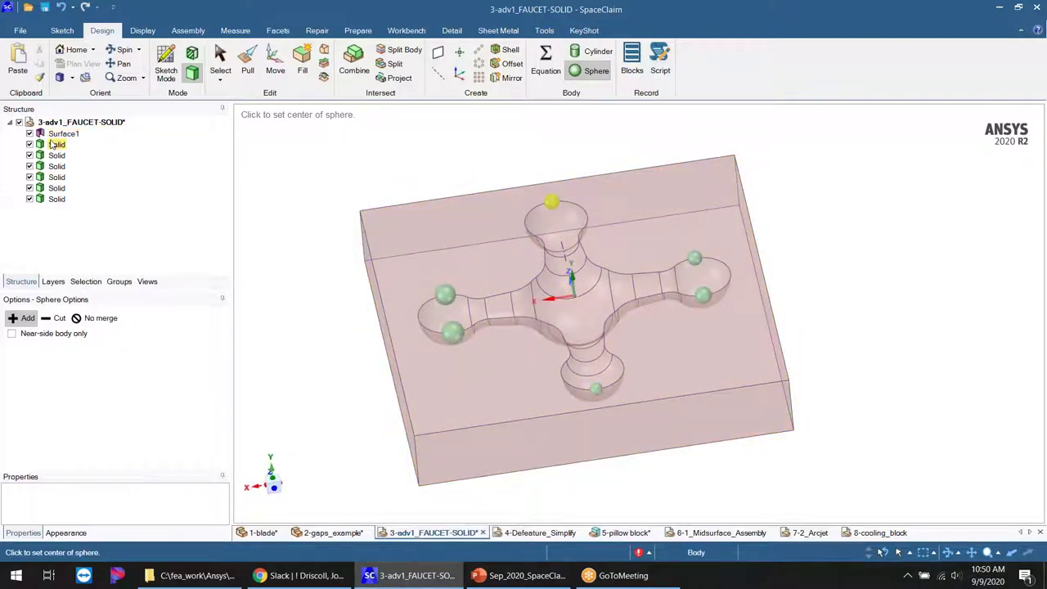
scroll(358, 269, down, 3)
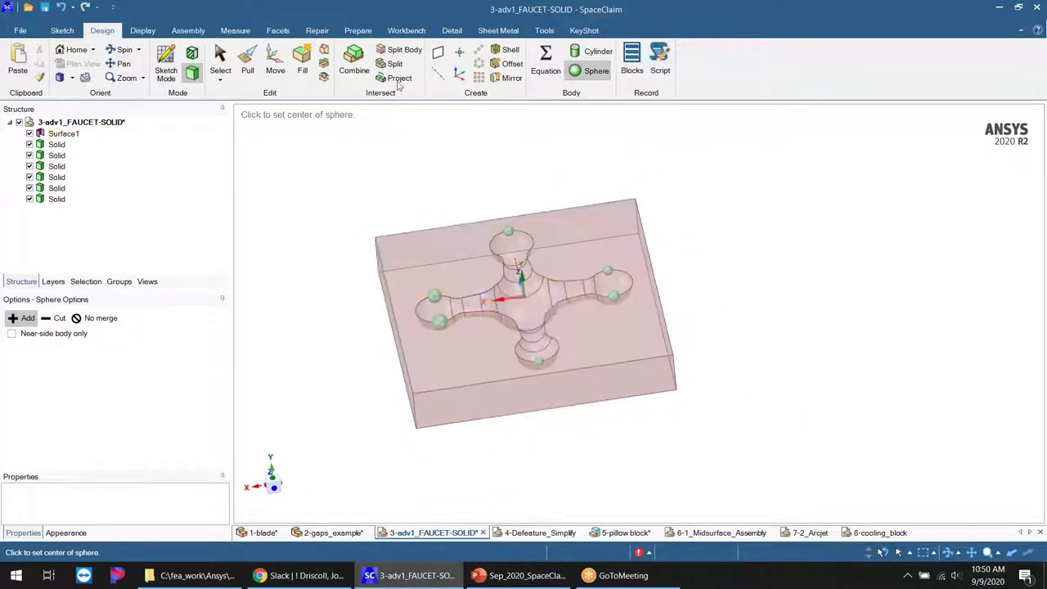
click(344, 62)
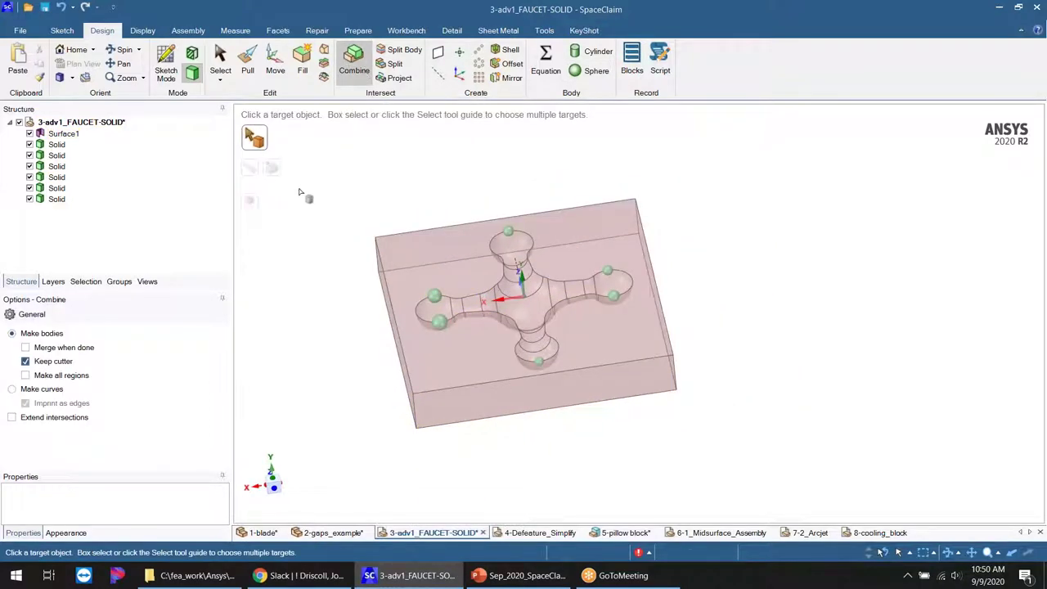
drag(339, 171, 778, 481)
click(281, 170)
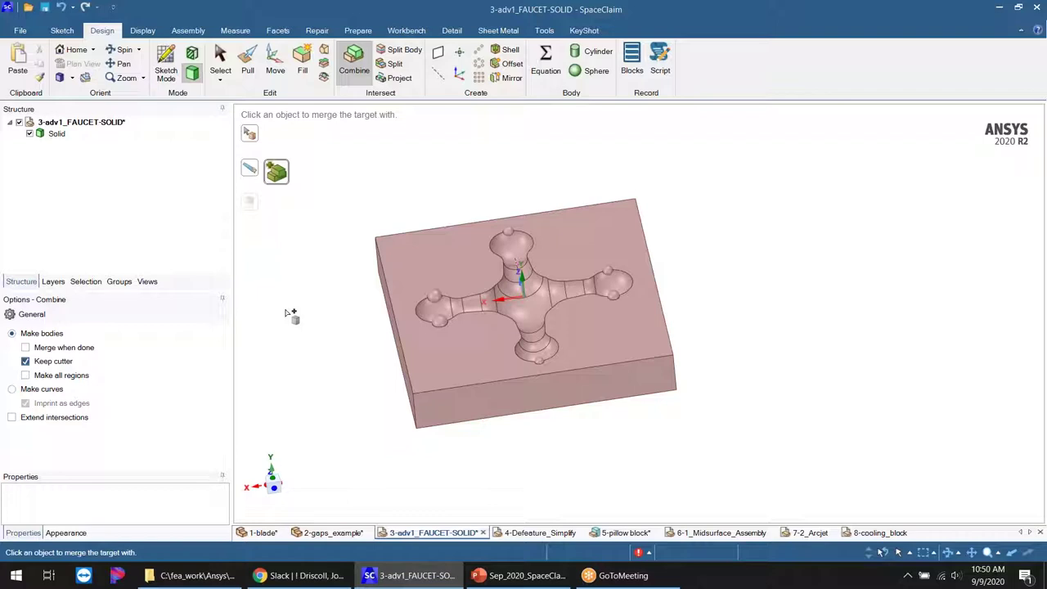
click(65, 134)
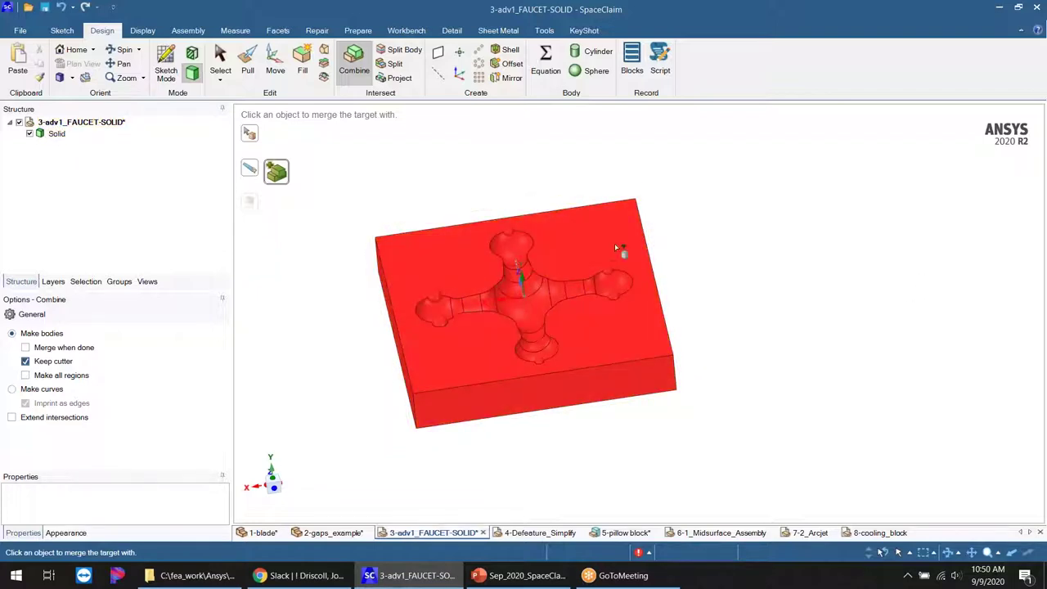
middle_drag(644, 394, 668, 406)
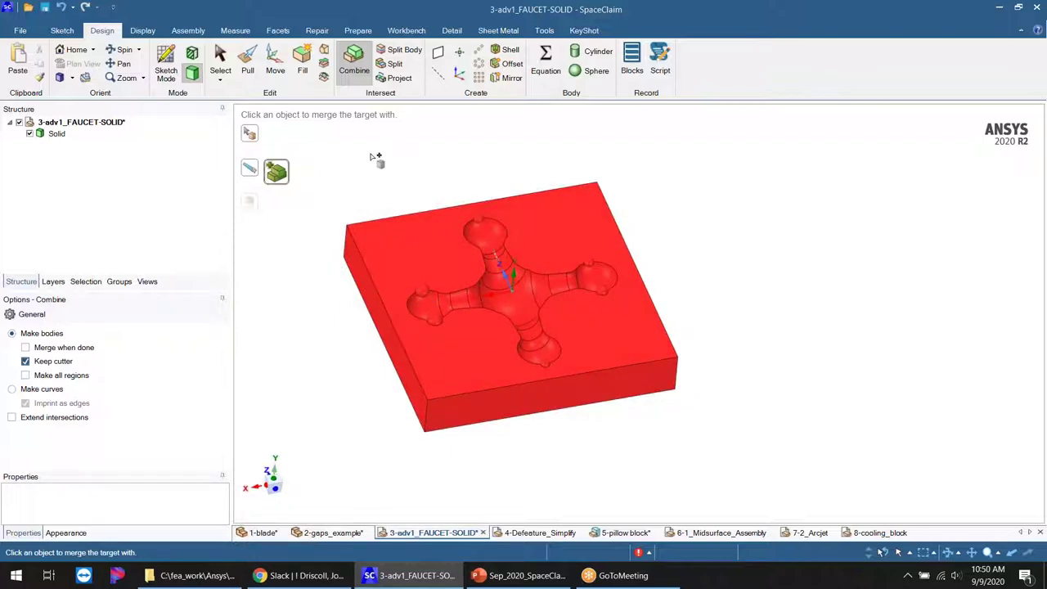
key(Escape)
- Remove the spherical bump from the rim of the cavity end with a single bump farthest back, using Fill with Extend fill
scroll(372, 157, up, 3)
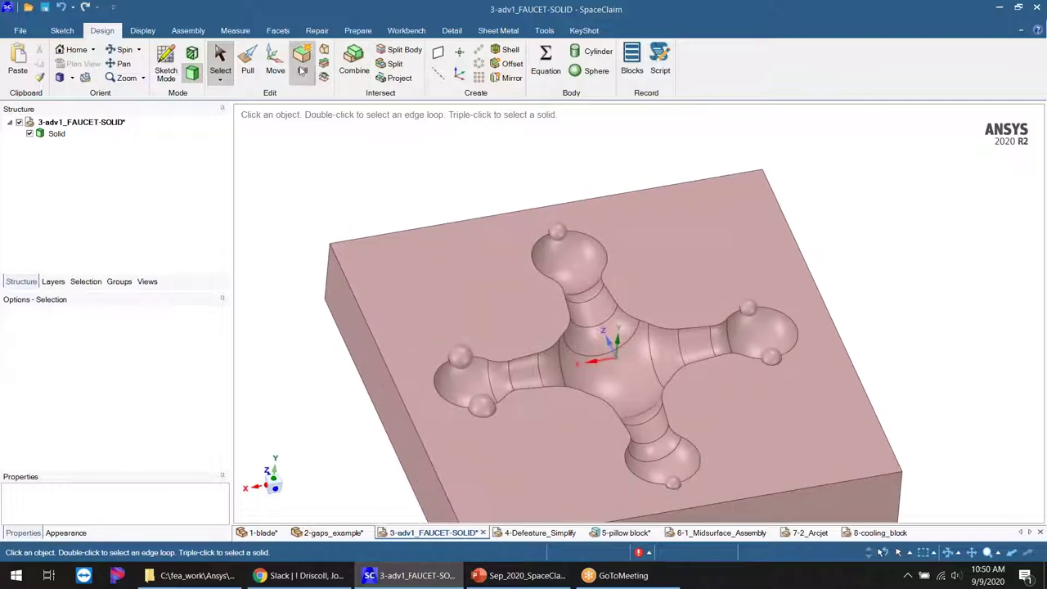
click(302, 61)
click(655, 258)
scroll(654, 257, up, 2)
click(700, 187)
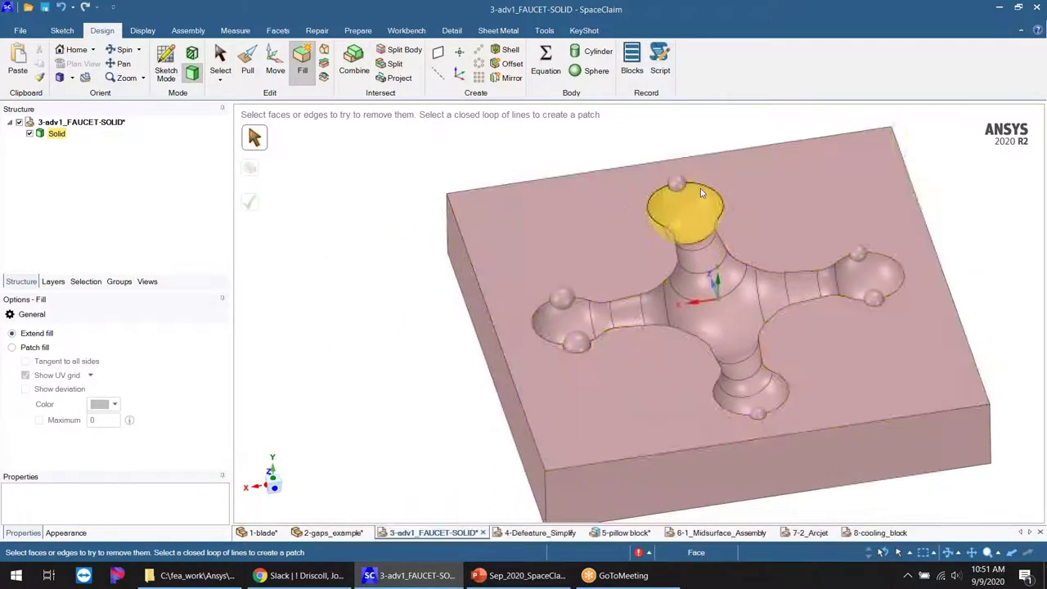
scroll(679, 196, up, 3)
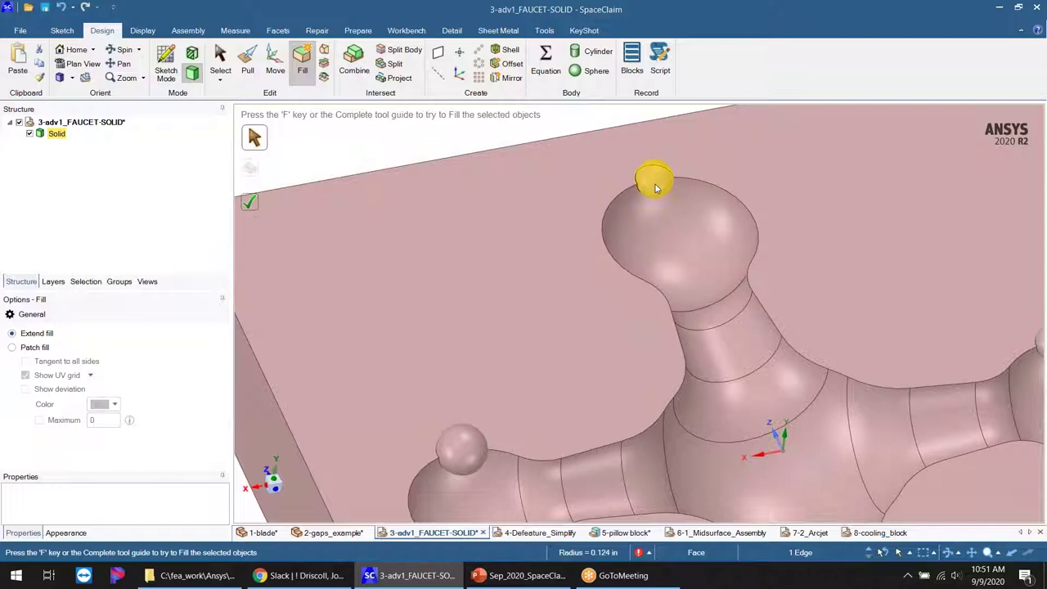
click(654, 178)
click(407, 143)
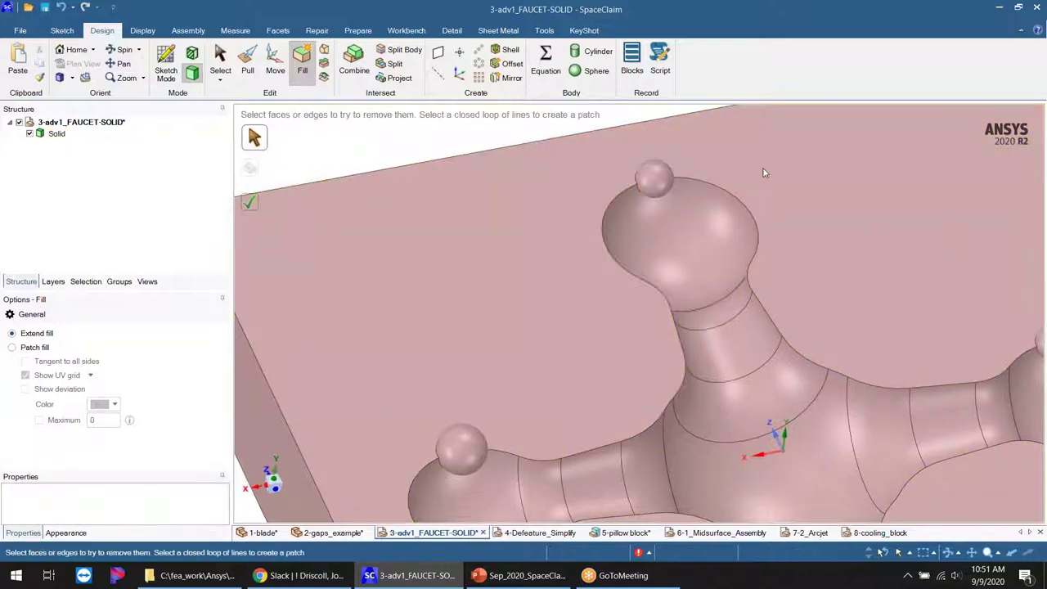
click(657, 175)
middle_drag(689, 241, 596, 255)
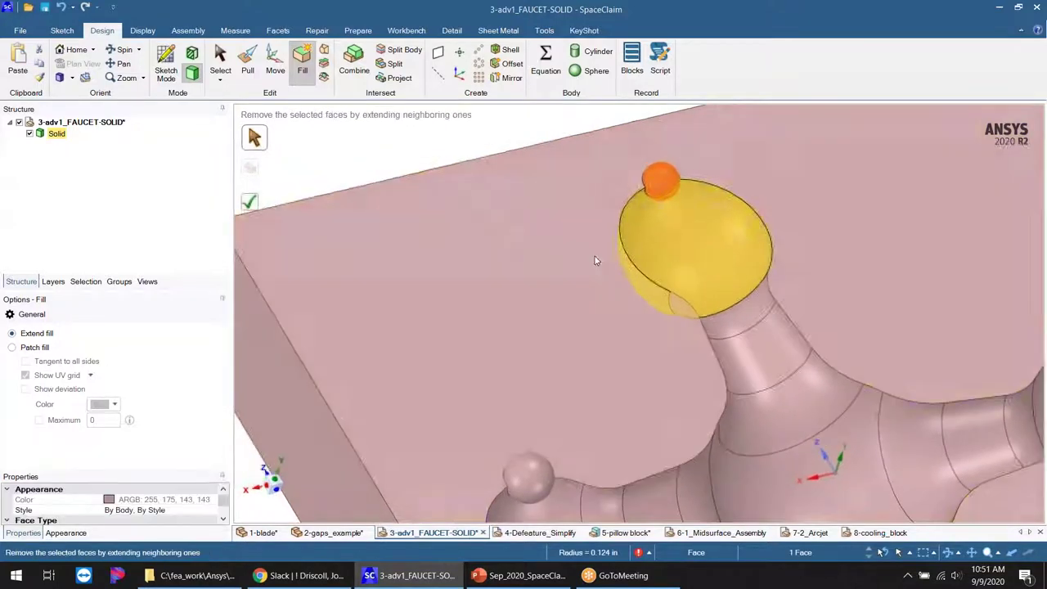
click(250, 204)
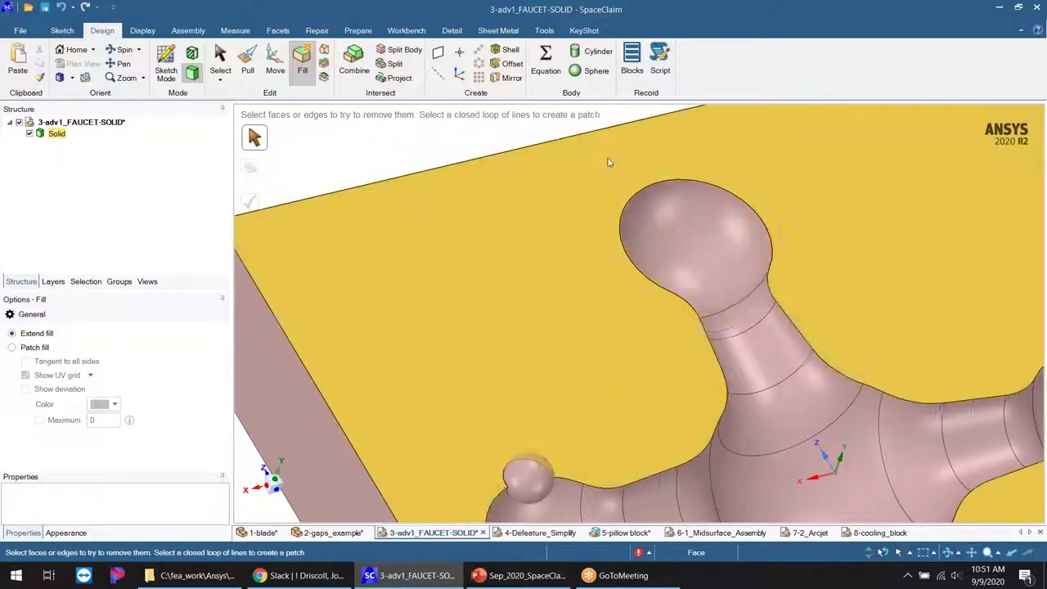
- Remove the five remaining spherical bumps from the other three cavity ends with one Fill, and leave the tool
scroll(614, 172, down, 5)
scroll(621, 272, up, 4)
middle_drag(622, 273, 579, 243)
shift+middle_drag(564, 289, 478, 280)
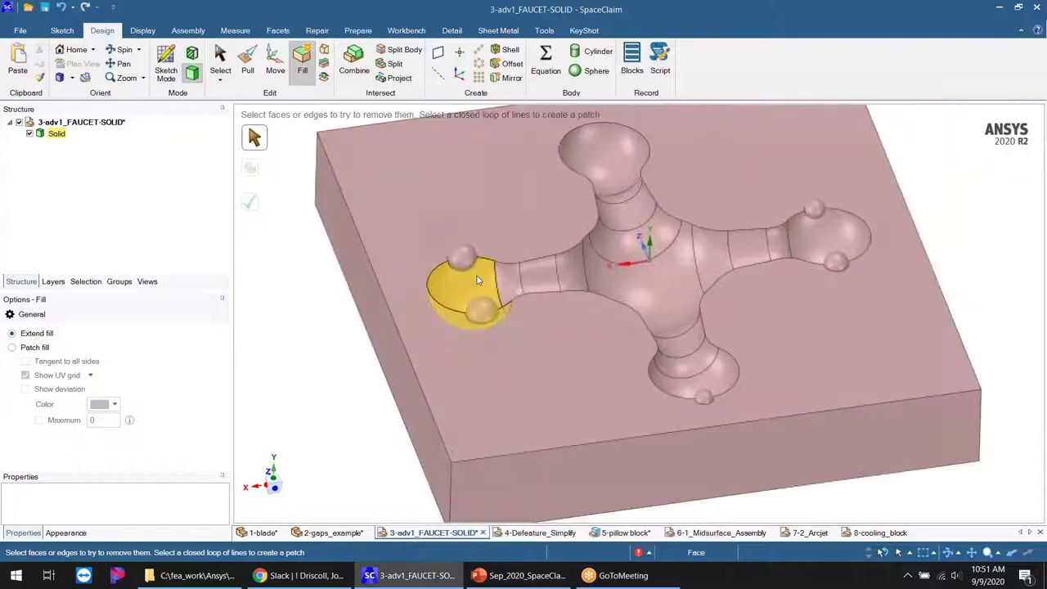
scroll(478, 280, up, 2)
click(465, 261)
ctrl+click(482, 317)
ctrl+click(884, 196)
ctrl+click(908, 262)
ctrl+click(749, 421)
click(253, 205)
key(z)
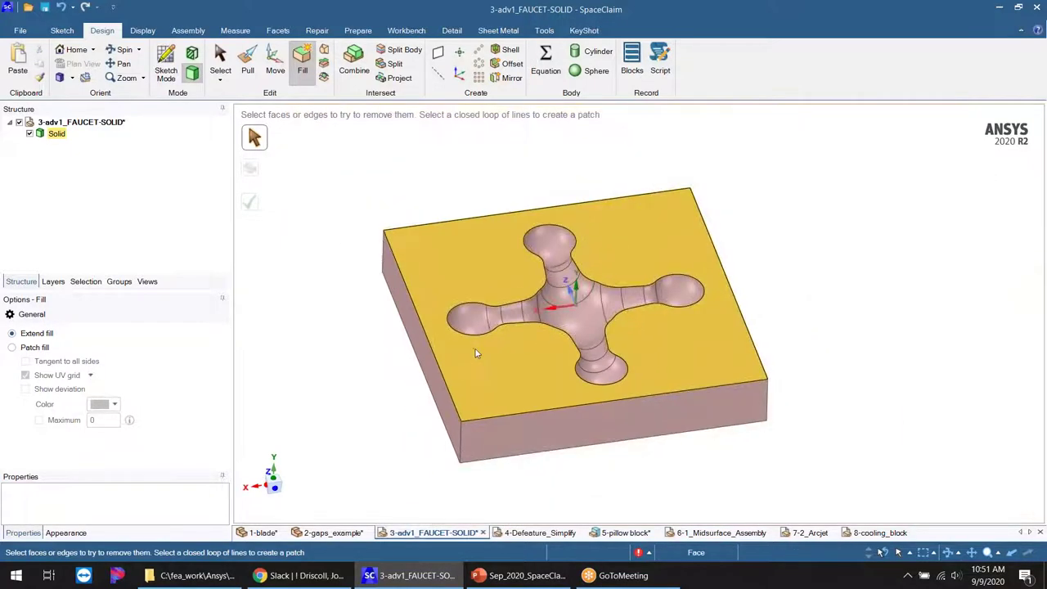
key(Escape)
scroll(423, 376, up, 2)
mouse_move(501, 391)
middle_down()
mouse_move(510, 341)
mouse_move(527, 377)
mouse_move(516, 384)
middle_up()
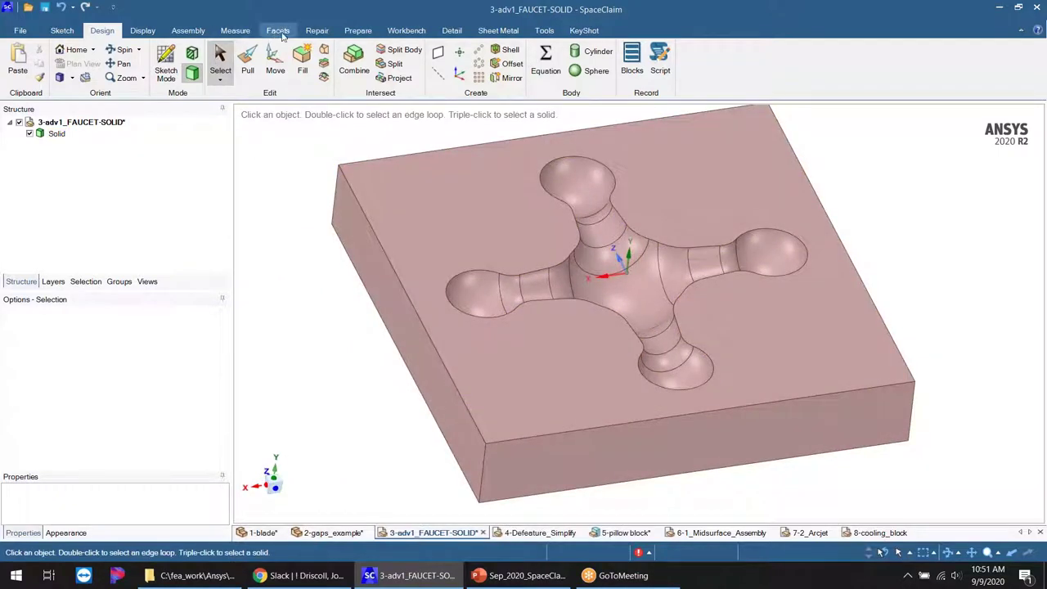
click(316, 31)
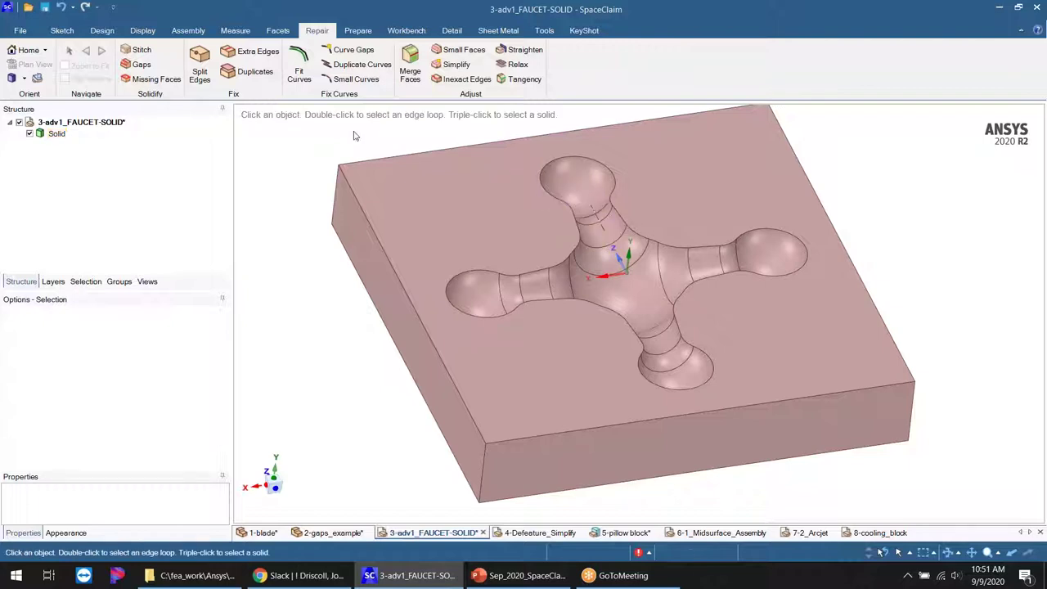
scroll(456, 305, down, 2)
click(102, 32)
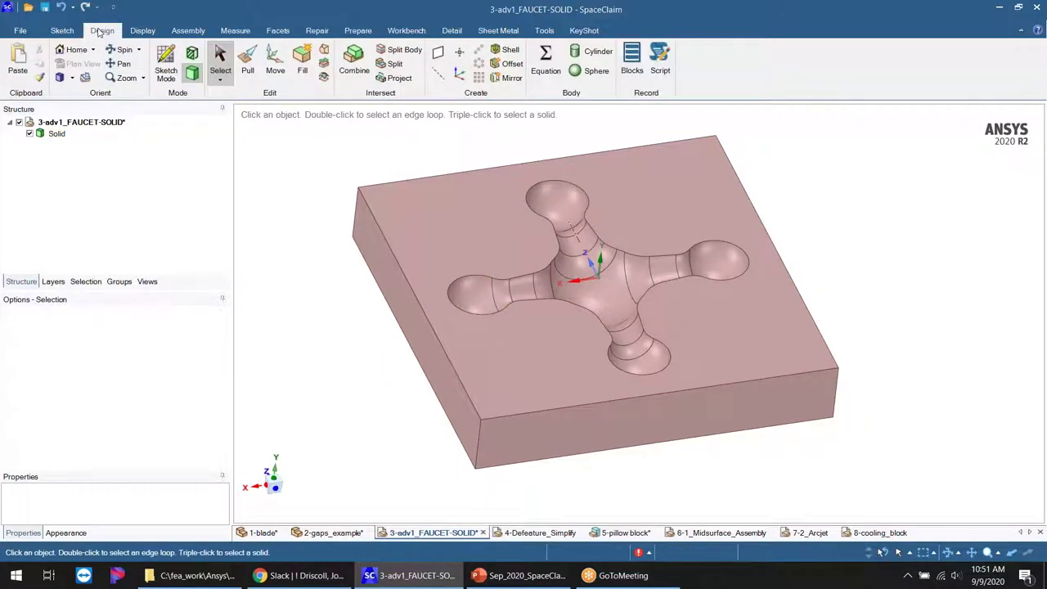
- Display the faucet block in Wireframe and examine the rims of its rounded cavity ends up close
click(143, 31)
click(319, 77)
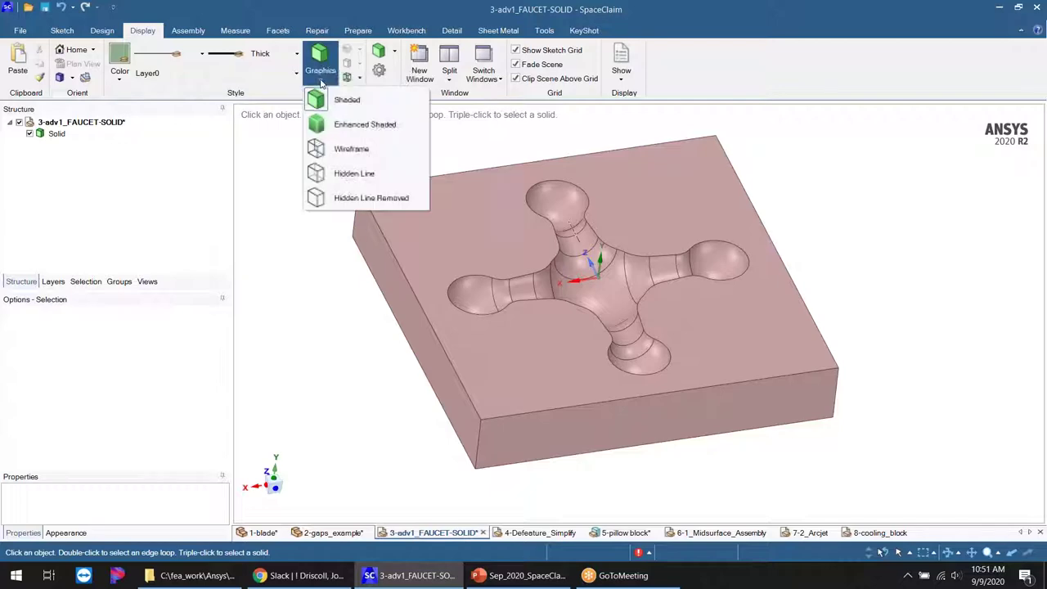
click(331, 148)
mouse_move(596, 409)
middle_down()
mouse_move(578, 388)
mouse_move(593, 332)
mouse_move(584, 409)
middle_up()
scroll(524, 353, up, 2)
scroll(511, 355, up, 2)
middle_drag(511, 357, 526, 339)
scroll(488, 337, up, 6)
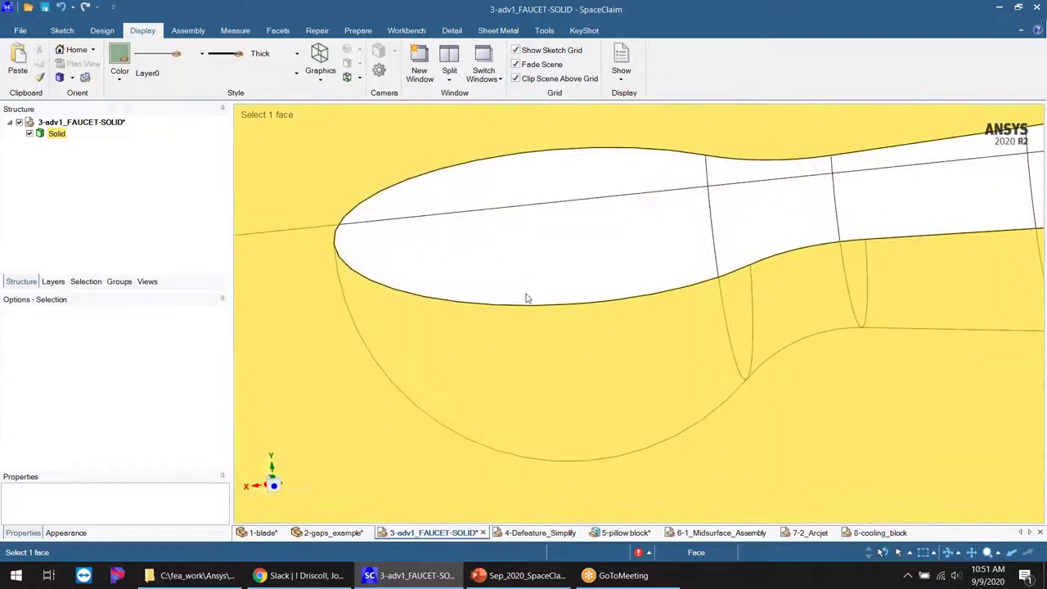
scroll(529, 299, up, 4)
scroll(567, 439, down, 4)
scroll(535, 239, up, 3)
scroll(517, 235, down, 6)
scroll(507, 237, down, 5)
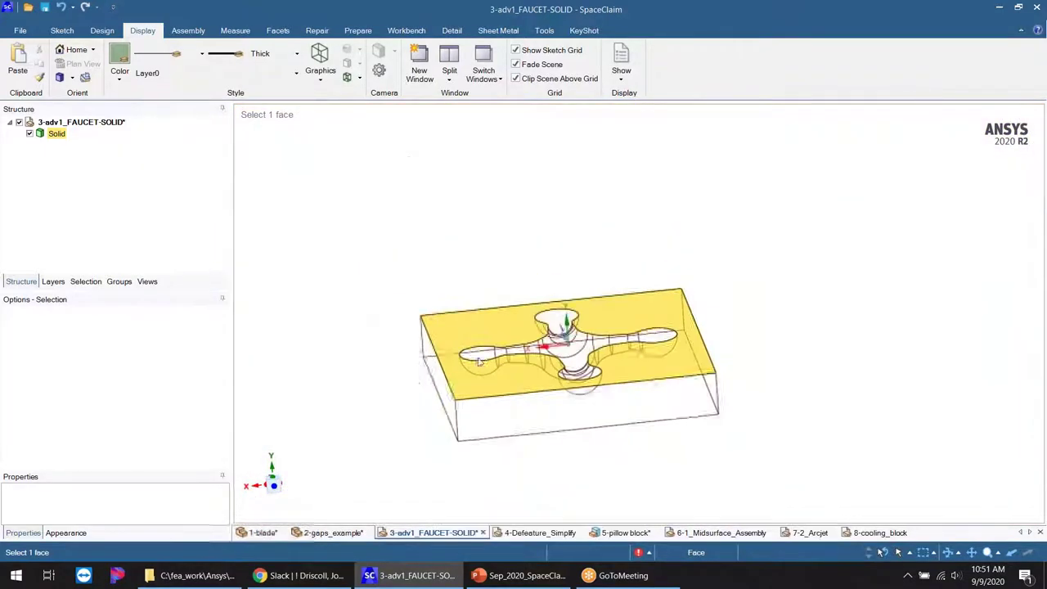
- Display the faucet block in Enhanced Shaded and view it from above with all four cavity arms in sight
click(314, 83)
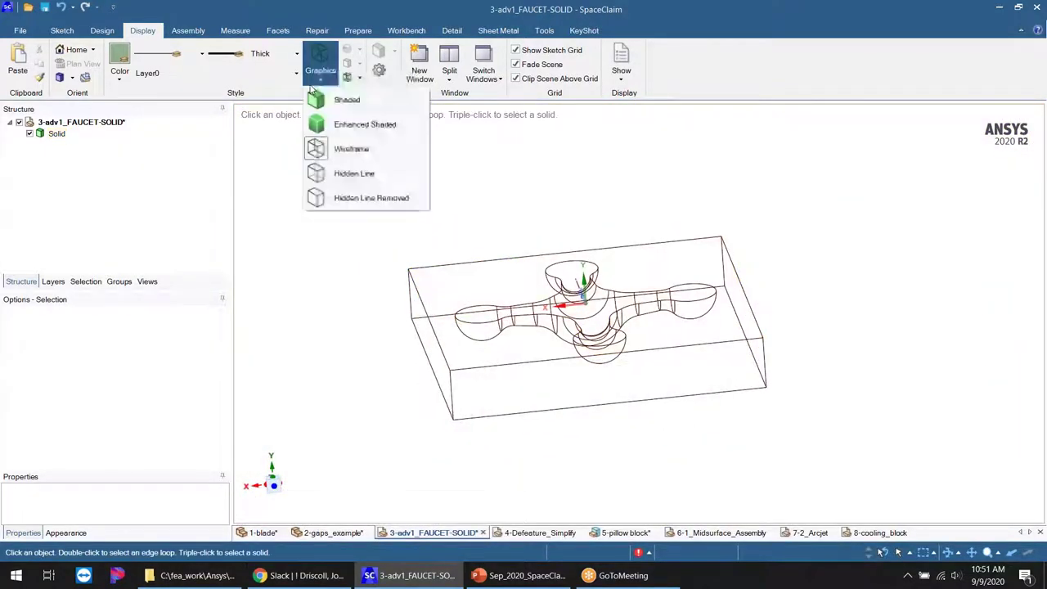
click(360, 119)
middle_drag(496, 237, 550, 219)
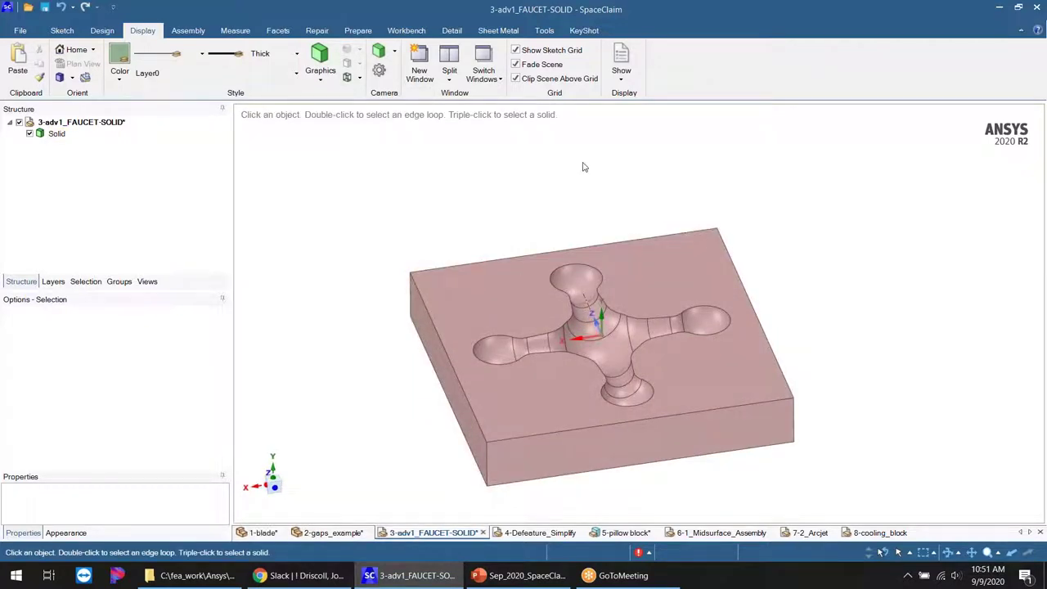
ctrl+middle_drag(606, 344, 598, 289)
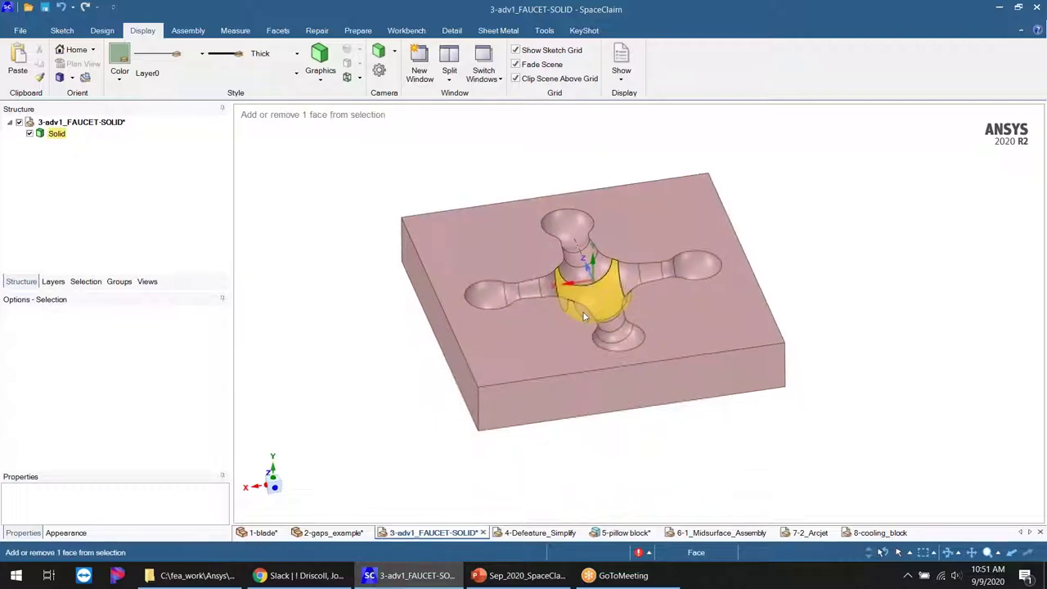
- Review the messages in the status history and close it
click(317, 31)
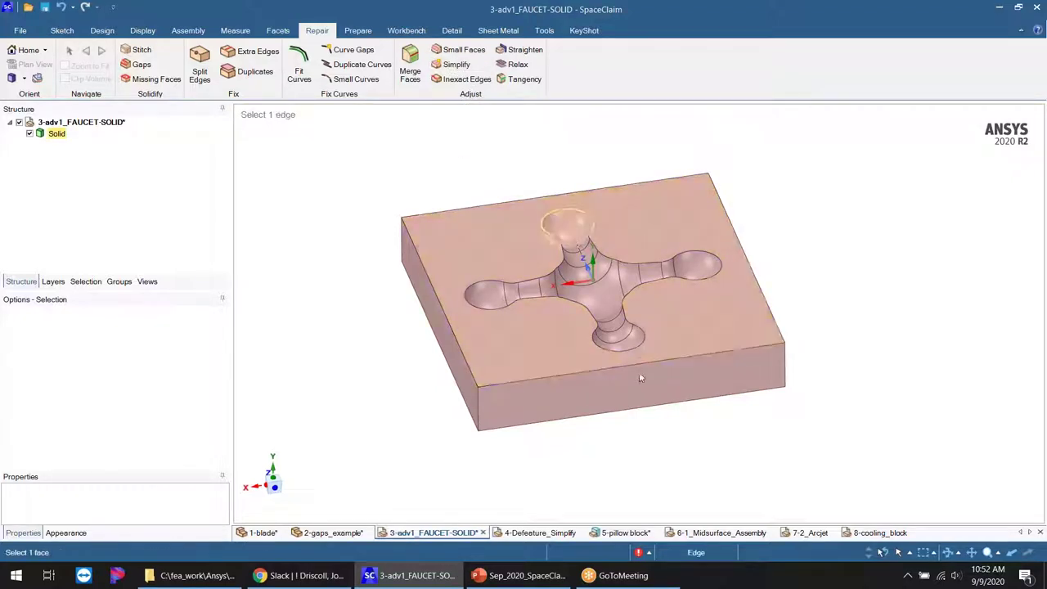
click(645, 552)
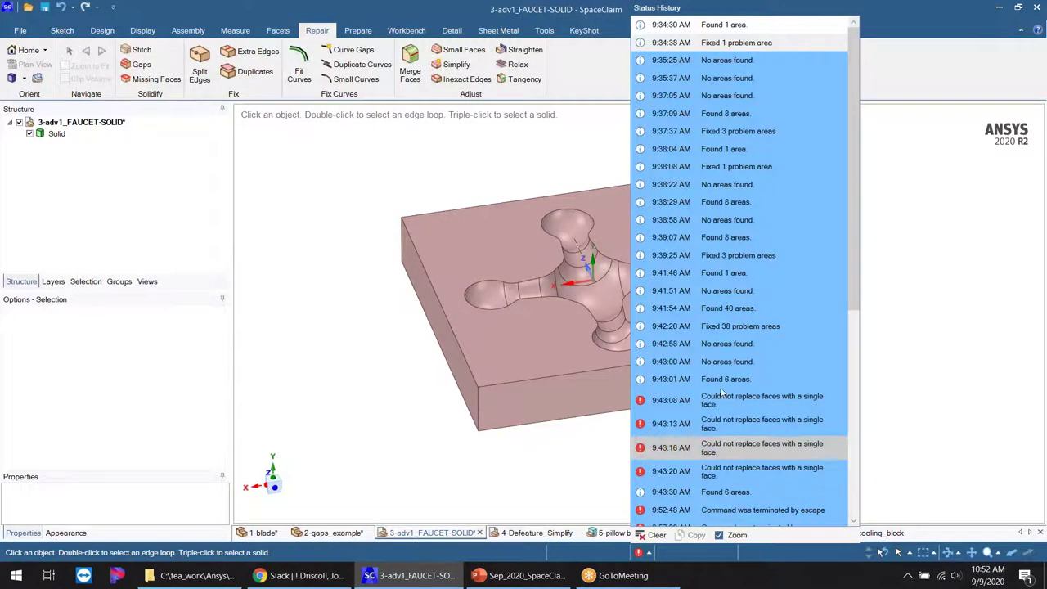
click(405, 414)
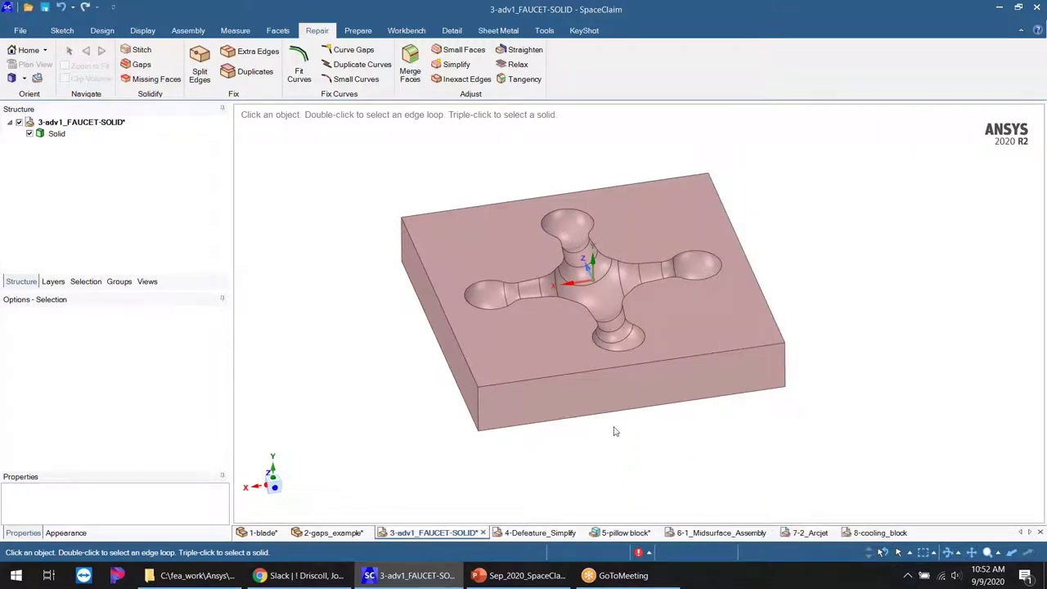
click(524, 385)
scroll(609, 241, up, 5)
scroll(612, 245, down, 4)
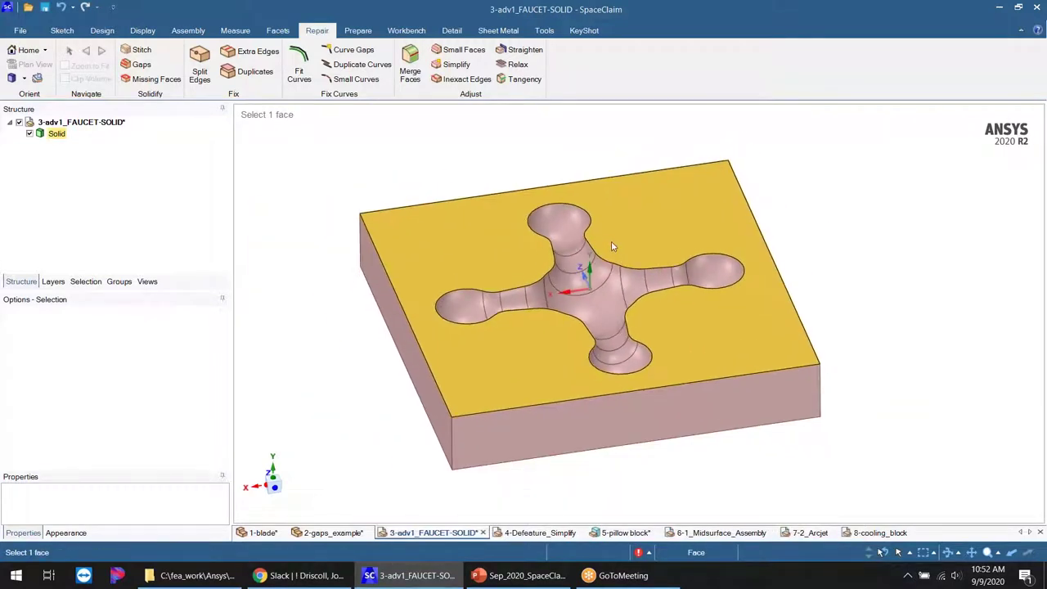
click(425, 147)
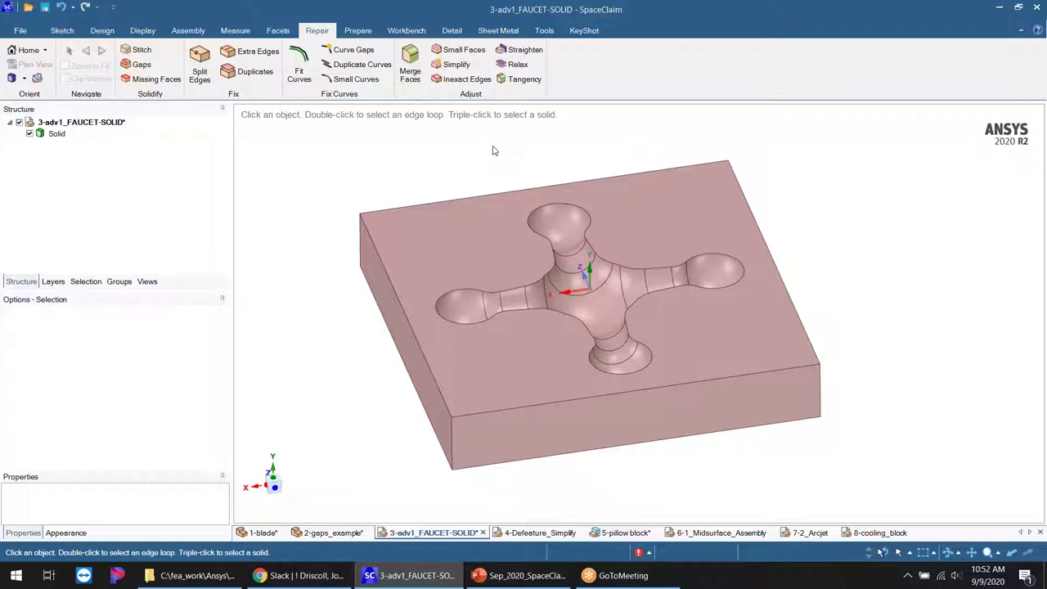
click(494, 238)
click(482, 504)
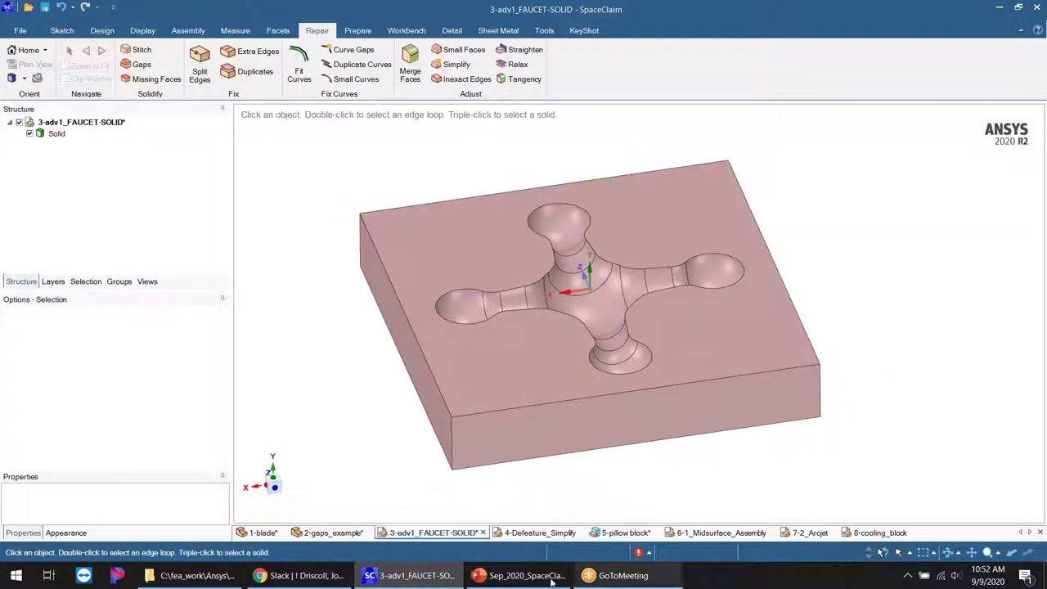
- Switch to the 4-Defeature_Simplify document and bring the housing's raised characters 283.593-54E into a close plan view
click(538, 533)
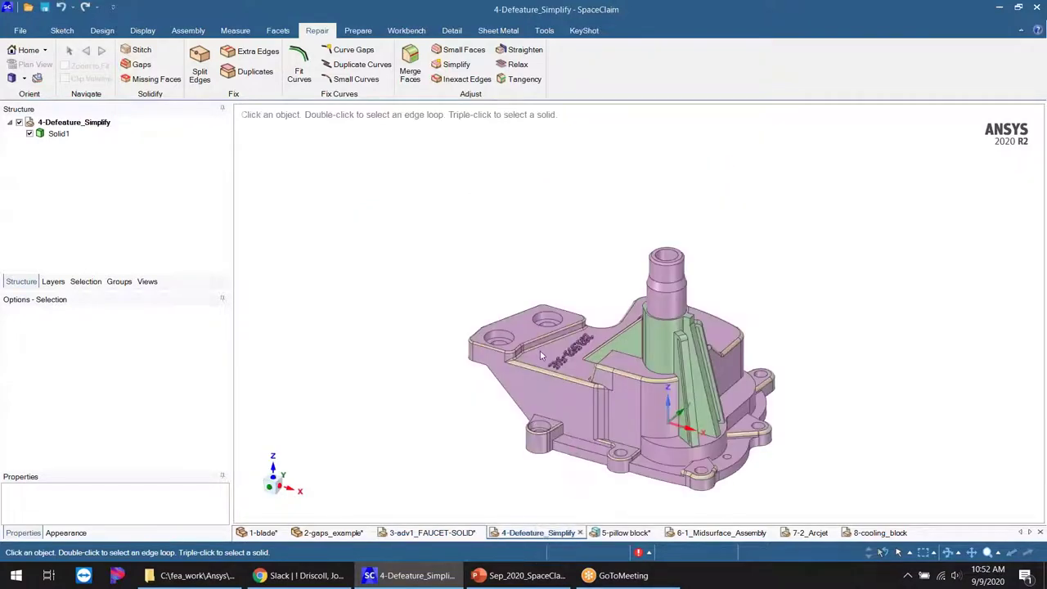
shift+middle_drag(800, 433, 729, 382)
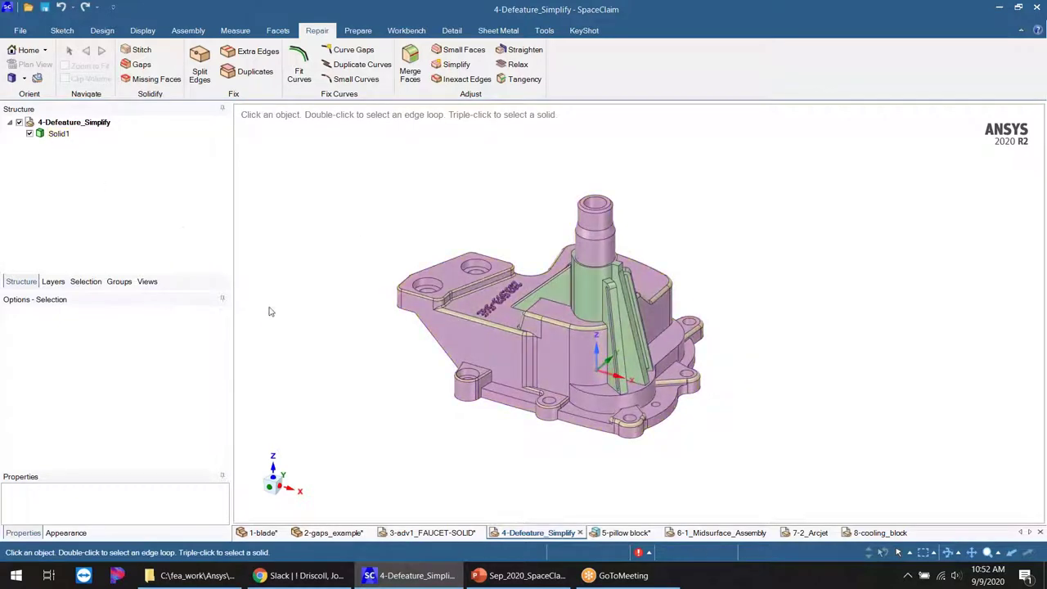
middle_drag(442, 445, 404, 355)
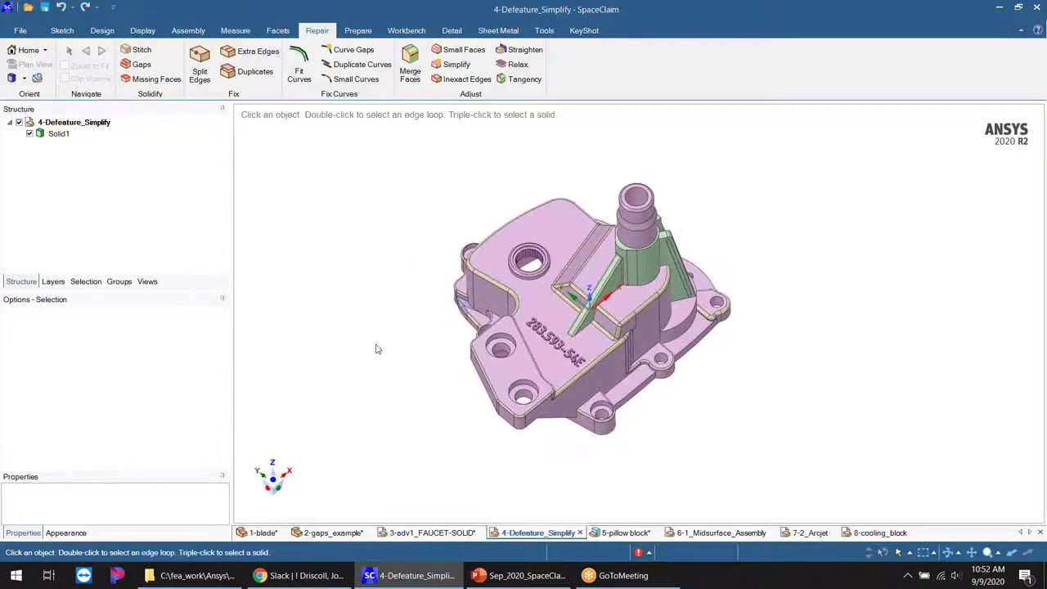
middle_drag(380, 357, 381, 331)
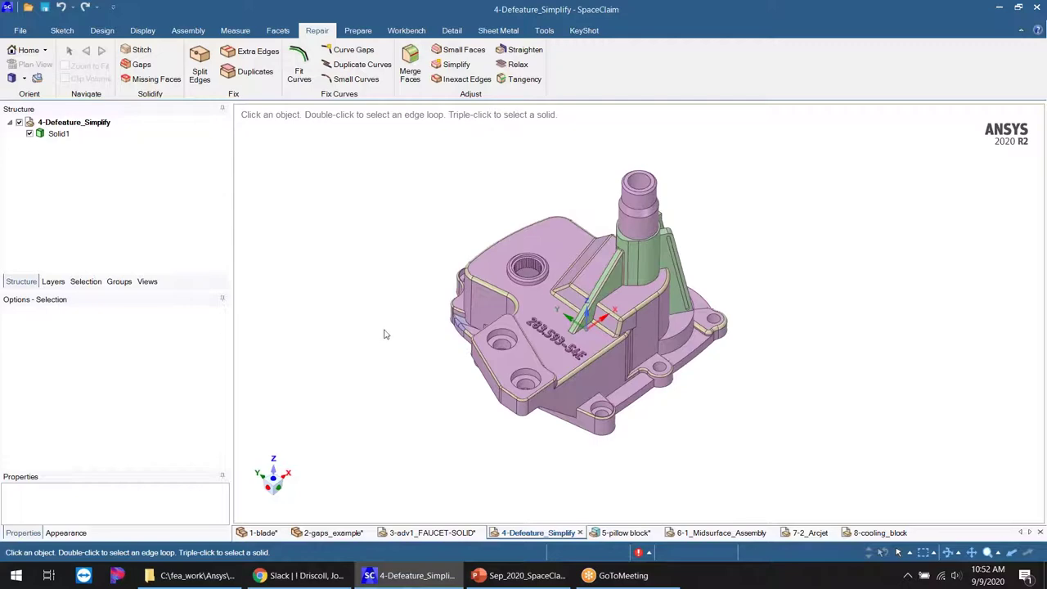
scroll(510, 418, up, 3)
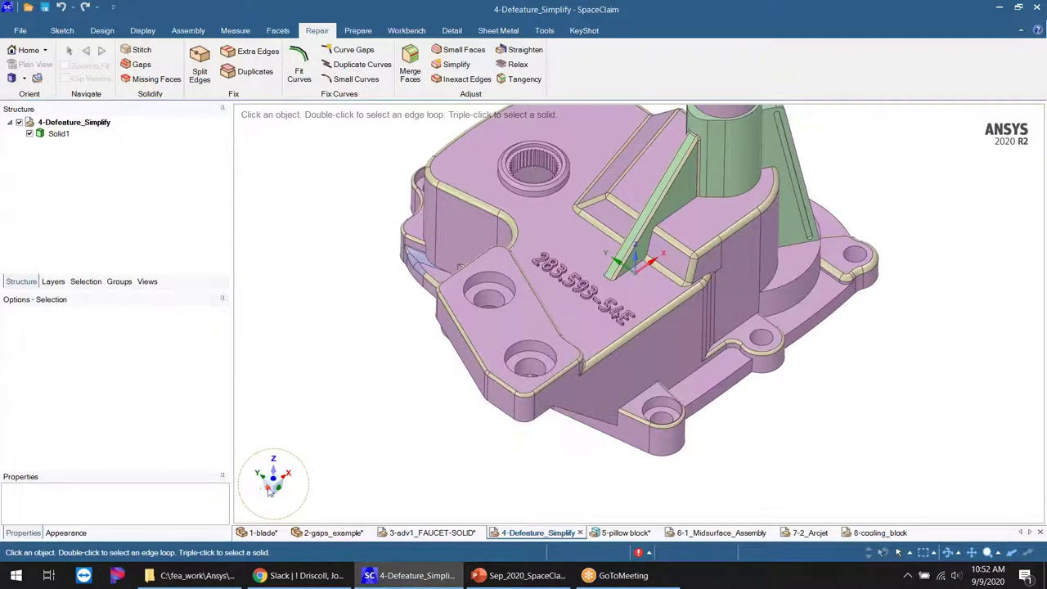
click(275, 480)
scroll(589, 402, down, 2)
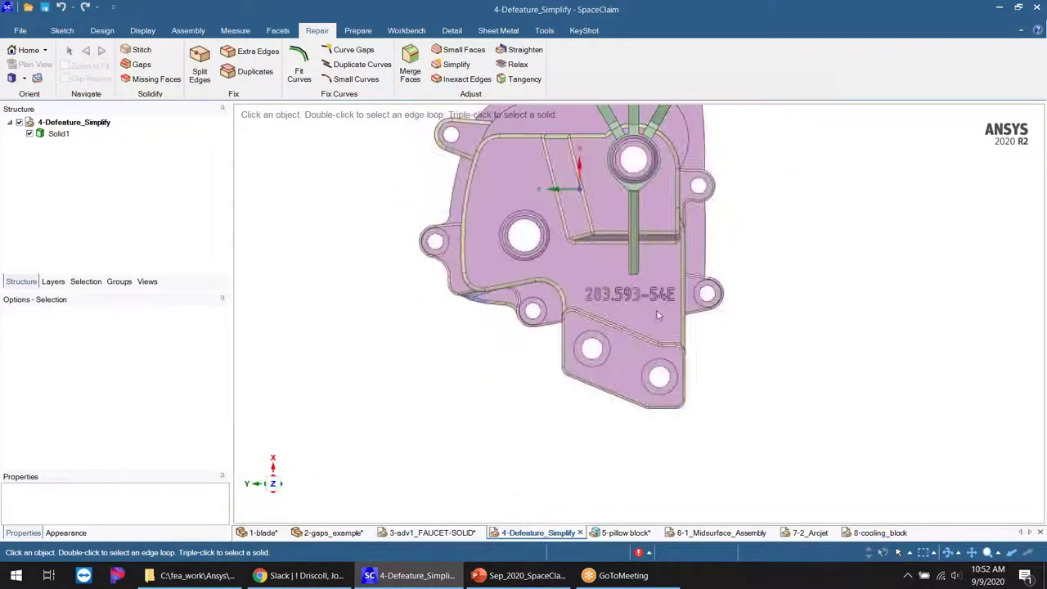
scroll(666, 305, up, 4)
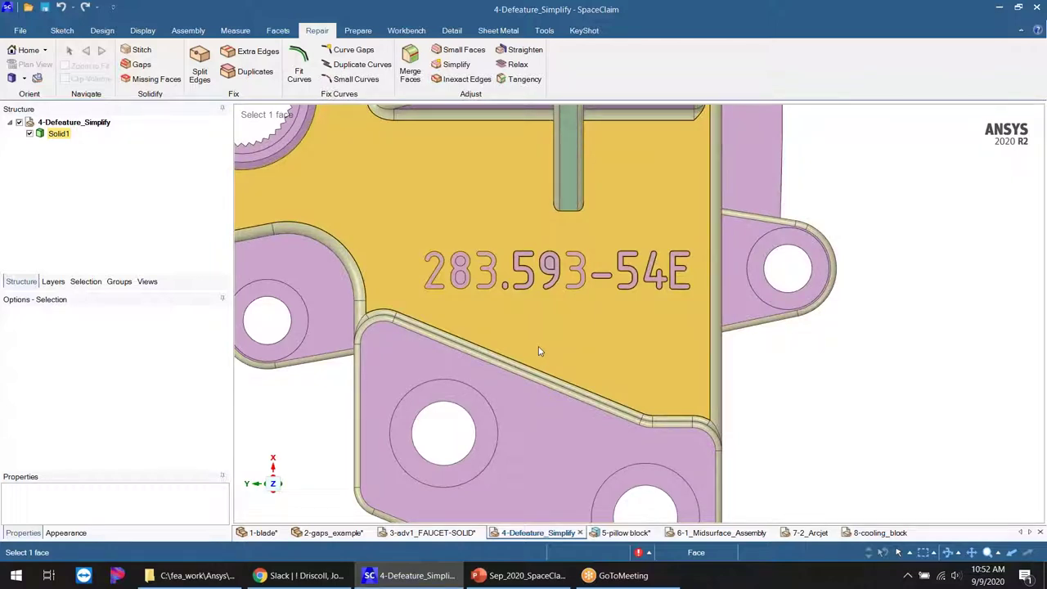
key(Escape)
- Examine the housing's raised characters and the neighbouring counterbored holes up close from several angles
click(102, 31)
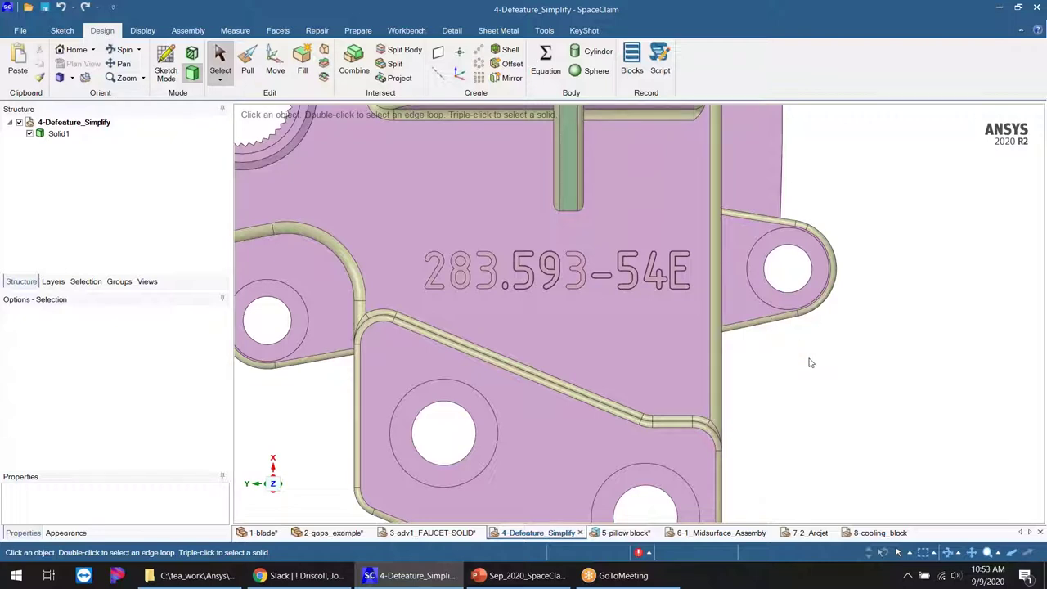
click(667, 354)
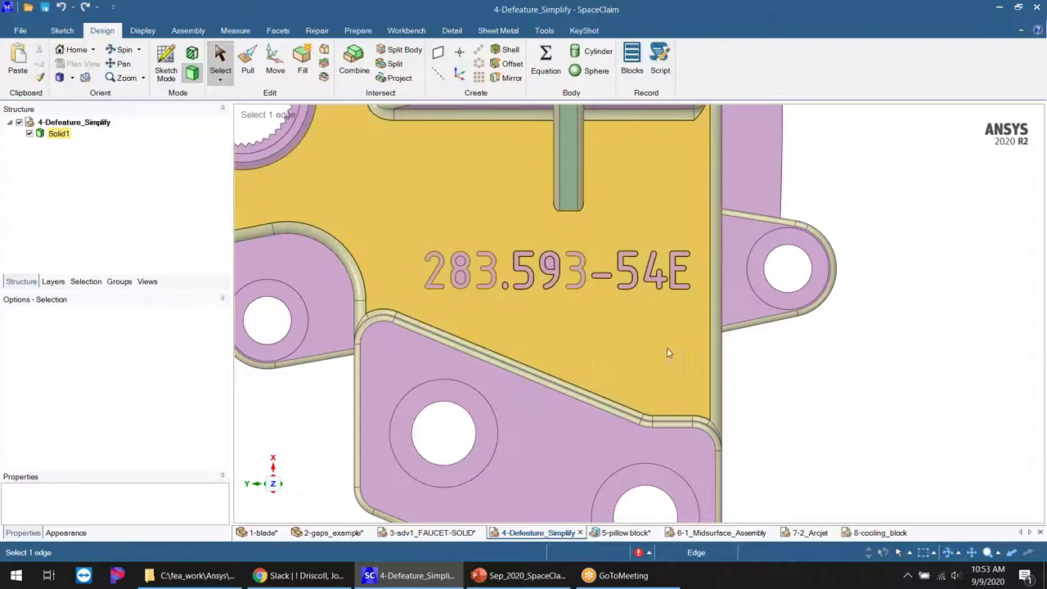
middle_drag(580, 357, 589, 436)
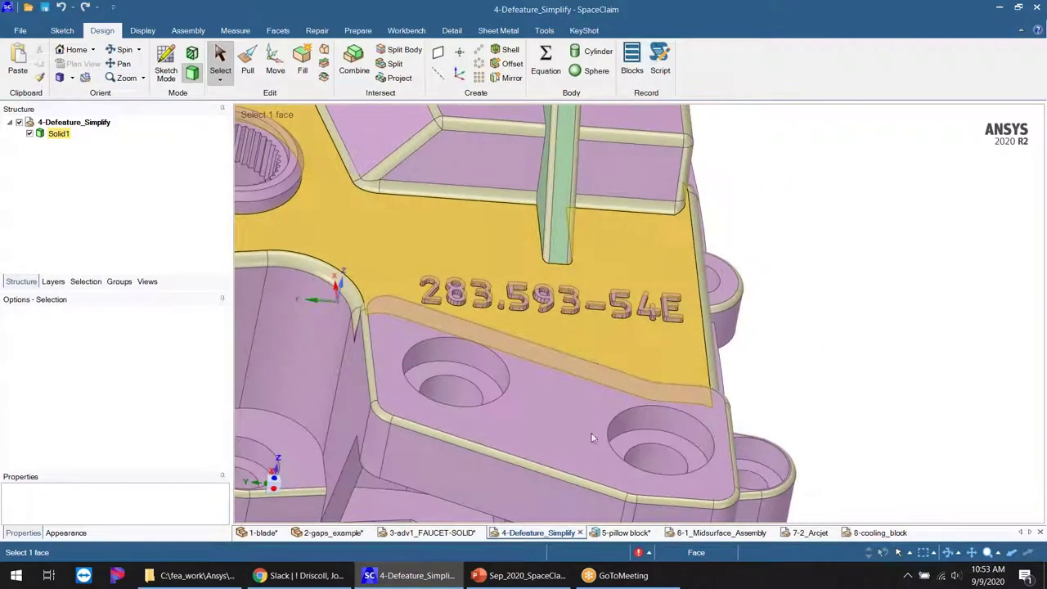
click(588, 436)
click(668, 355)
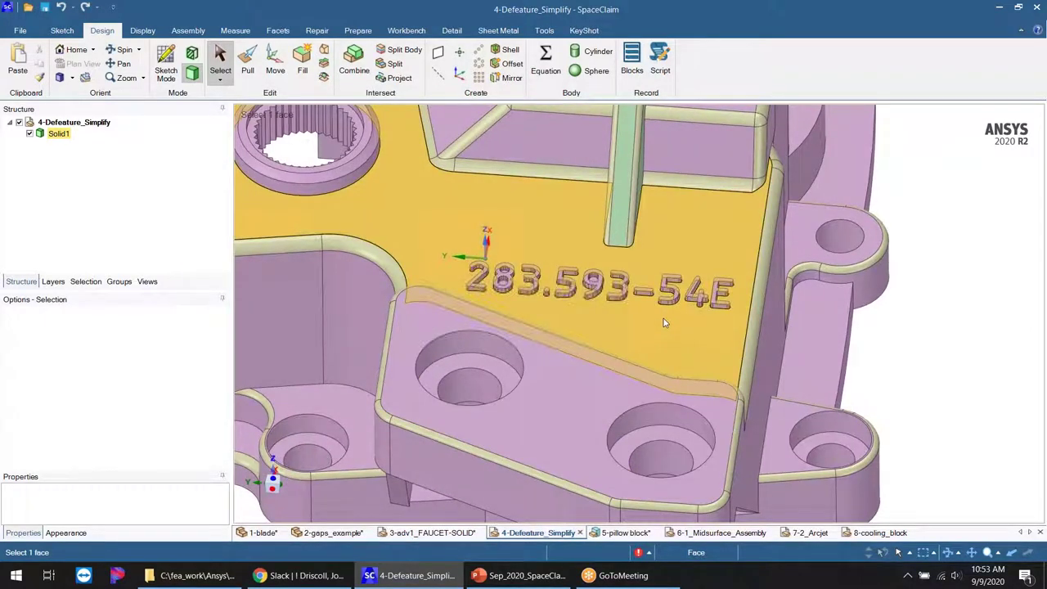
key(Escape)
click(676, 438)
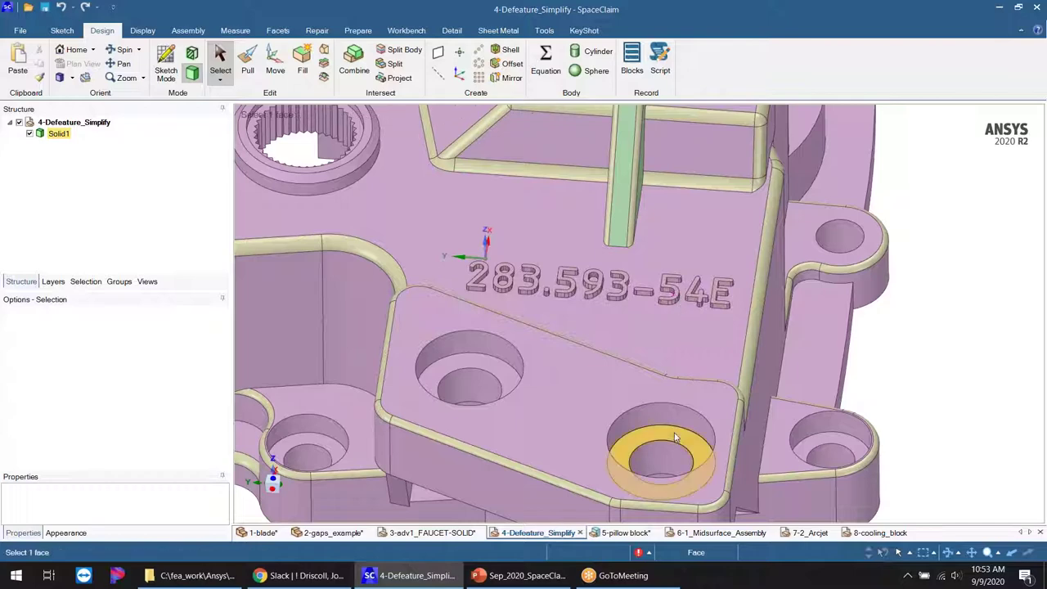
click(826, 433)
click(750, 378)
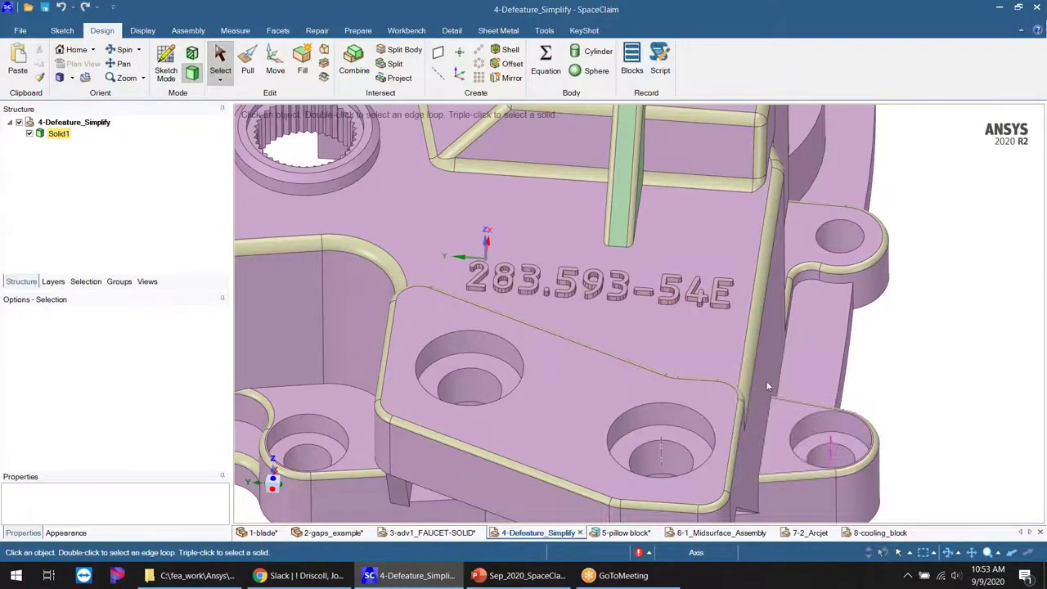
middle_drag(617, 339, 590, 346)
scroll(664, 334, up, 2)
middle_drag(650, 335, 689, 367)
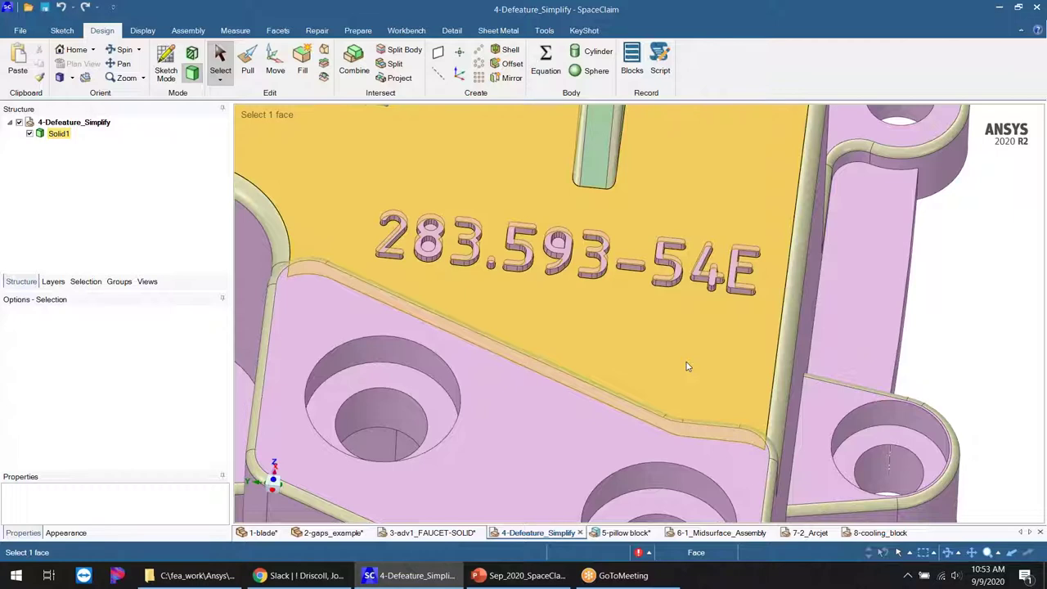
middle_drag(685, 324, 650, 338)
middle_drag(429, 210, 636, 271)
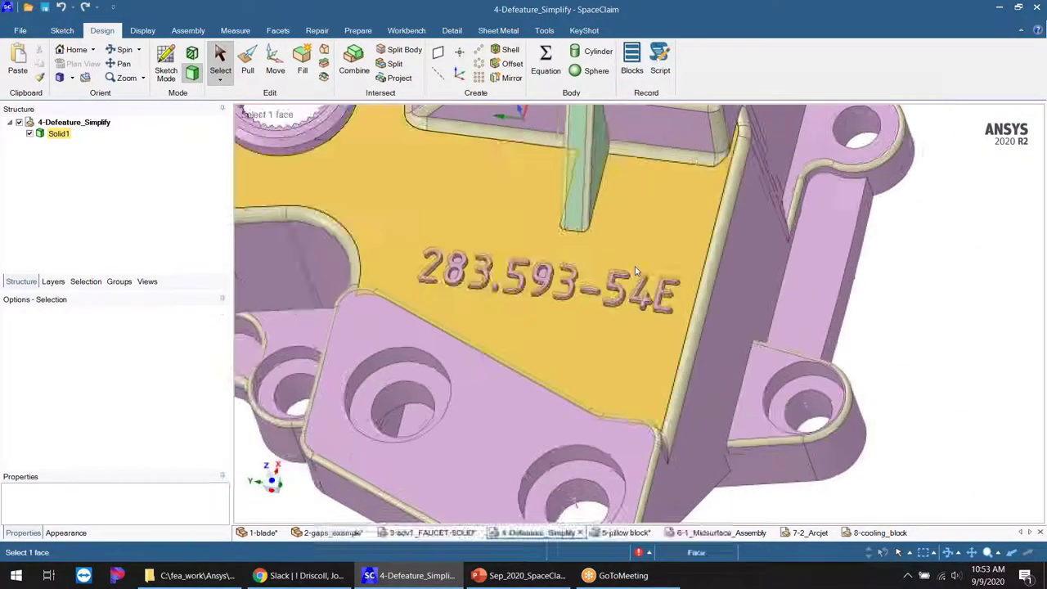
scroll(636, 269, up, 1)
- Box-select all faces of the raised characters 283.593-54E on the housing and remove them with Fill
click(309, 60)
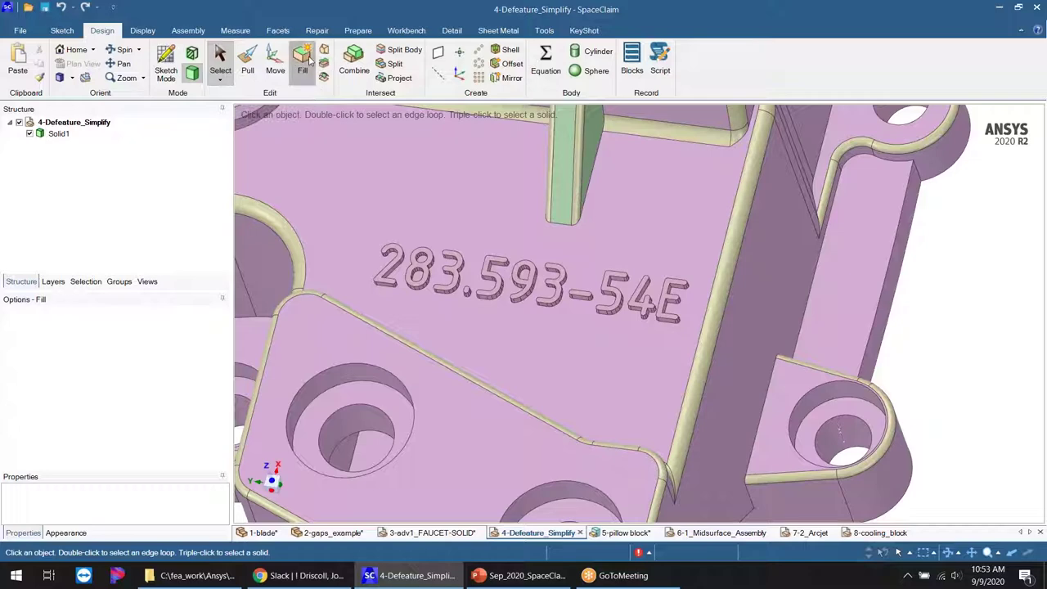
key(Escape)
middle_drag(586, 236, 561, 302)
click(270, 490)
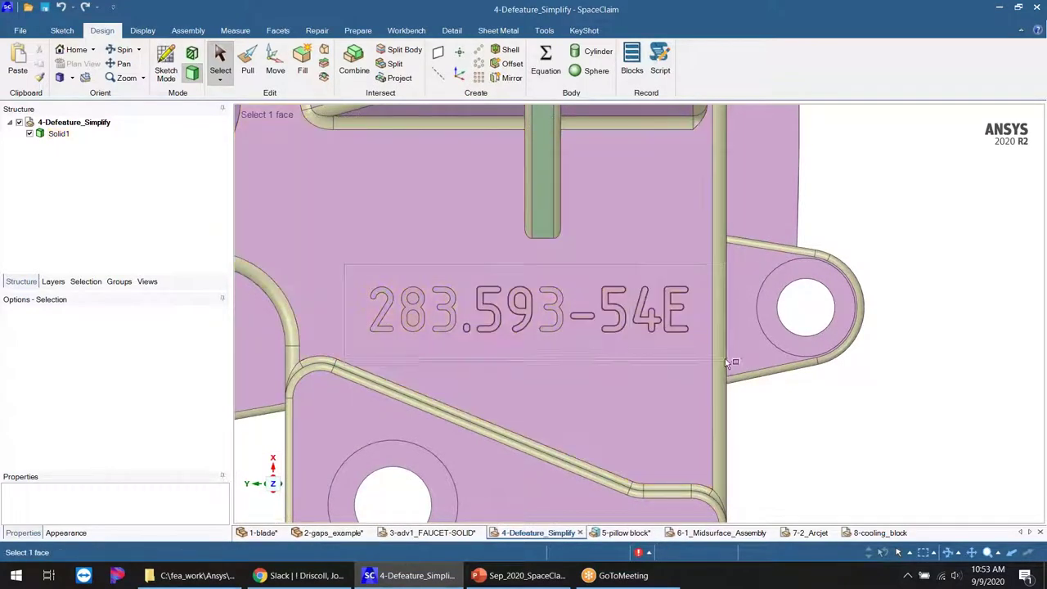
click(691, 360)
middle_drag(666, 409, 731, 219)
scroll(548, 273, up, 3)
middle_drag(503, 278, 595, 304)
scroll(440, 306, up, 2)
scroll(373, 275, down, 2)
middle_drag(373, 276, 634, 347)
scroll(635, 349, down, 5)
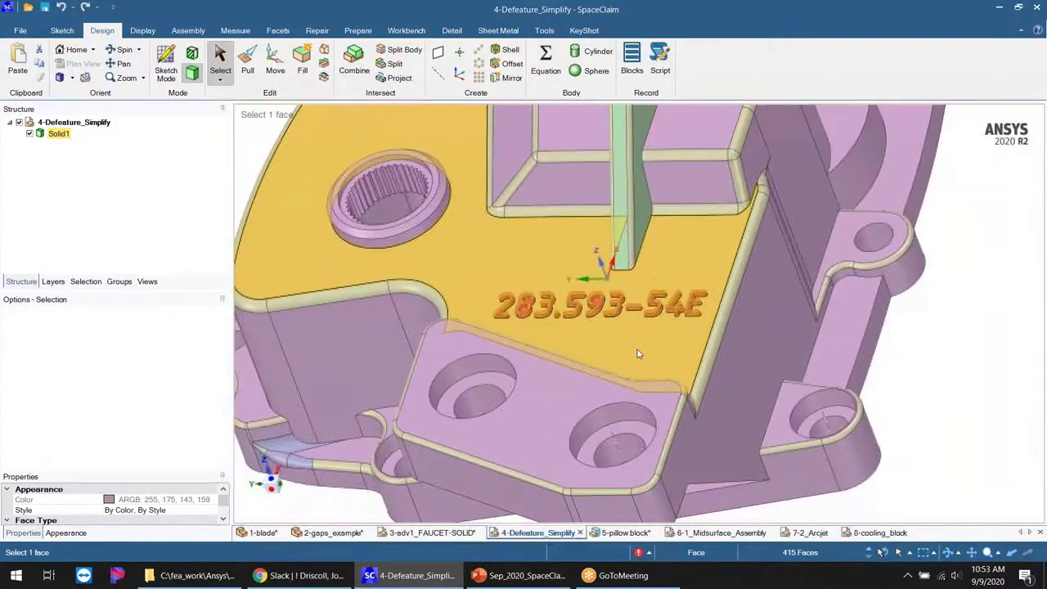
scroll(637, 354, up, 3)
key(Escape)
click(654, 299)
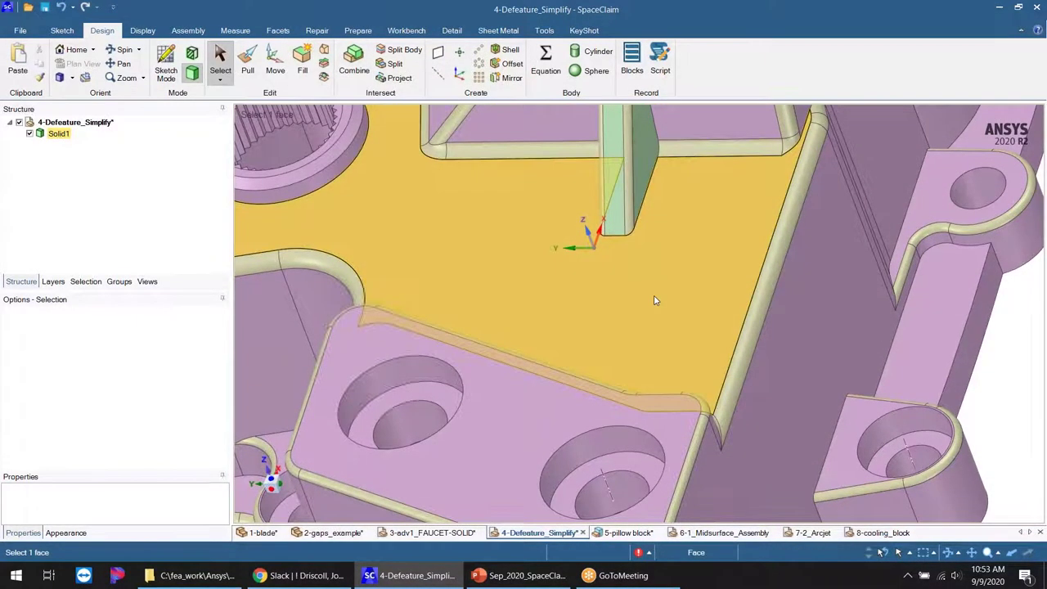
- Remove the chain of three rounds along the upper edge of the housing's outermost mounting ear, using Fill with Extend fill
scroll(728, 314, down, 3)
click(906, 351)
middle_drag(906, 351, 549, 218)
click(617, 330)
click(444, 292)
click(381, 205)
click(302, 59)
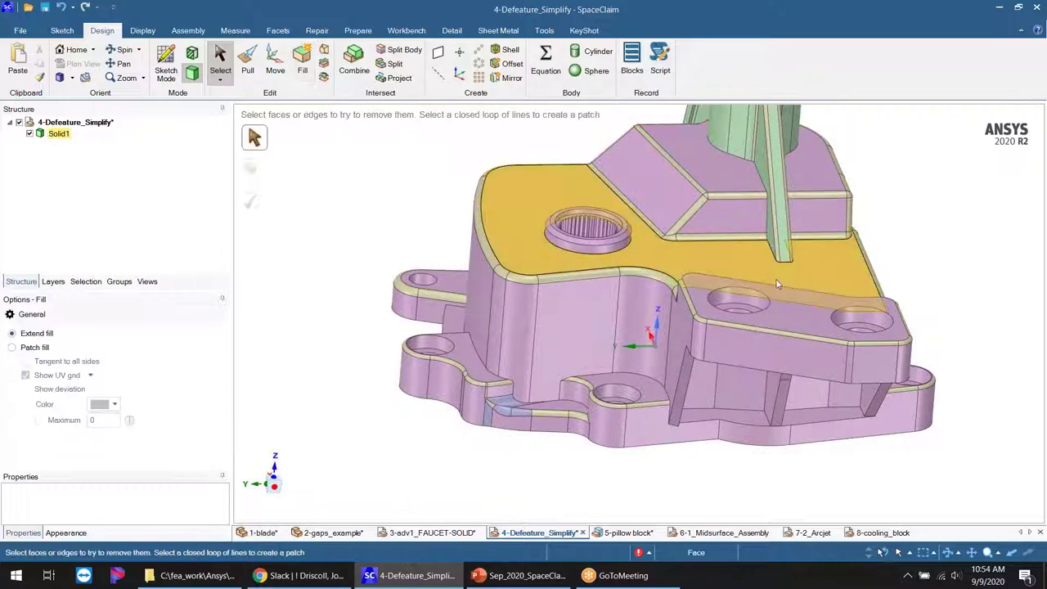
middle_drag(802, 266, 736, 294)
scroll(414, 378, up, 3)
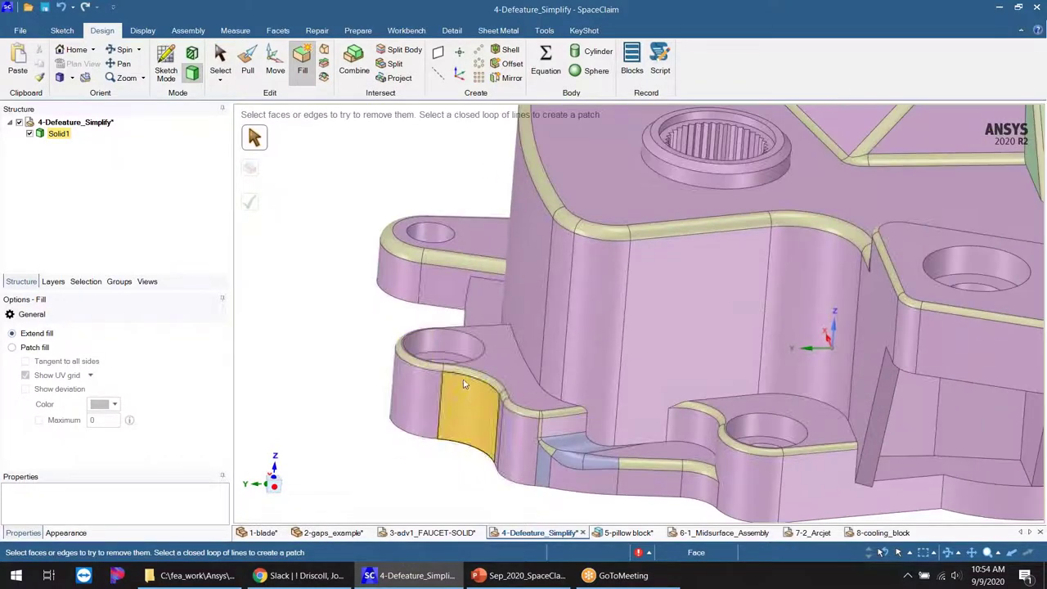
click(402, 253)
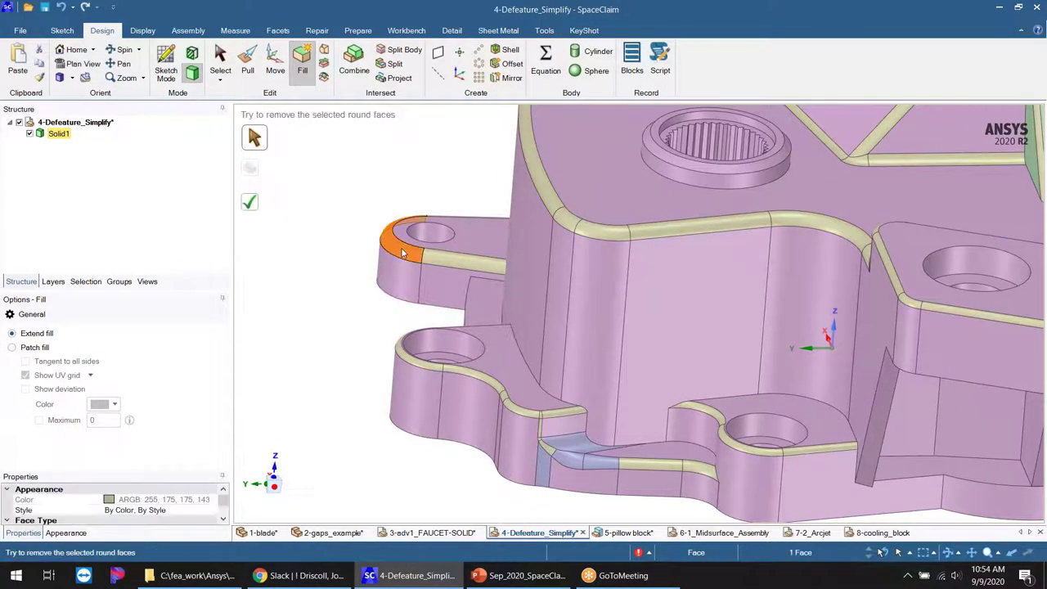
double_click(405, 255)
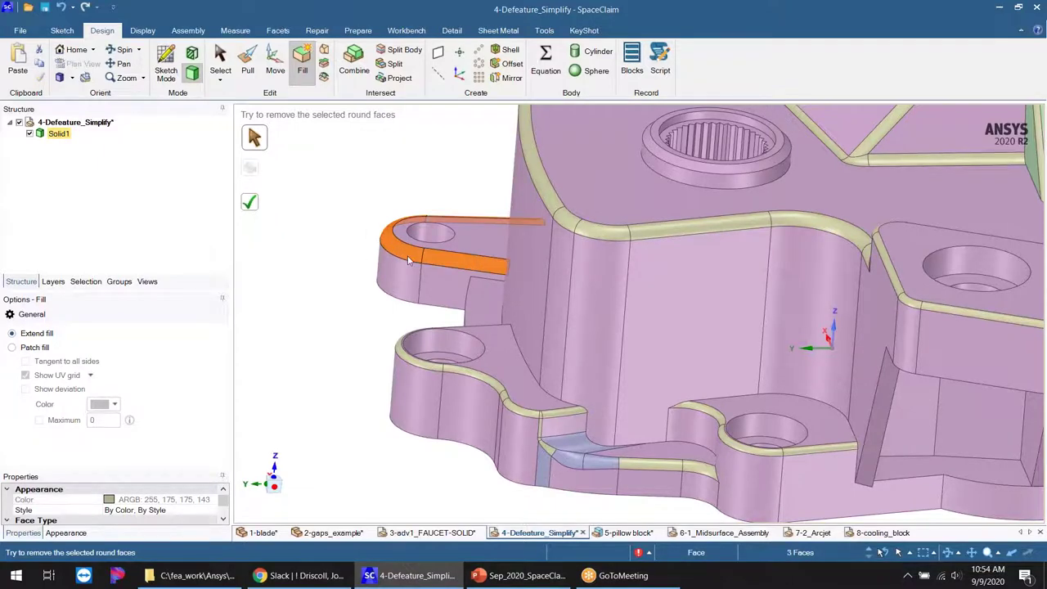
scroll(417, 295, down, 3)
mouse_move(420, 293)
middle_down()
mouse_move(429, 302)
mouse_move(422, 295)
middle_up()
click(250, 201)
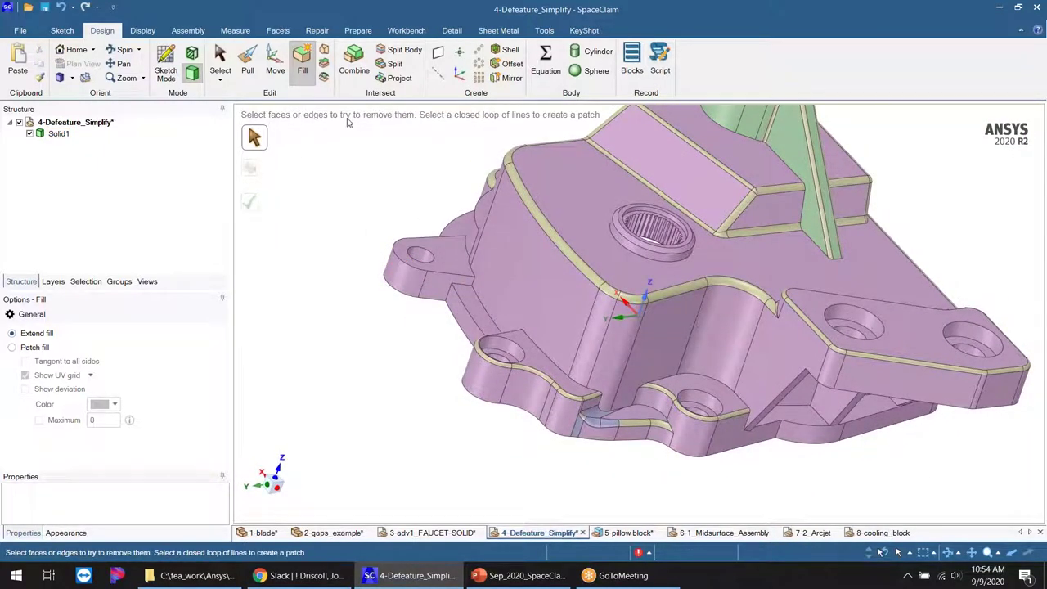
- Start removing rounds and select the tangent chain of 2 mm rounds along the housing's upper outer edge
click(319, 32)
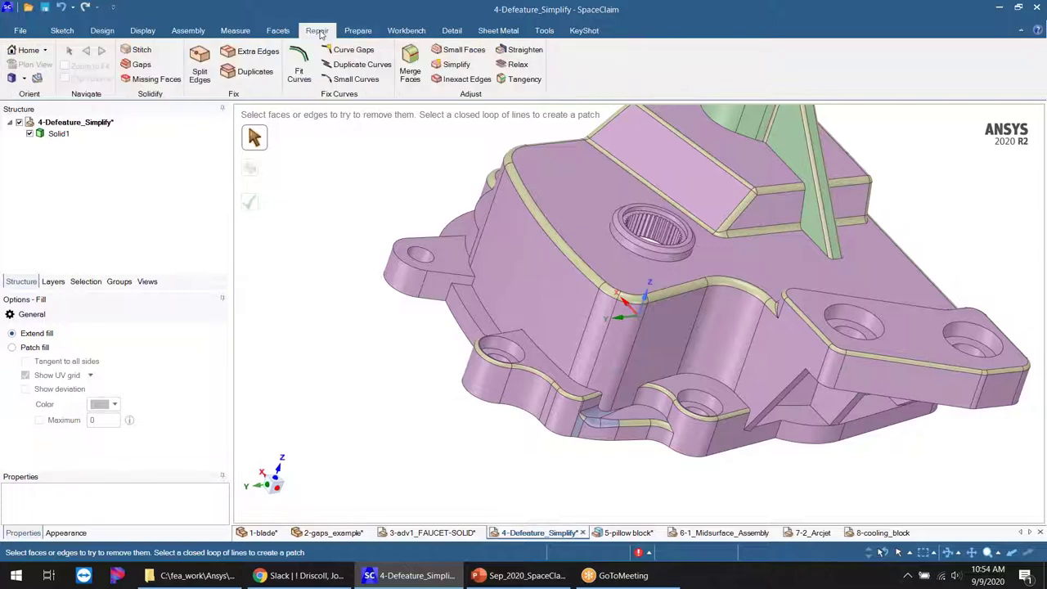
click(358, 31)
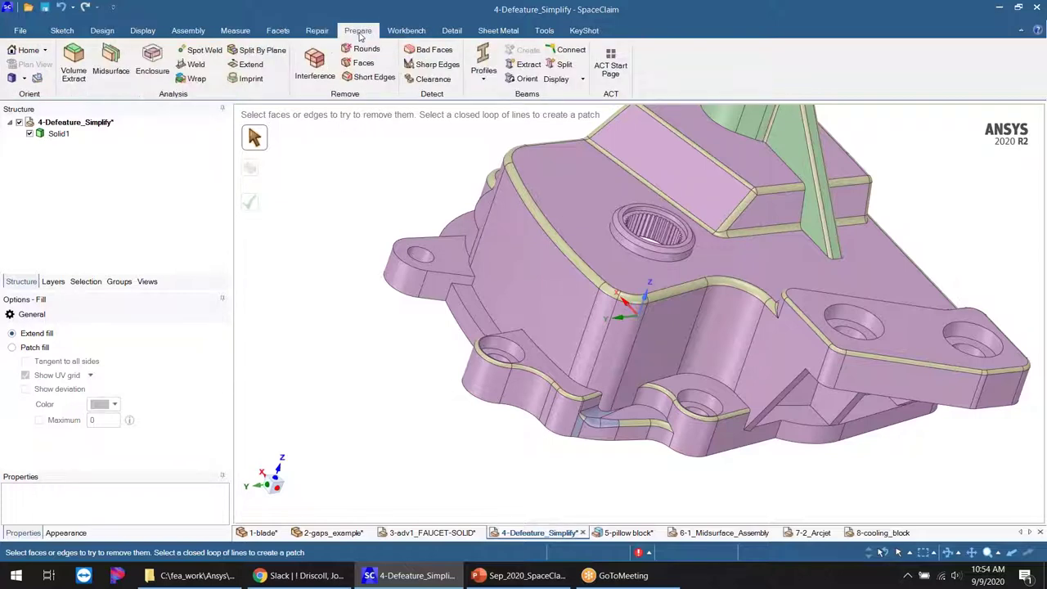
click(360, 52)
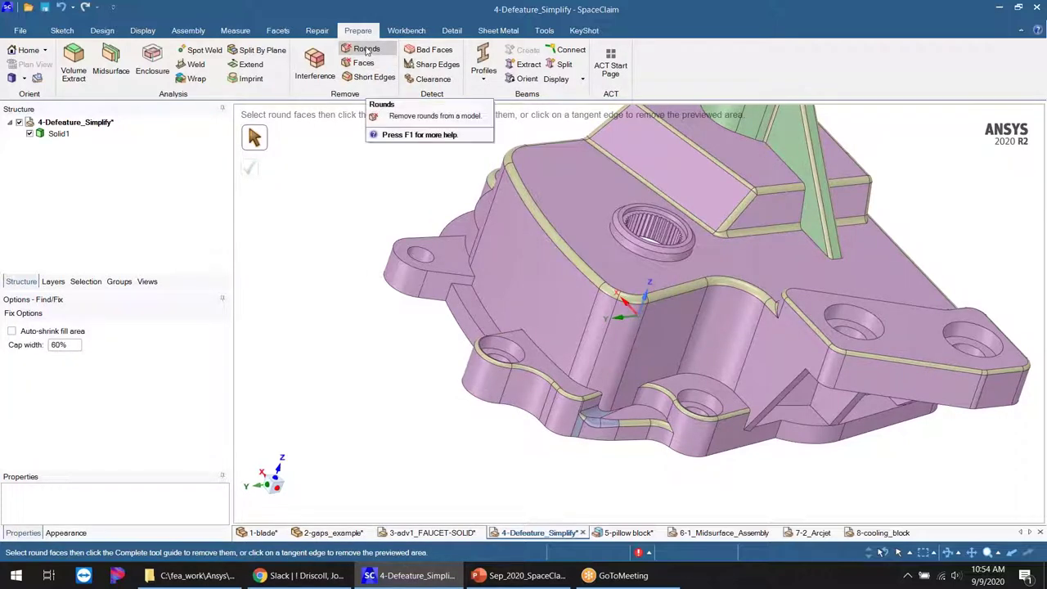
middle_drag(433, 234, 414, 229)
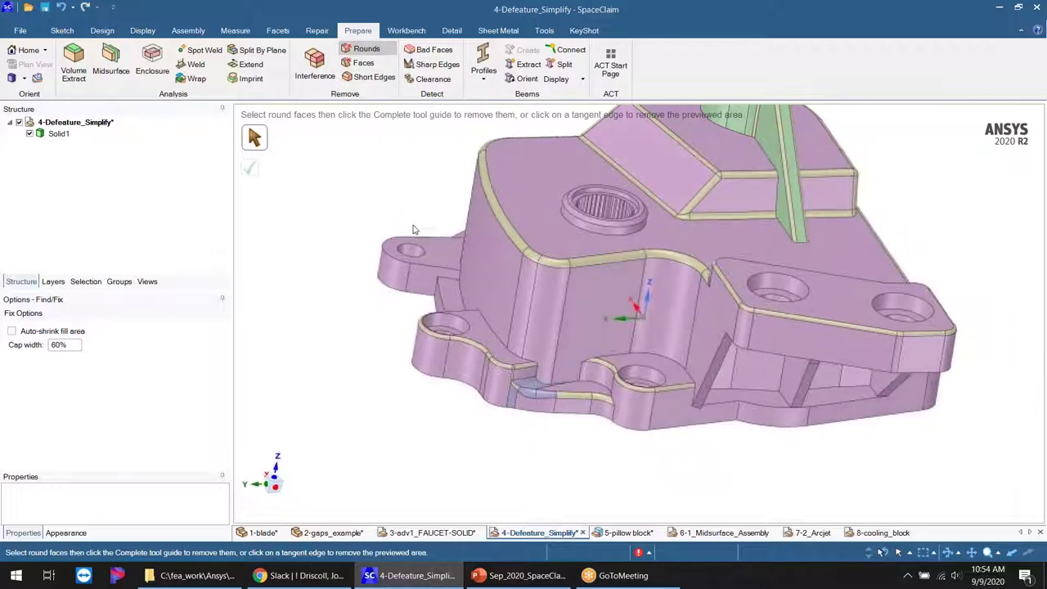
scroll(651, 283, up, 2)
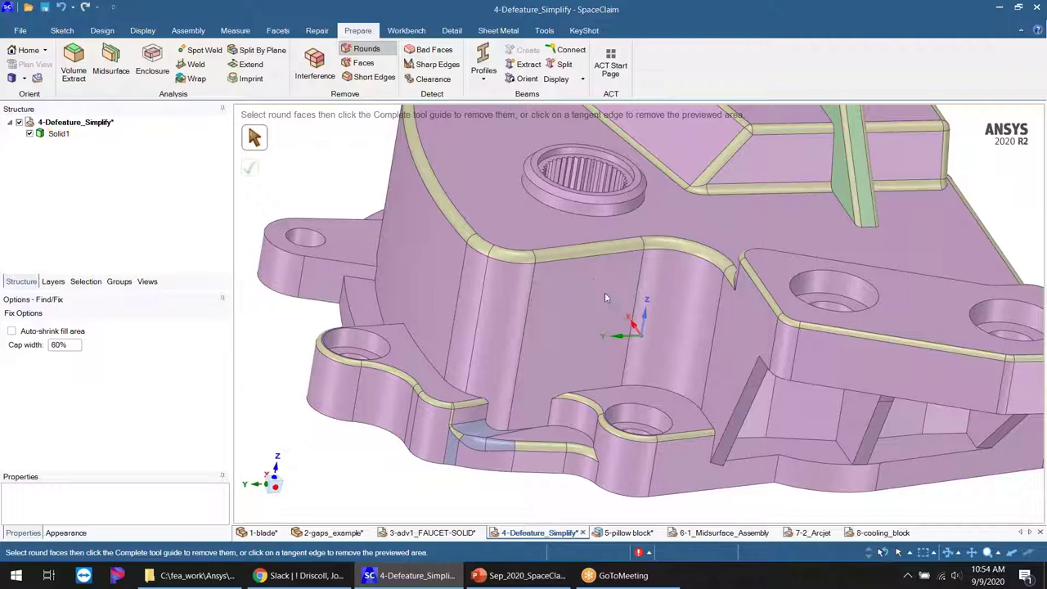
middle_drag(607, 291, 626, 321)
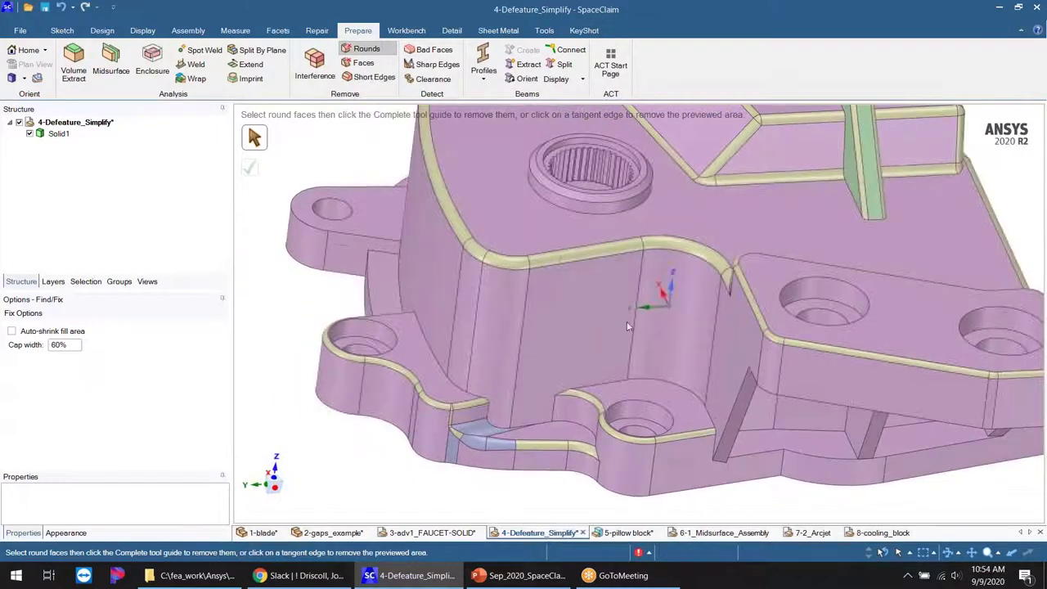
scroll(626, 320, down, 2)
scroll(644, 285, up, 2)
click(614, 277)
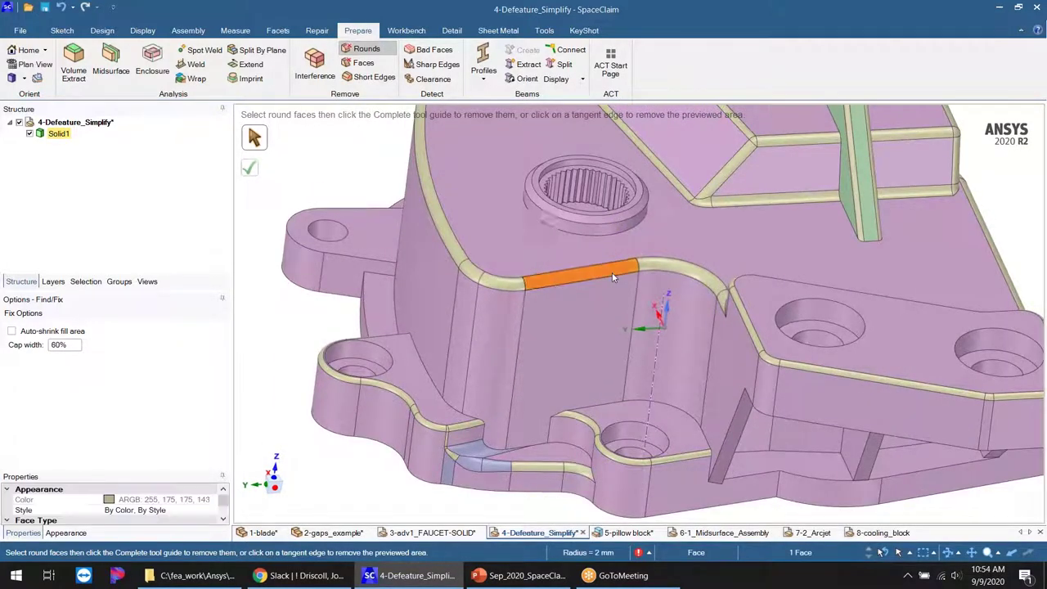
double_click(614, 276)
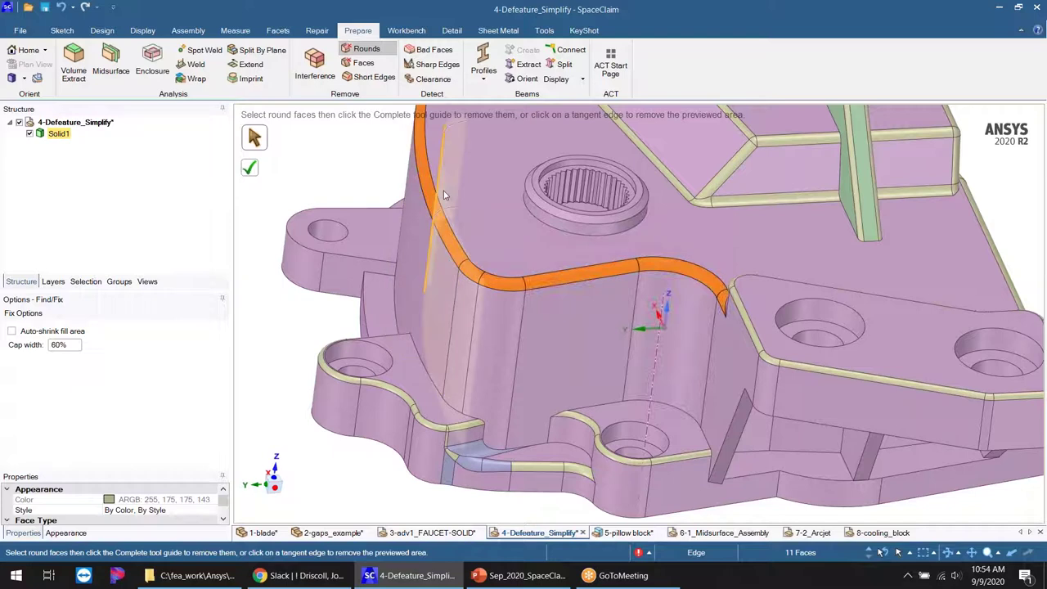
- Extend the selection to all rounds equal to or smaller than 2 mm on the housing and remove them
click(86, 283)
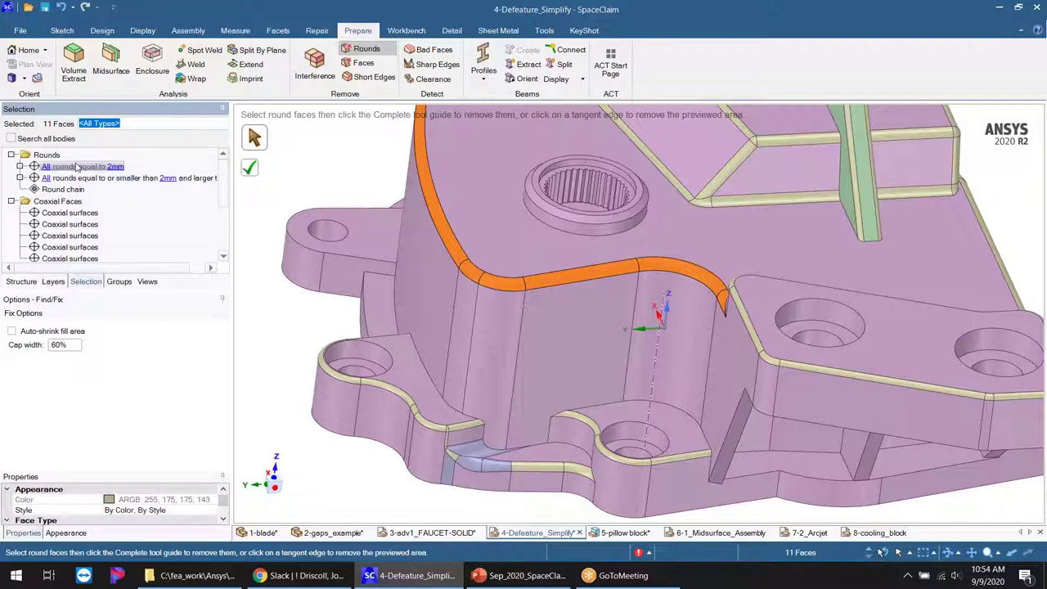
scroll(620, 390, down, 3)
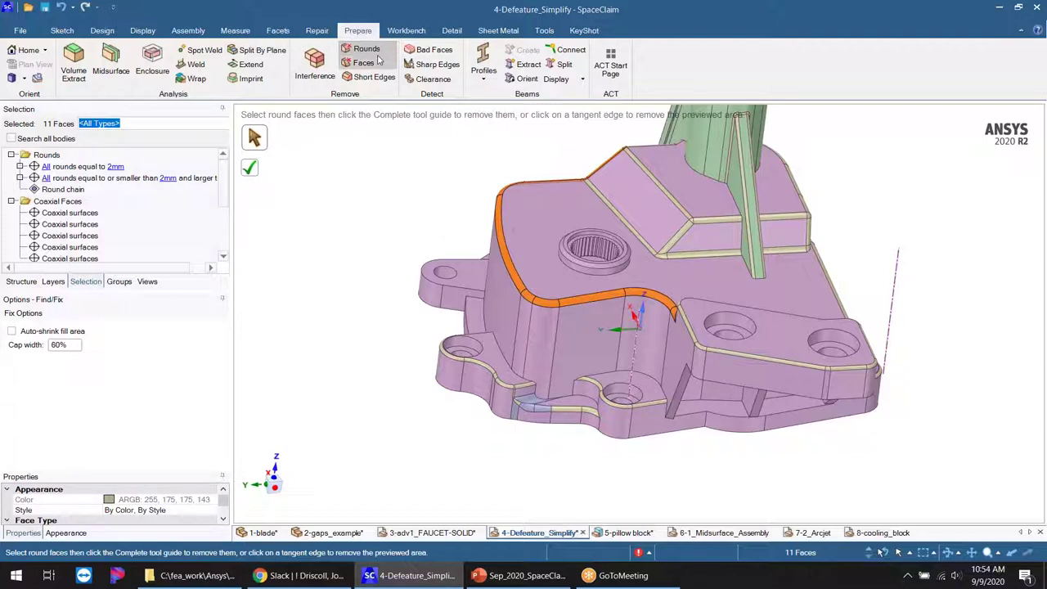
click(81, 170)
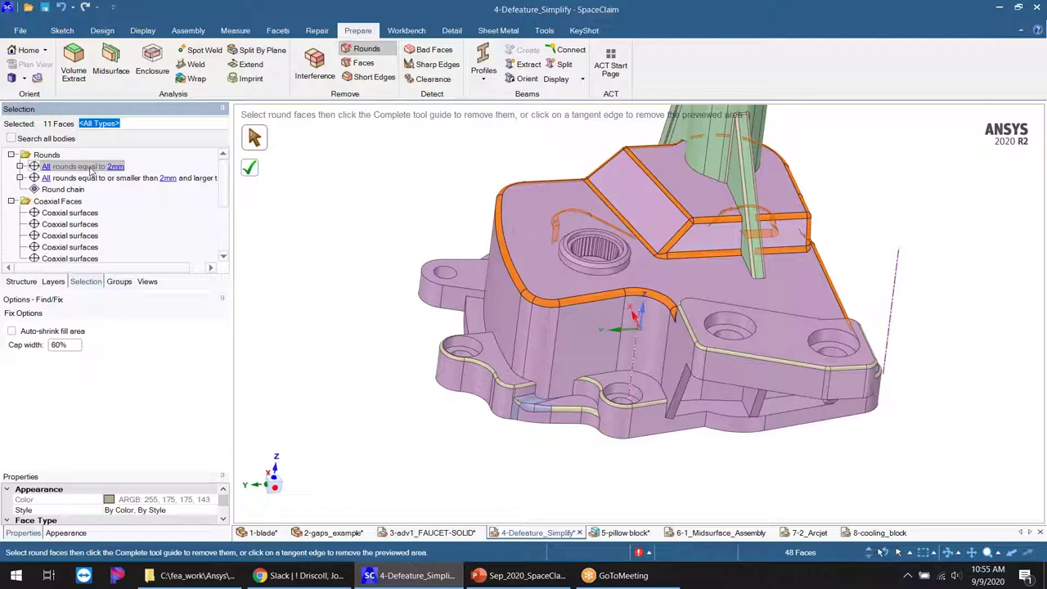
middle_drag(335, 350, 479, 333)
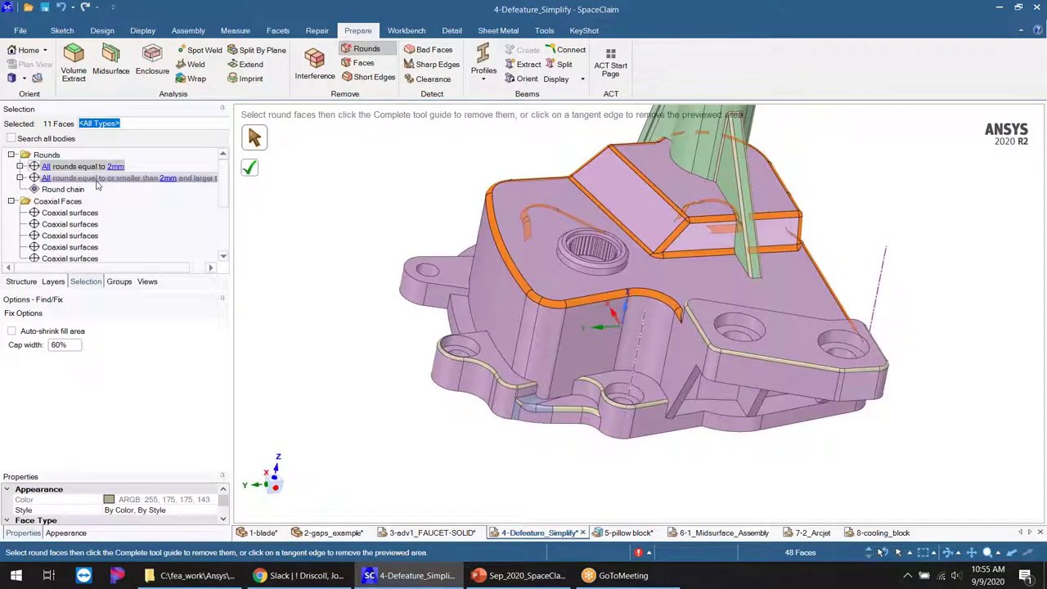
click(88, 182)
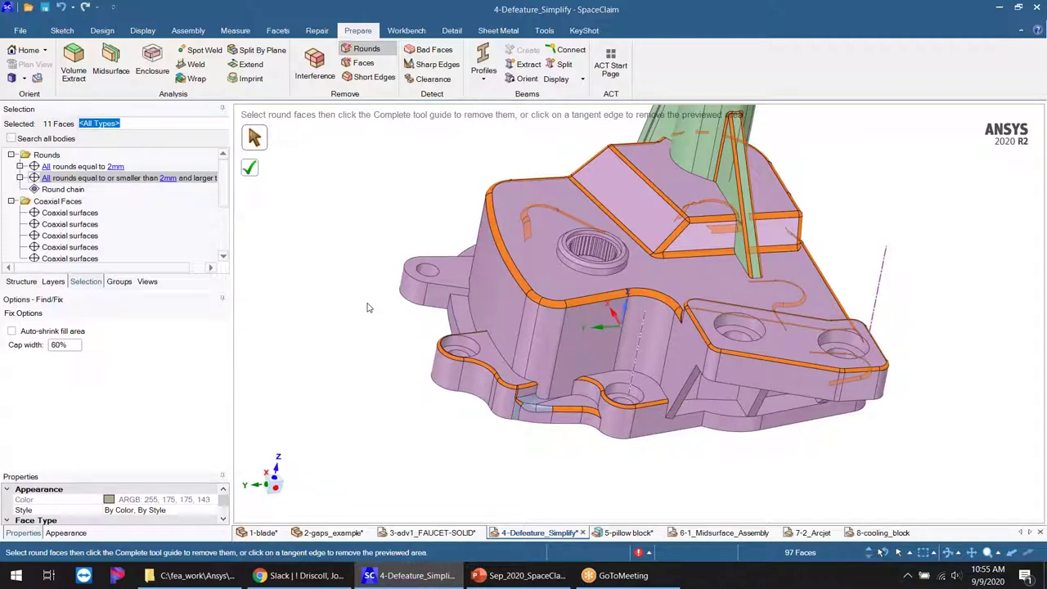
click(252, 169)
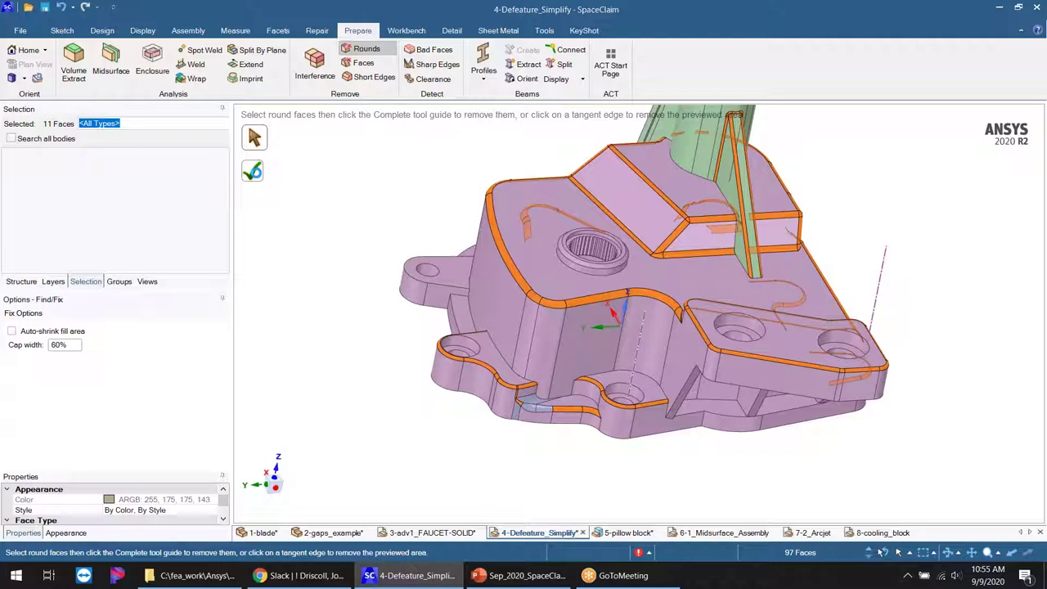
click(252, 170)
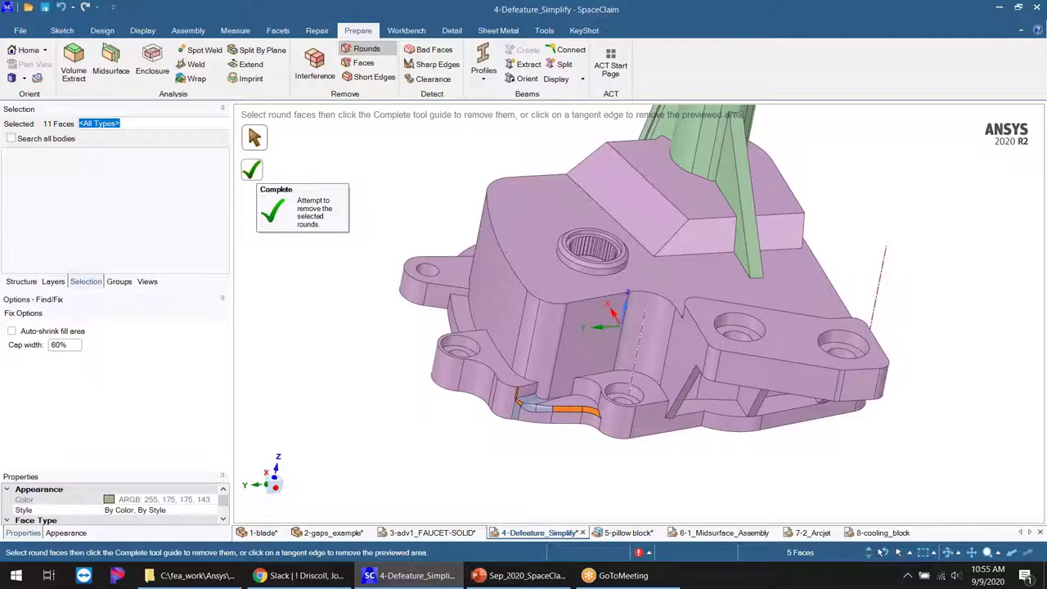
- Examine the defeatured housing from several angles and the rounds left on the lower flange between the two mounting ears
mouse_move(369, 278)
middle_down()
mouse_move(344, 254)
mouse_move(374, 286)
mouse_move(364, 315)
middle_up()
middle_drag(663, 326, 703, 298)
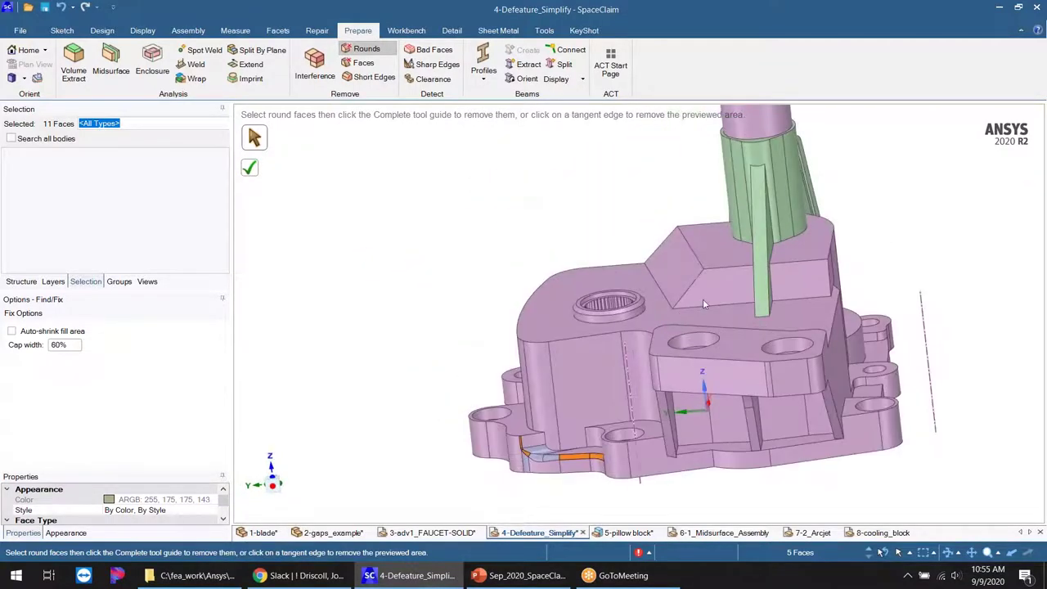
middle_drag(705, 360, 640, 295)
scroll(639, 295, up, 1)
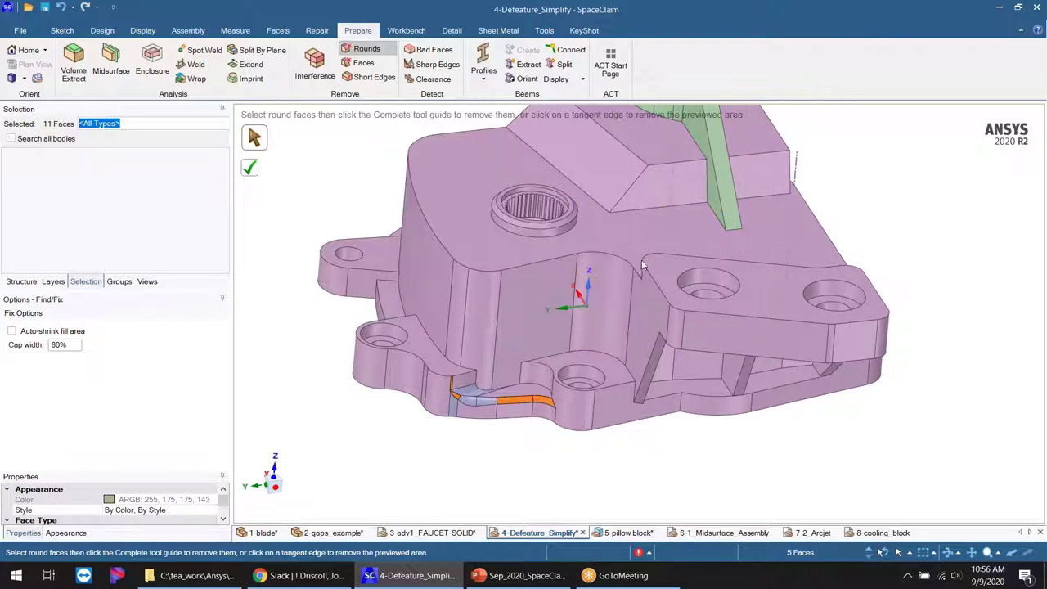
scroll(463, 416, up, 1)
scroll(463, 415, up, 3)
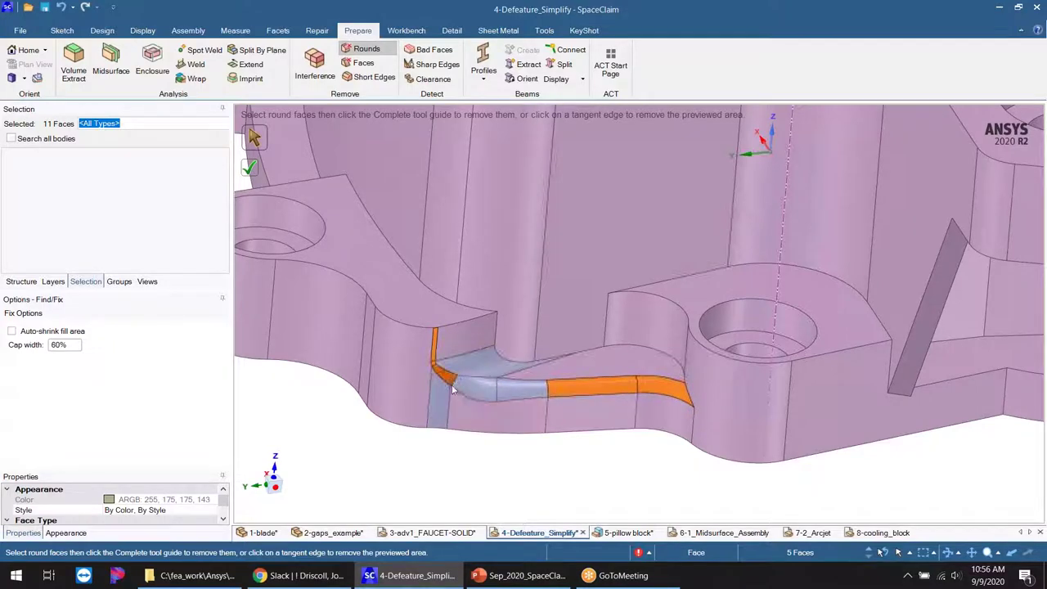
scroll(454, 390, down, 5)
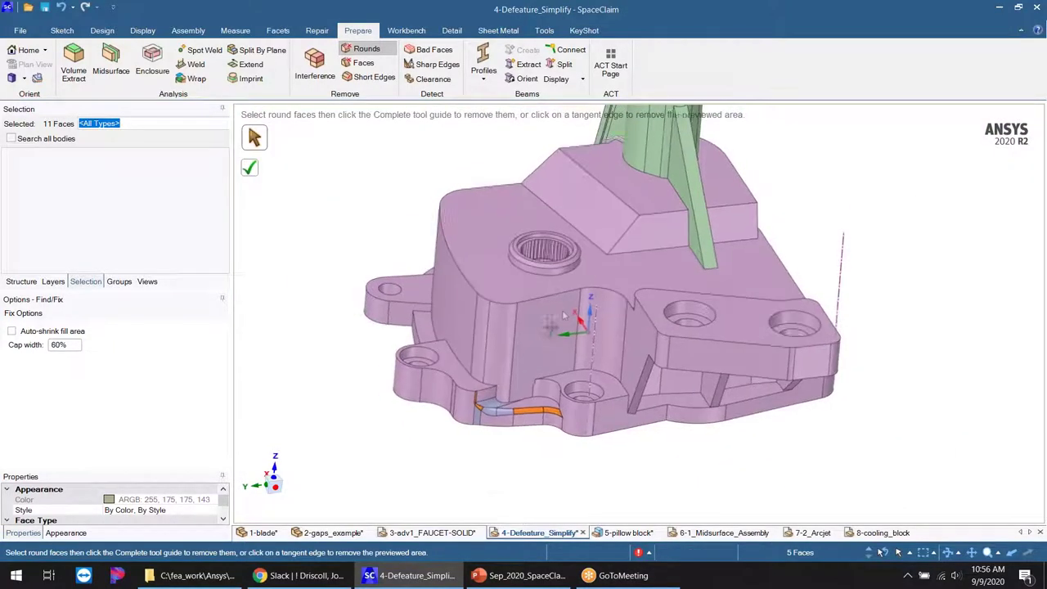
shift+middle_drag(562, 315, 533, 344)
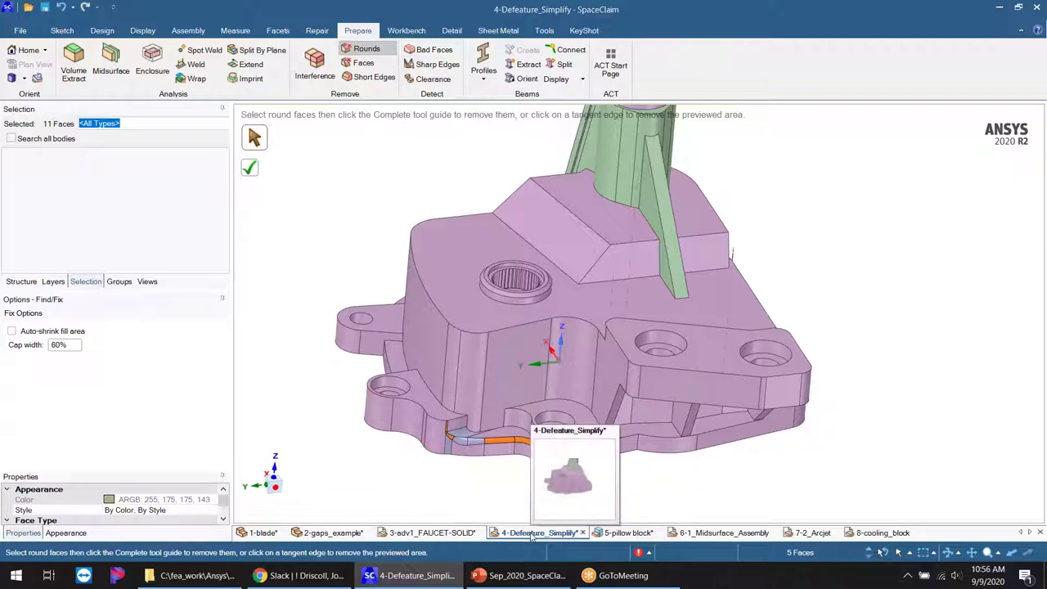
- Switch to the 5-pillow block document and bring the rounds around a mounting foot's counterbored boss into close view
click(631, 533)
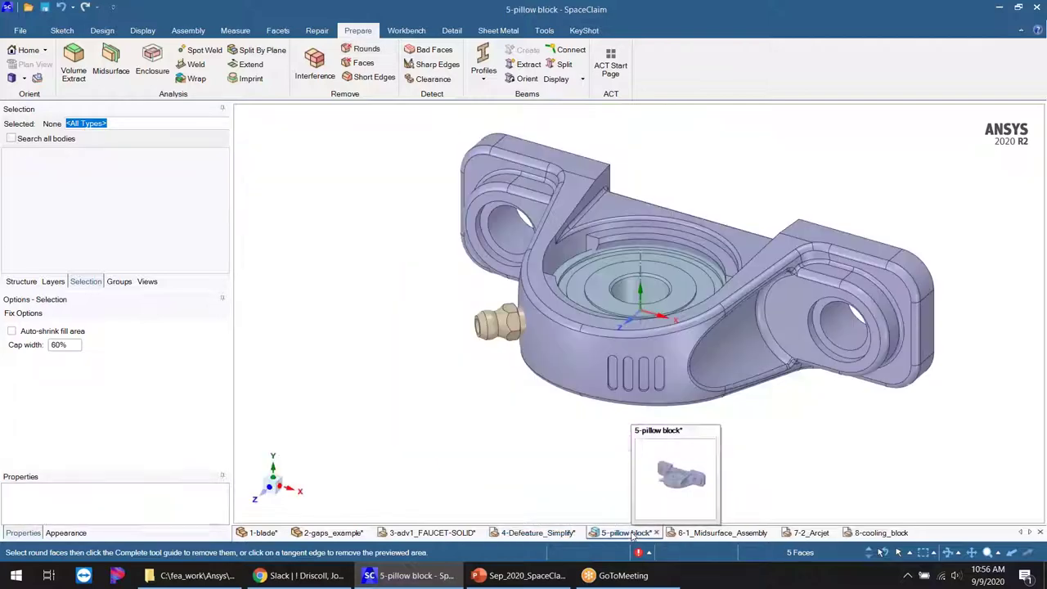
middle_drag(619, 403, 640, 318)
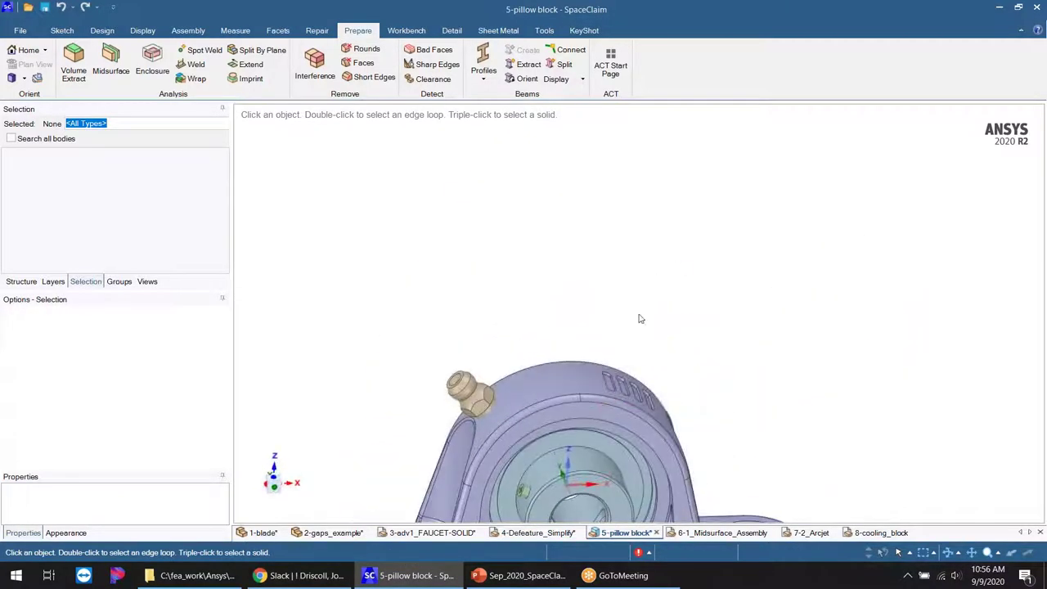
ctrl+middle_drag(586, 409, 588, 252)
middle_drag(644, 320, 700, 360)
scroll(706, 383, up, 5)
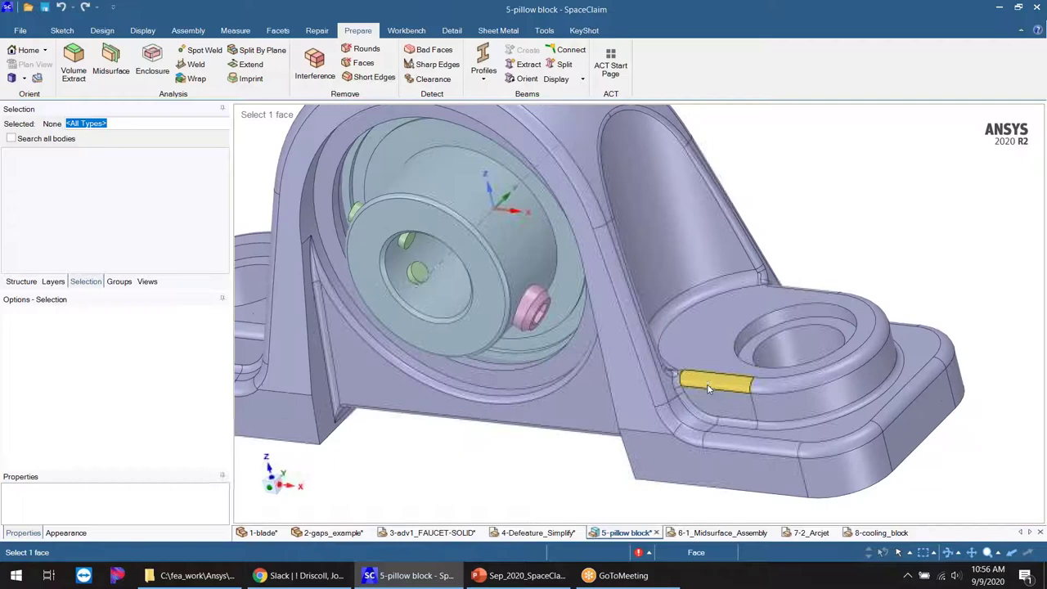
scroll(584, 350, up, 6)
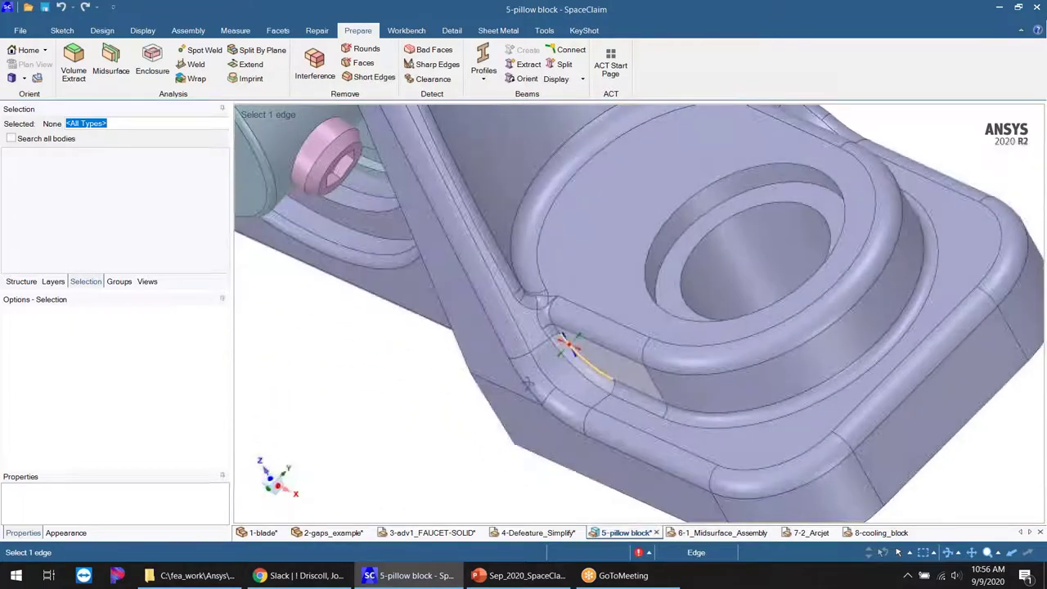
scroll(537, 359, down, 3)
scroll(556, 270, up, 1)
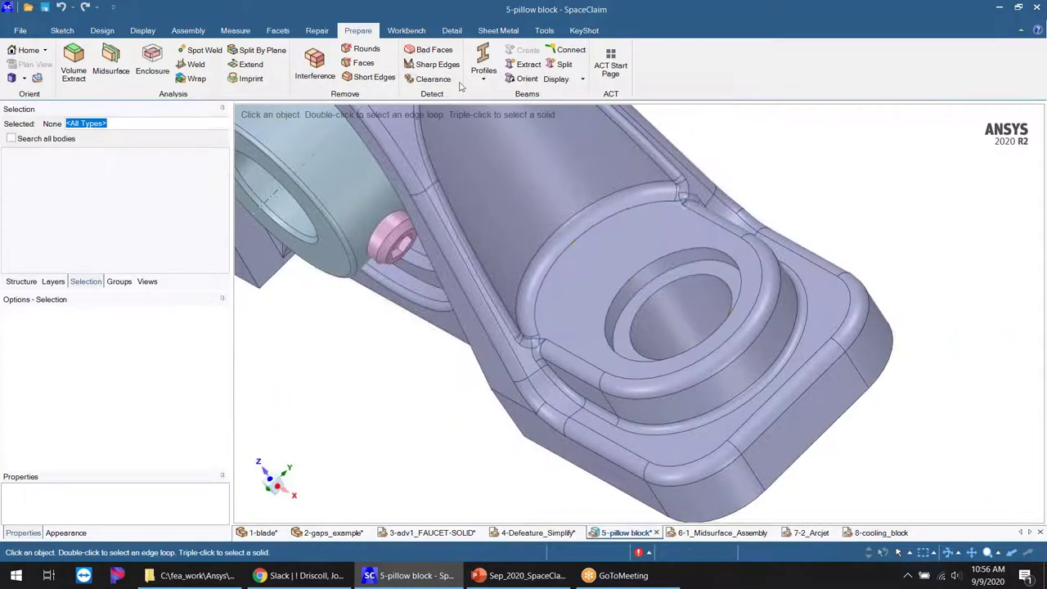
- Try to remove the round chains along the pillow block's side recess and around the top and base of the mounting boss
click(464, 248)
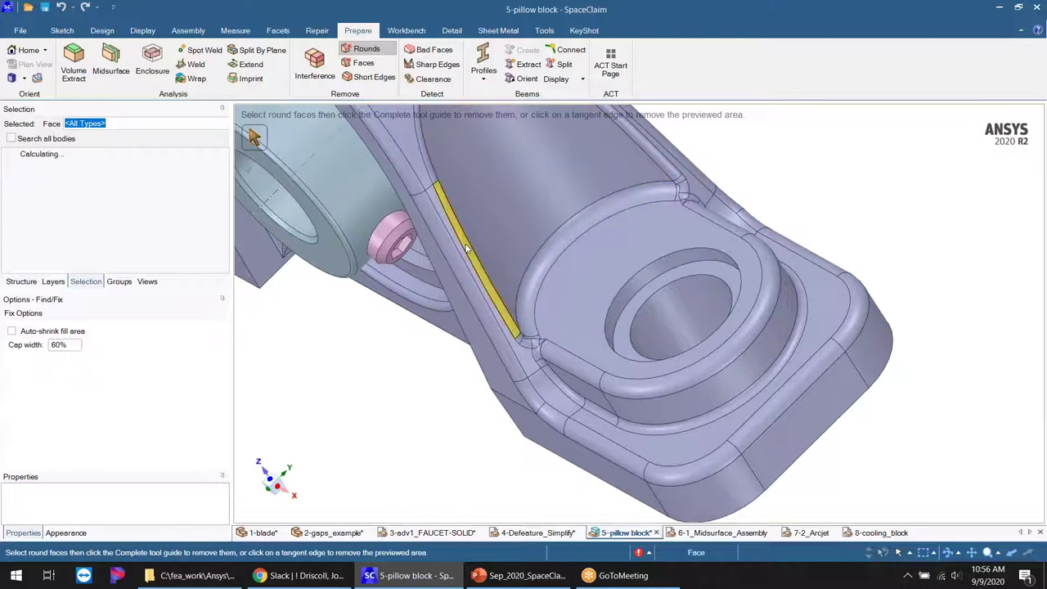
click(540, 247)
click(571, 355)
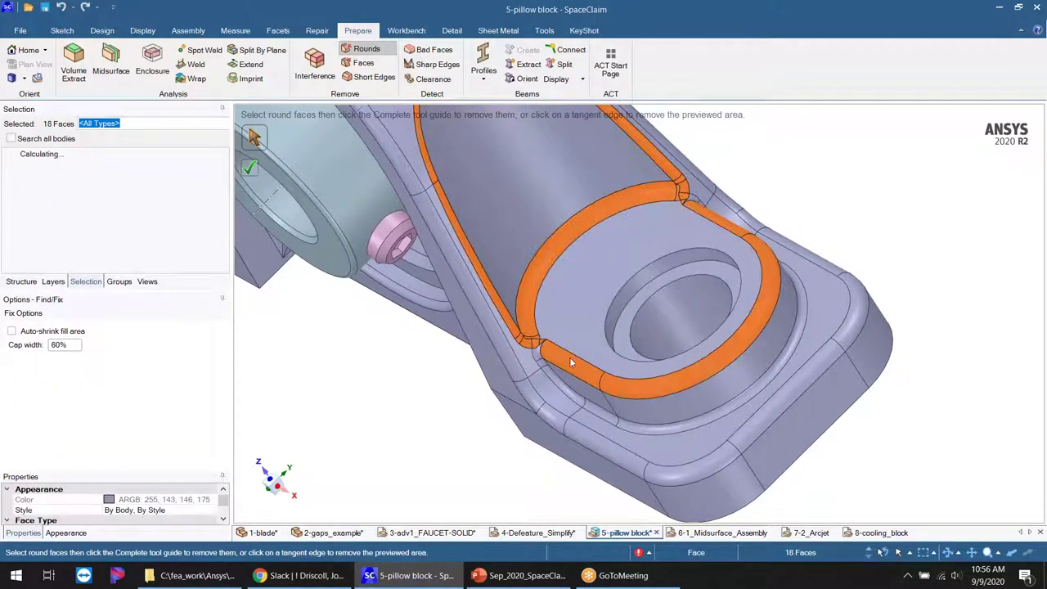
click(553, 378)
scroll(542, 352, up, 3)
middle_drag(542, 353, 624, 336)
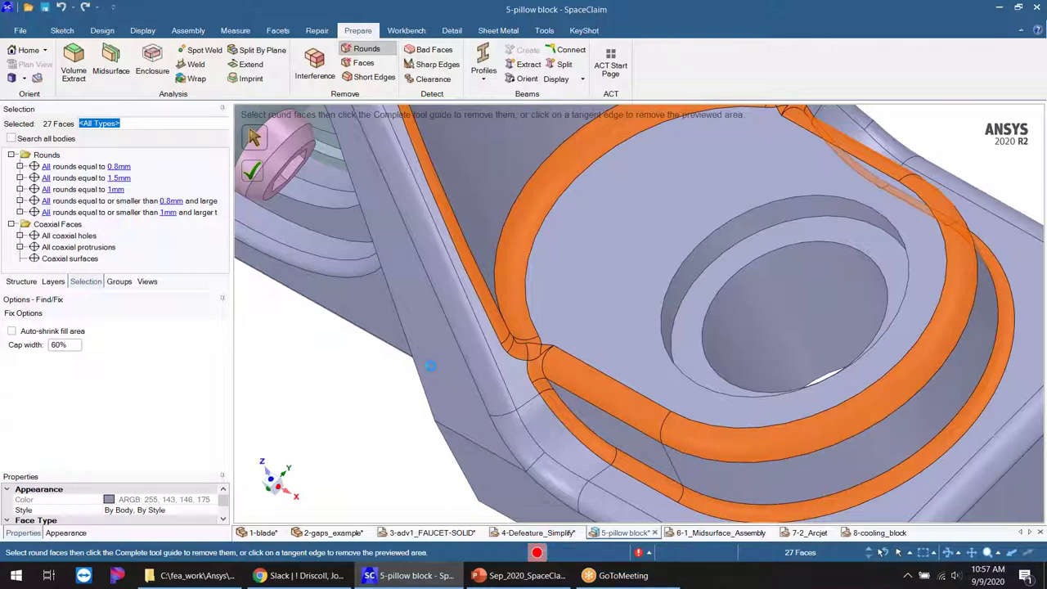
key(Escape)
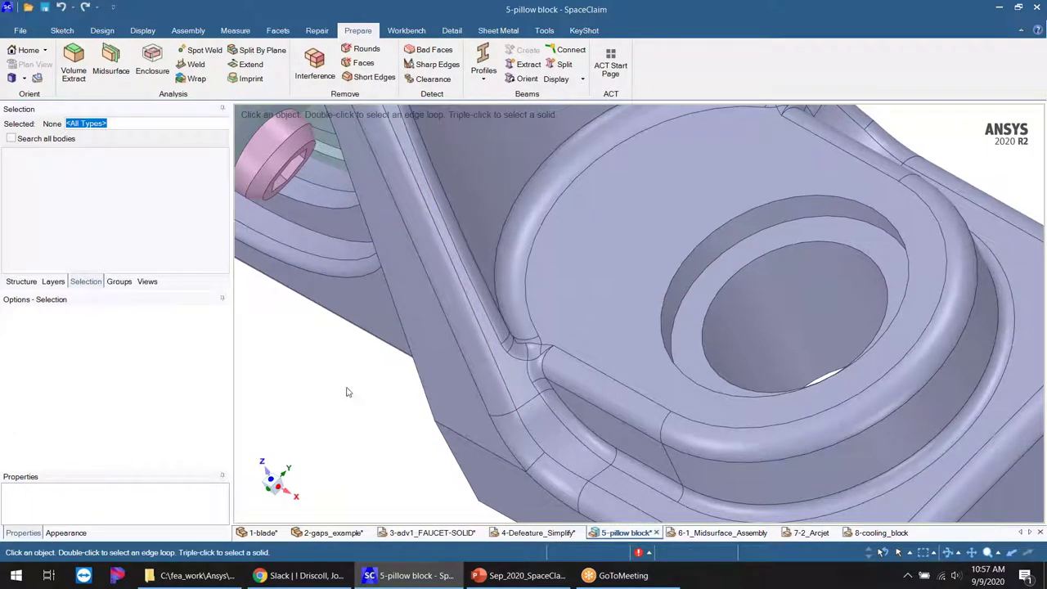
- Restart round removal and remove the middle stretch of the round along the straight upper edge of the mounting boss
mouse_move(411, 440)
middle_down()
mouse_move(429, 421)
mouse_move(393, 450)
mouse_move(402, 432)
mouse_move(427, 432)
mouse_move(367, 196)
middle_up()
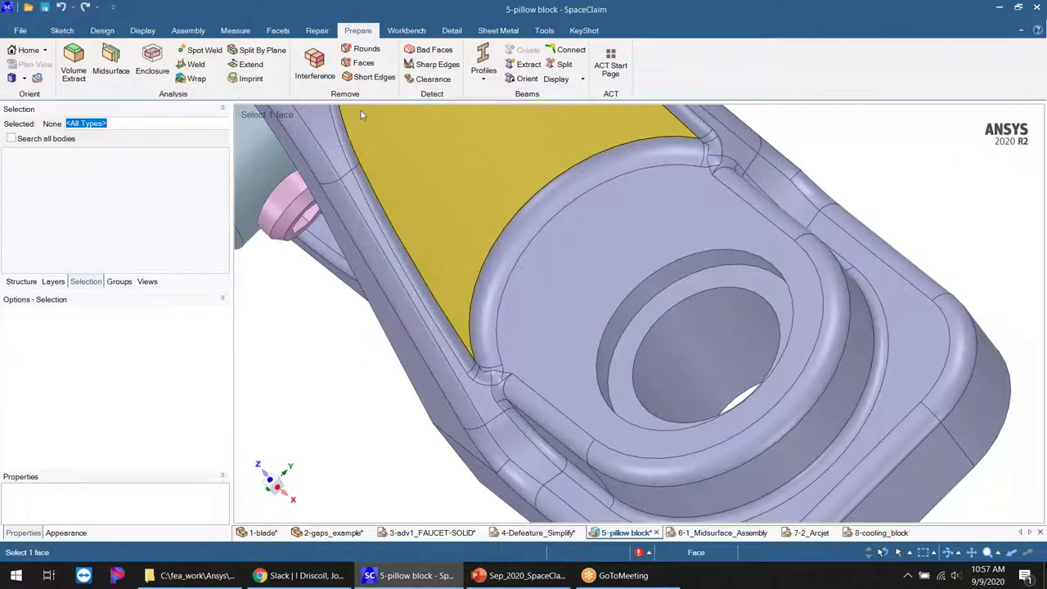
click(366, 49)
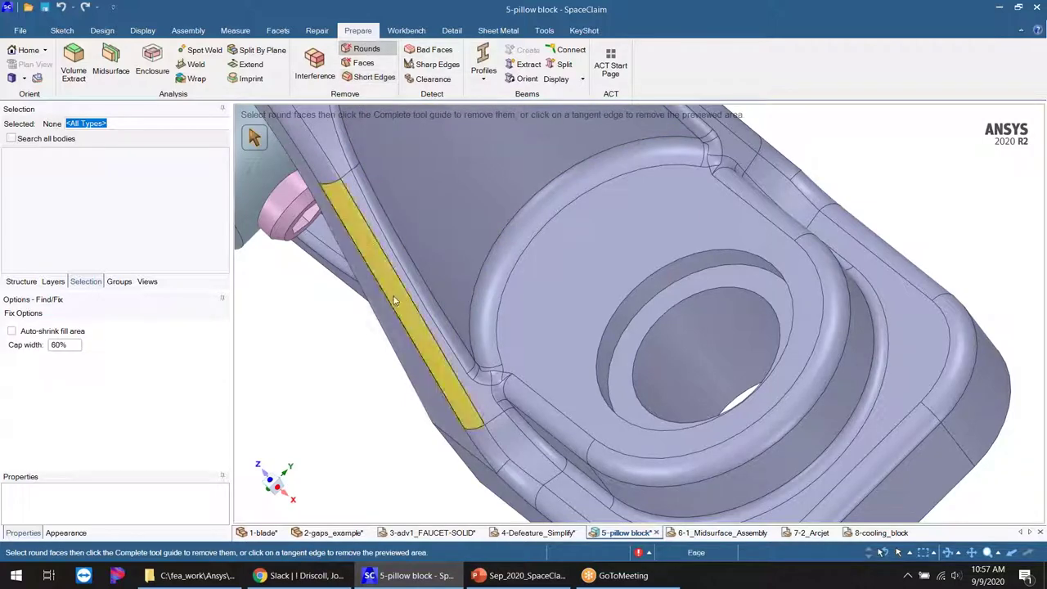
scroll(499, 394, up, 5)
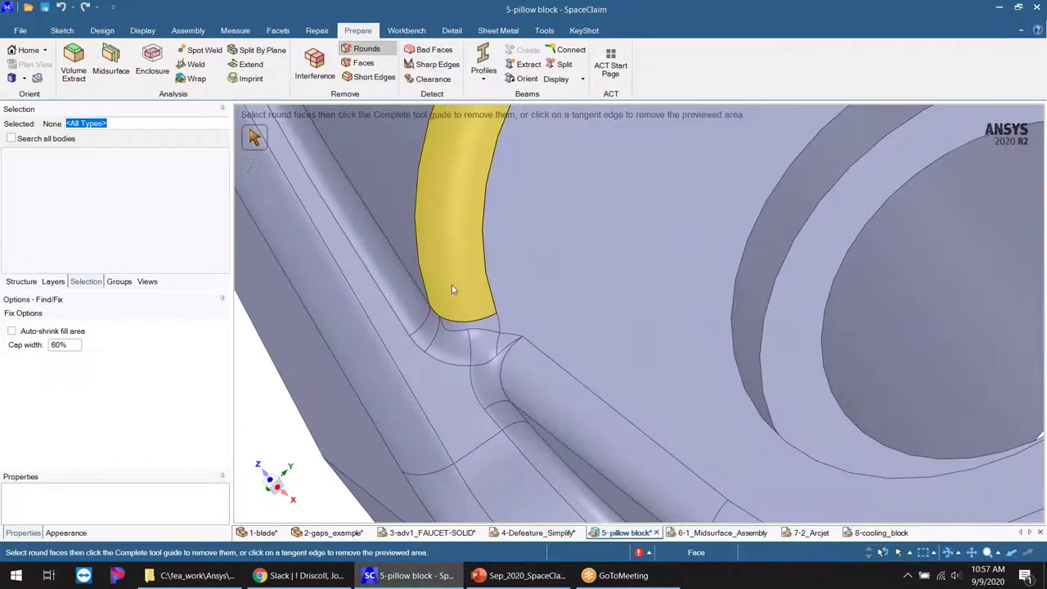
scroll(448, 288, down, 3)
scroll(448, 264, up, 2)
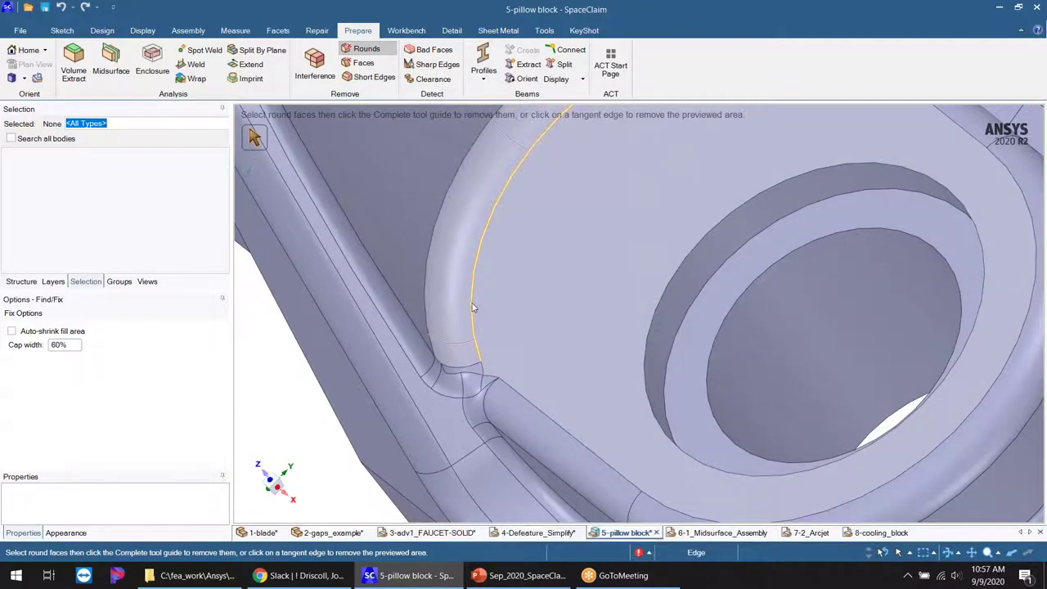
scroll(504, 331, down, 1)
middle_drag(584, 481, 559, 421)
scroll(559, 421, down, 3)
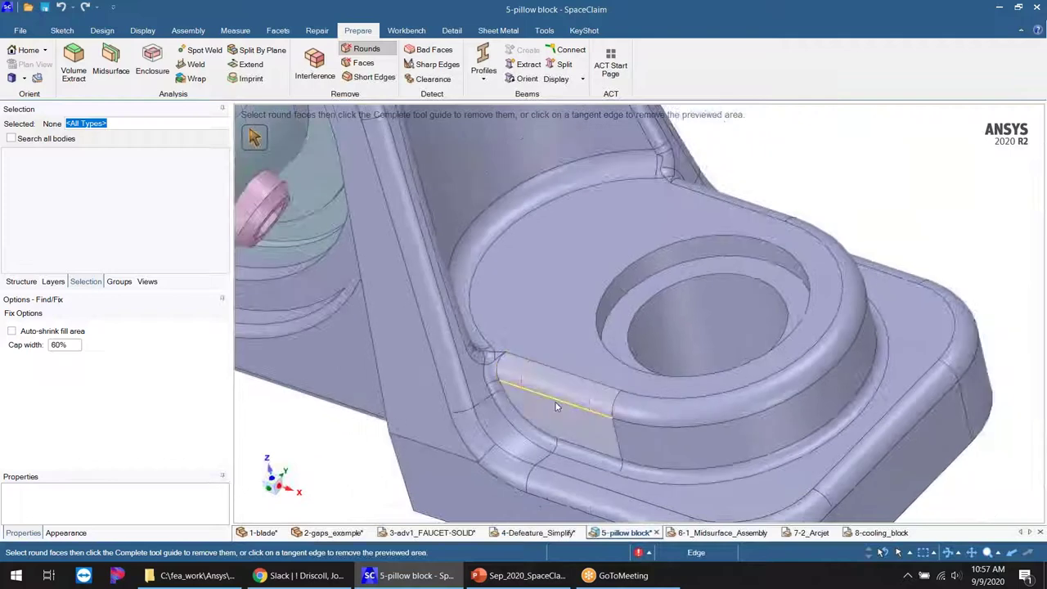
scroll(518, 383, up, 3)
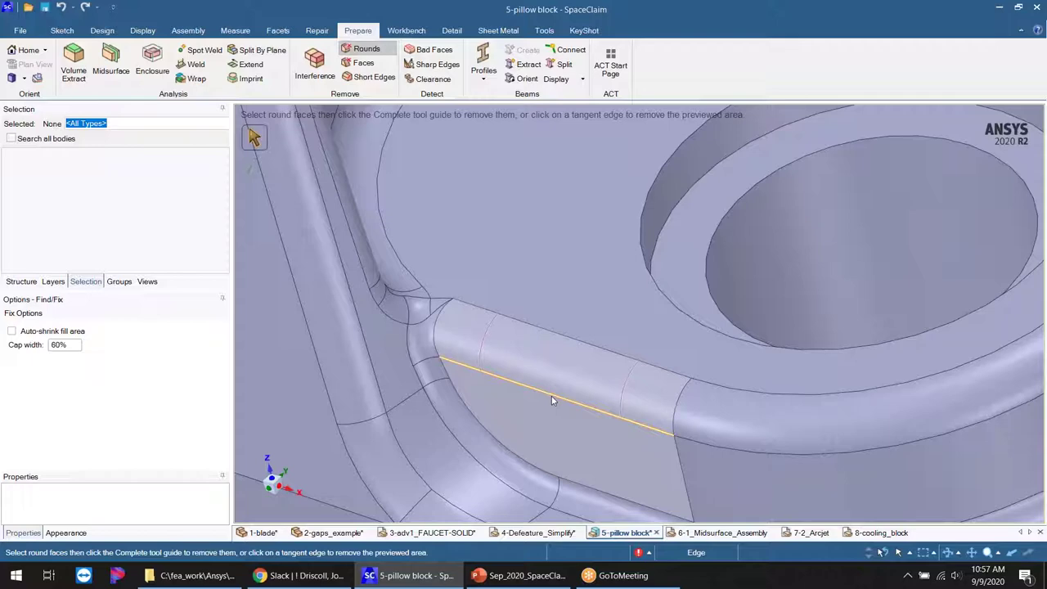
click(552, 397)
mouse_move(540, 409)
middle_down()
mouse_move(603, 402)
mouse_move(539, 375)
middle_up()
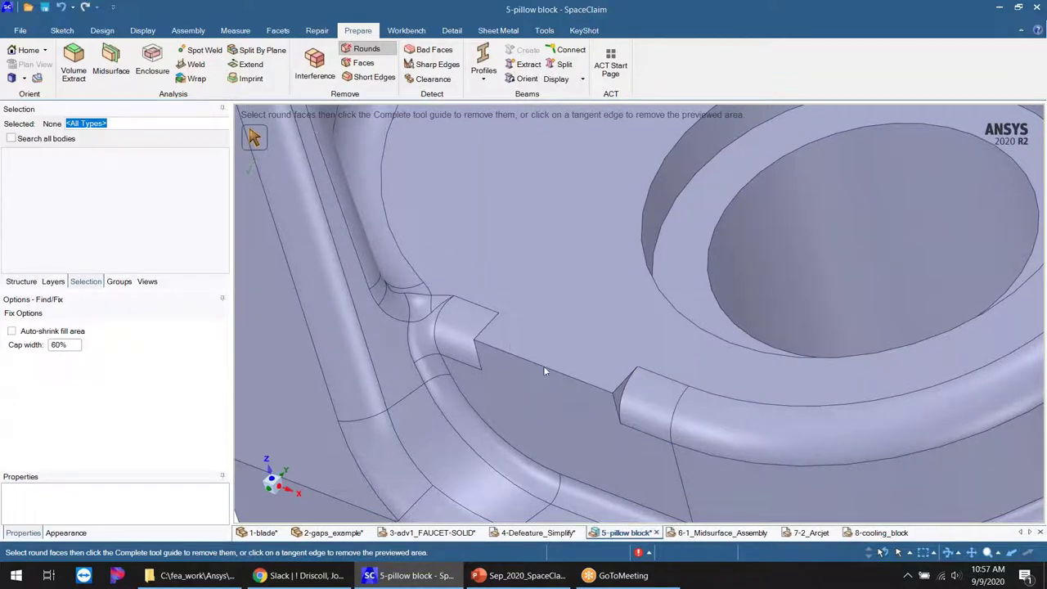
- Remove the middle stretches of the rounds at the boss base, along the recess side and between the recess wall and boss top
mouse_move(499, 372)
middle_down()
mouse_move(477, 341)
mouse_move(458, 337)
middle_up()
middle_drag(531, 388, 507, 430)
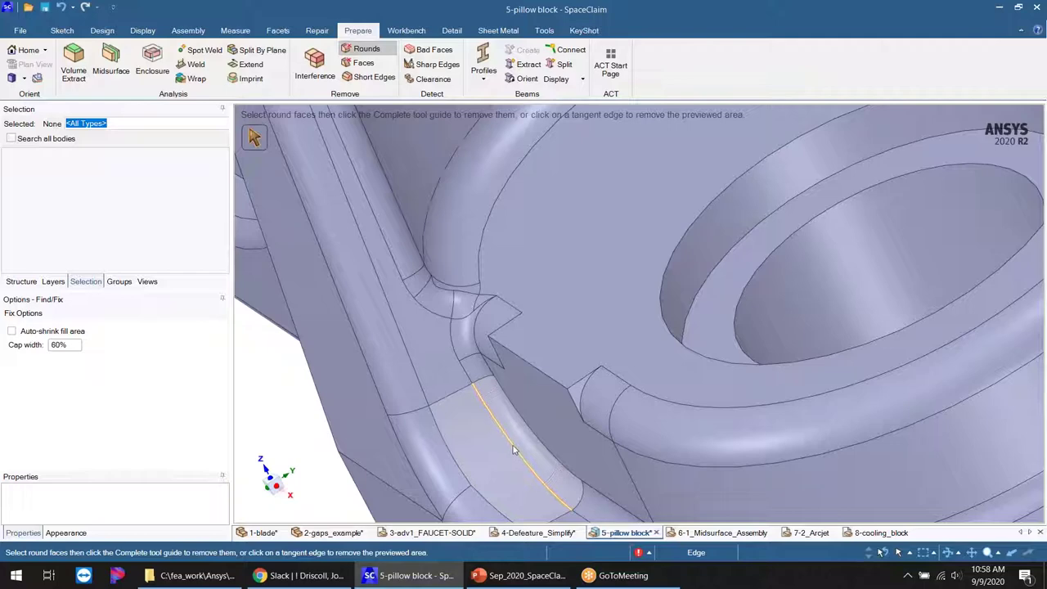
mouse_move(513, 446)
middle_down()
mouse_move(530, 403)
mouse_move(503, 423)
middle_up()
middle_drag(627, 425, 497, 410)
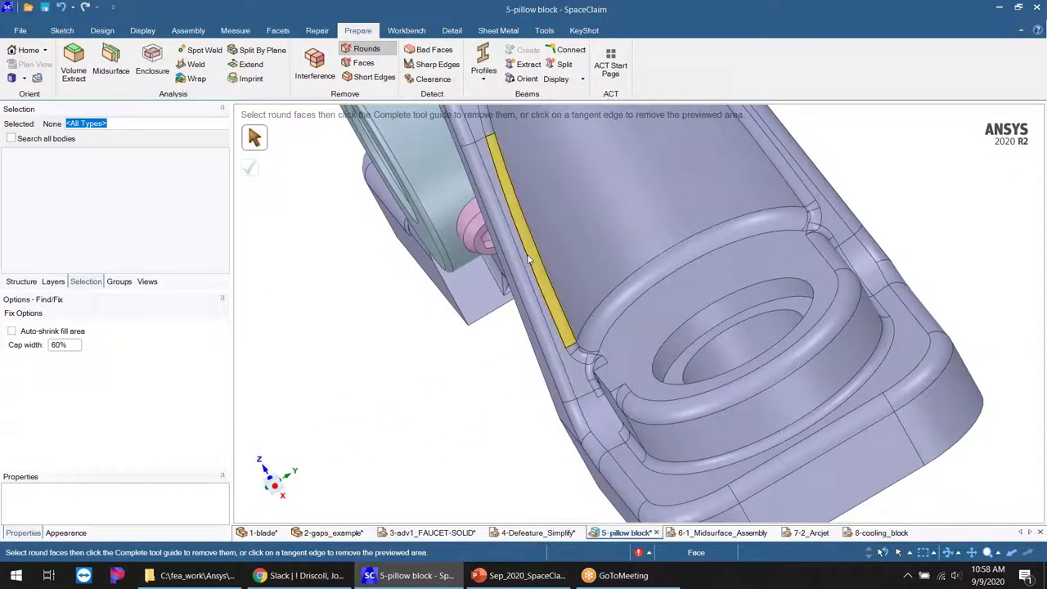
click(598, 248)
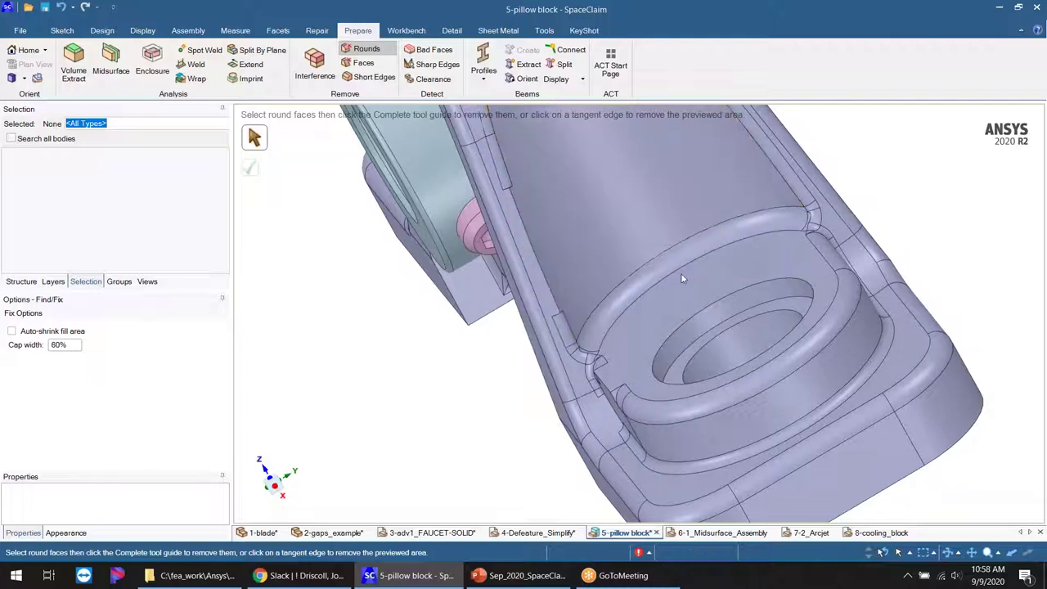
- Select the remaining round faces at the junction of the recess wall and mounting boss, and remove them together
mouse_move(668, 312)
middle_down()
mouse_move(634, 329)
mouse_move(663, 357)
mouse_move(656, 300)
middle_up()
scroll(591, 353, up, 5)
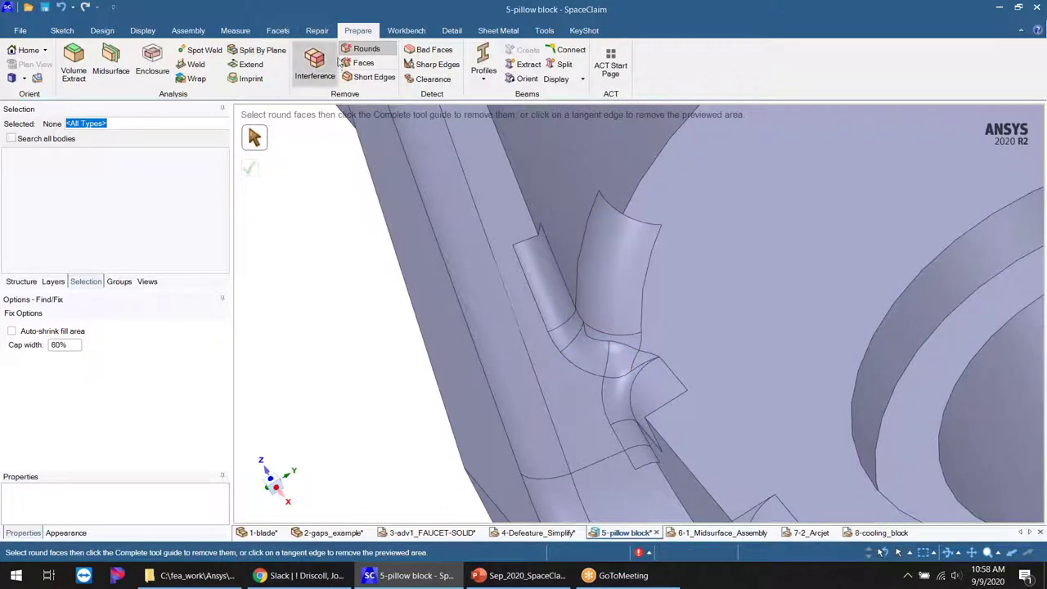
click(614, 282)
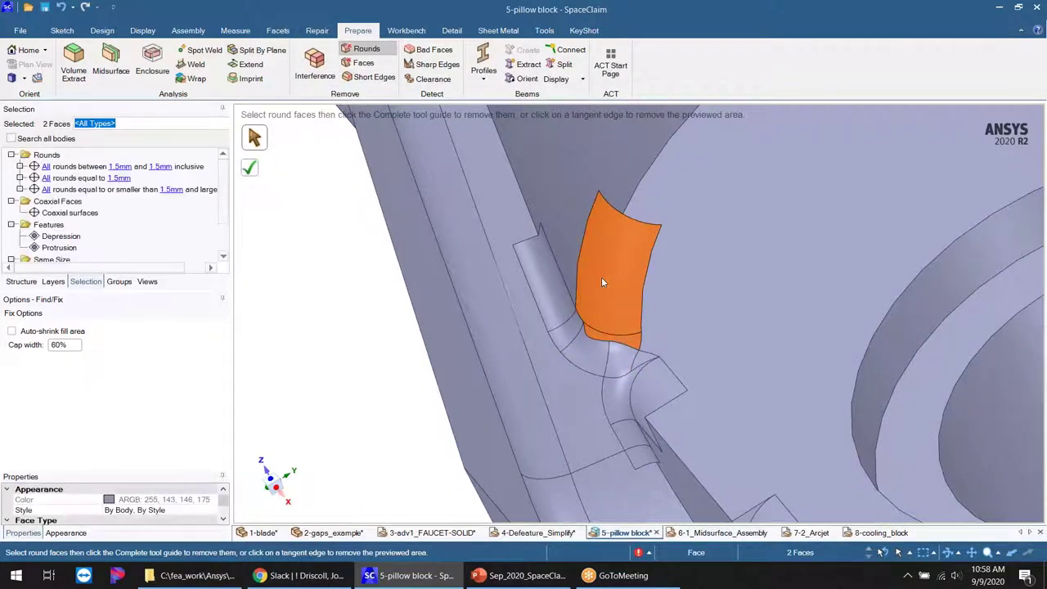
click(552, 287)
click(646, 389)
click(614, 393)
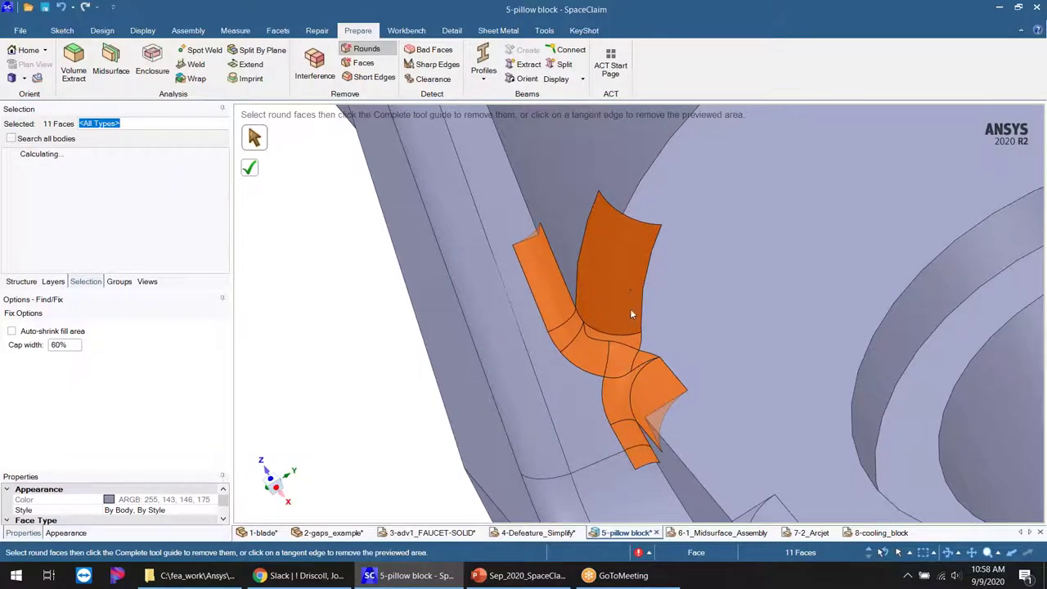
middle_drag(630, 309, 503, 304)
middle_drag(646, 363, 355, 241)
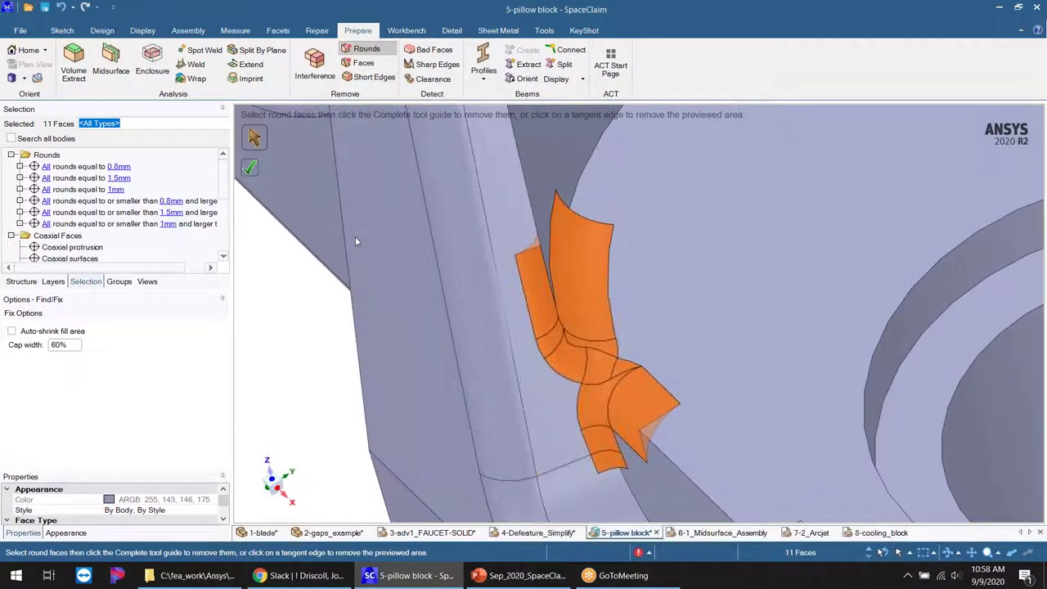
click(251, 171)
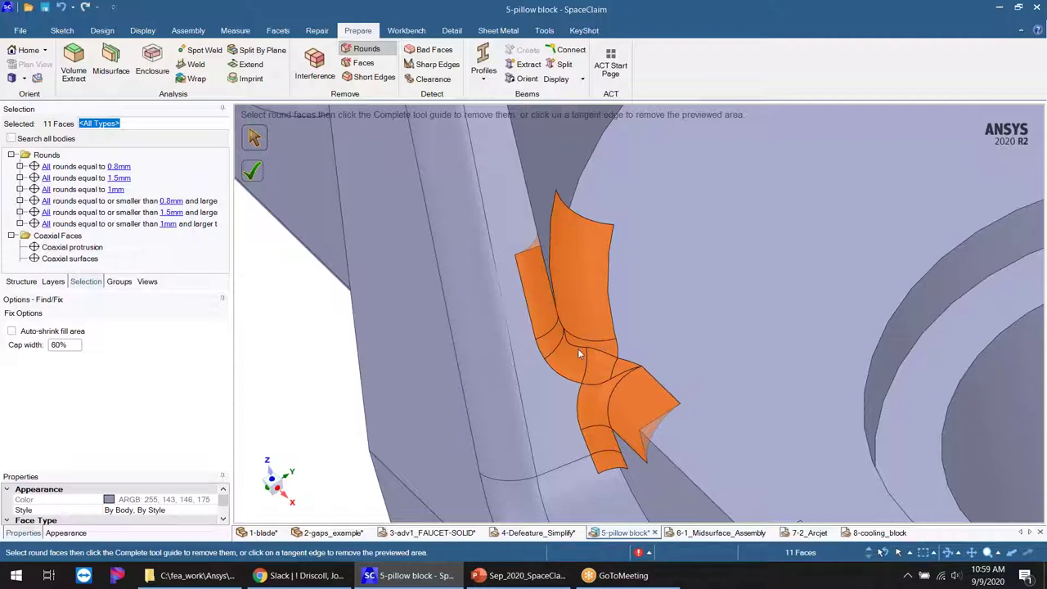
- Examine the cleaned junction on the mounting foot, the capped round ends beside it and the whole pillow block from several angles
scroll(579, 348, down, 5)
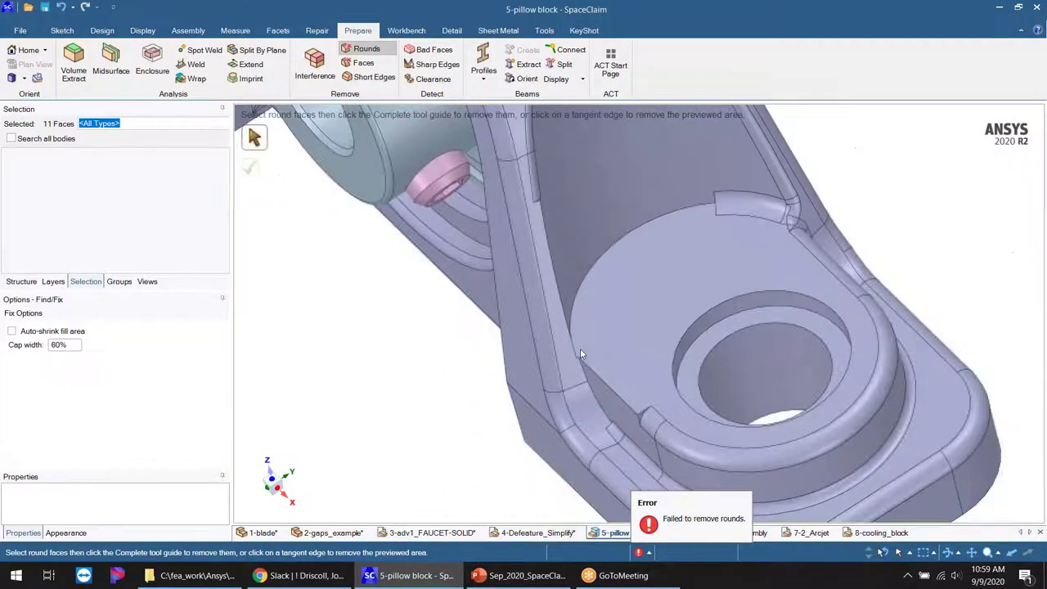
scroll(599, 358, up, 4)
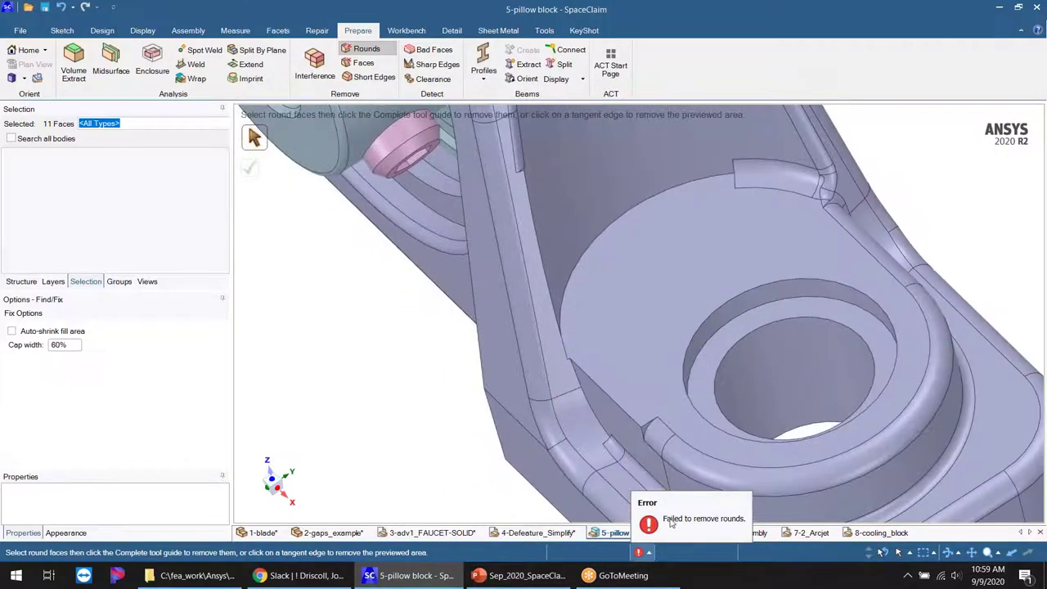
middle_drag(608, 367, 505, 297)
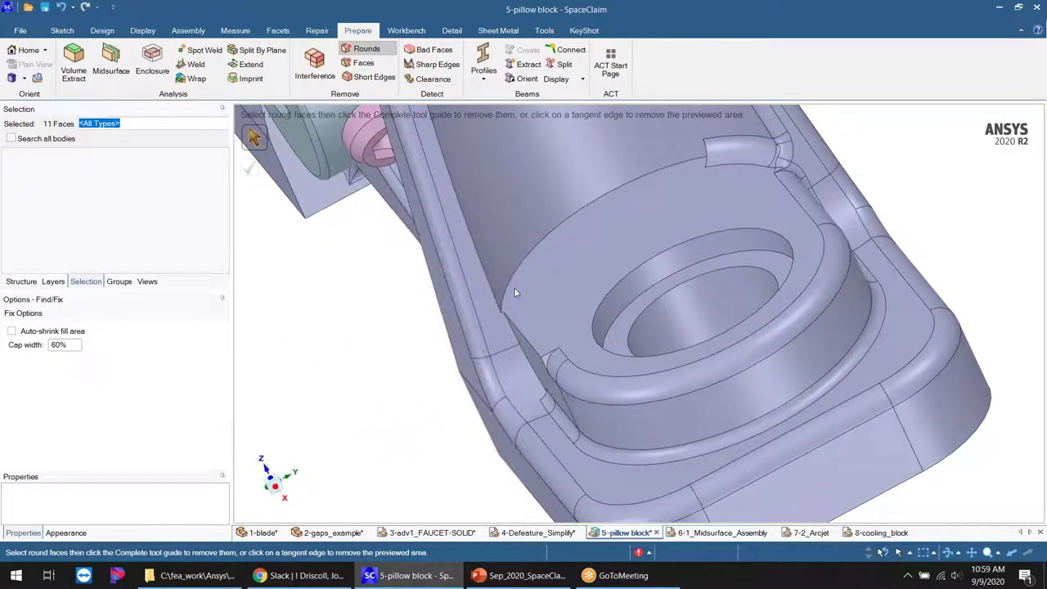
scroll(623, 397, down, 2)
scroll(623, 393, down, 2)
middle_drag(597, 271, 683, 245)
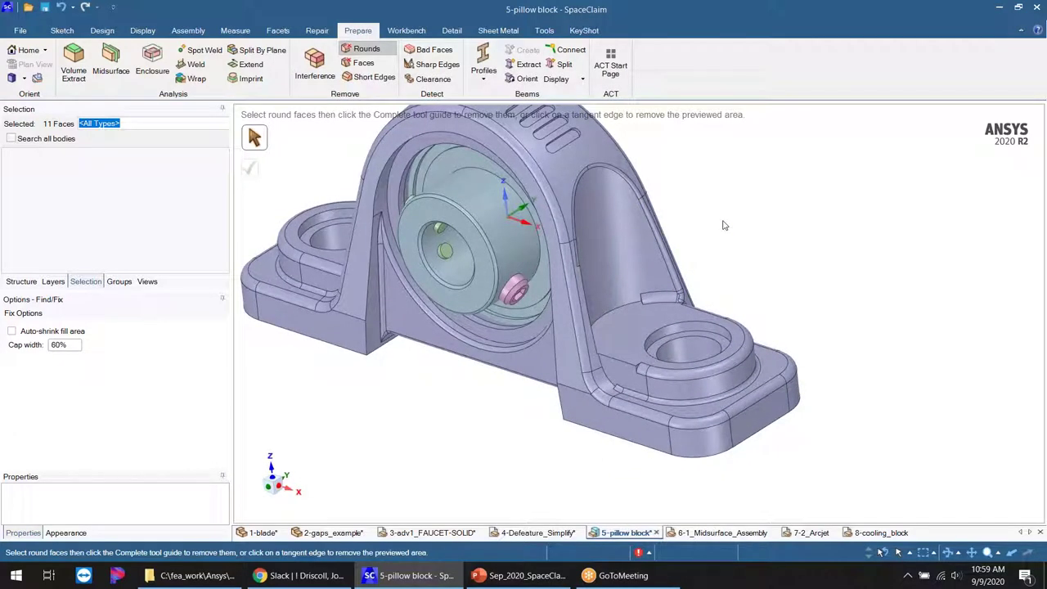
scroll(686, 265, up, 5)
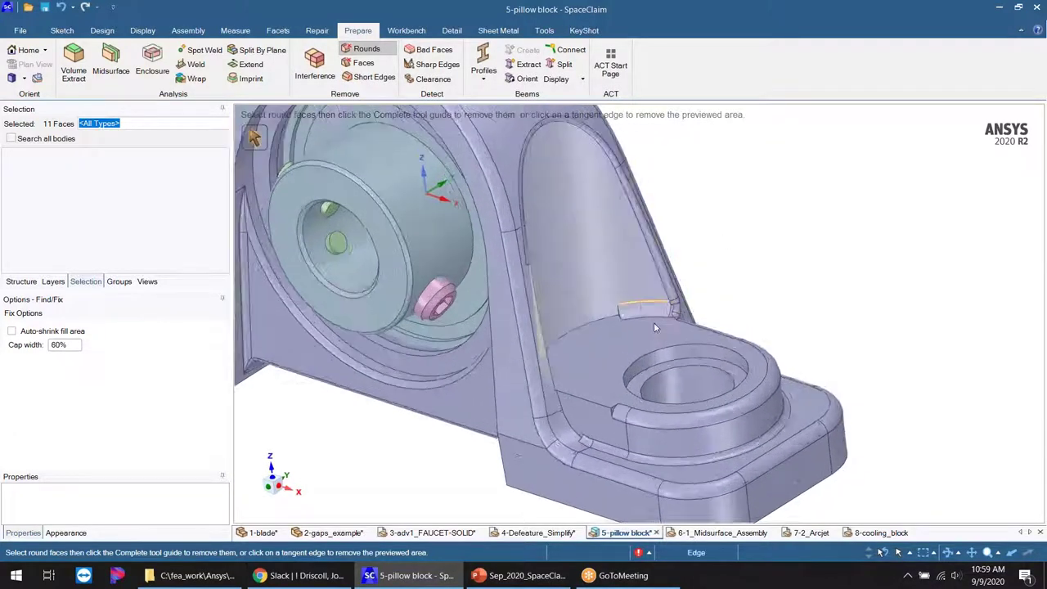
scroll(686, 318, down, 4)
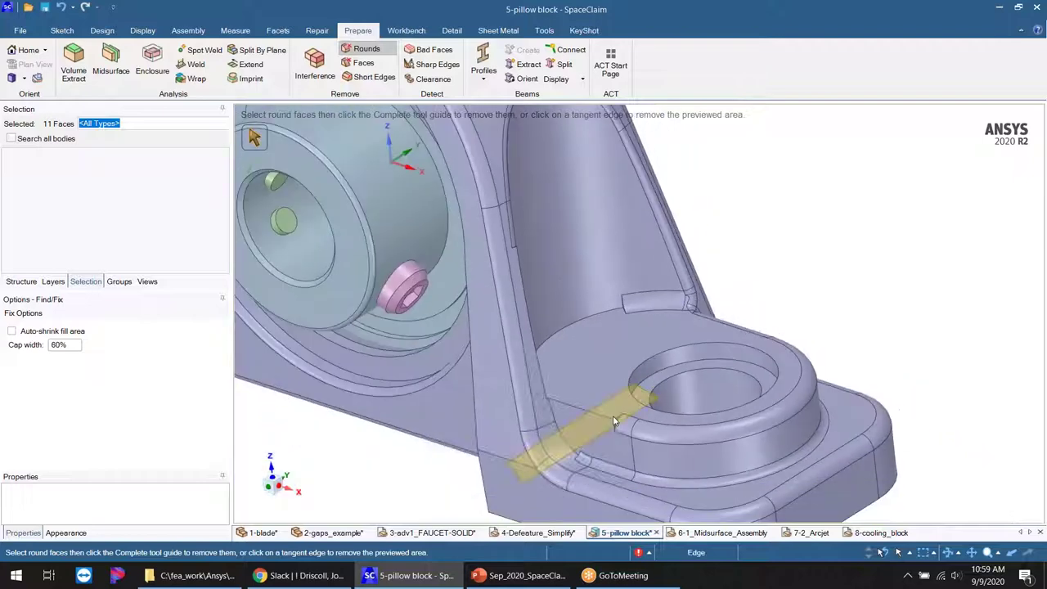
shift+middle_drag(619, 448, 694, 394)
scroll(622, 268, down, 4)
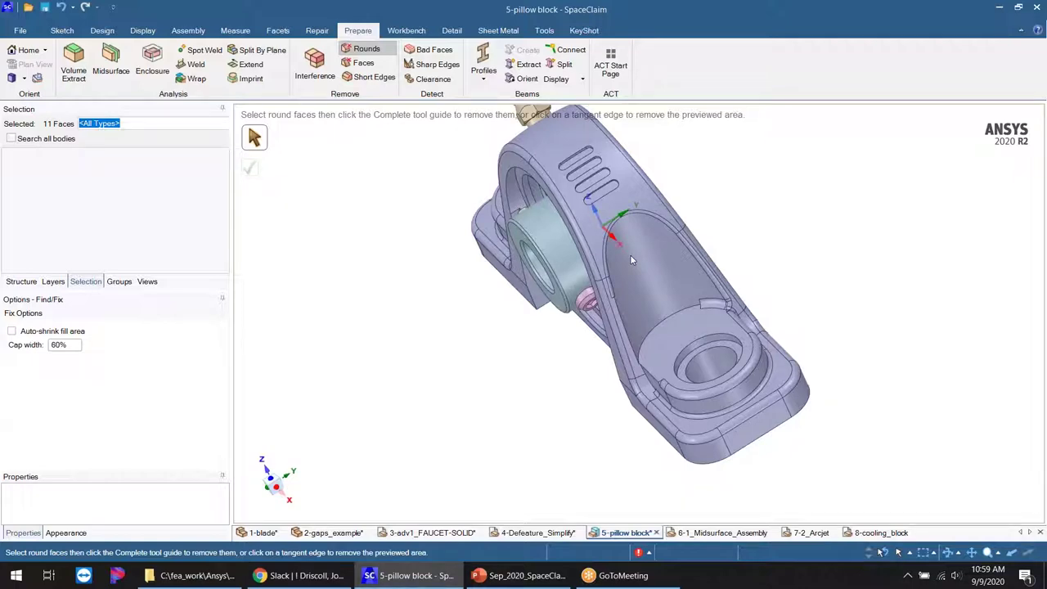
middle_drag(622, 250, 676, 257)
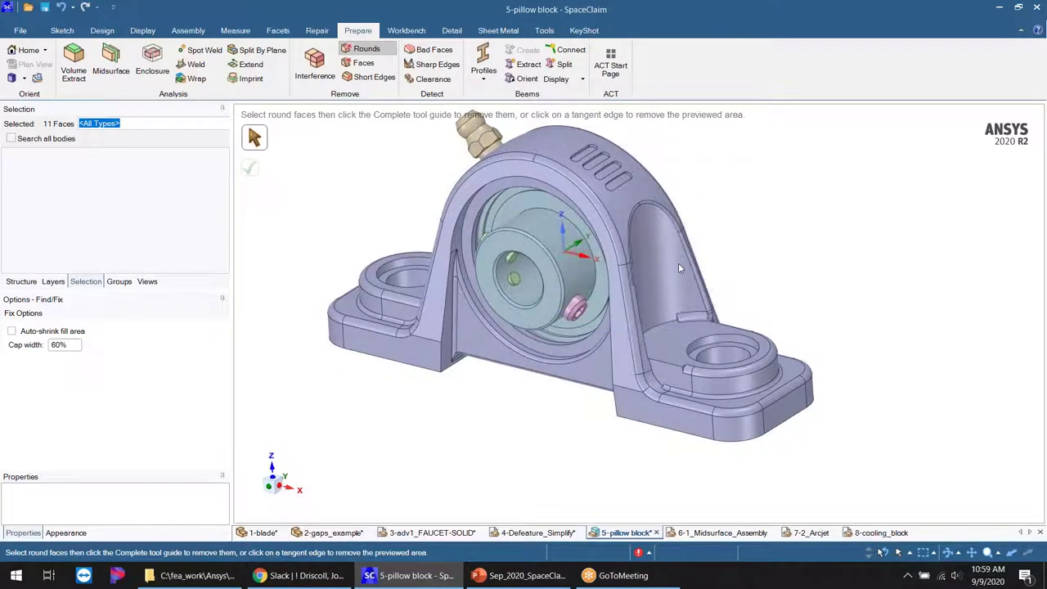
scroll(665, 343, up, 3)
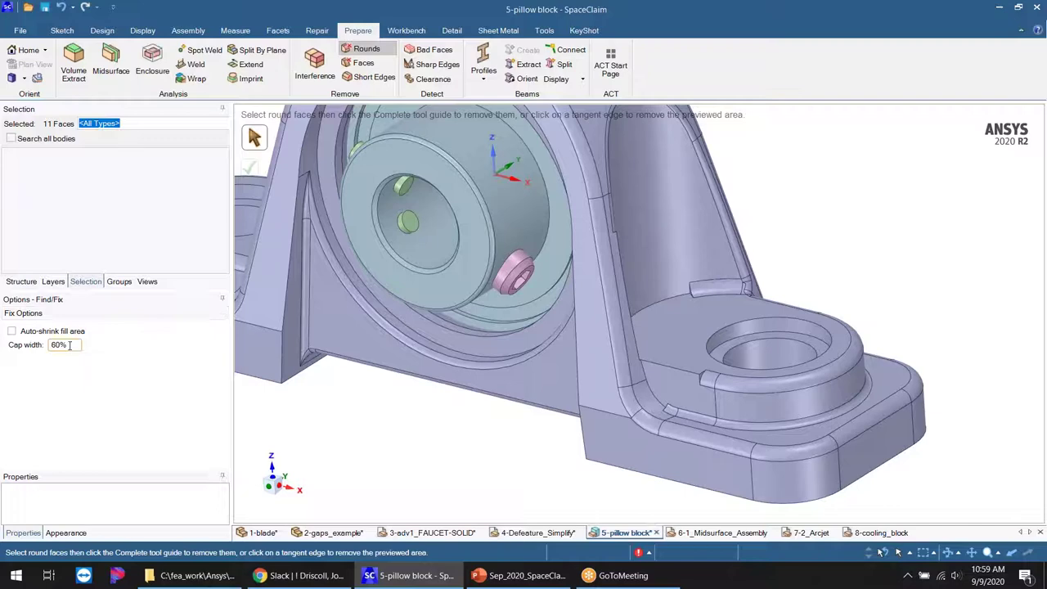
scroll(720, 433, up, 4)
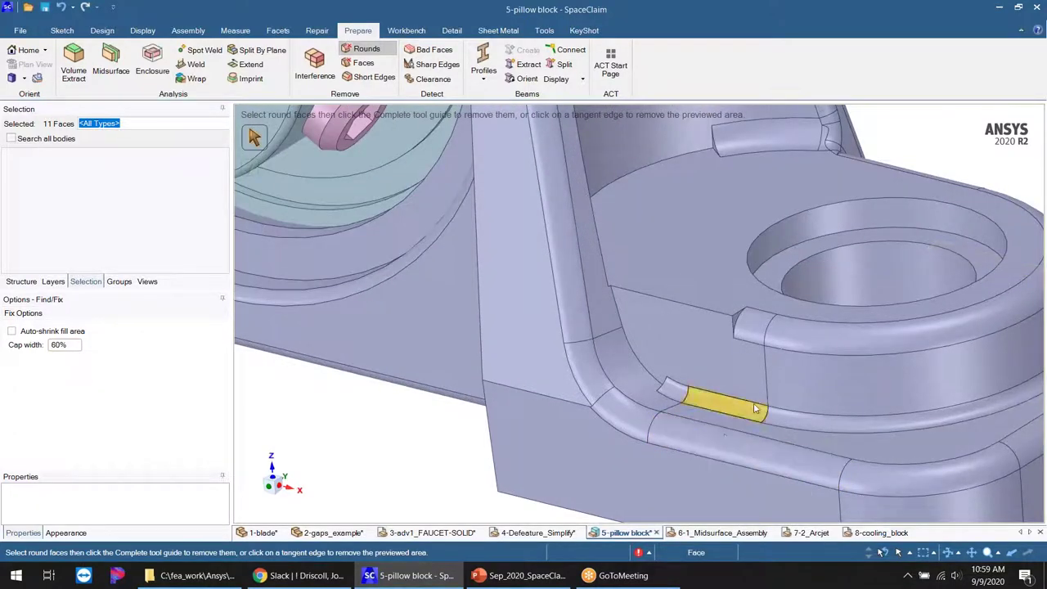
scroll(722, 413, down, 5)
middle_drag(584, 394, 679, 422)
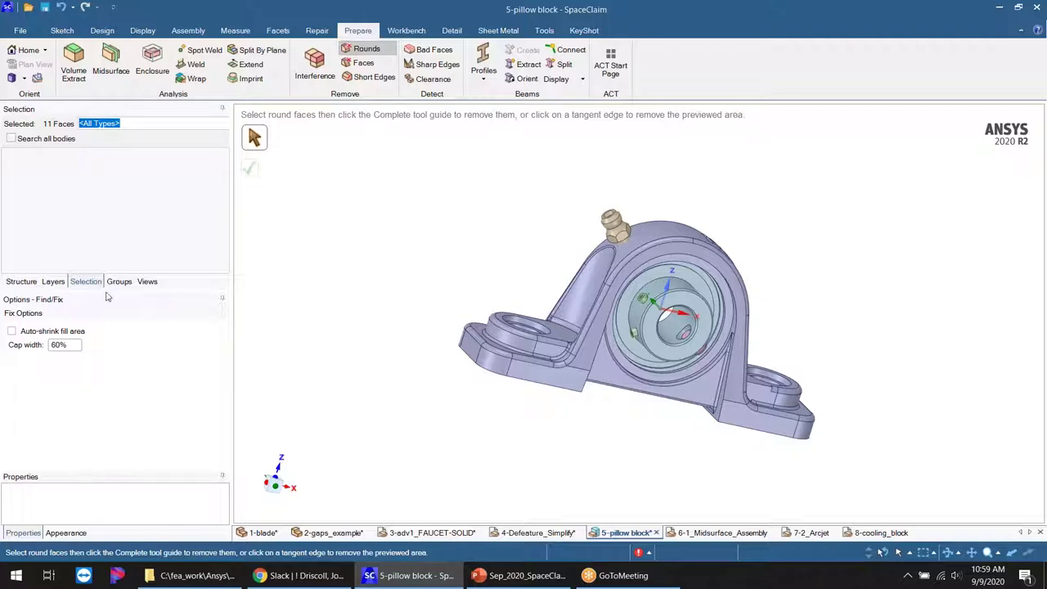
- Show the component structure and examine the rounds around the opposite mounting foot's boss up close
click(23, 282)
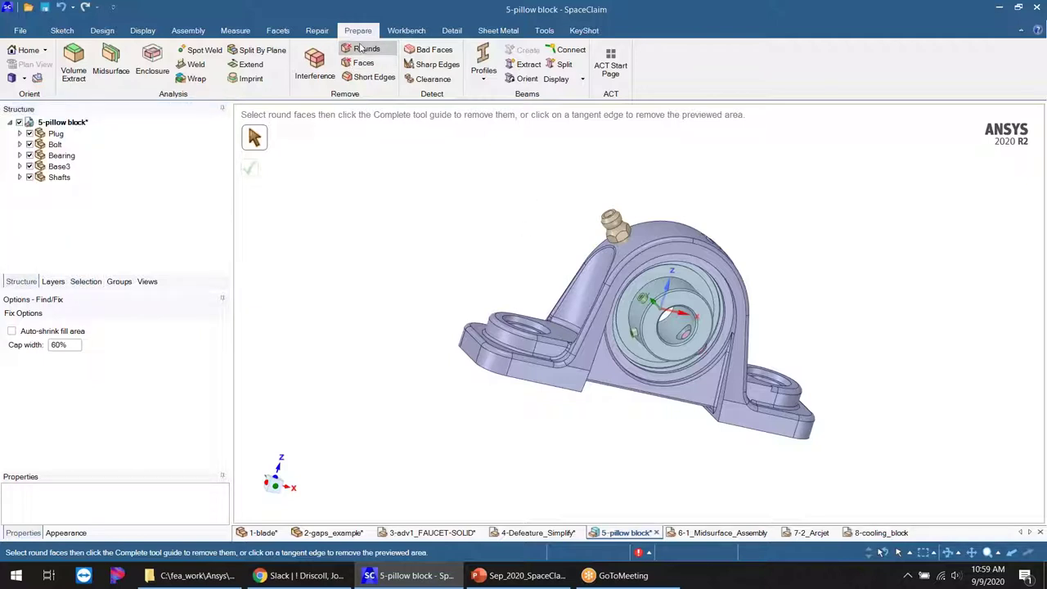
middle_drag(736, 335, 638, 347)
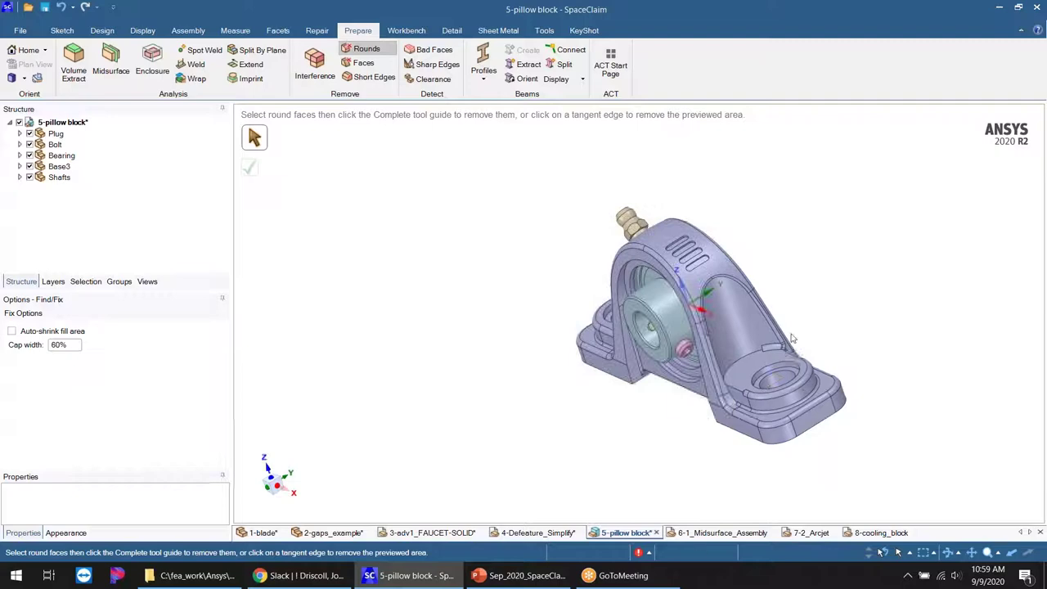
middle_drag(792, 338, 409, 363)
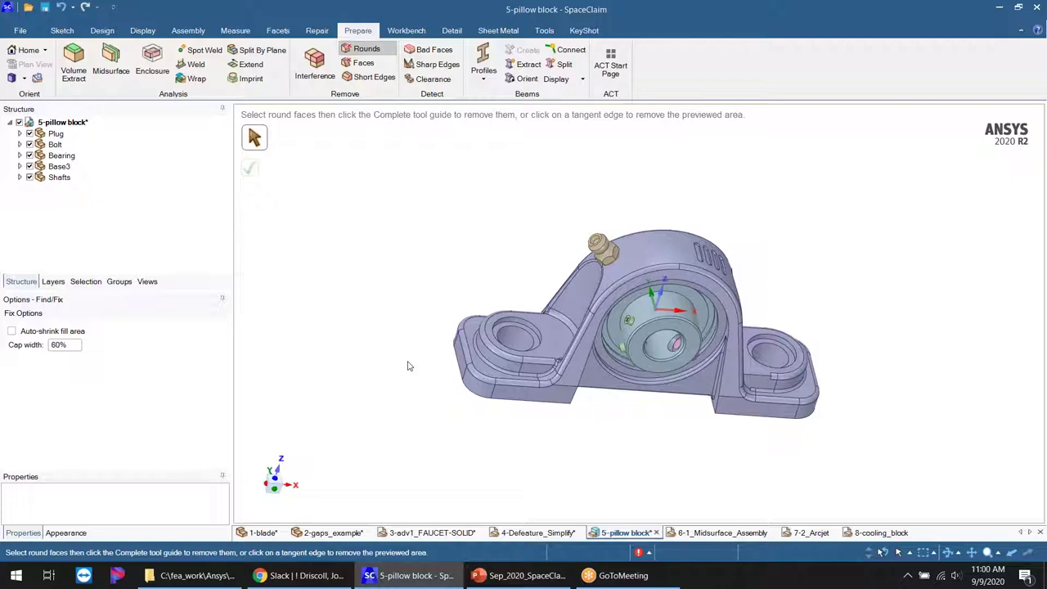
middle_drag(479, 382, 437, 400)
scroll(470, 395, up, 7)
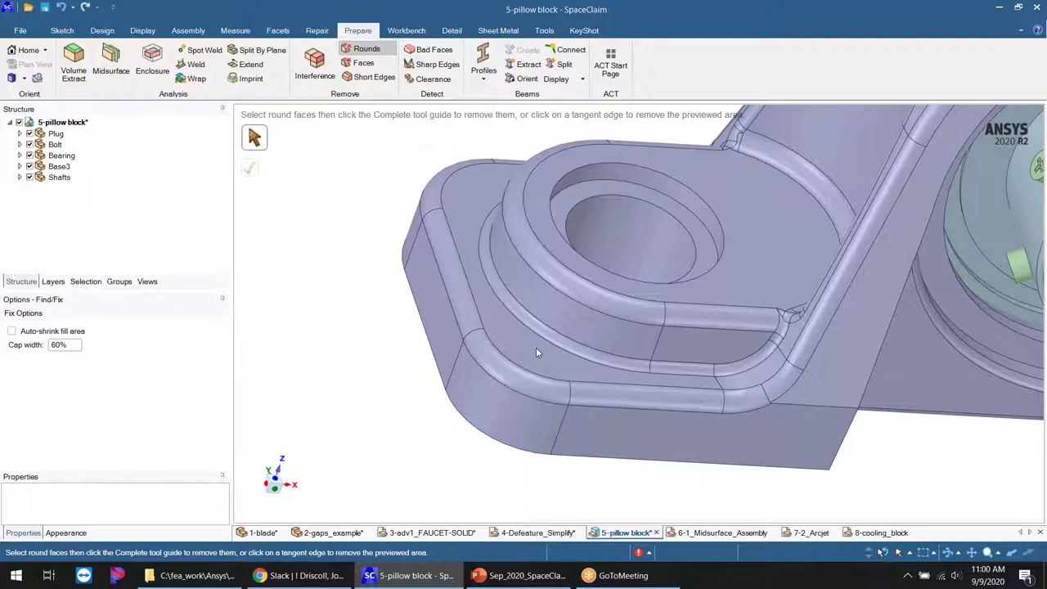
middle_drag(732, 238, 759, 191)
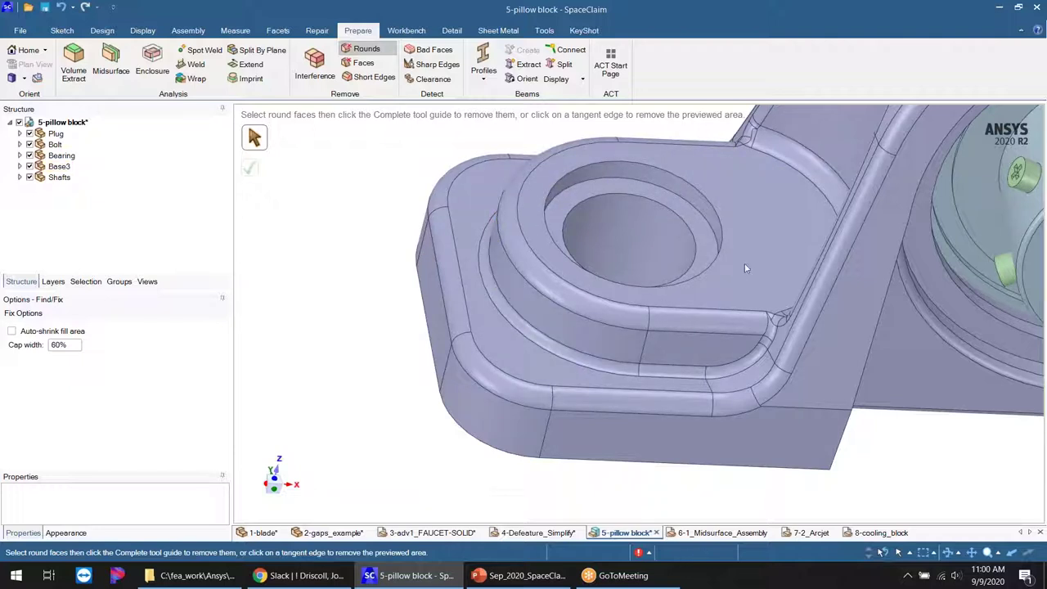
middle_drag(745, 267, 743, 256)
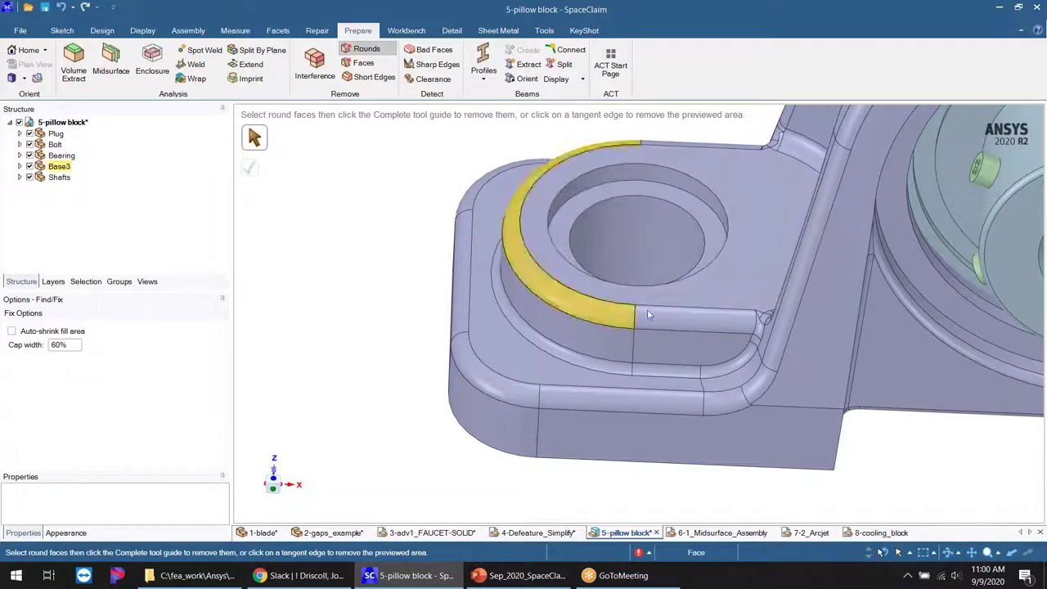
middle_drag(766, 350, 799, 329)
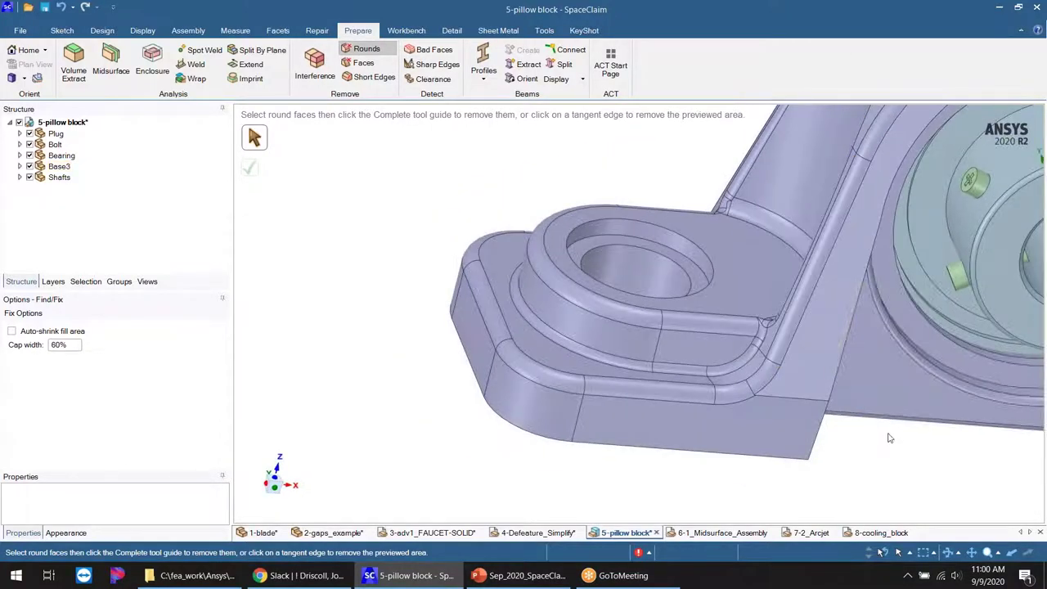
middle_drag(809, 427, 828, 456)
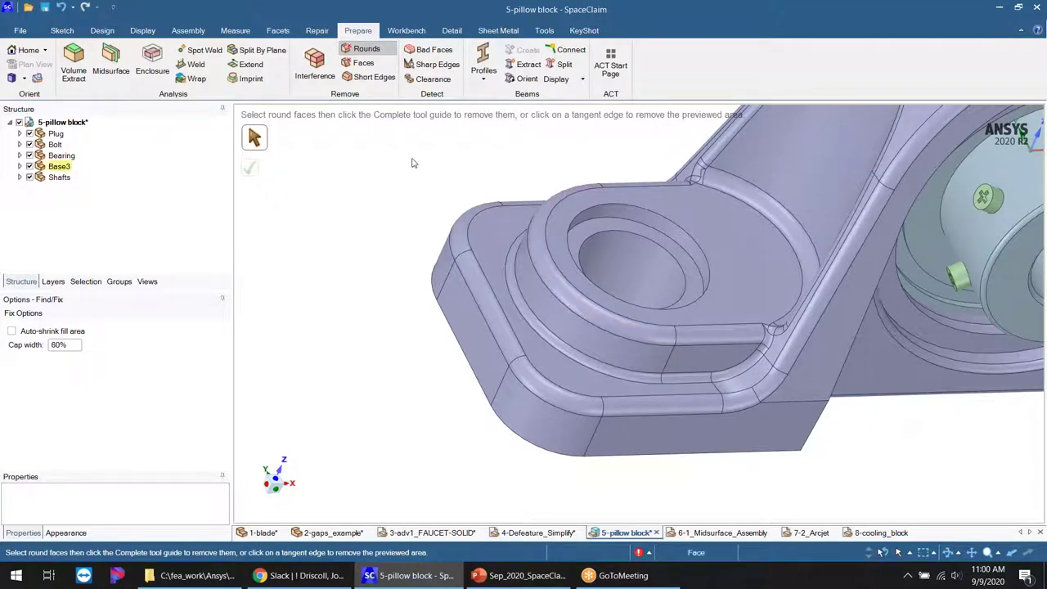
- Sketch a closed Face Curve around the mounting foot's rounded front corner, crossing its top face, edge round and vertical corner face
click(62, 32)
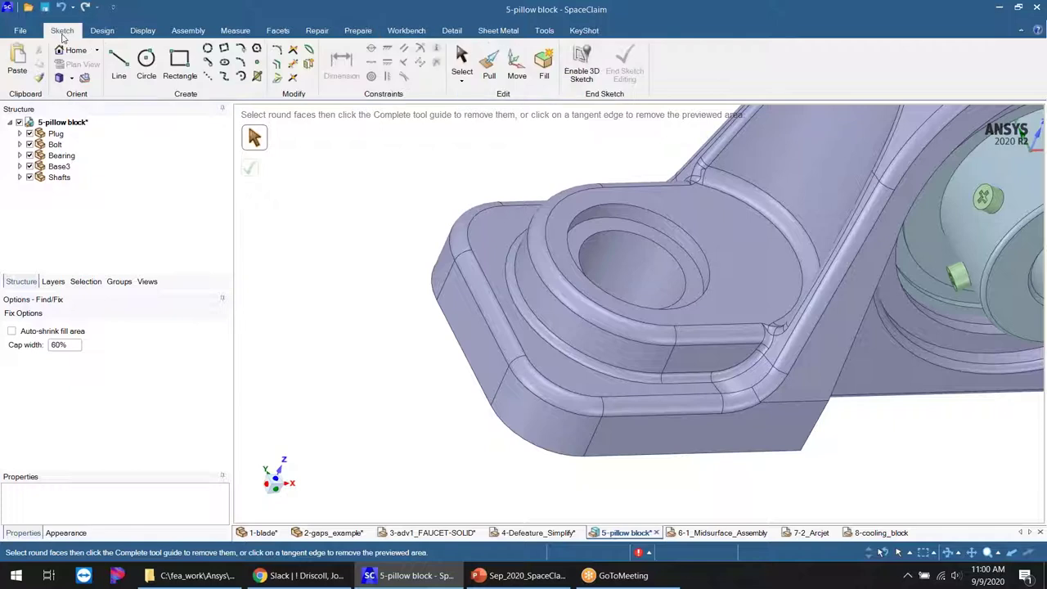
click(257, 76)
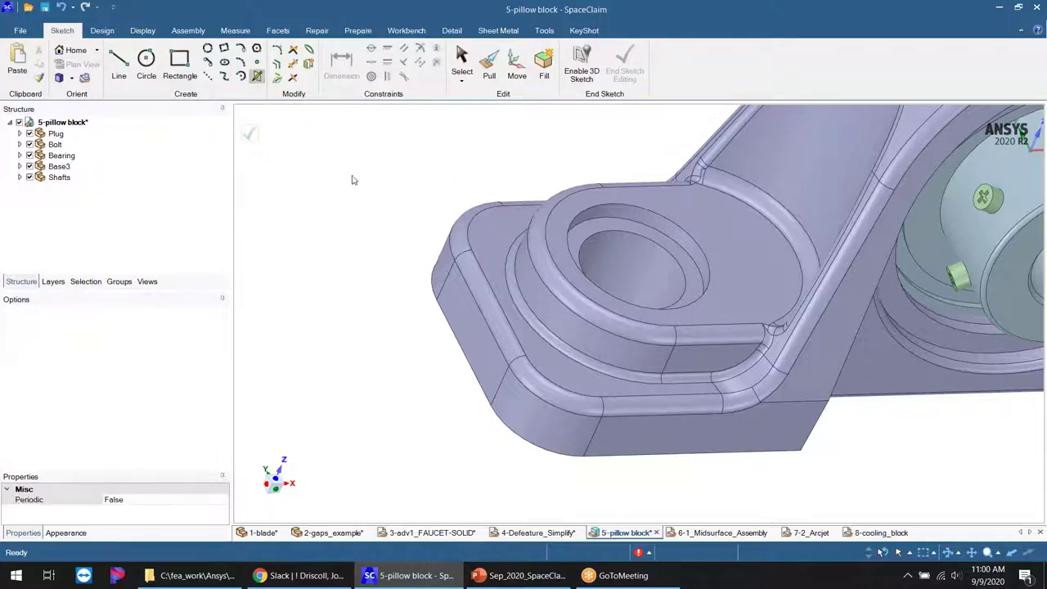
middle_drag(570, 313, 512, 299)
shift+middle_drag(603, 445, 596, 376)
scroll(607, 397, up, 3)
scroll(521, 375, up, 2)
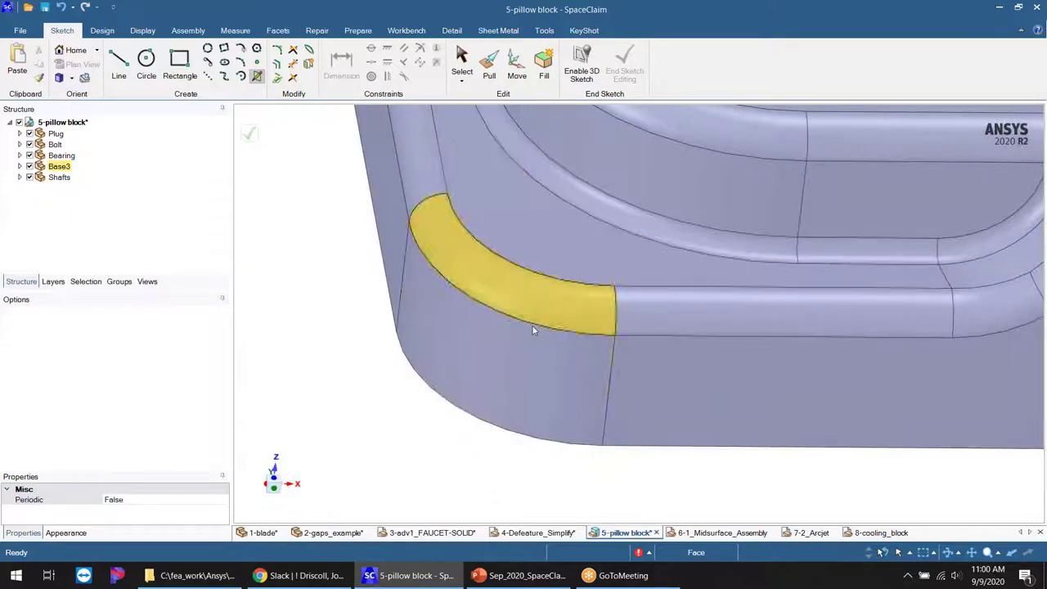
scroll(531, 330, down, 3)
scroll(542, 351, up, 5)
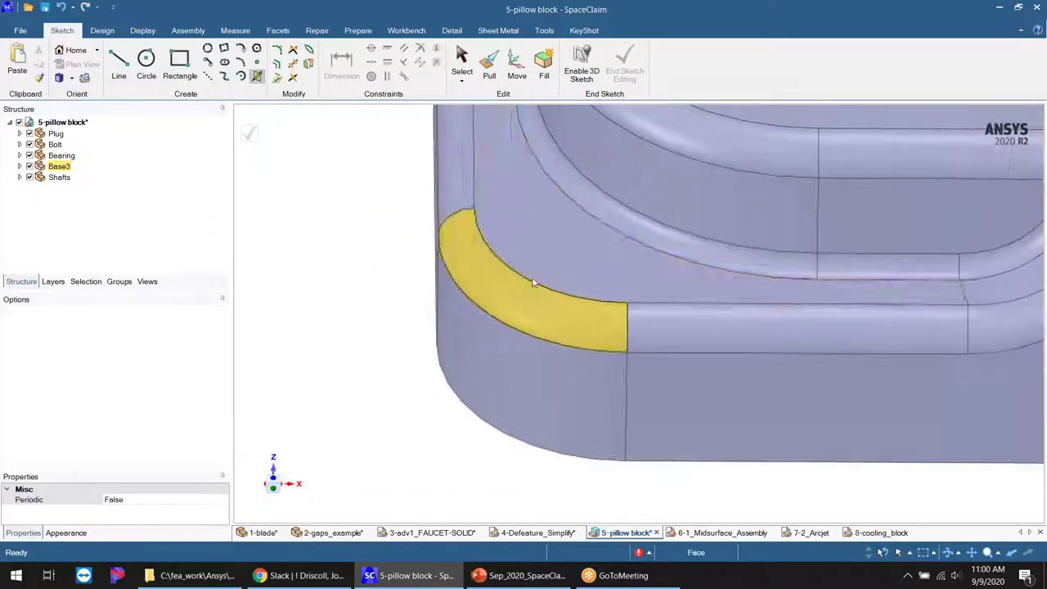
click(532, 237)
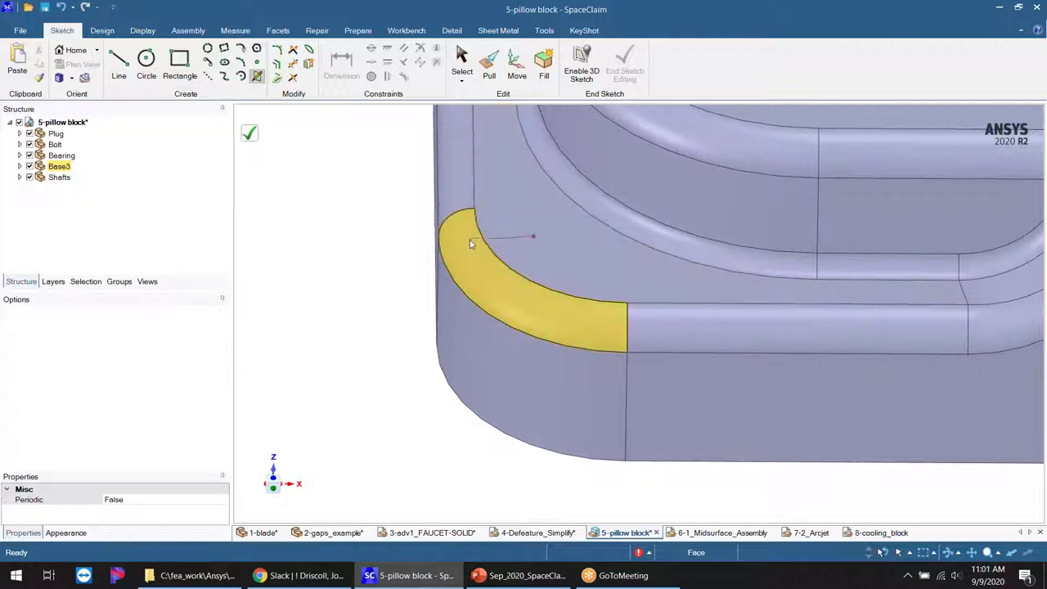
click(467, 239)
click(525, 401)
click(583, 335)
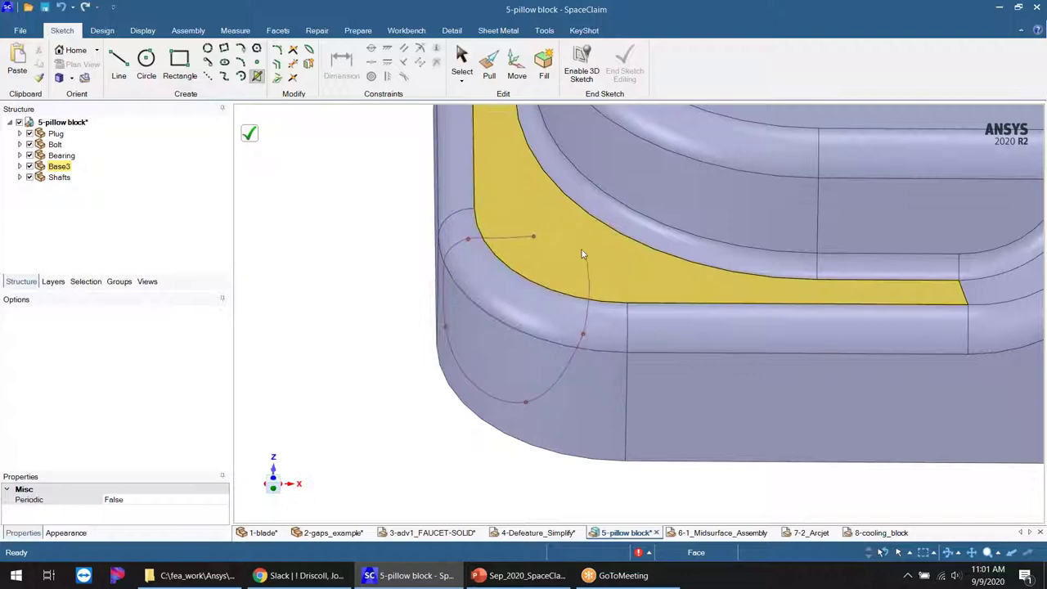
click(566, 254)
click(534, 237)
mouse_move(748, 410)
middle_down()
mouse_move(763, 372)
mouse_move(806, 374)
mouse_move(821, 427)
mouse_move(779, 426)
mouse_move(774, 378)
mouse_move(720, 370)
mouse_move(746, 409)
middle_up()
click(246, 135)
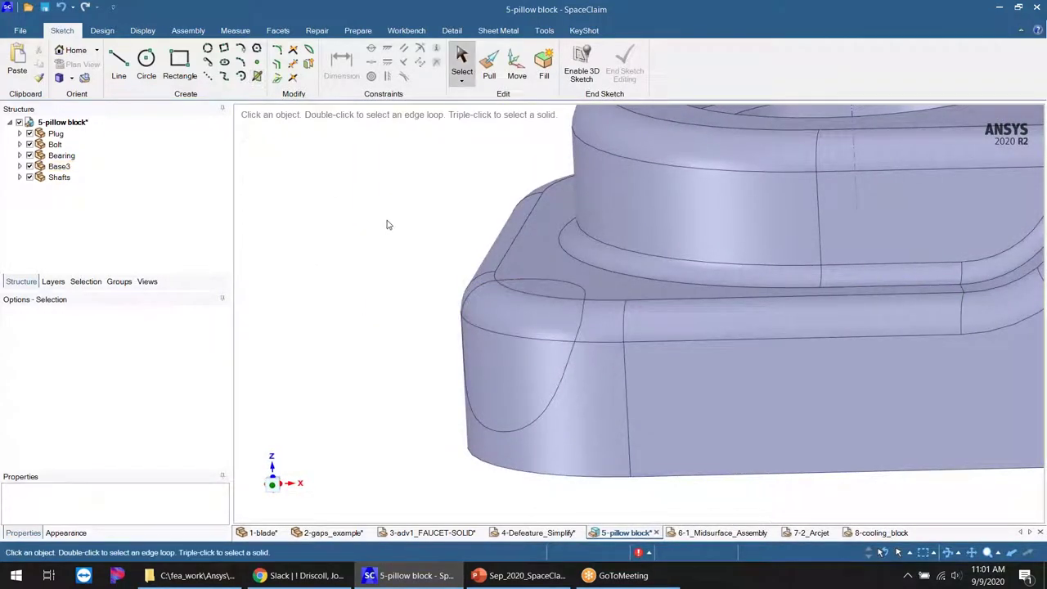
- Select the three face portions enclosed by the curve at the foot's corner
click(533, 292)
ctrl+click(521, 326)
ctrl+click(521, 359)
middle_drag(659, 430, 718, 482)
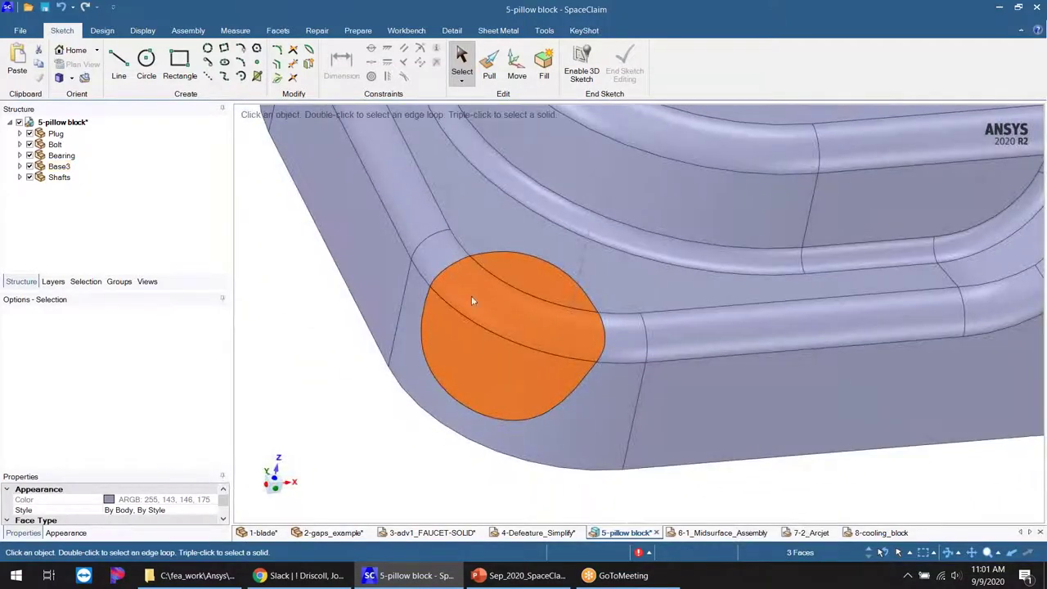
- Examine the enclosed patch on the foot's corner from several angles and distances, and clear the selection
scroll(530, 336, down, 4)
scroll(530, 336, down, 4)
scroll(530, 337, up, 4)
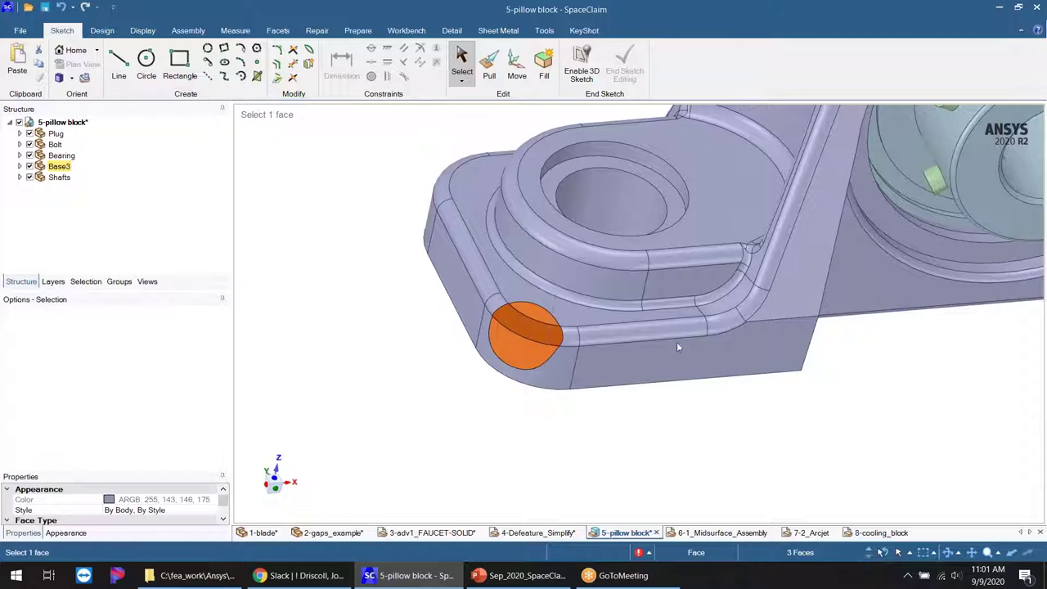
middle_drag(864, 245, 754, 177)
middle_drag(654, 171, 645, 348)
scroll(566, 376, down, 5)
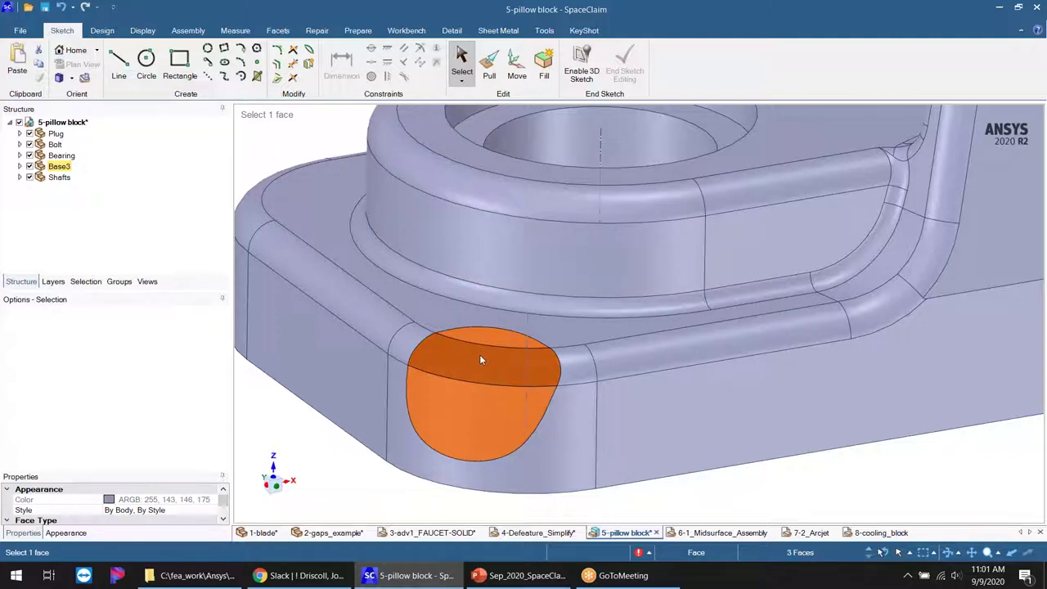
middle_drag(491, 346, 507, 402)
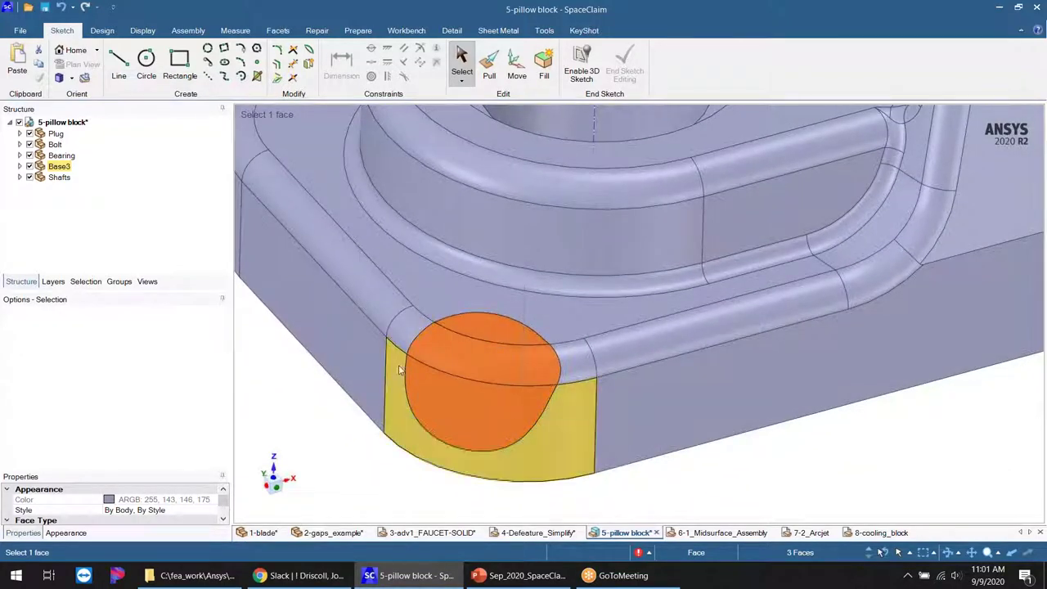
scroll(493, 446, down, 5)
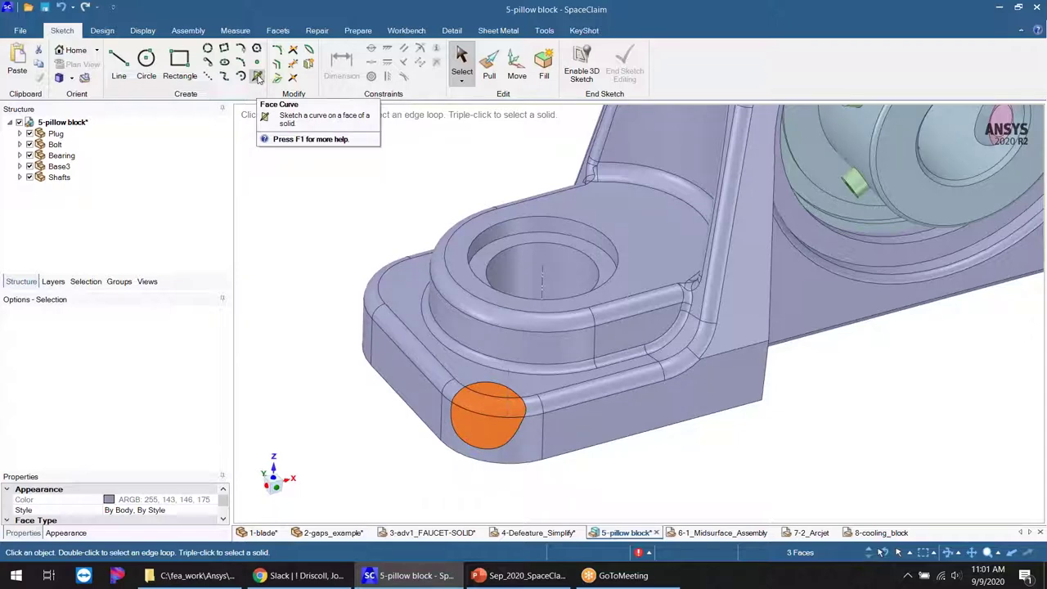
scroll(512, 426, up, 4)
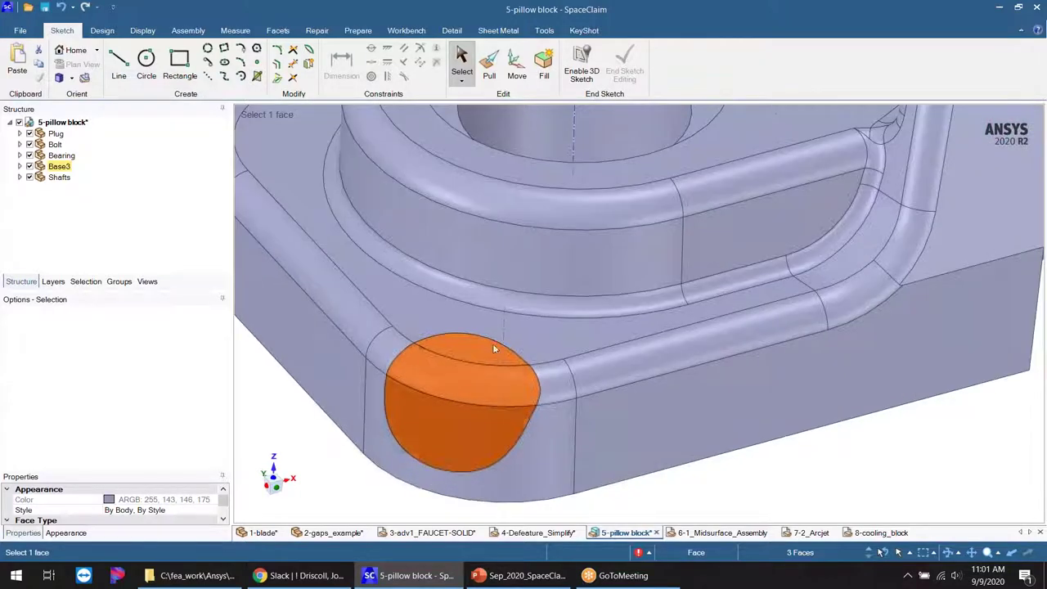
click(724, 476)
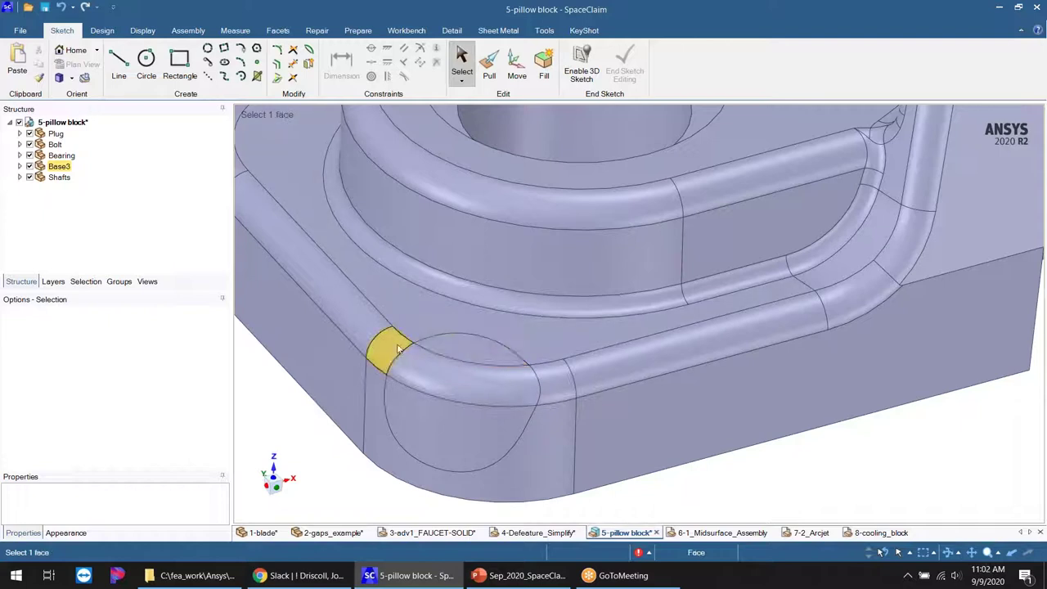
scroll(486, 439, down, 4)
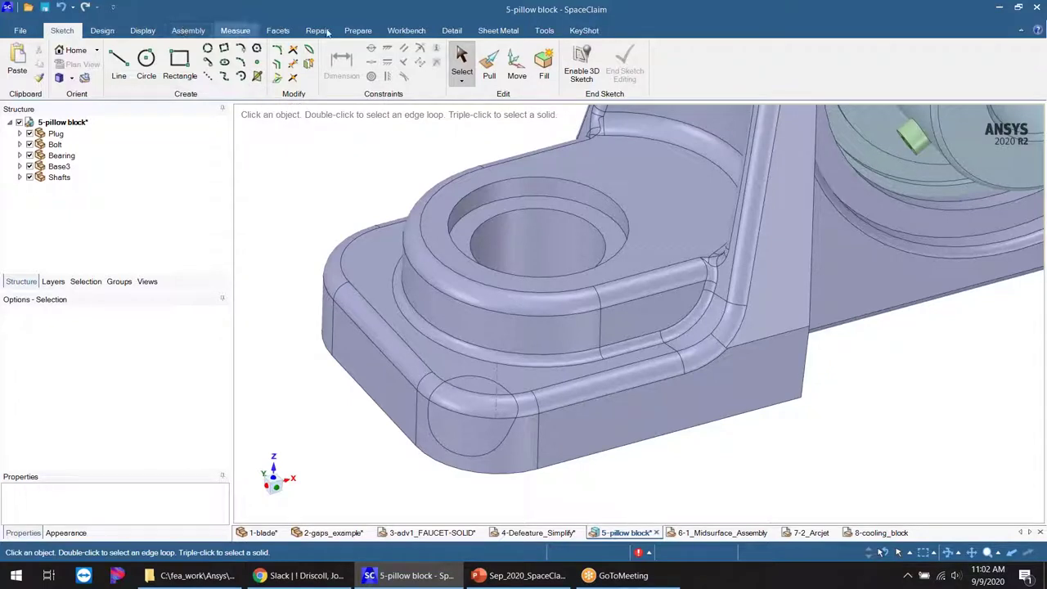
- Choose the boss's flat top face for Split, preview the single-point split modes and set it to split between two points
click(357, 32)
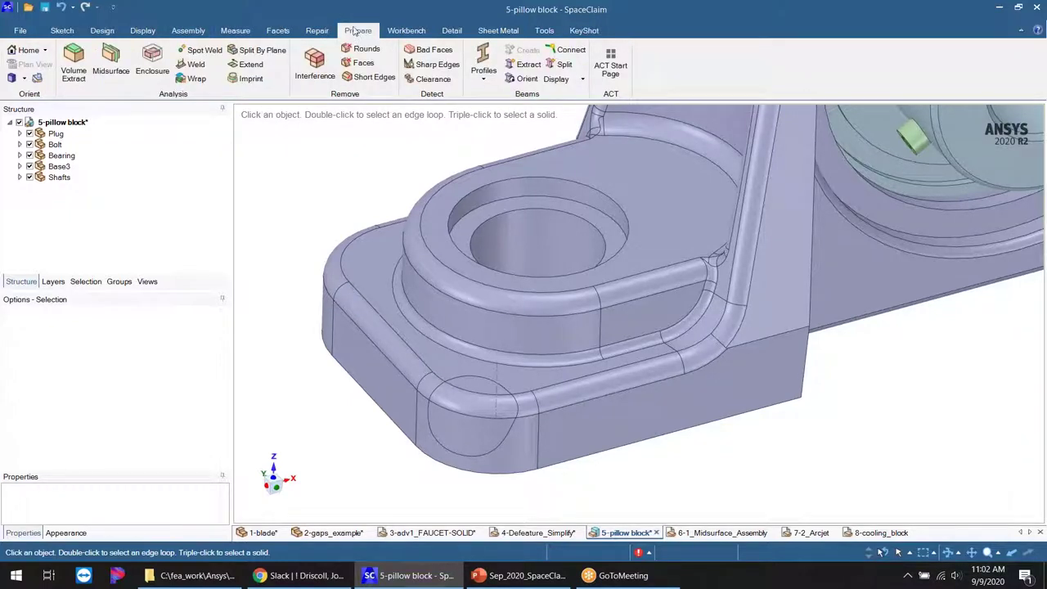
click(102, 30)
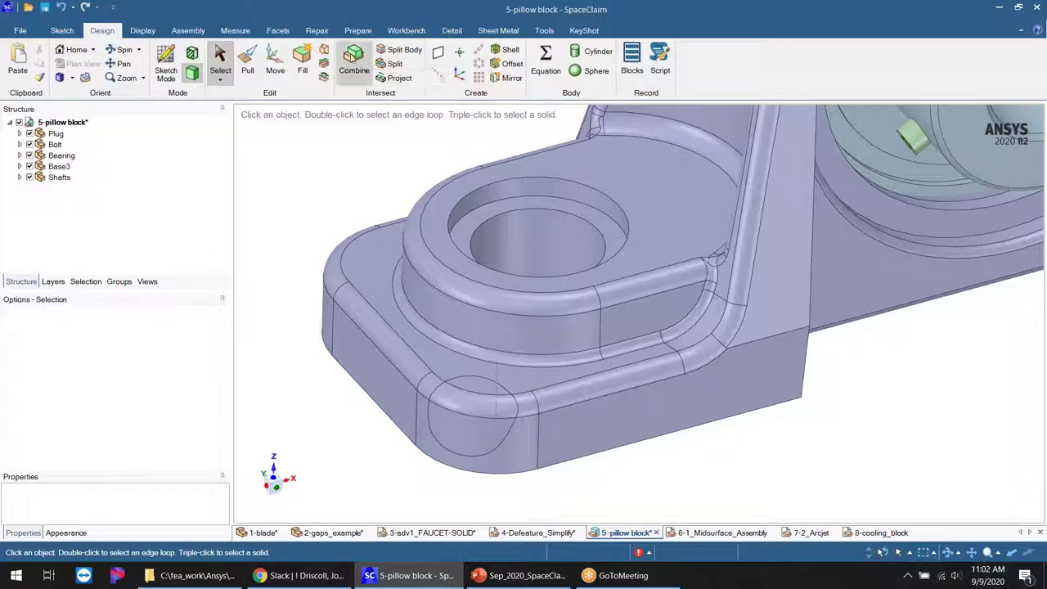
click(395, 65)
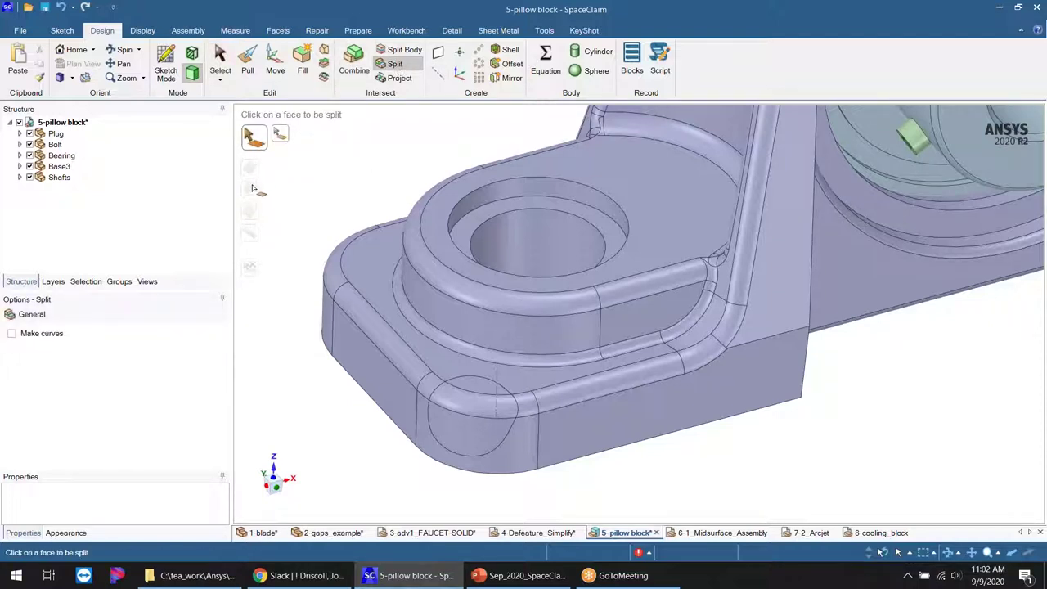
middle_drag(664, 317, 662, 275)
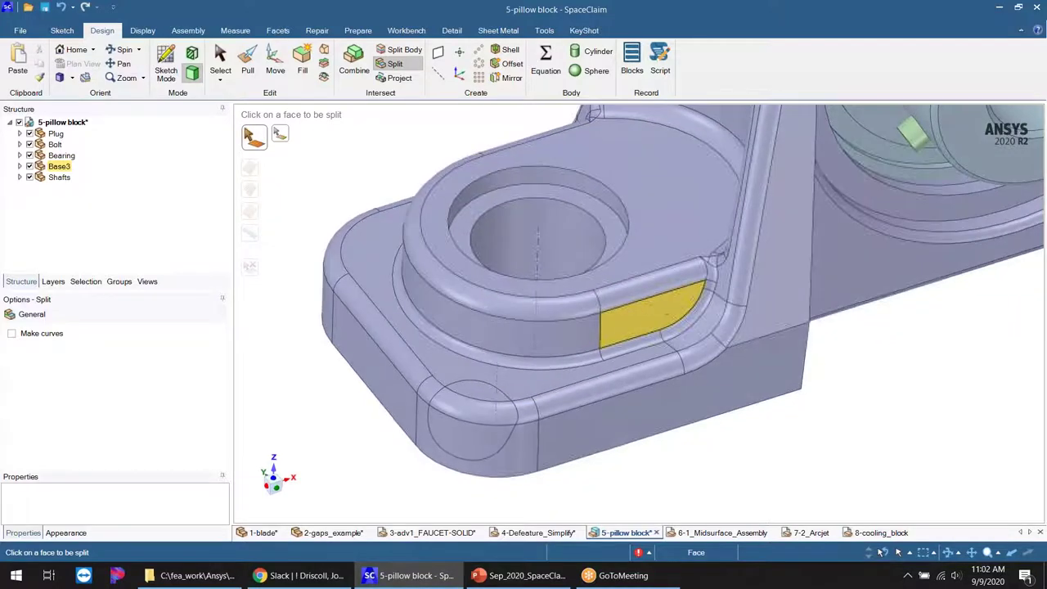
shift+middle_drag(680, 230, 676, 290)
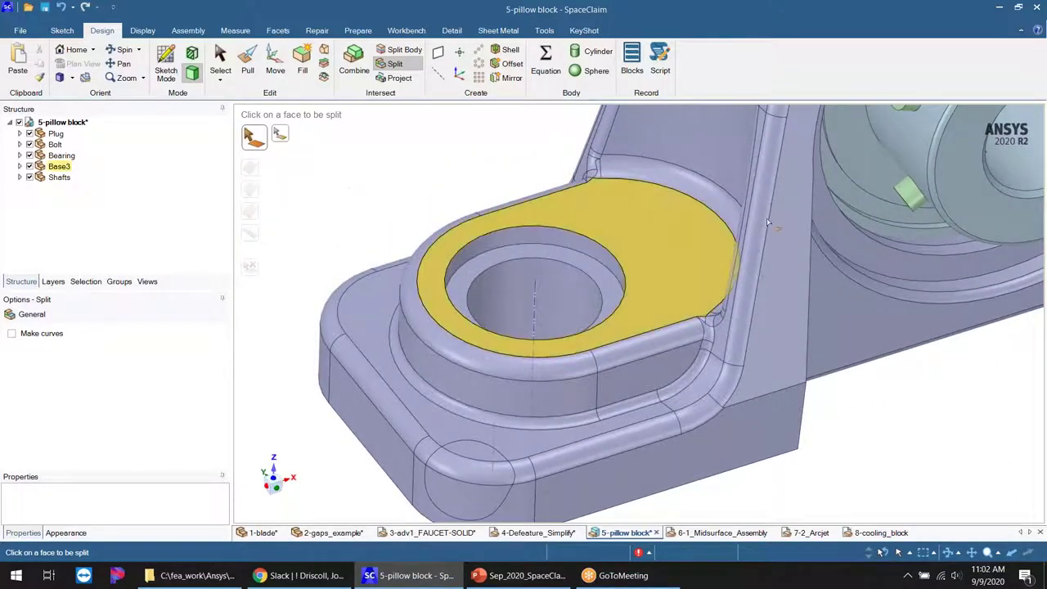
click(659, 229)
middle_drag(659, 237, 659, 240)
click(254, 170)
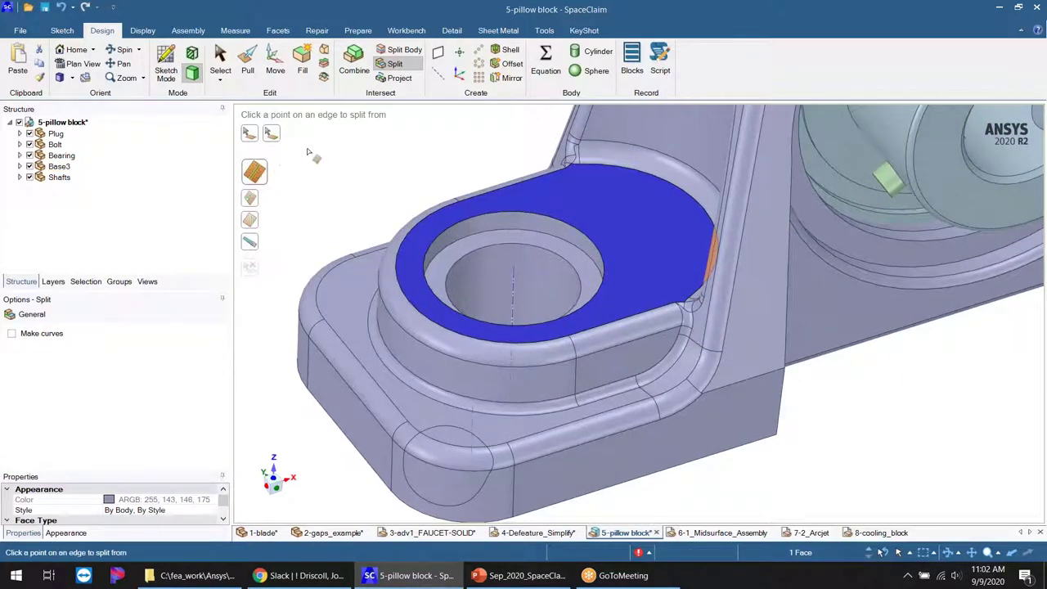
middle_drag(633, 225, 630, 256)
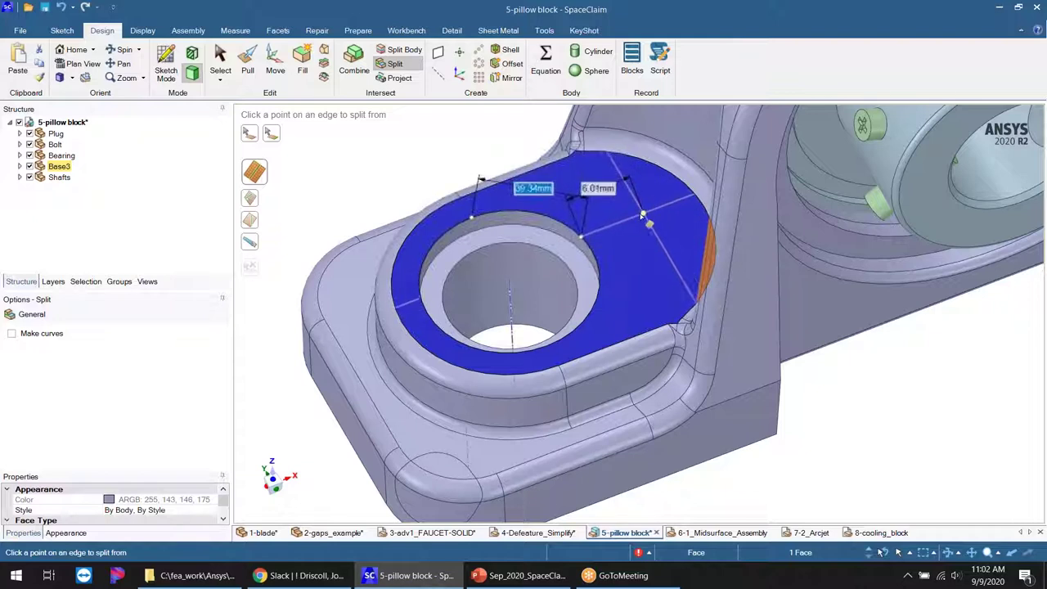
click(255, 195)
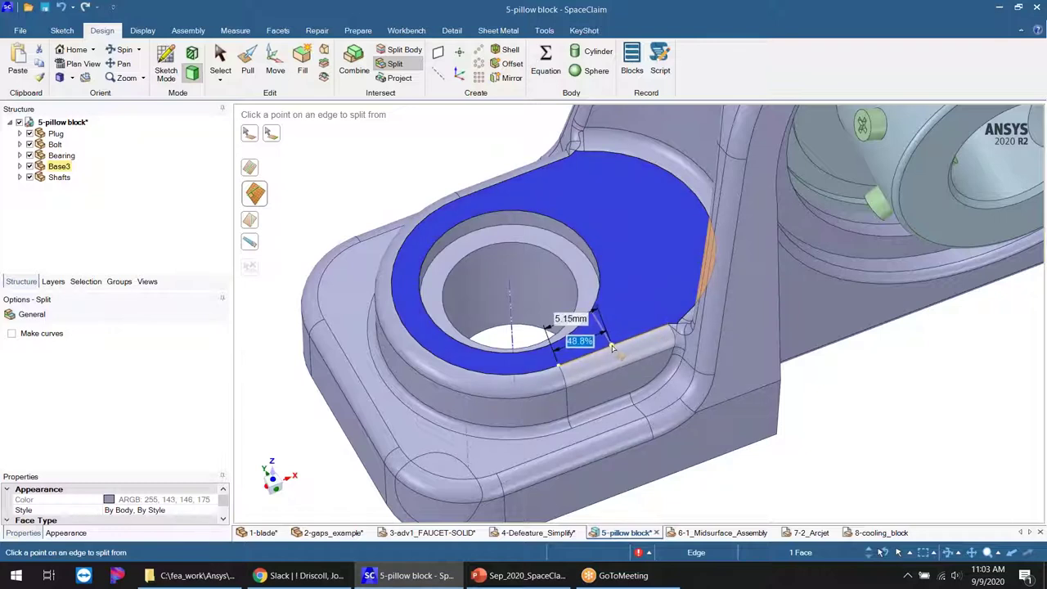
click(250, 219)
- Split the boss's top face with a straight line from 0% on the curved recess edge to that edge's opposite end
middle_drag(501, 279, 555, 294)
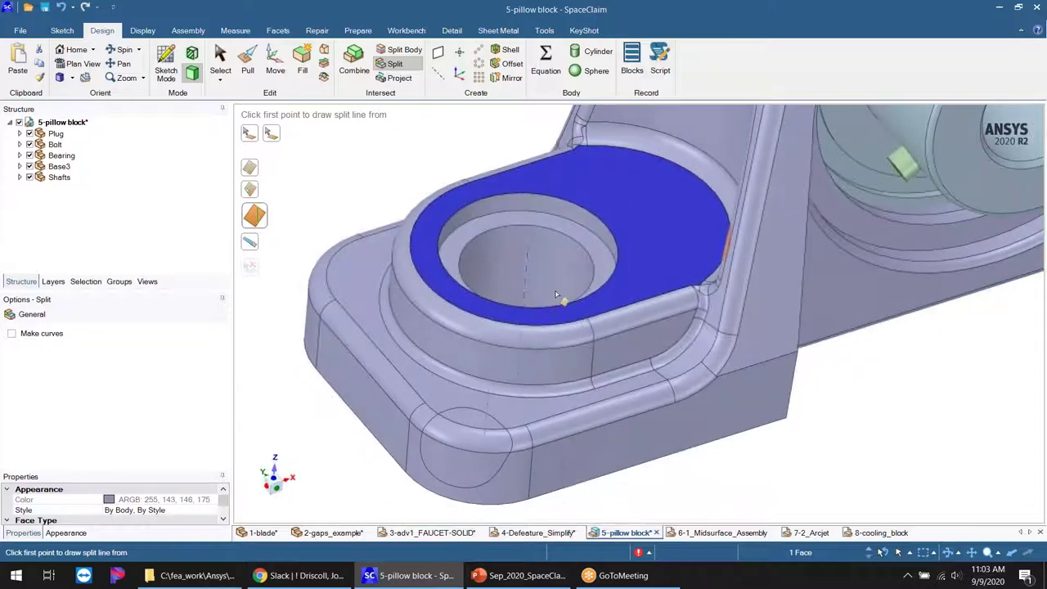
mouse_move(576, 242)
ctrl+middle_down()
mouse_move(576, 276)
mouse_move(584, 254)
ctrl+middle_up()
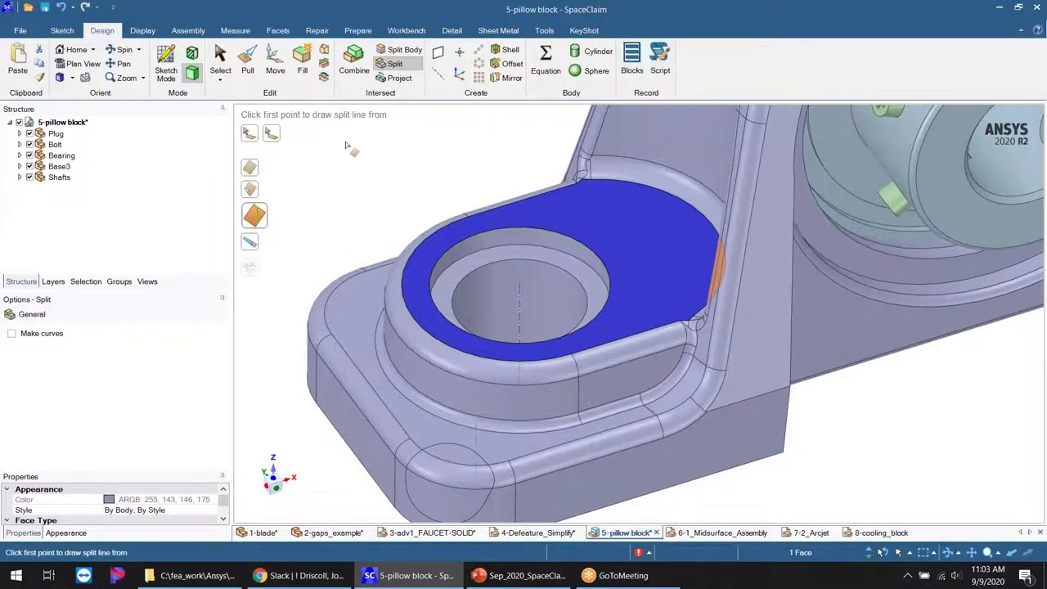
shift+middle_drag(314, 274, 414, 248)
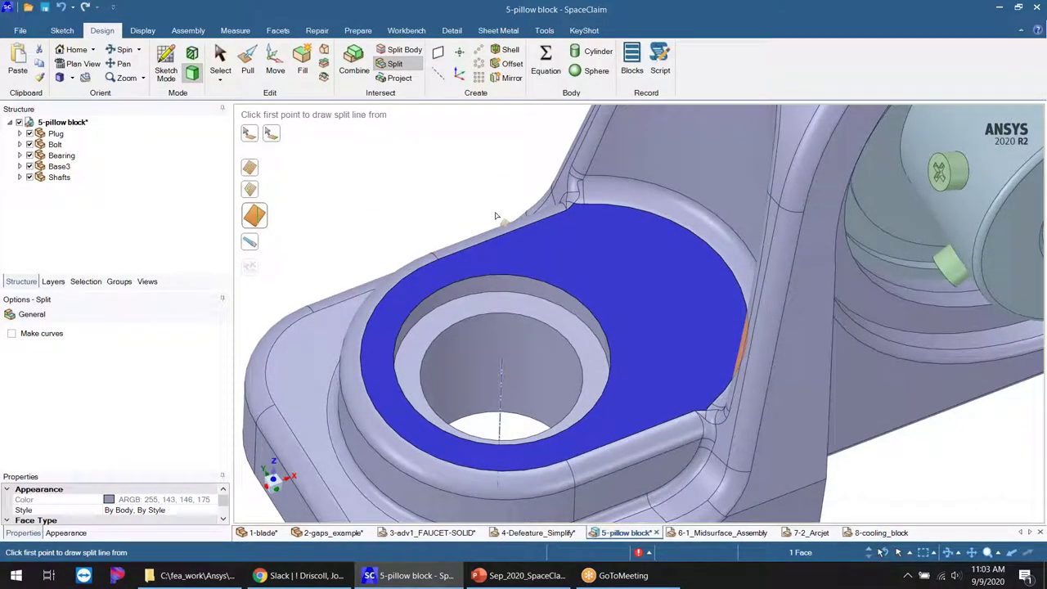
scroll(499, 220, down, 1)
scroll(483, 221, up, 1)
scroll(581, 229, down, 1)
scroll(582, 229, up, 1)
middle_drag(651, 281, 626, 236)
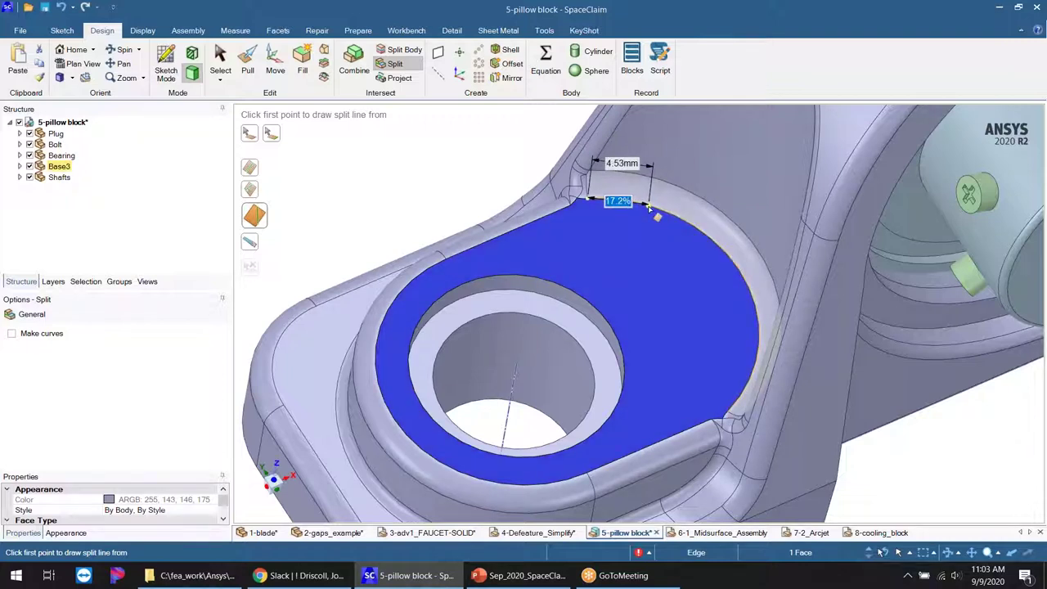
text(0)
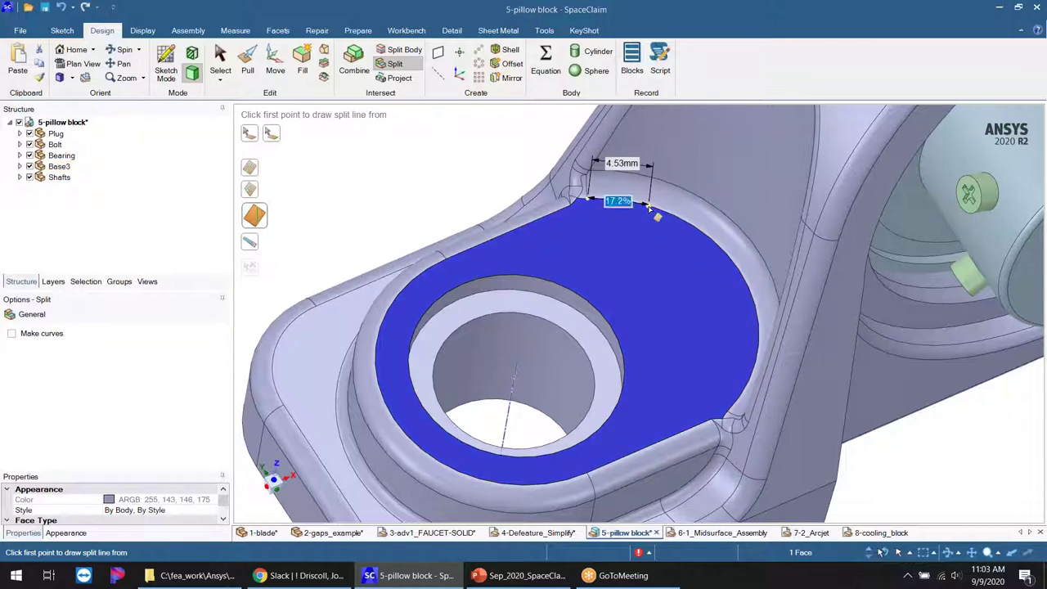
key(Return)
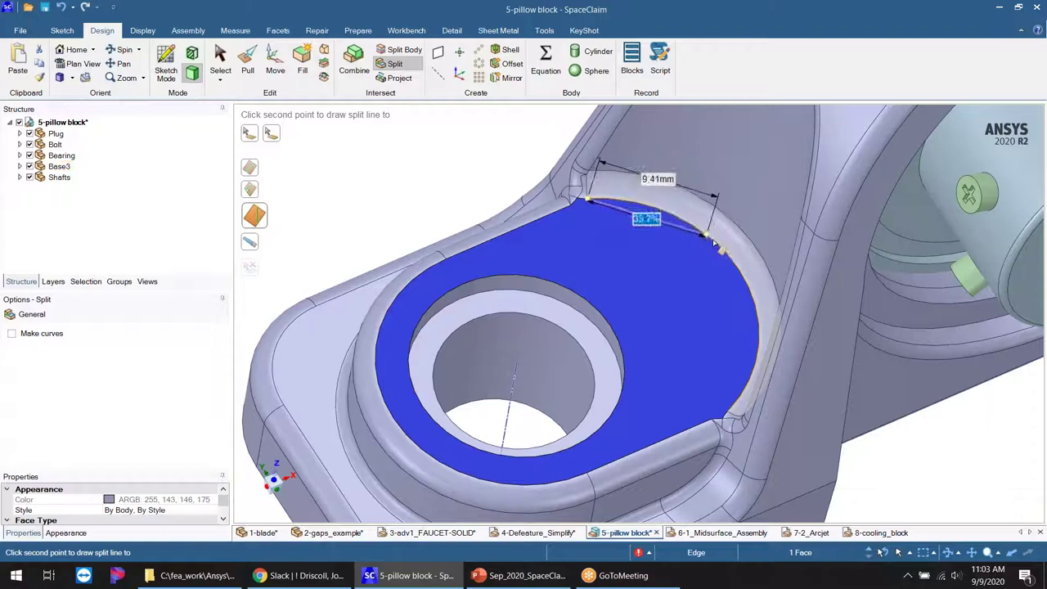
click(741, 398)
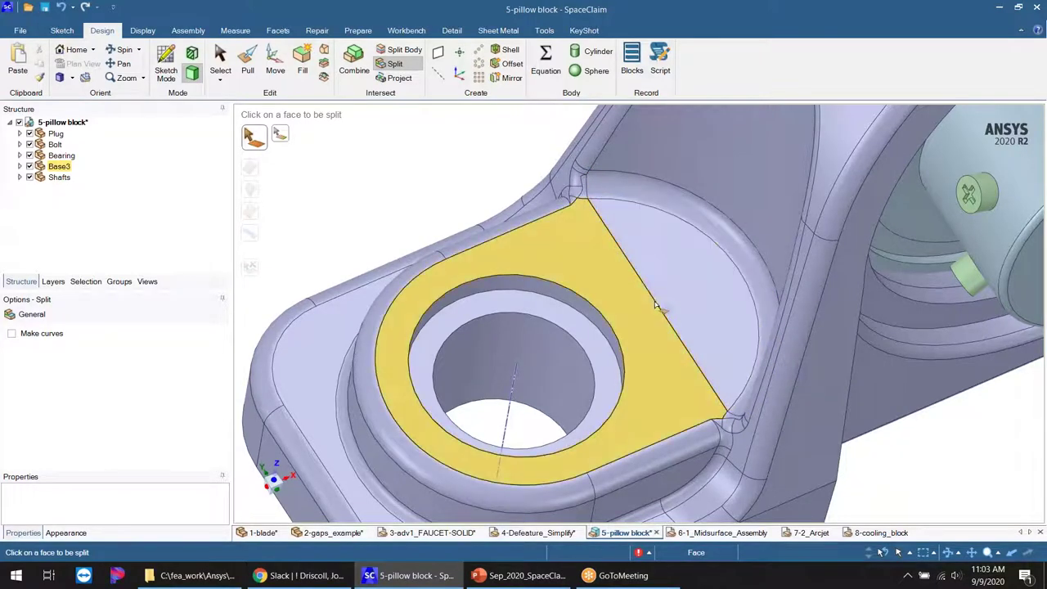
- Replace the full split with a partial split line from the curved edge's corner end to a point inside the boss's top face
middle_drag(652, 303, 649, 296)
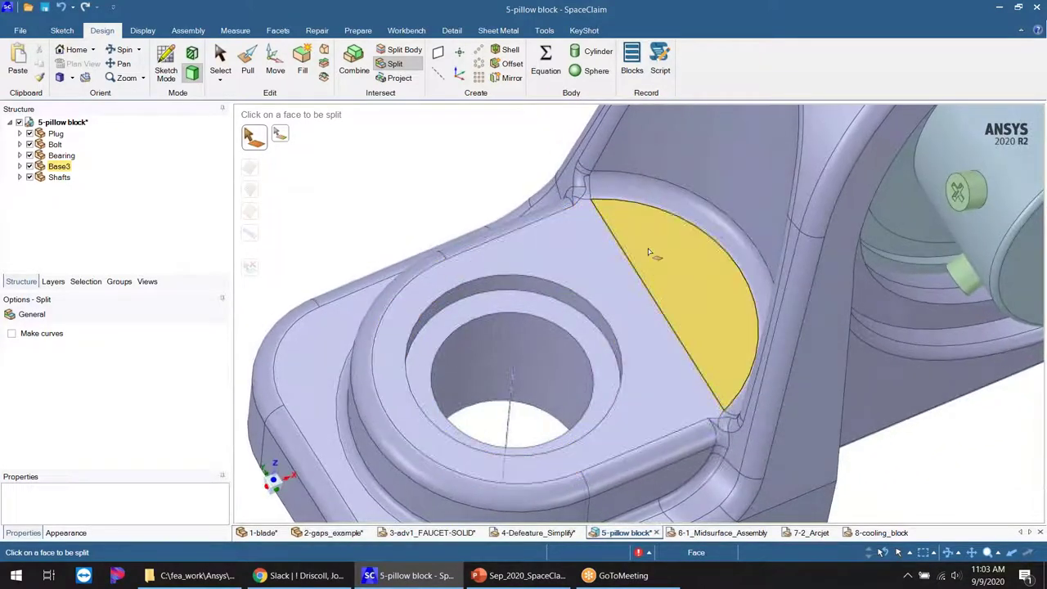
click(652, 248)
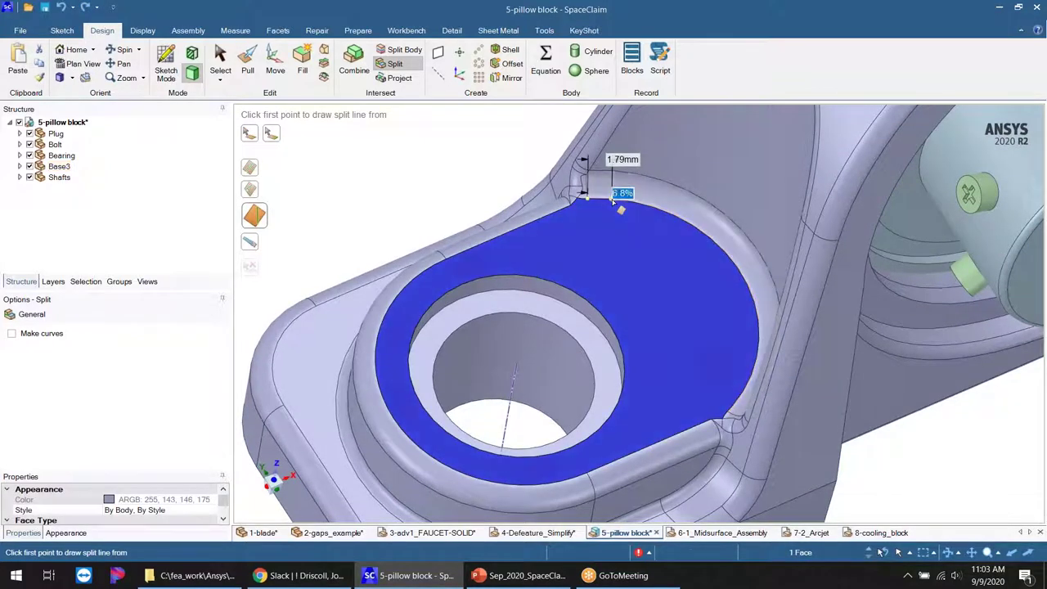
click(613, 203)
click(666, 288)
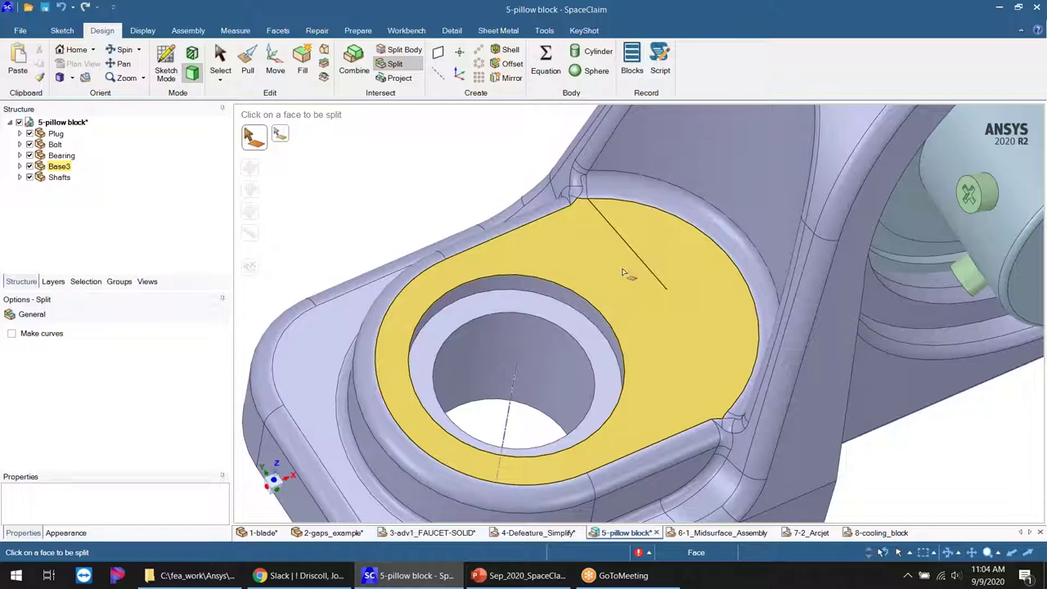
scroll(658, 201, down, 3)
scroll(580, 288, up, 2)
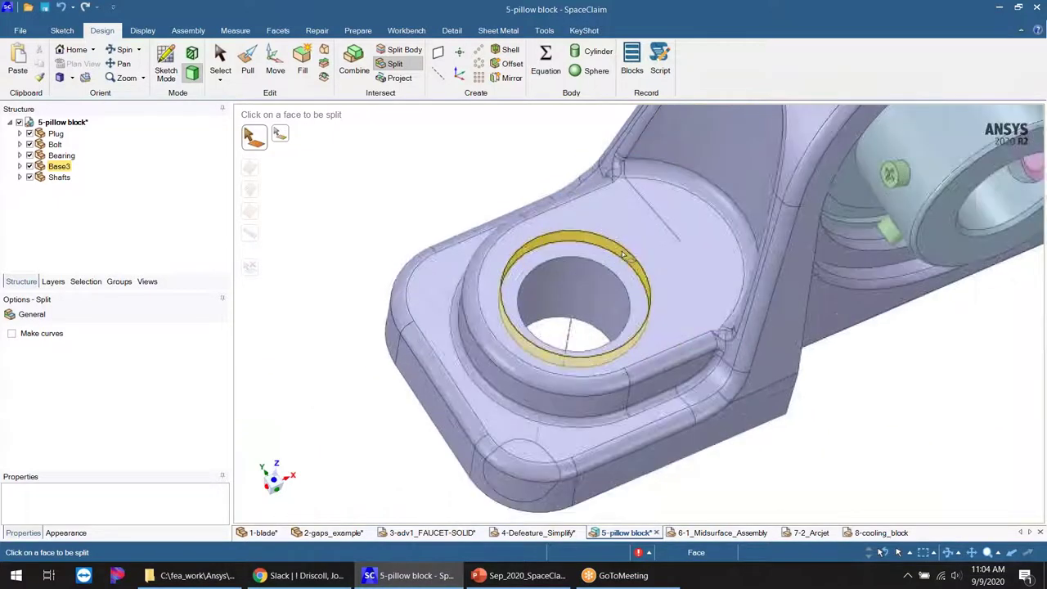
middle_drag(630, 248, 646, 227)
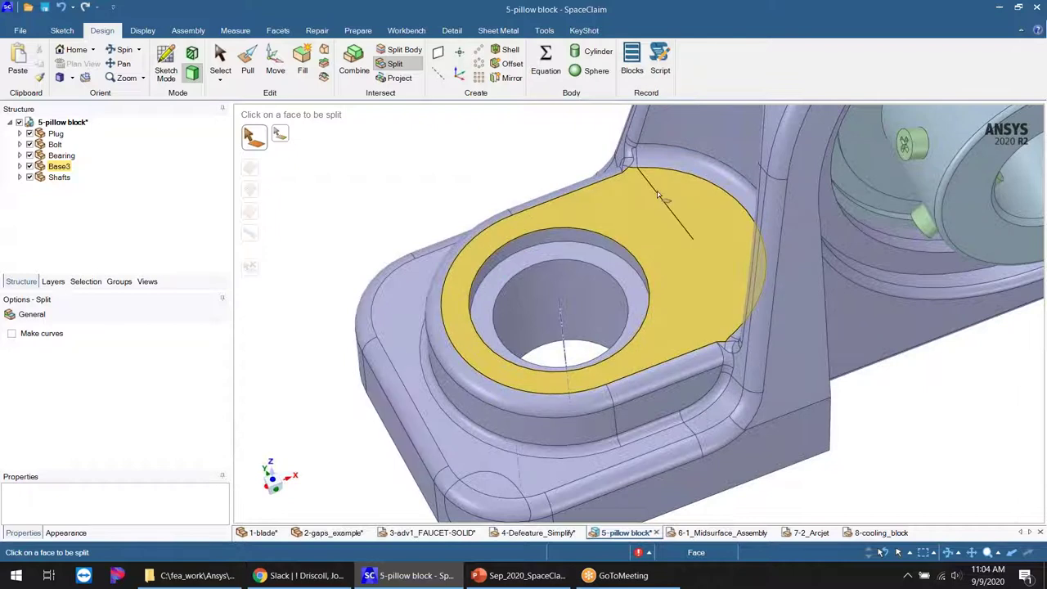
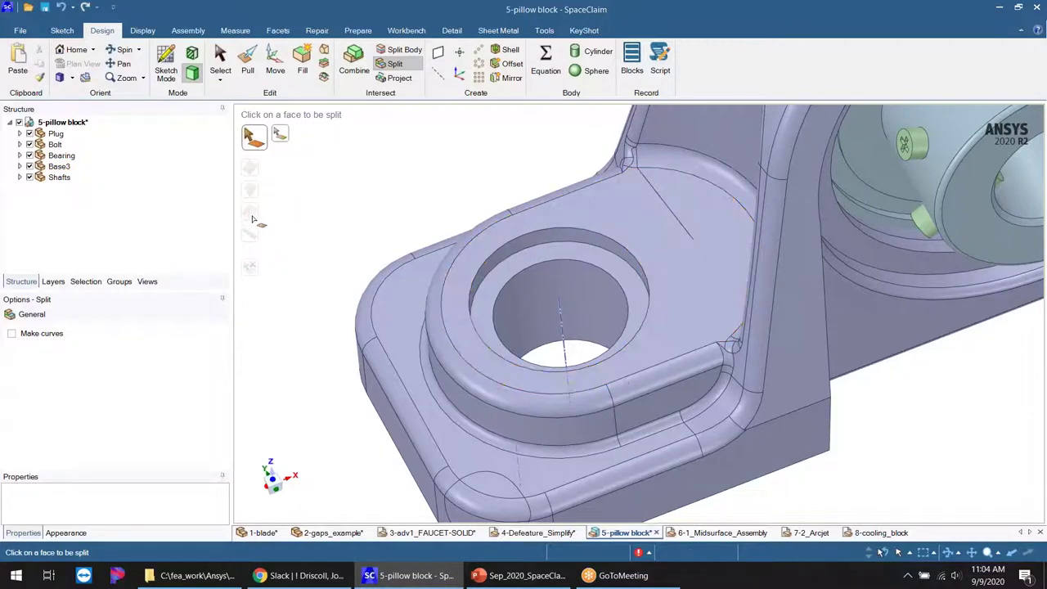
middle_drag(674, 204, 619, 184)
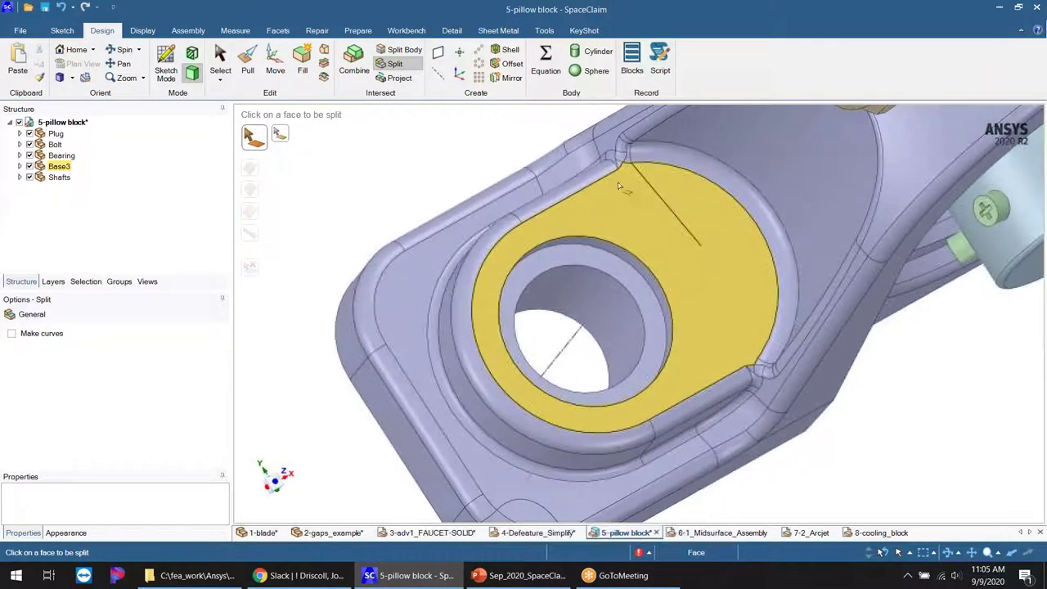
middle_drag(645, 245, 676, 234)
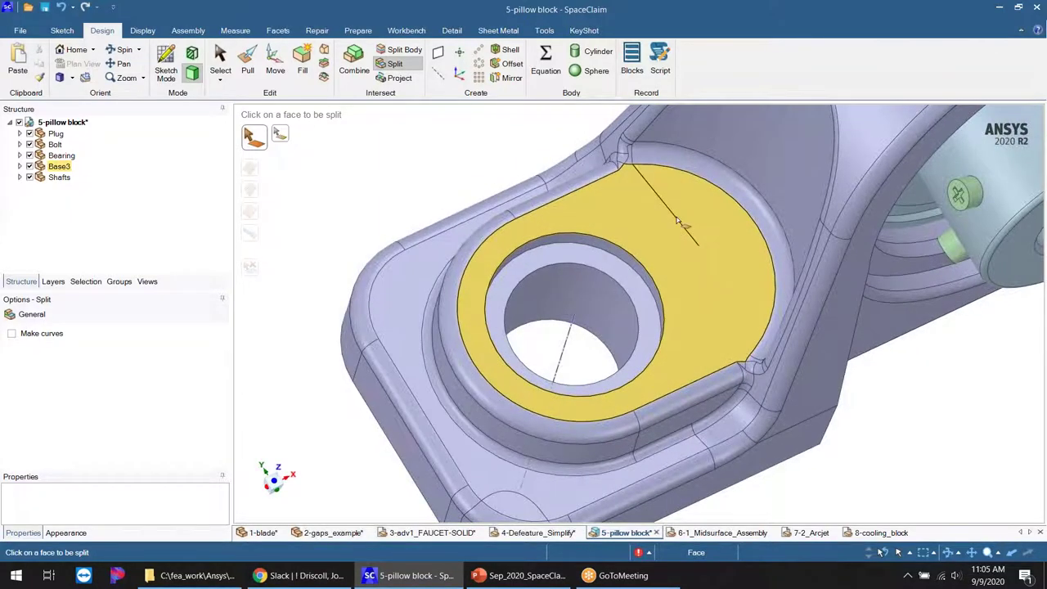
key(Escape)
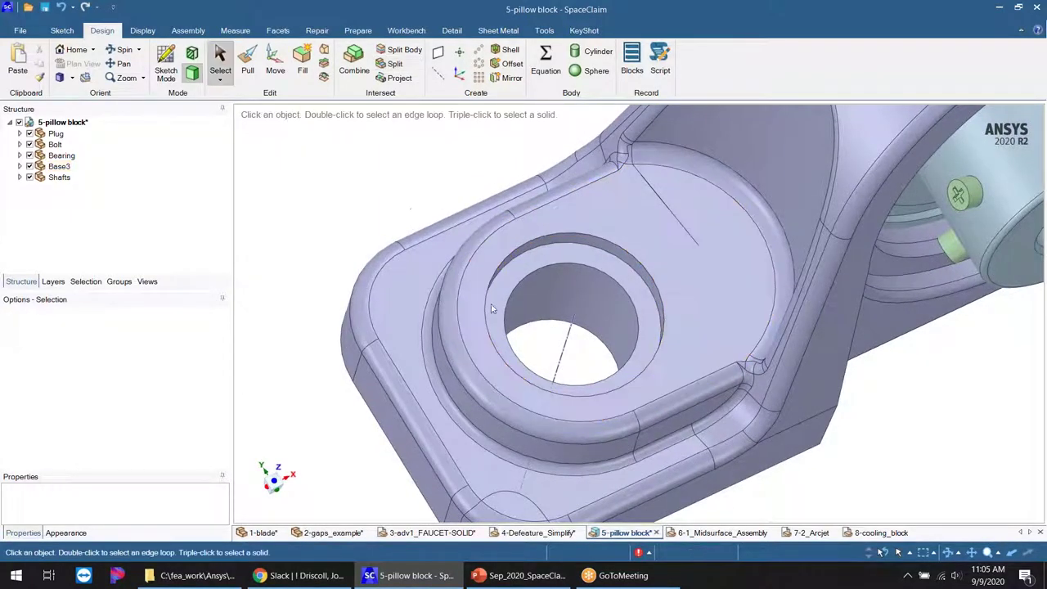
- Hide the Bearing component to expose the inner bore of the pillow block base
middle_drag(549, 315, 531, 276)
scroll(589, 341, down, 4)
ctrl+middle_drag(678, 327, 600, 350)
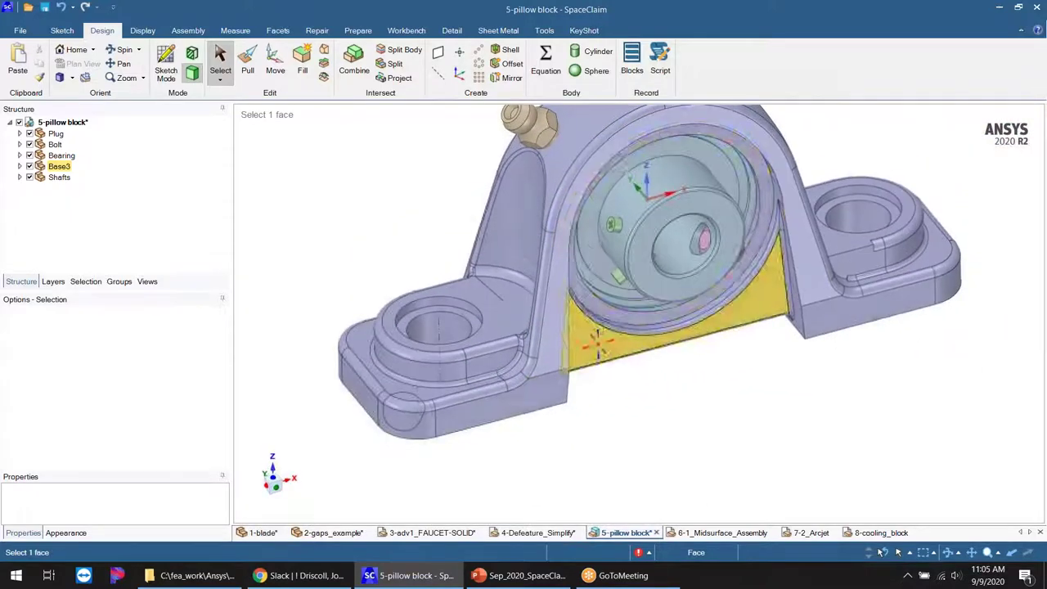
click(29, 156)
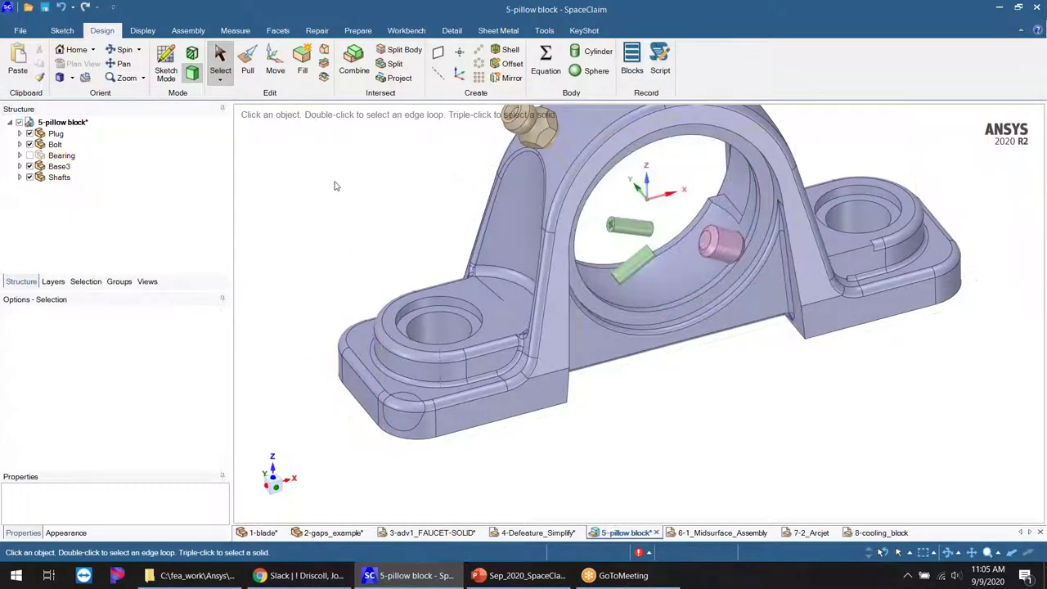
- Split the base's inner bore face, using the mounting boss's flat top face as the splitter
click(391, 64)
middle_drag(650, 350, 666, 365)
ctrl+middle_drag(588, 320, 613, 367)
scroll(613, 367, up, 2)
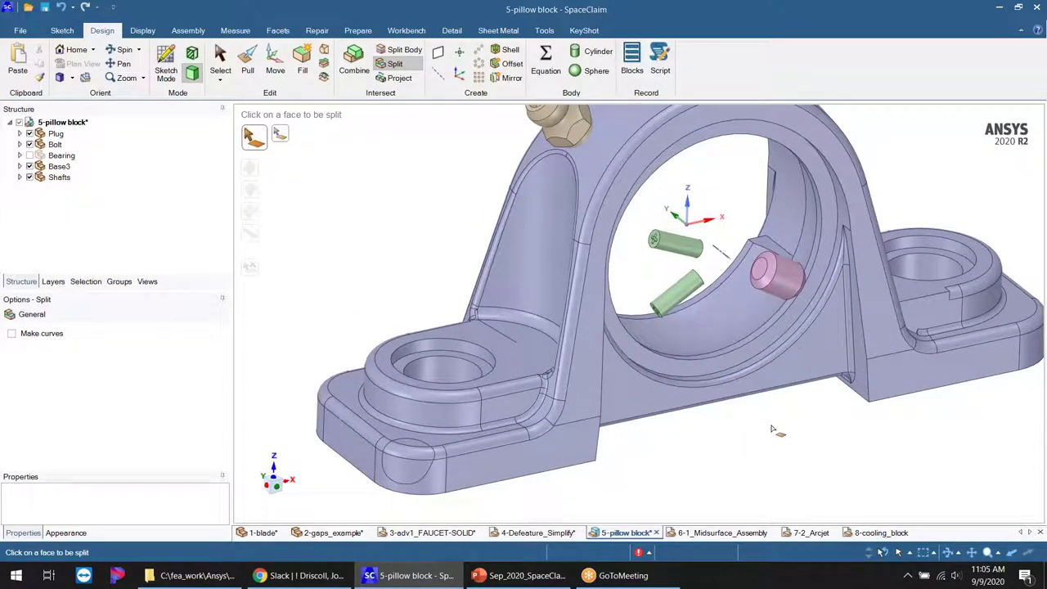
middle_drag(743, 444, 727, 447)
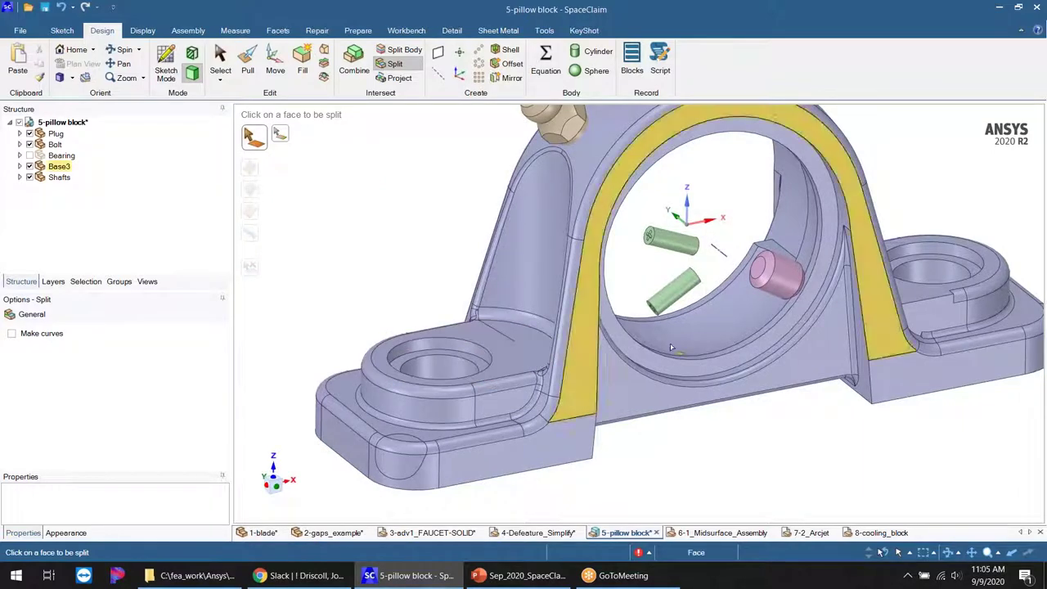
middle_drag(724, 348, 676, 362)
click(725, 326)
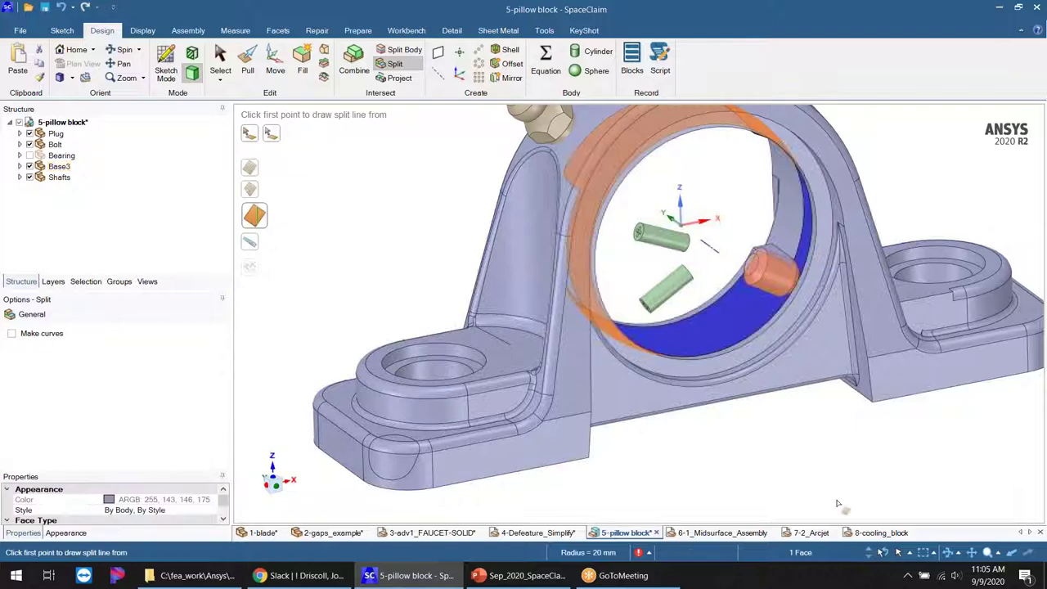
middle_drag(737, 423, 740, 439)
click(249, 246)
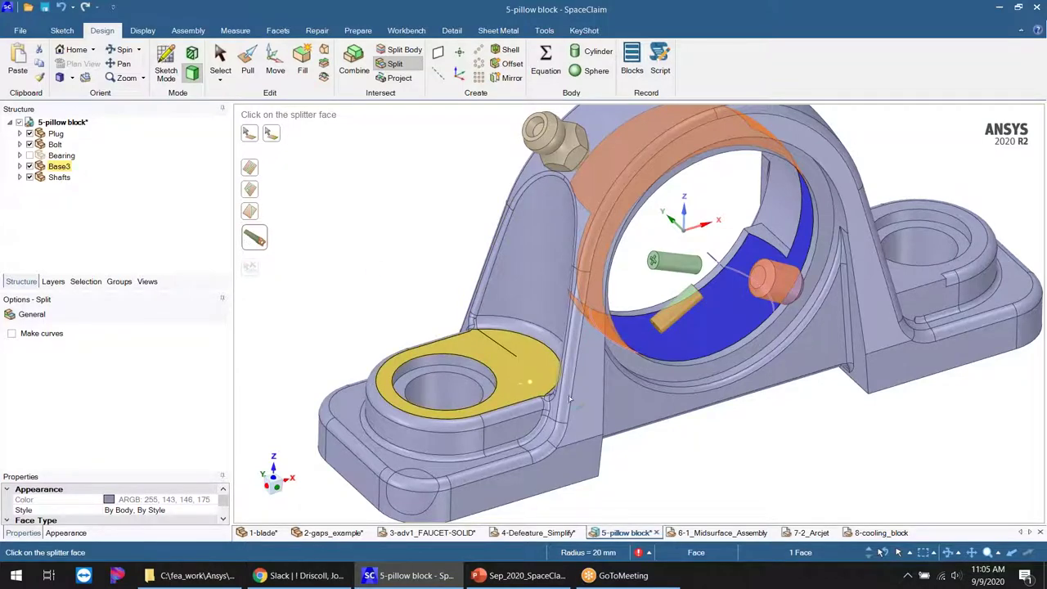
middle_drag(671, 462, 613, 442)
click(643, 365)
middle_drag(642, 364, 613, 374)
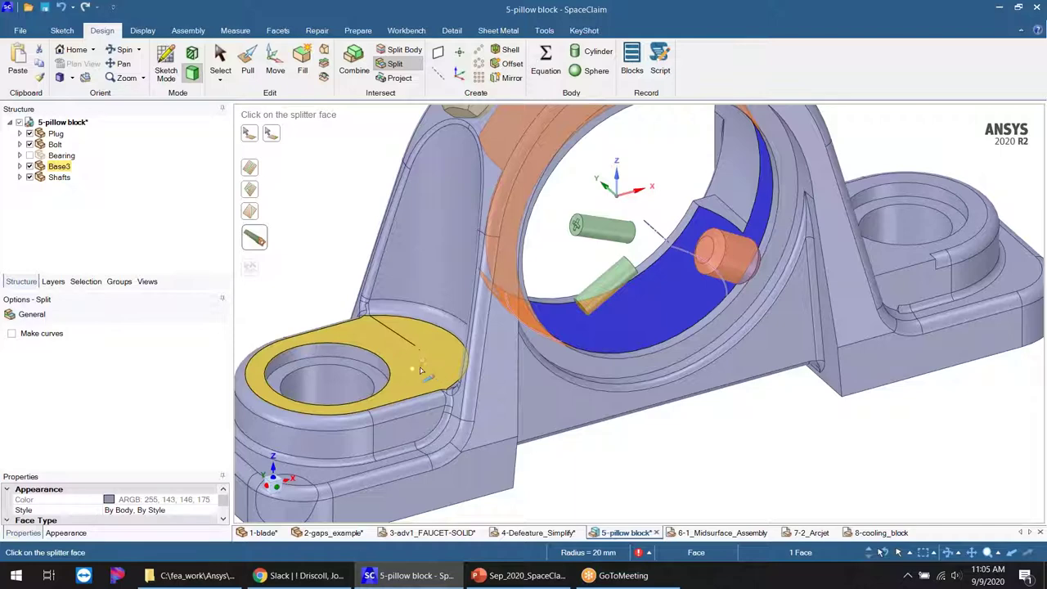
middle_drag(553, 411, 484, 431)
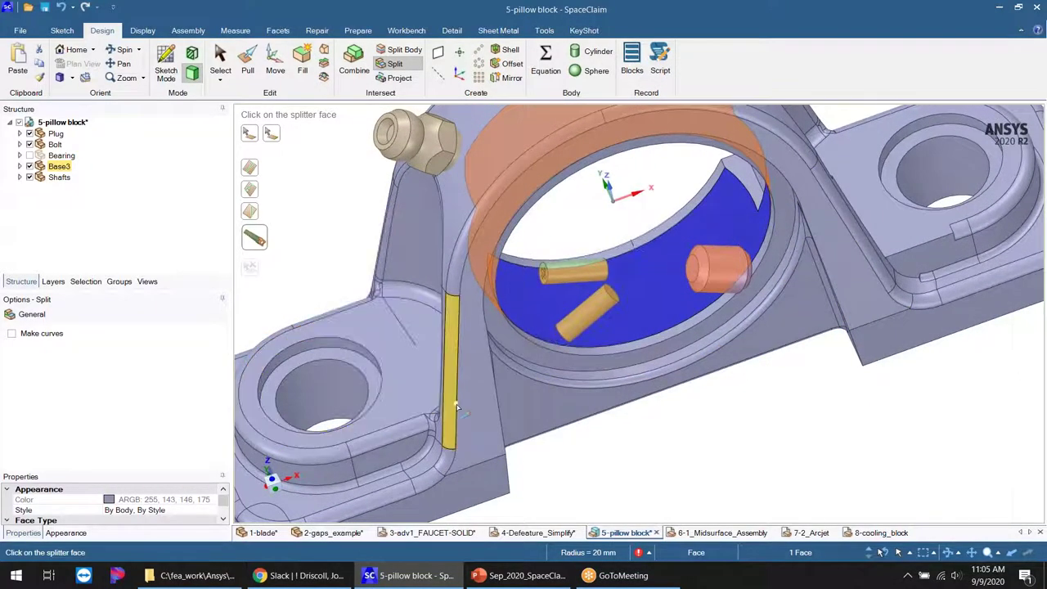
click(415, 390)
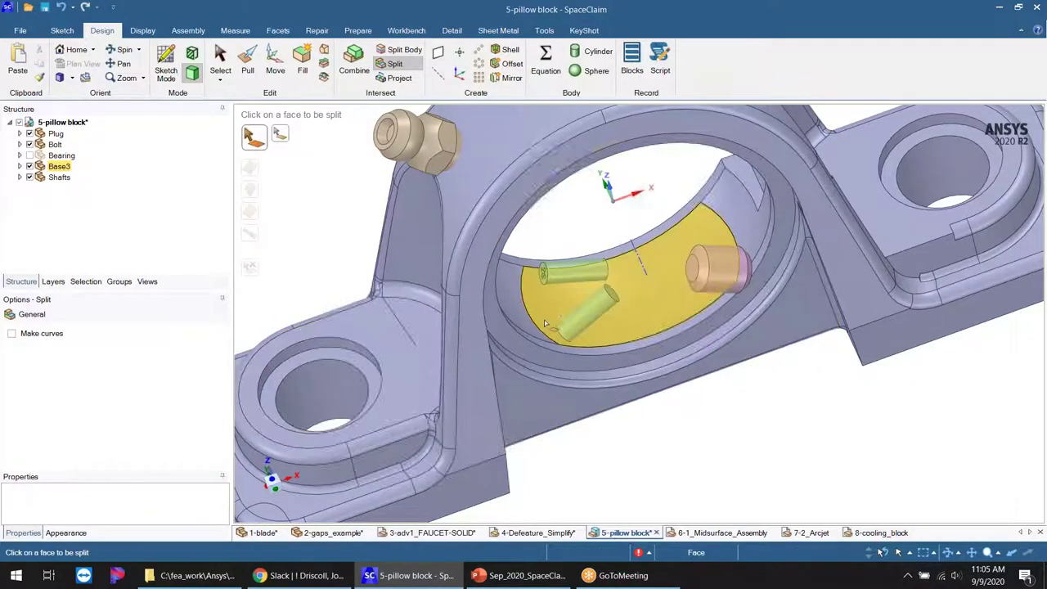
- Examine the split faces inside the base's bore from several angles
middle_drag(715, 226, 726, 215)
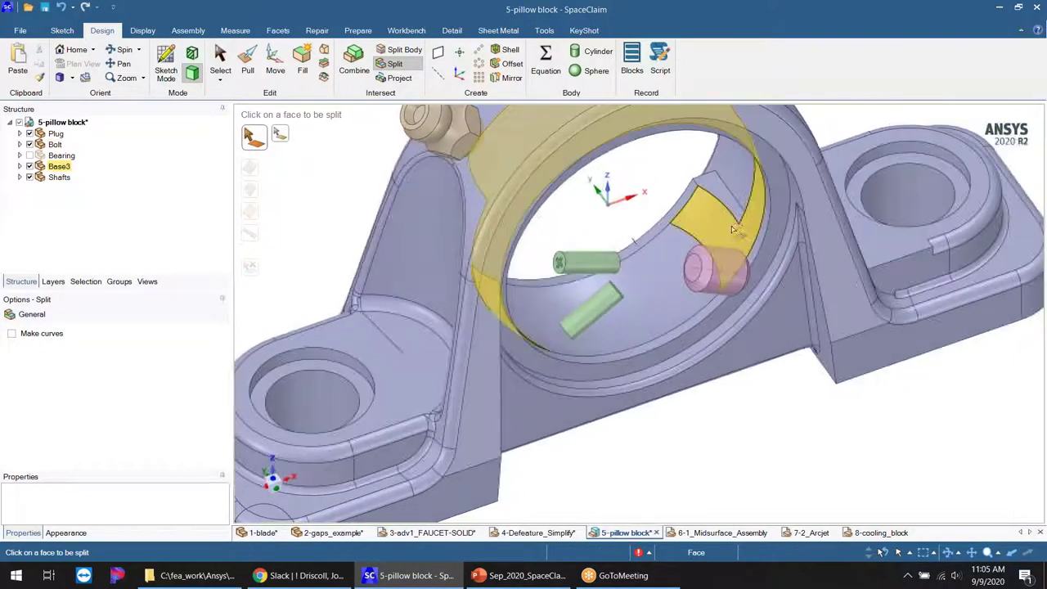
middle_drag(568, 289, 532, 302)
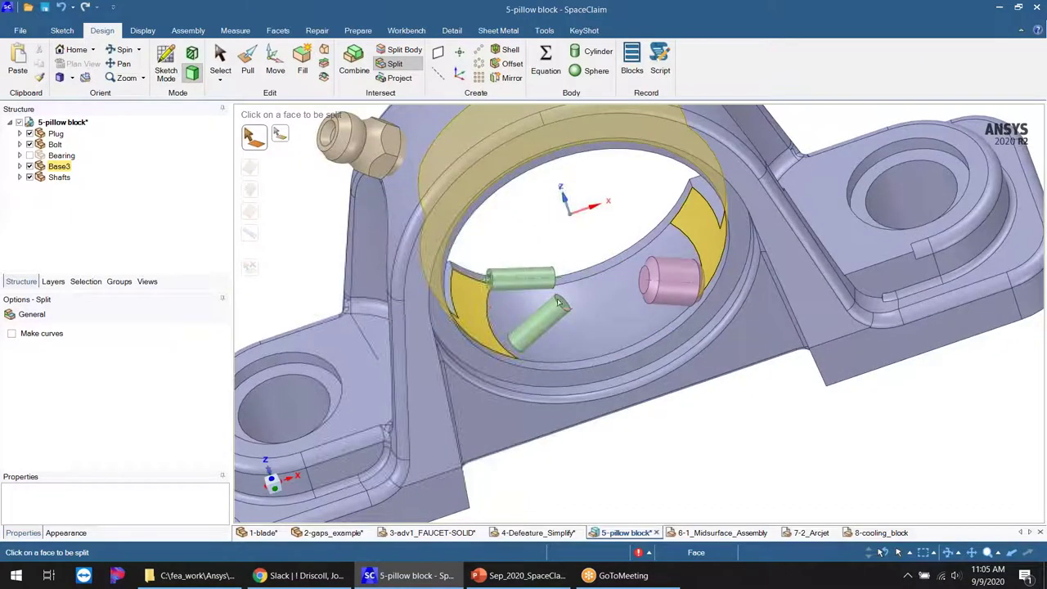
scroll(591, 315, down, 4)
middle_drag(540, 373, 572, 351)
scroll(572, 352, up, 1)
scroll(571, 352, up, 2)
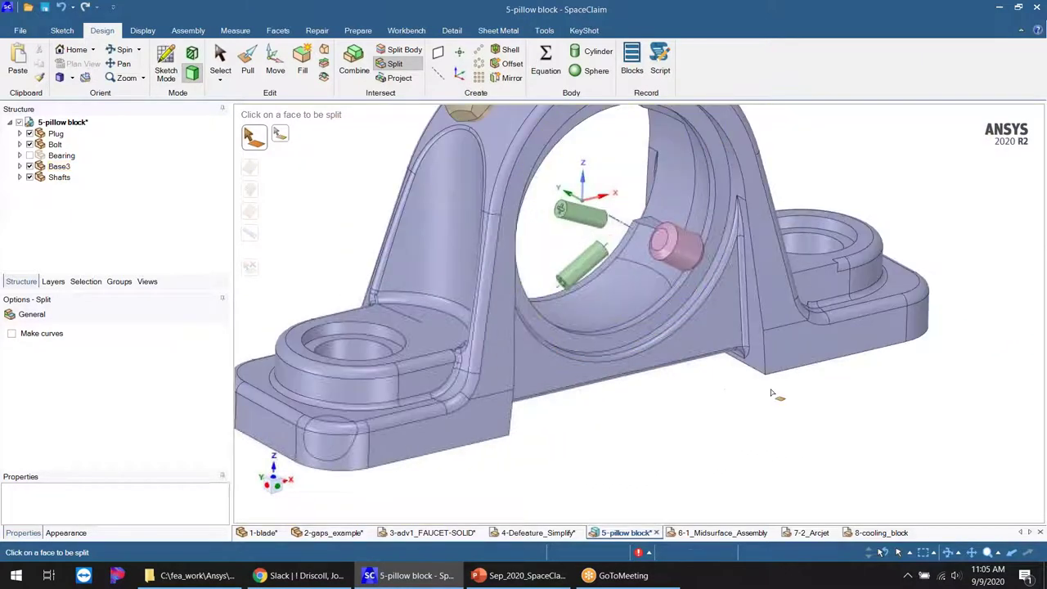
scroll(774, 395, down, 1)
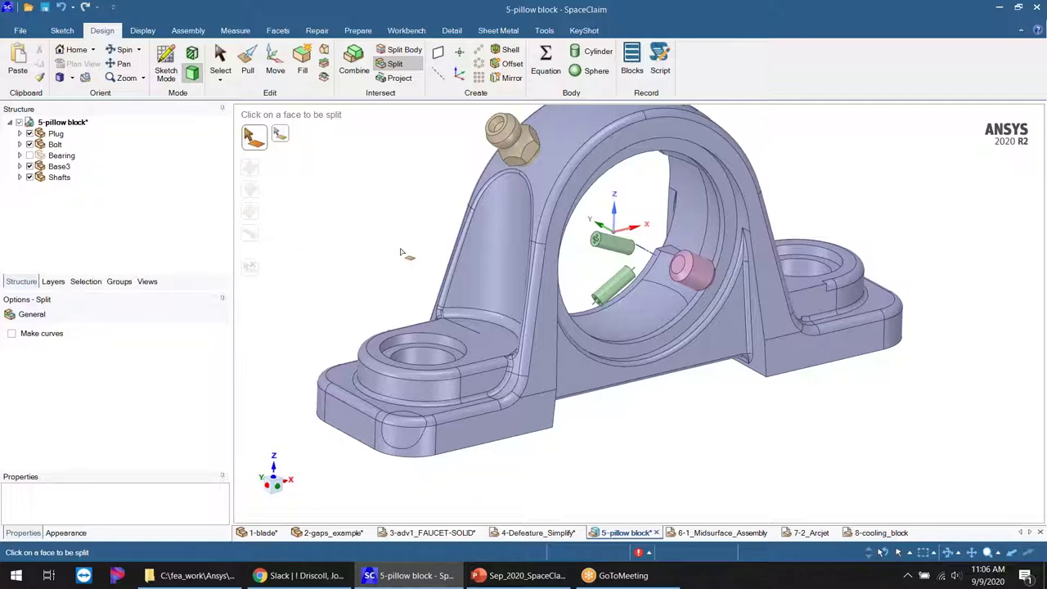
middle_drag(645, 346, 593, 404)
middle_drag(621, 343, 628, 299)
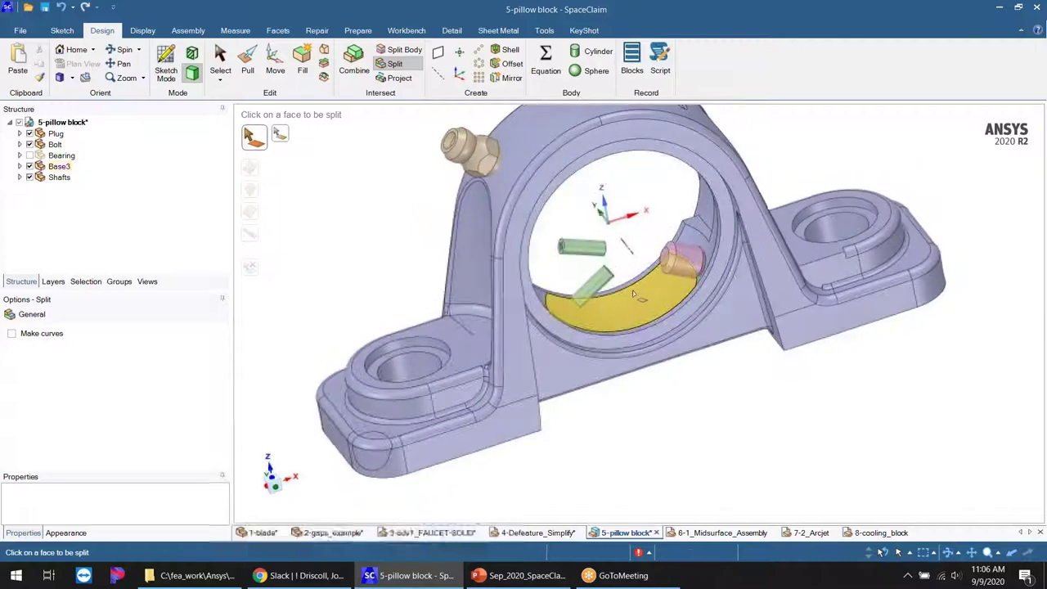
middle_drag(645, 359, 643, 301)
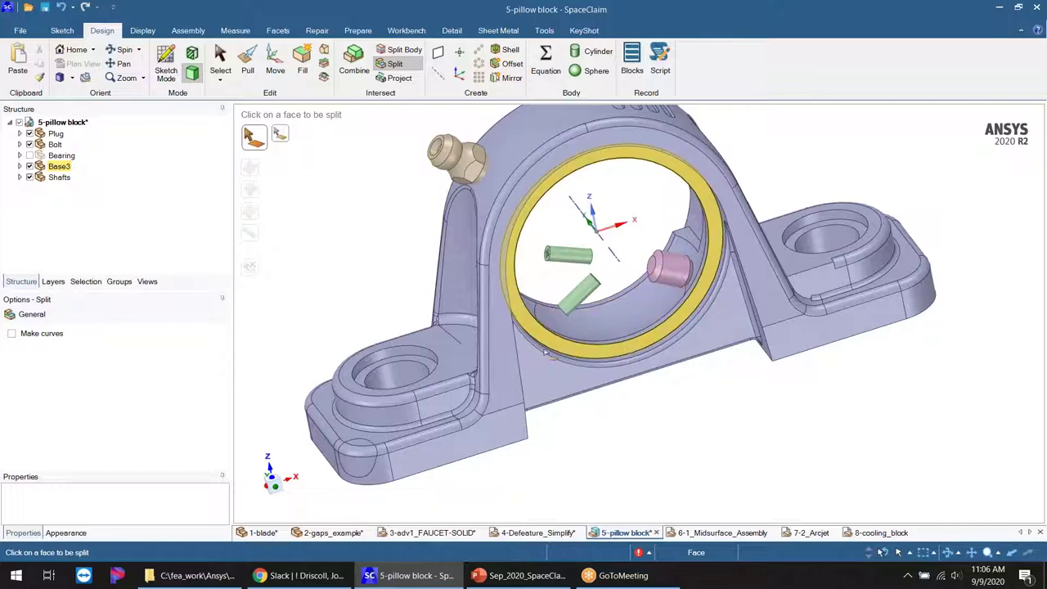
middle_drag(654, 342, 692, 339)
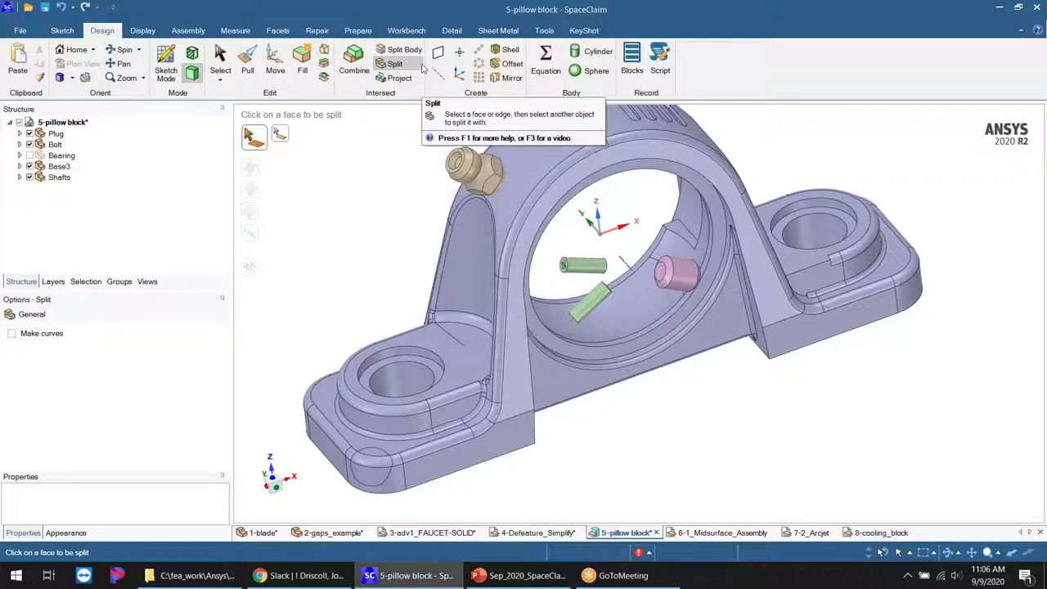
- Show the Bearing component and run Imprint to detect coincident curves between all components
click(360, 33)
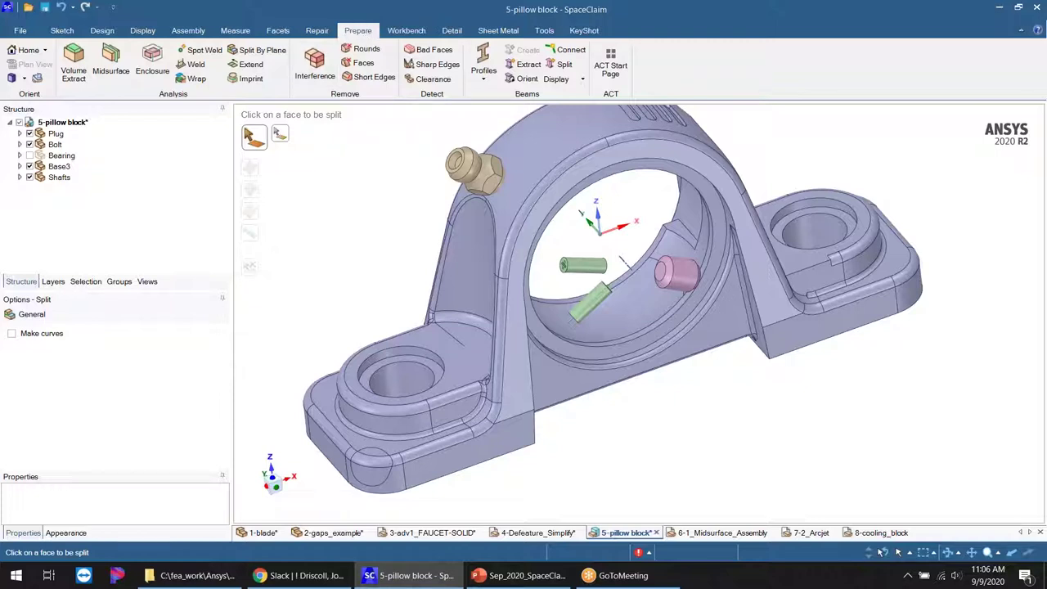
click(248, 80)
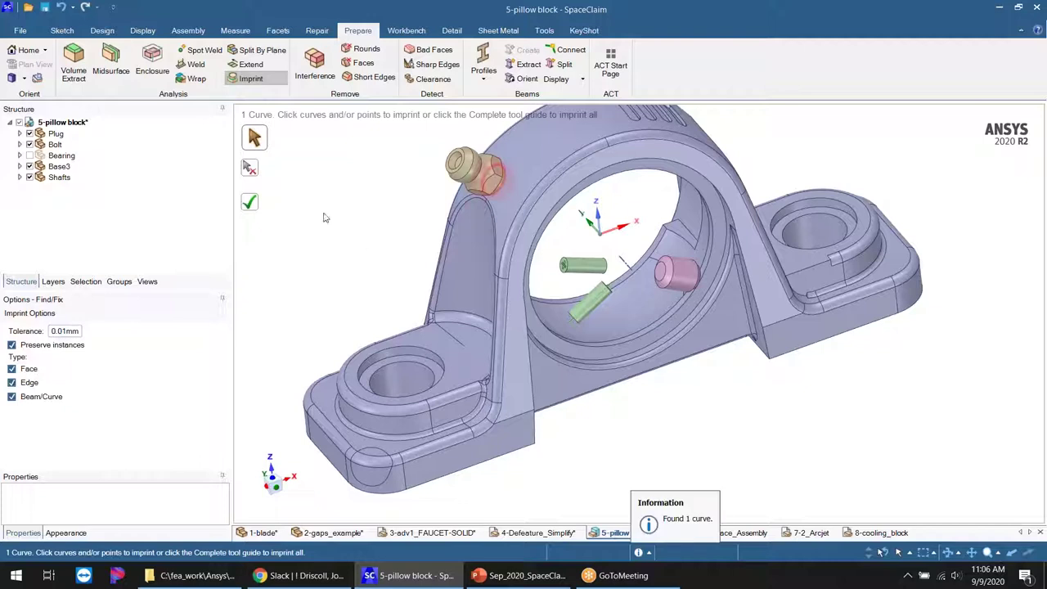
click(30, 155)
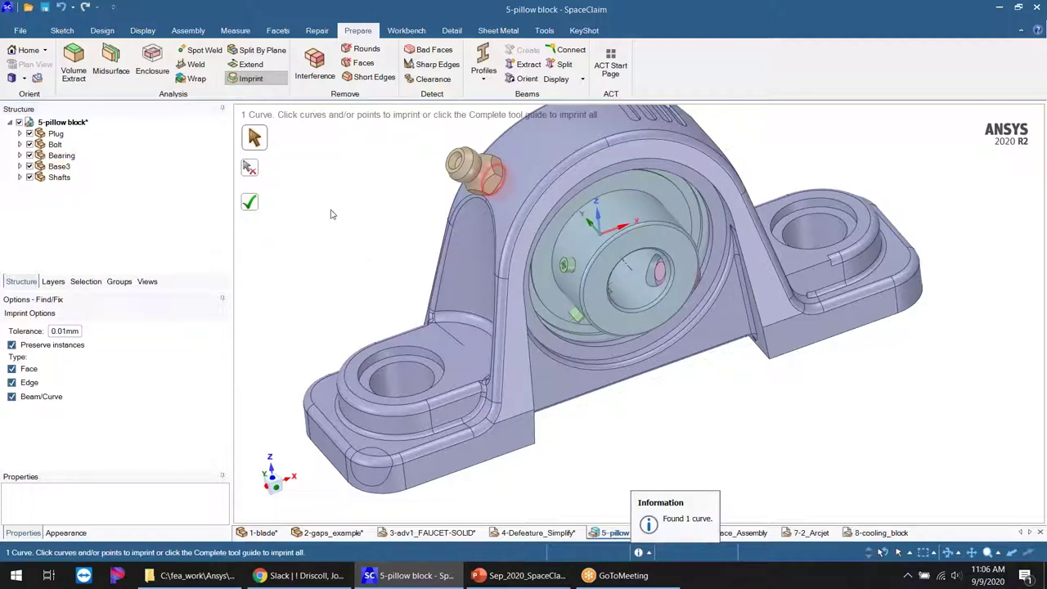
key(Escape)
click(251, 85)
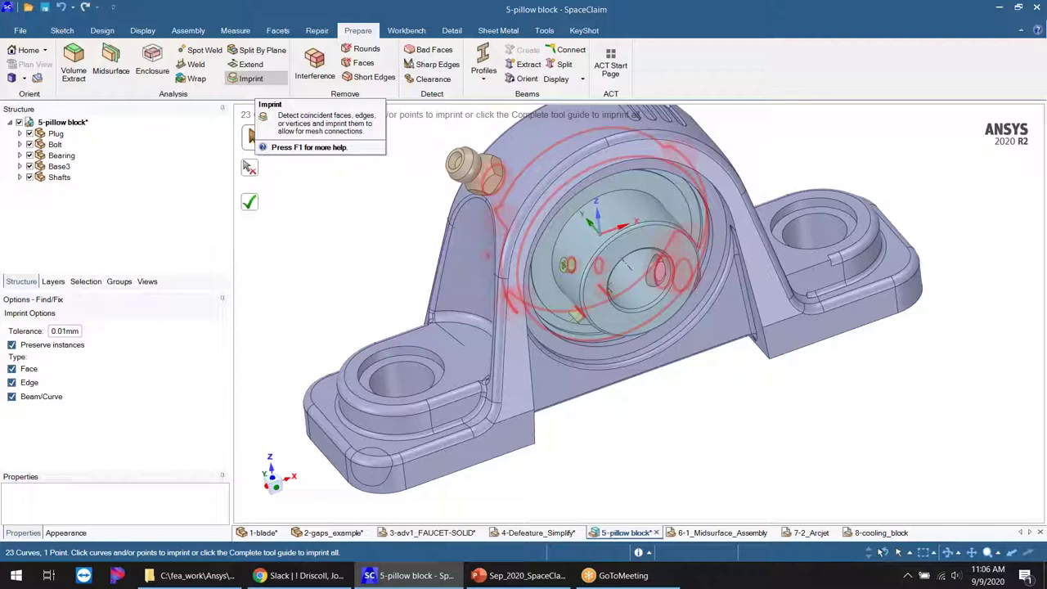
- Examine the detected imprint curves around the bolt, the shafts and the bearing seat
middle_drag(607, 413, 620, 381)
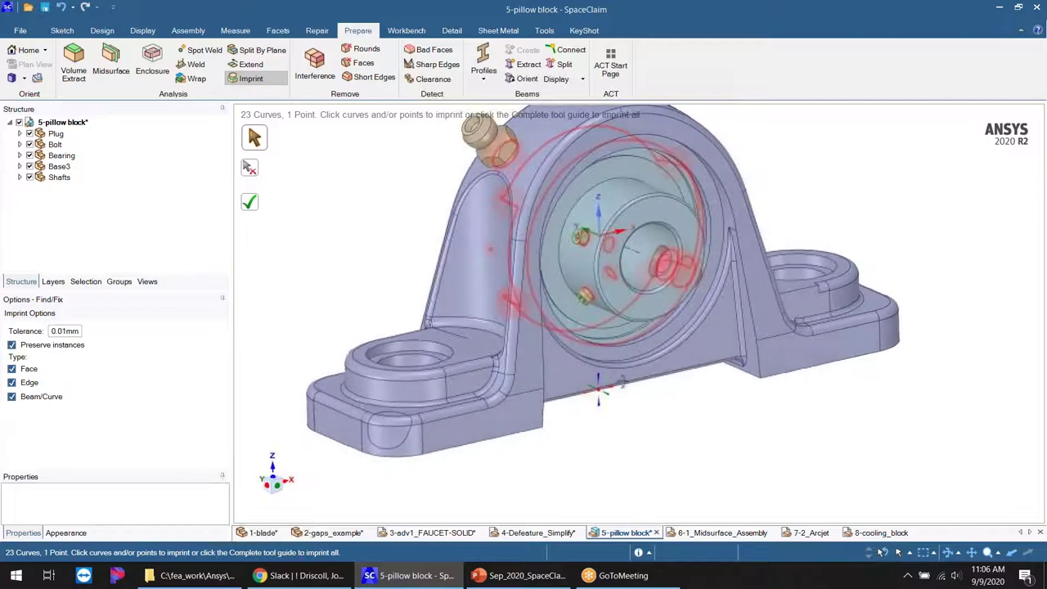
shift+middle_drag(636, 270, 660, 309)
scroll(660, 309, up, 2)
middle_drag(687, 395, 646, 337)
scroll(627, 388, up, 1)
scroll(575, 343, up, 1)
scroll(658, 344, down, 1)
middle_drag(674, 352, 708, 287)
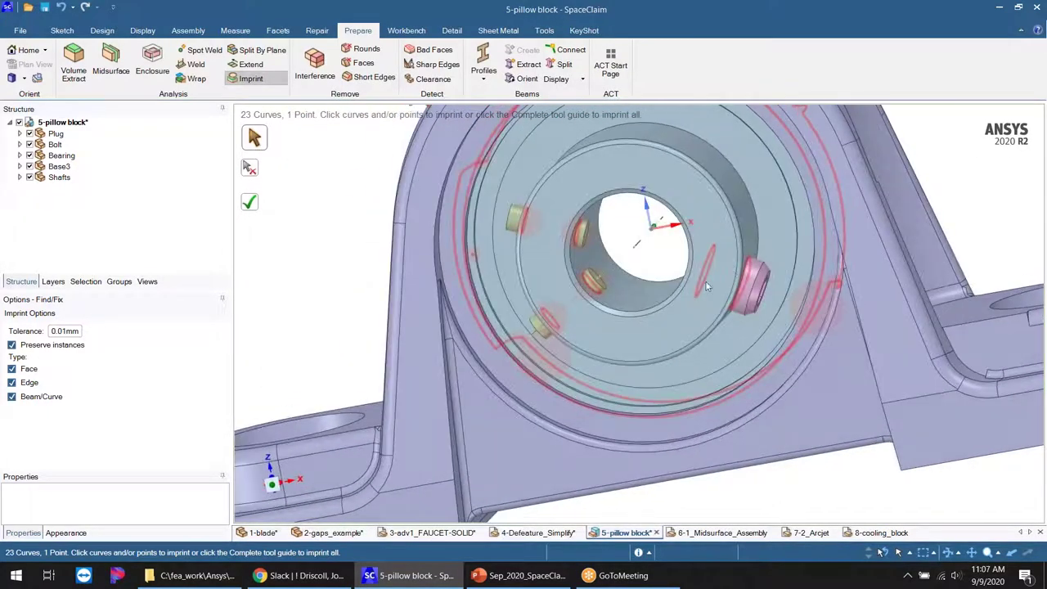
middle_drag(563, 280, 598, 282)
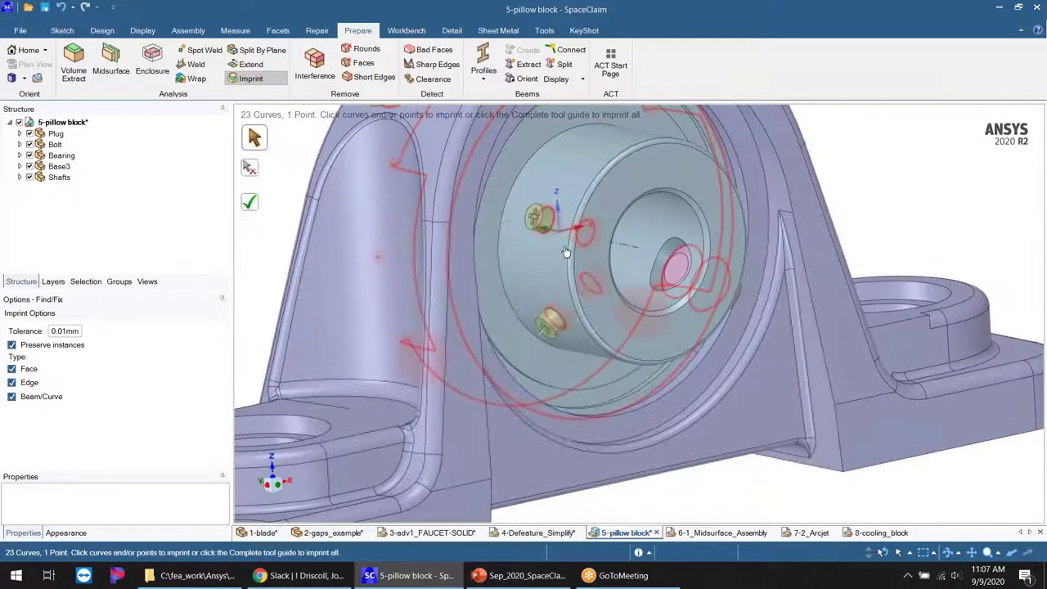
middle_drag(537, 262, 697, 282)
middle_drag(624, 315, 553, 250)
- Hide the Bearing and inspect the cylindrical faces of the bolt and the two shafts
click(30, 155)
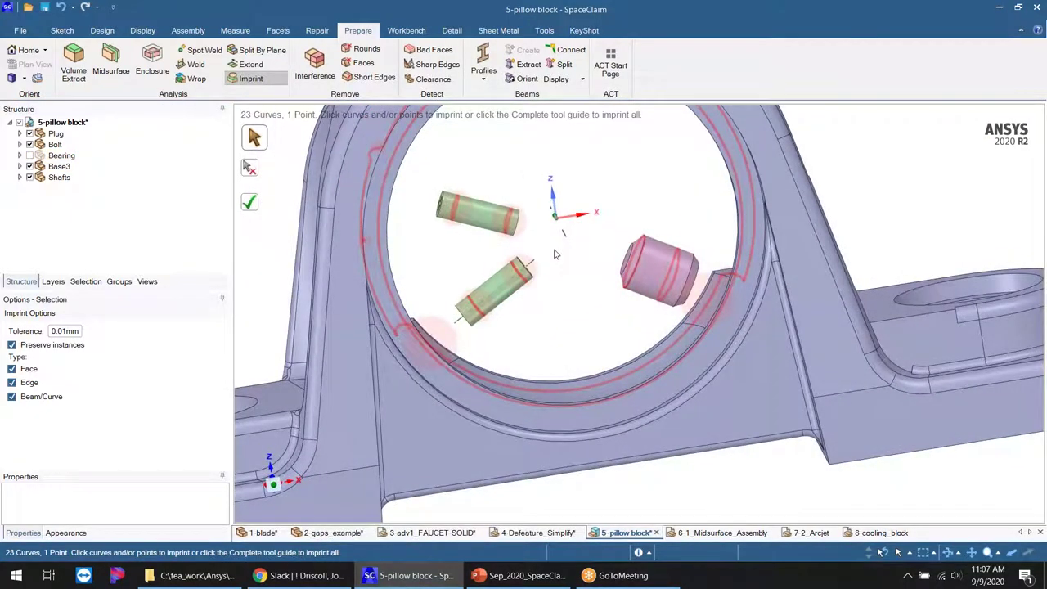
key(Escape)
click(669, 265)
click(478, 213)
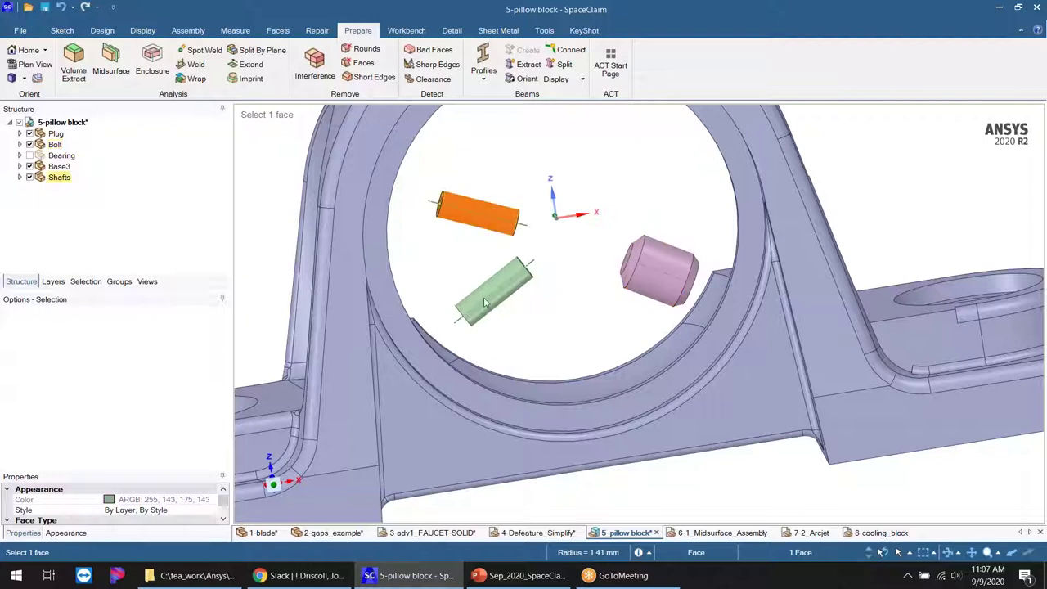
click(553, 322)
click(462, 206)
click(493, 291)
click(631, 255)
click(659, 272)
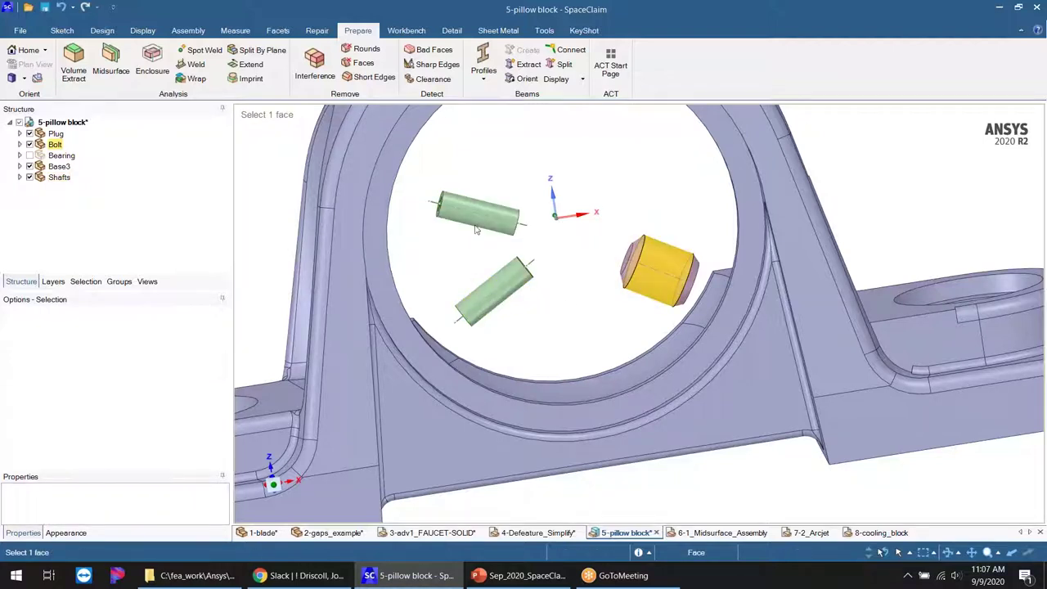
ctrl+click(655, 271)
- Show the Bearing component again and rerun Imprint to detect the coincident curves
click(250, 80)
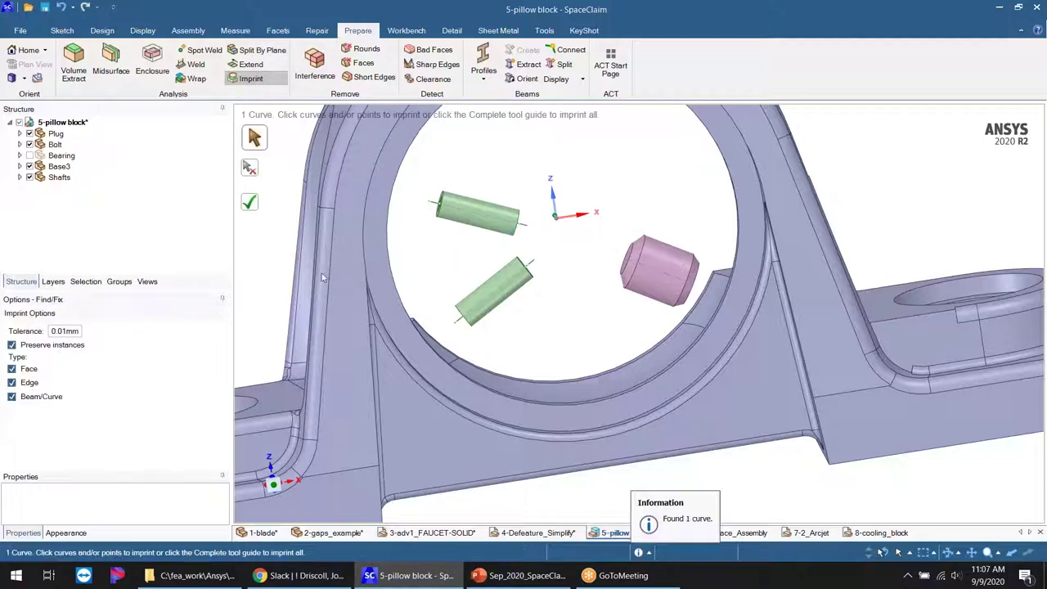
key(Escape)
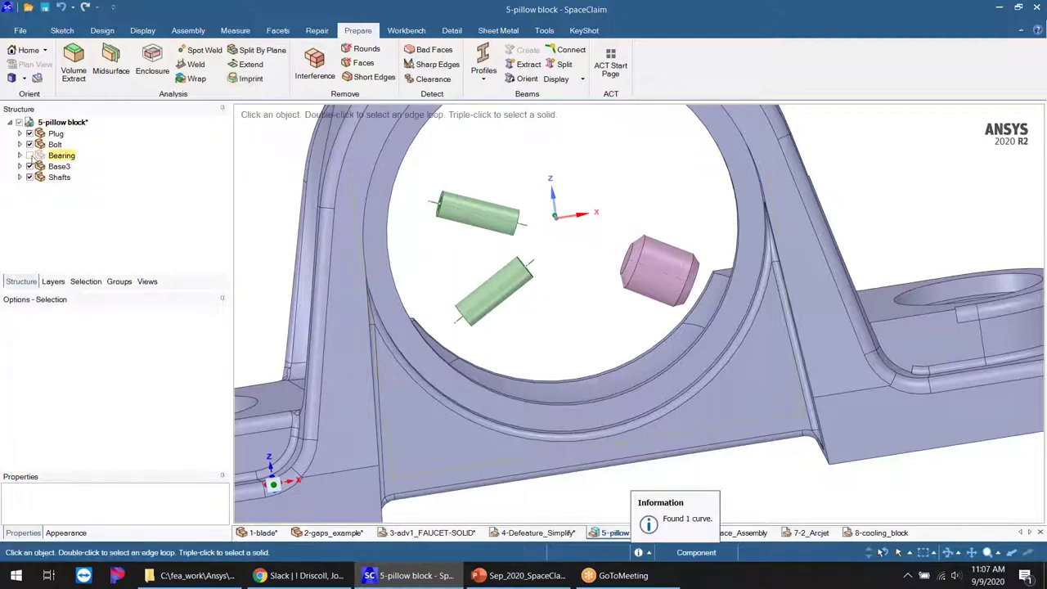
click(30, 156)
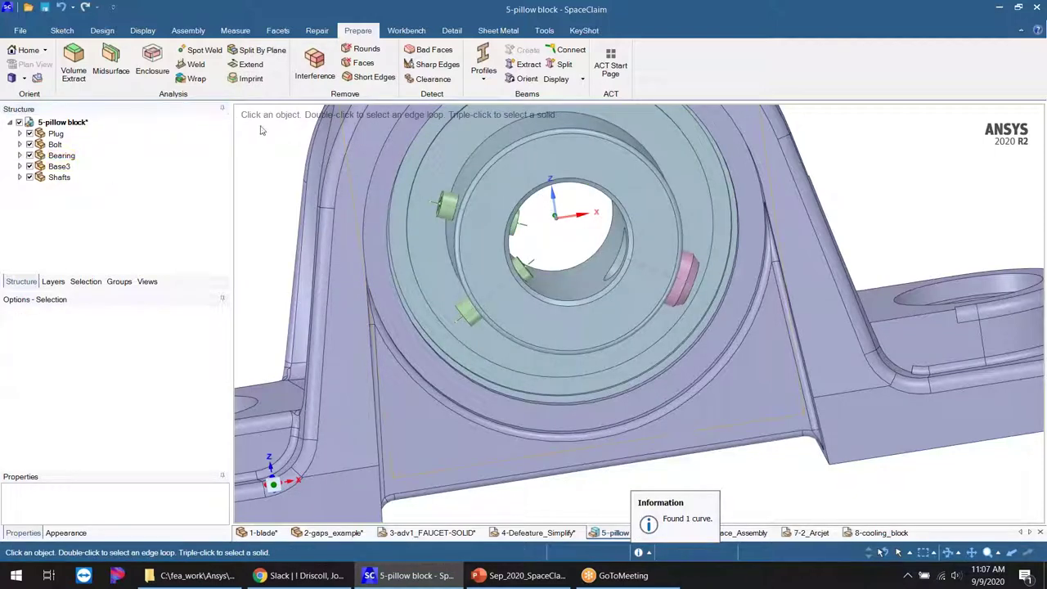
click(250, 79)
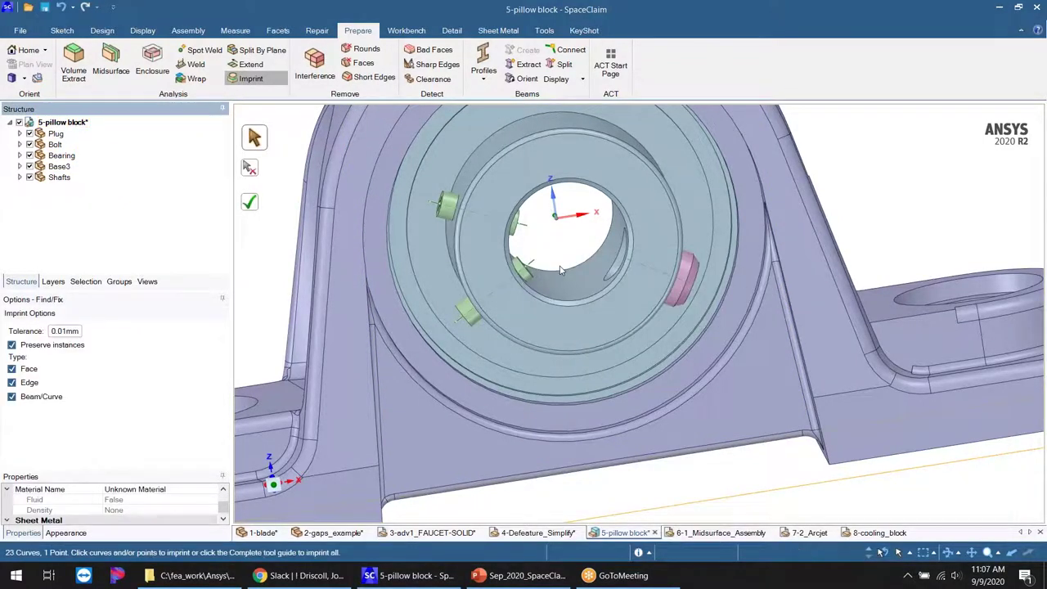
- Imprint the two detected curves on each of the two green shafts
middle_drag(566, 303, 528, 315)
scroll(553, 286, up, 2)
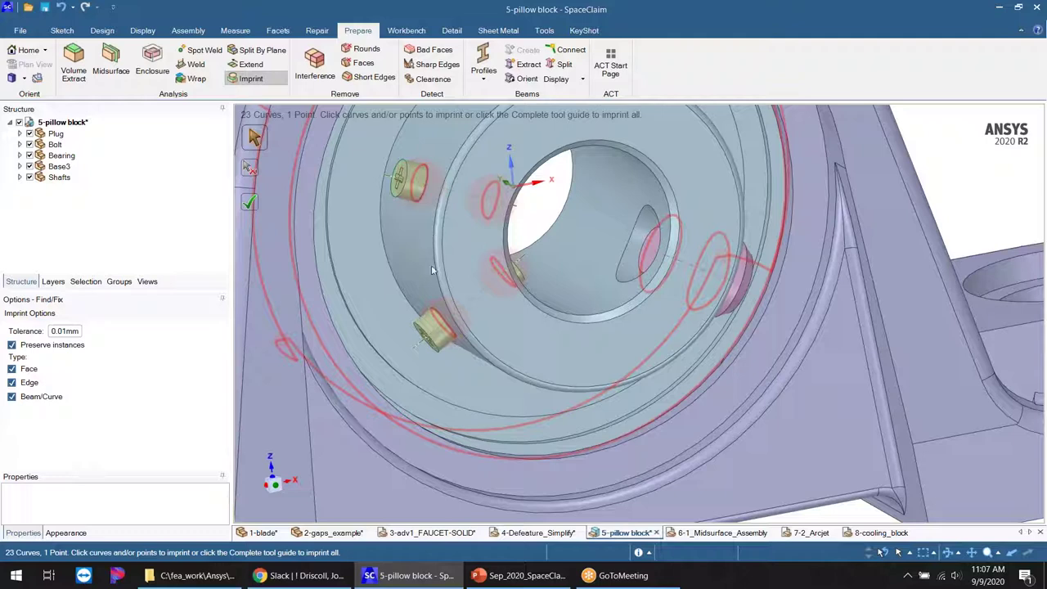
click(489, 218)
click(426, 200)
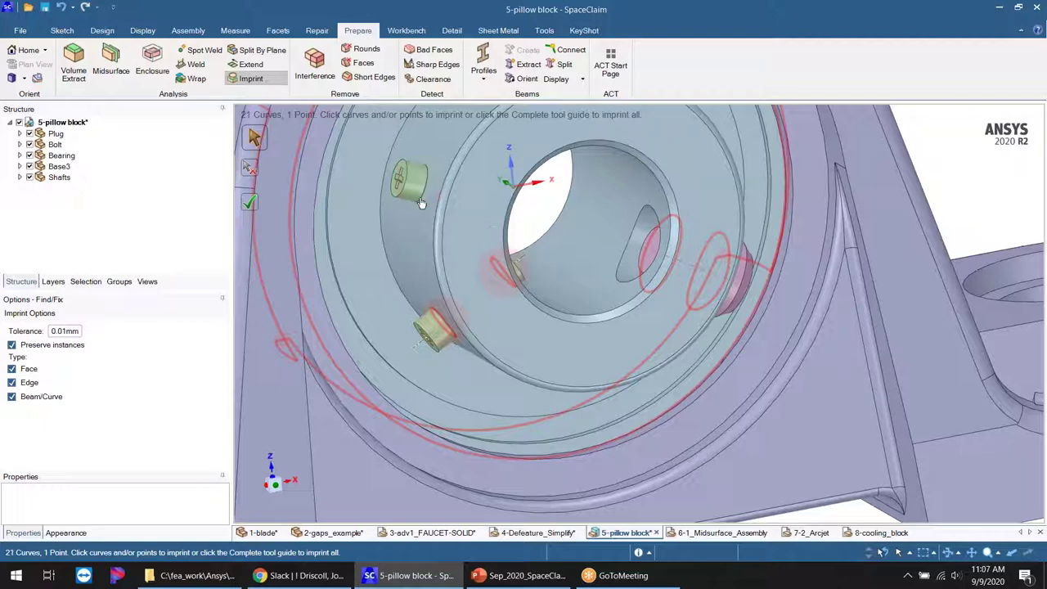
click(502, 270)
click(451, 321)
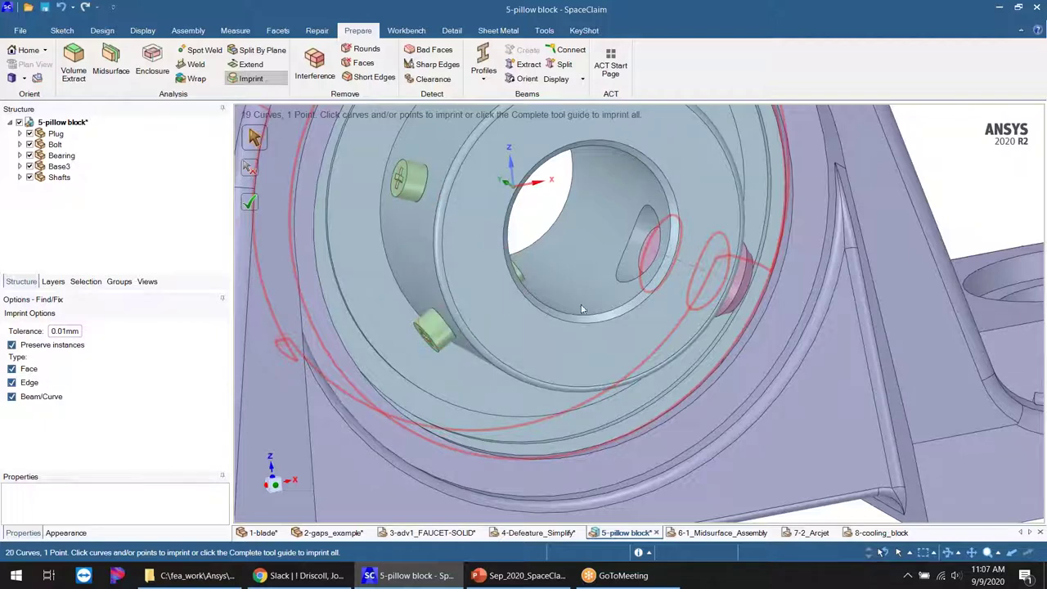
- Imprint the two detected curves on the pink bolt and hide the Bearing component to expose the imprinted edges
click(658, 241)
click(727, 243)
middle_drag(661, 318, 592, 299)
key(Escape)
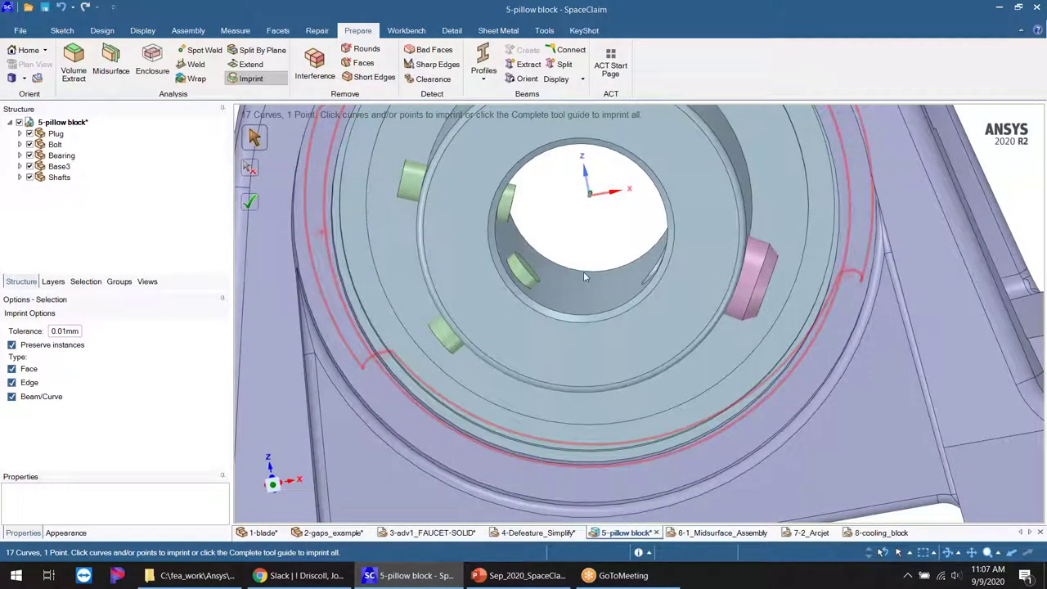
click(30, 156)
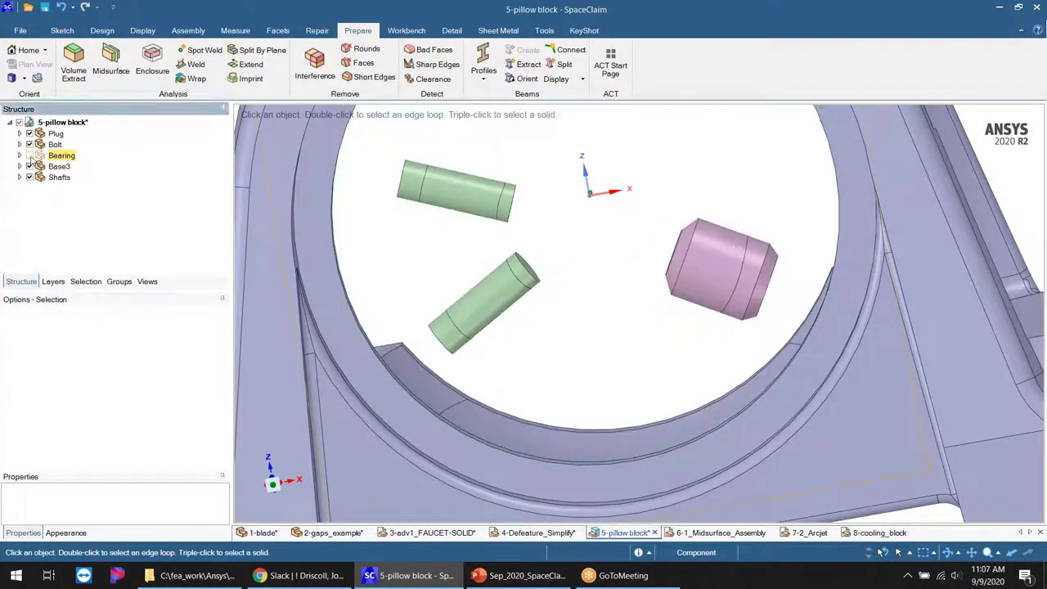
- Examine the pink bolt's cylindrical faces and the edges imprinted around them
middle_drag(642, 339, 720, 235)
click(720, 235)
middle_drag(666, 320, 623, 307)
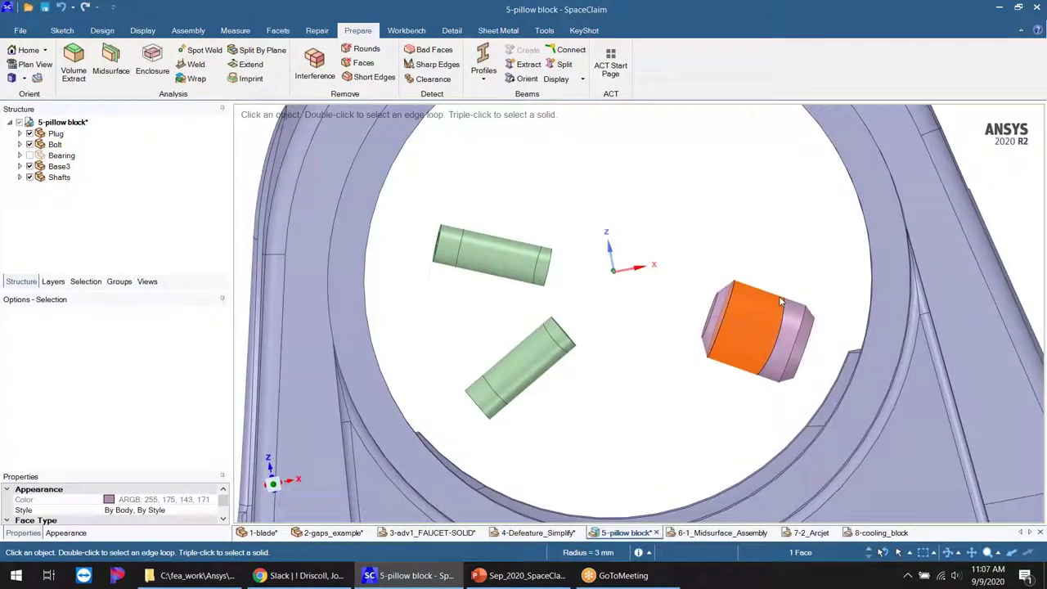
click(787, 271)
middle_drag(774, 377, 772, 370)
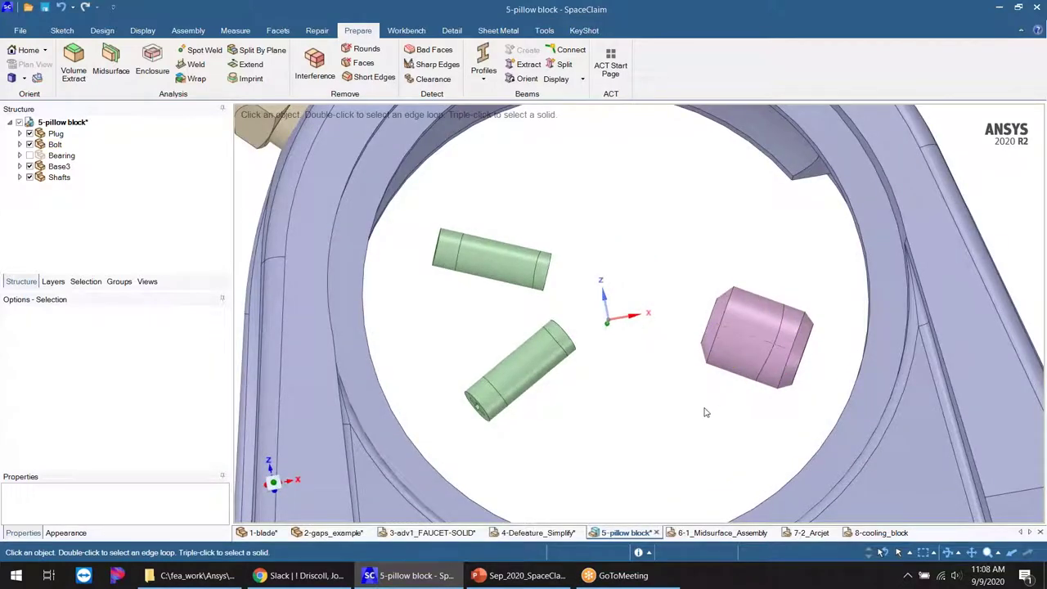
middle_drag(700, 415, 724, 323)
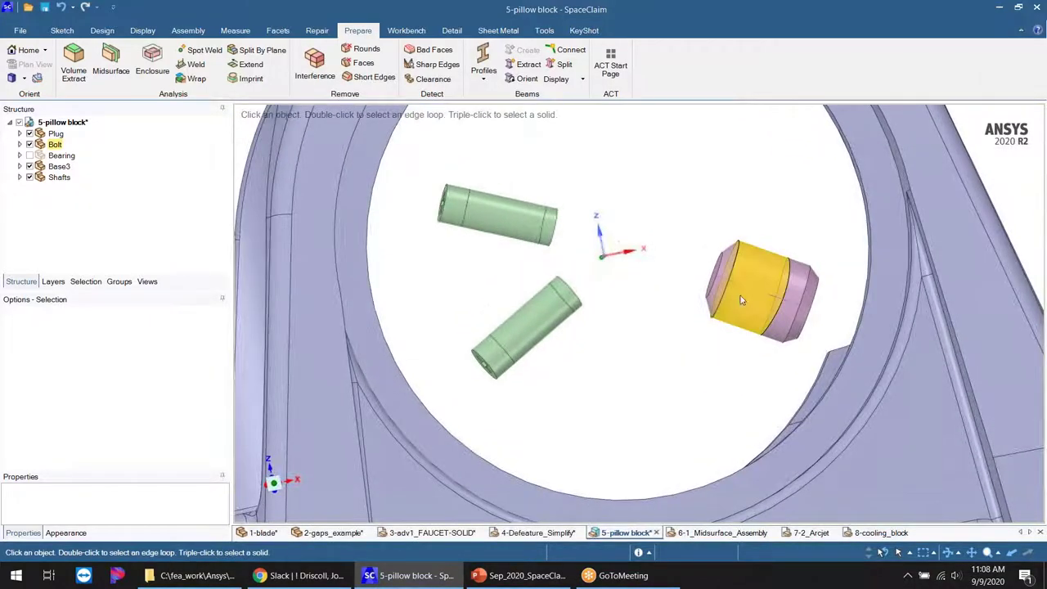
scroll(756, 278, up, 3)
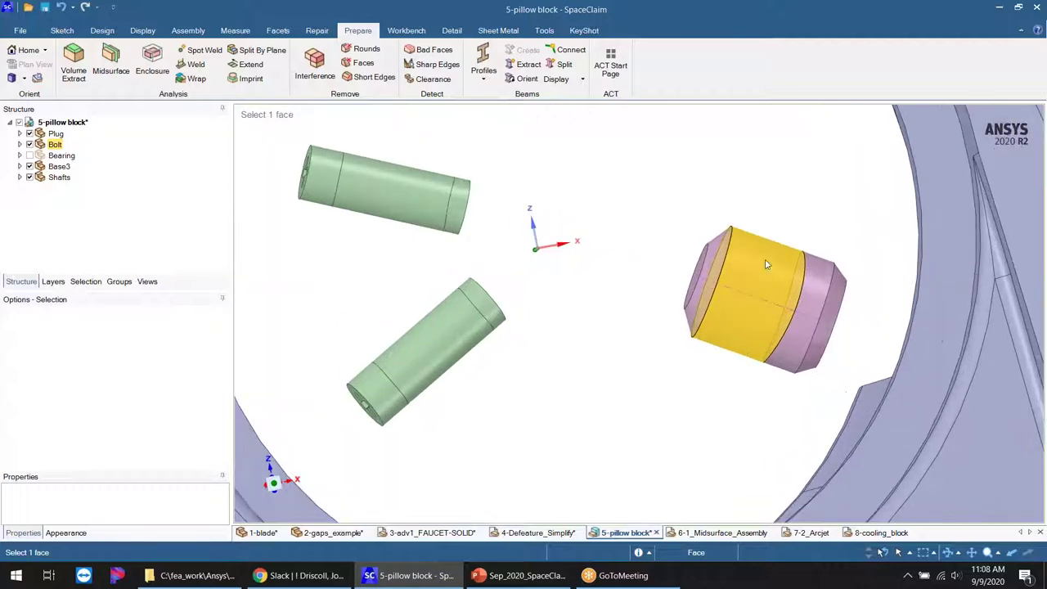
scroll(736, 299, down, 3)
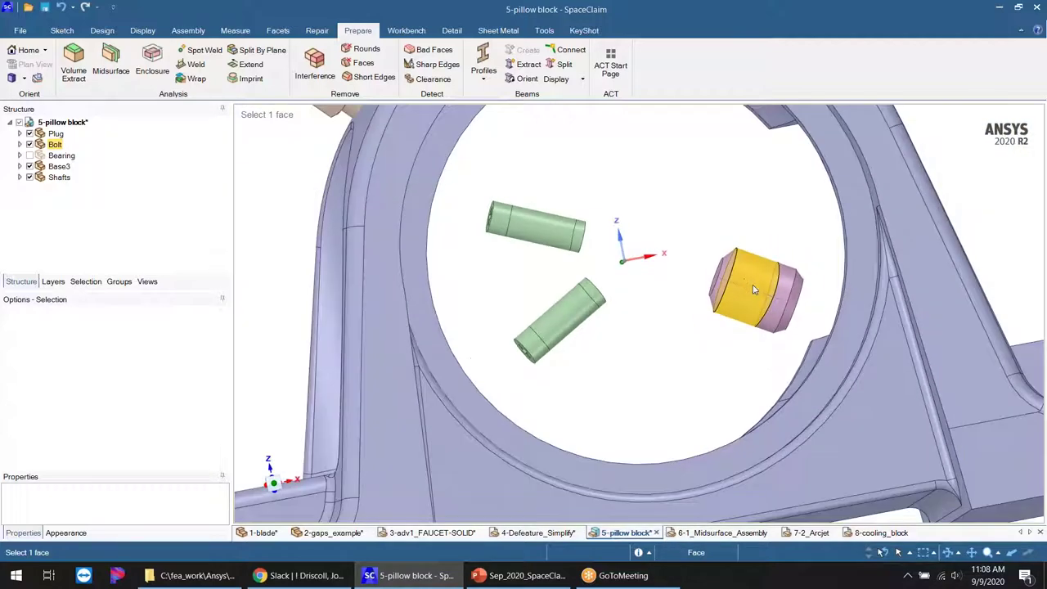
click(723, 334)
middle_drag(707, 355, 661, 345)
scroll(613, 276, up, 1)
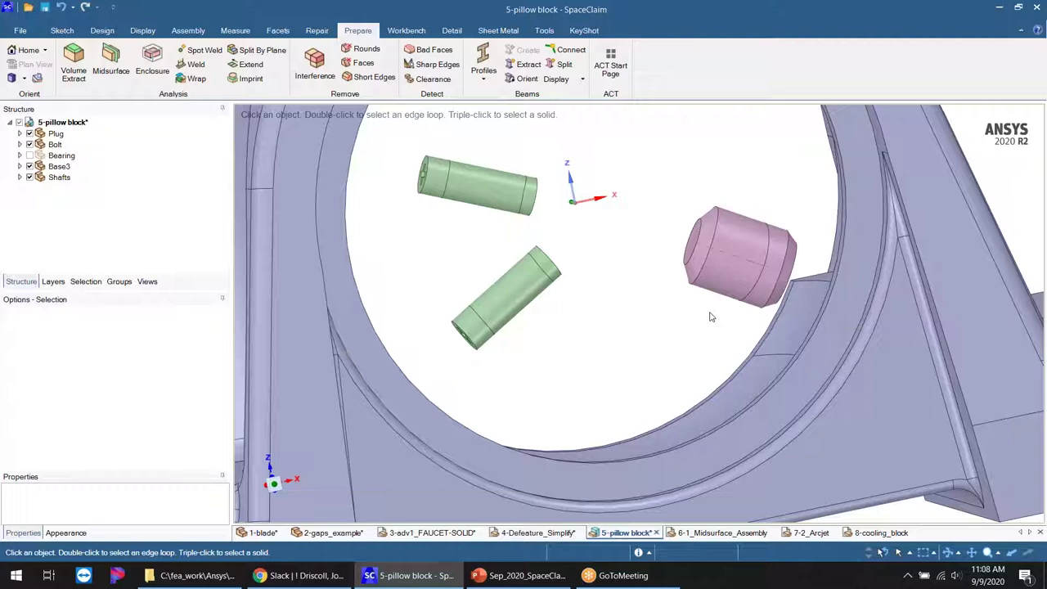
- Compare the middle cylindrical faces between the imprinted edges on the upper green shaft and the pink bolt
scroll(509, 173, up, 3)
click(499, 178)
click(509, 148)
click(479, 178)
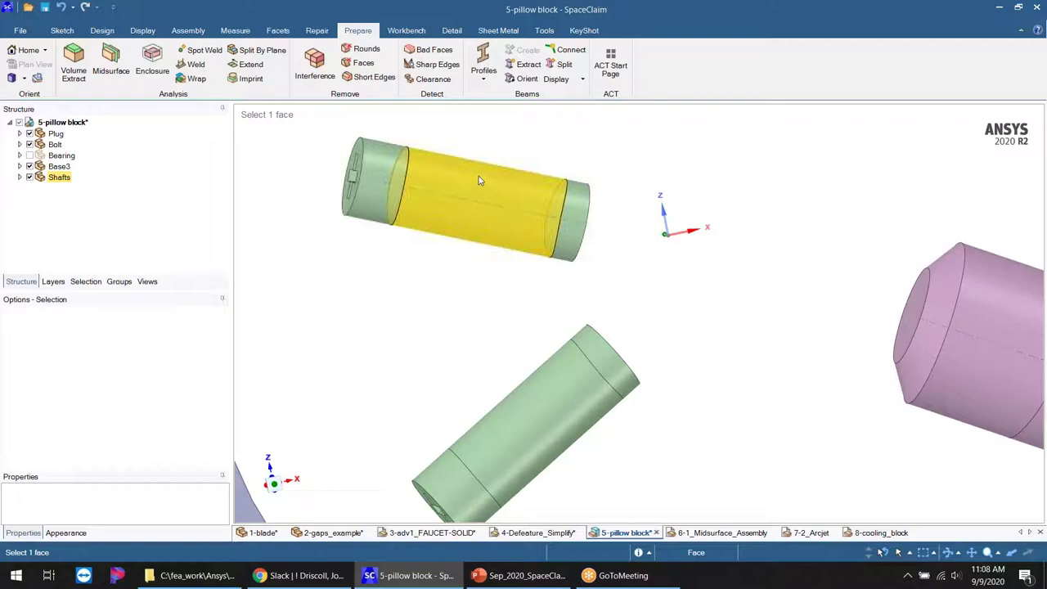
scroll(480, 182, down, 3)
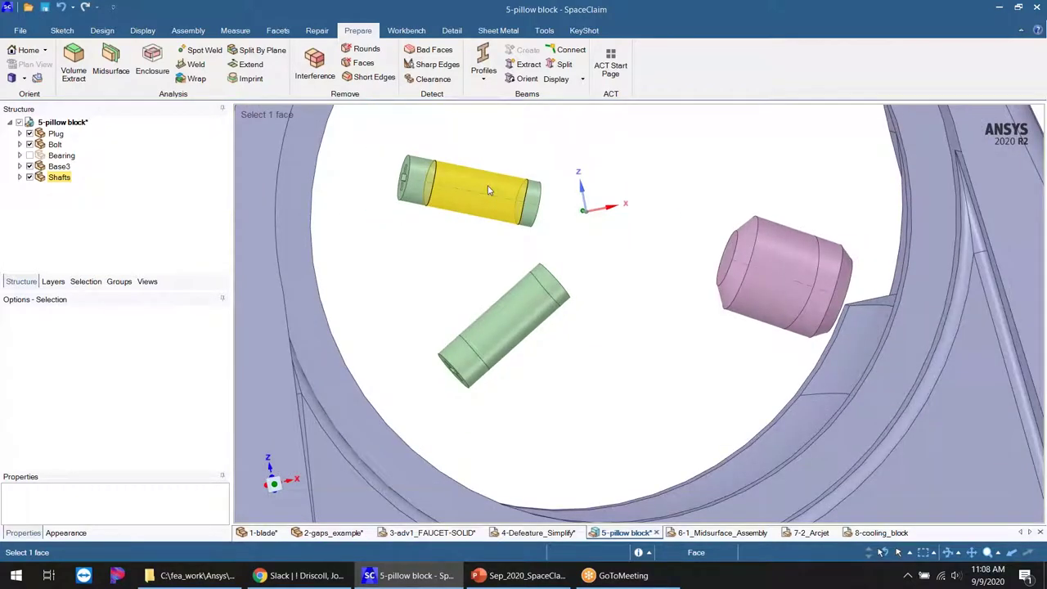
click(783, 283)
middle_drag(784, 283, 777, 254)
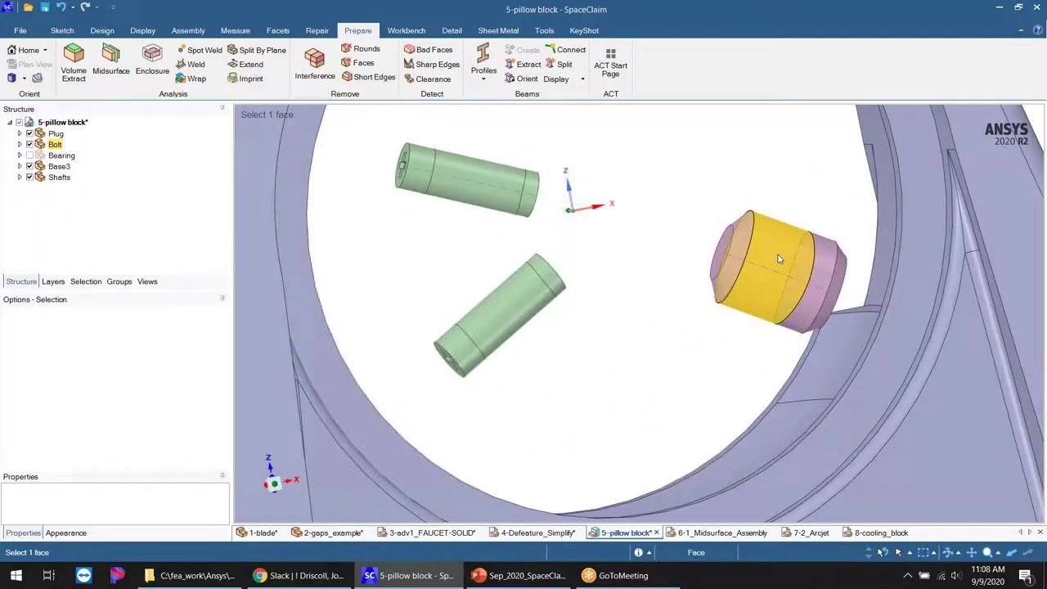
scroll(772, 246, up, 3)
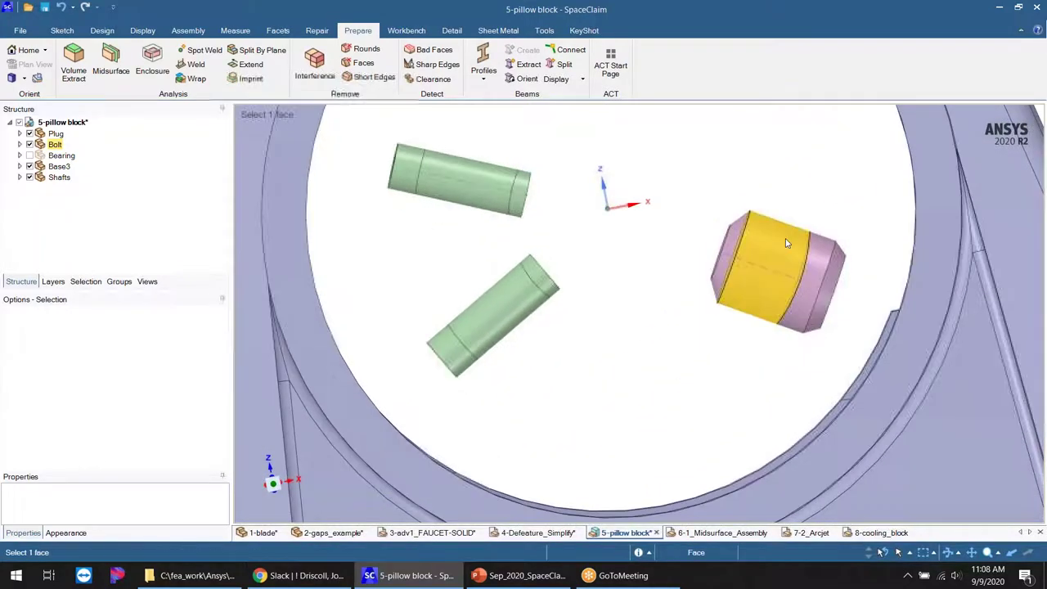
middle_drag(783, 217, 771, 262)
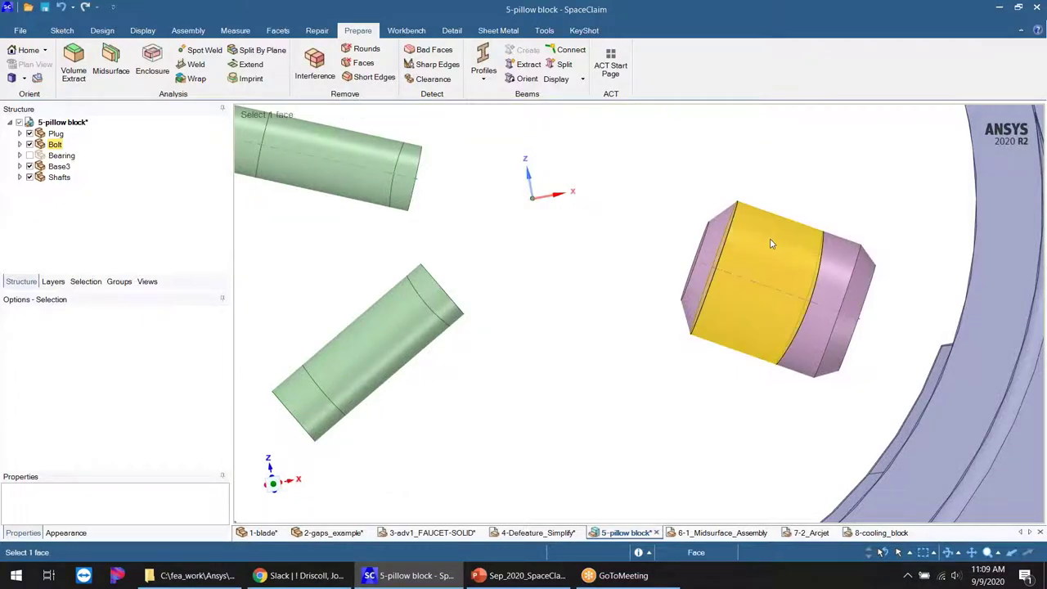
click(769, 238)
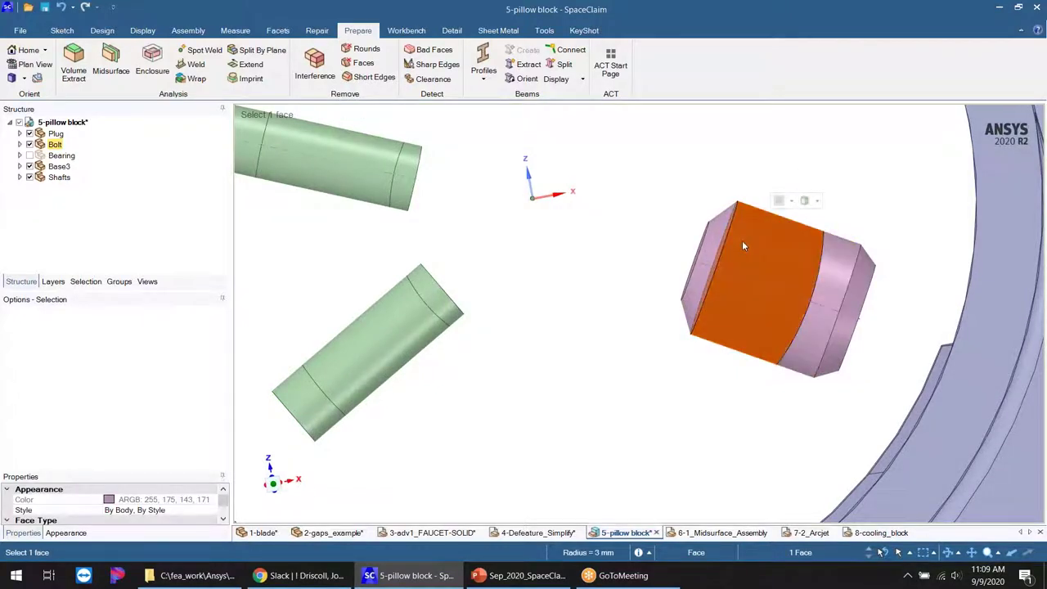
scroll(742, 241, down, 5)
click(745, 171)
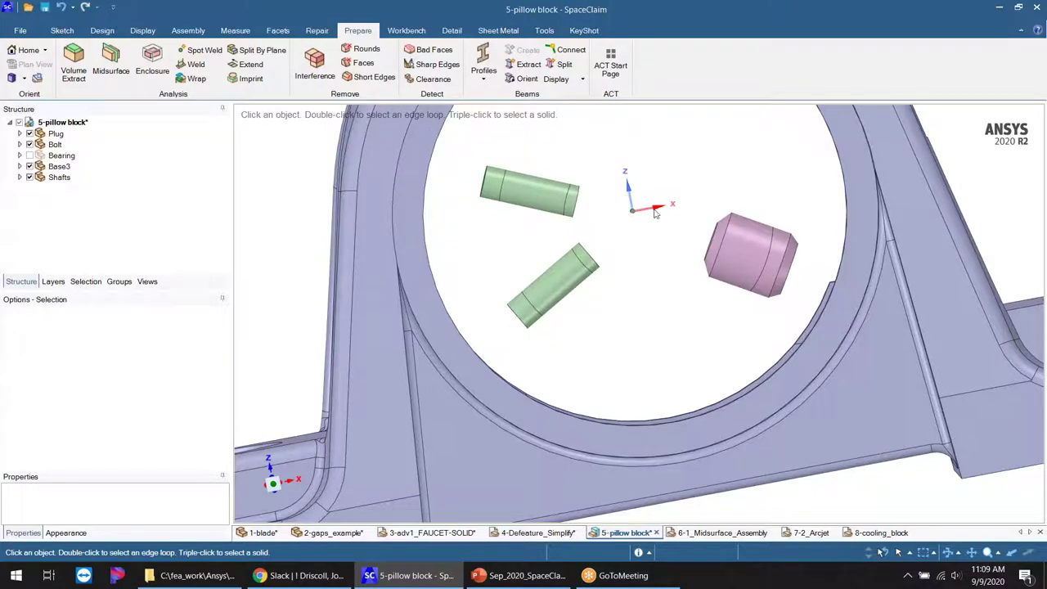
- Review the whole pillow block from several angles, including the shafts and bolt inside the bore
scroll(608, 227, down, 3)
middle_drag(658, 211, 678, 390)
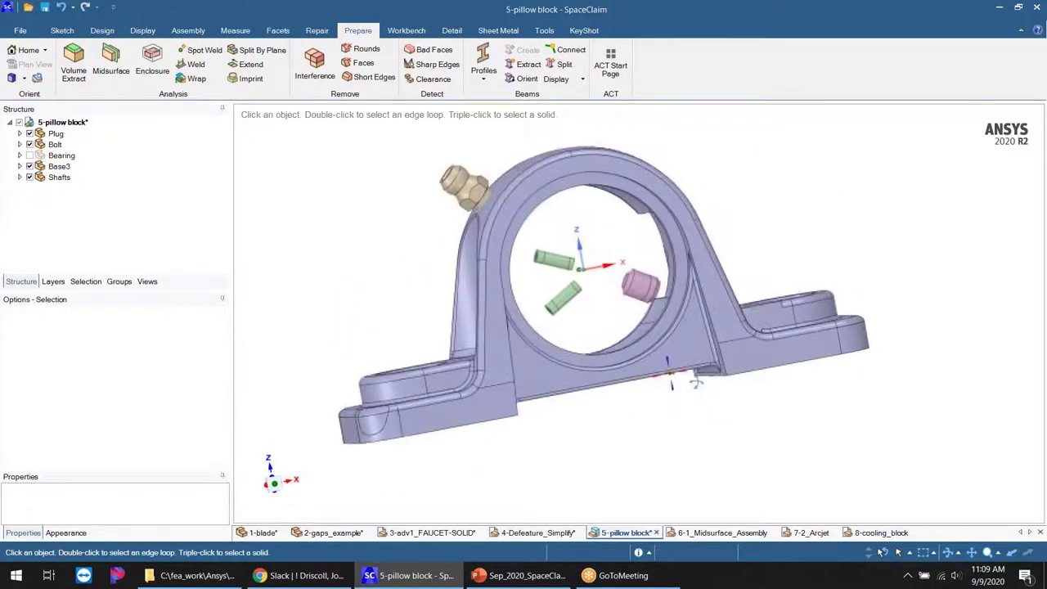
scroll(575, 302, up, 5)
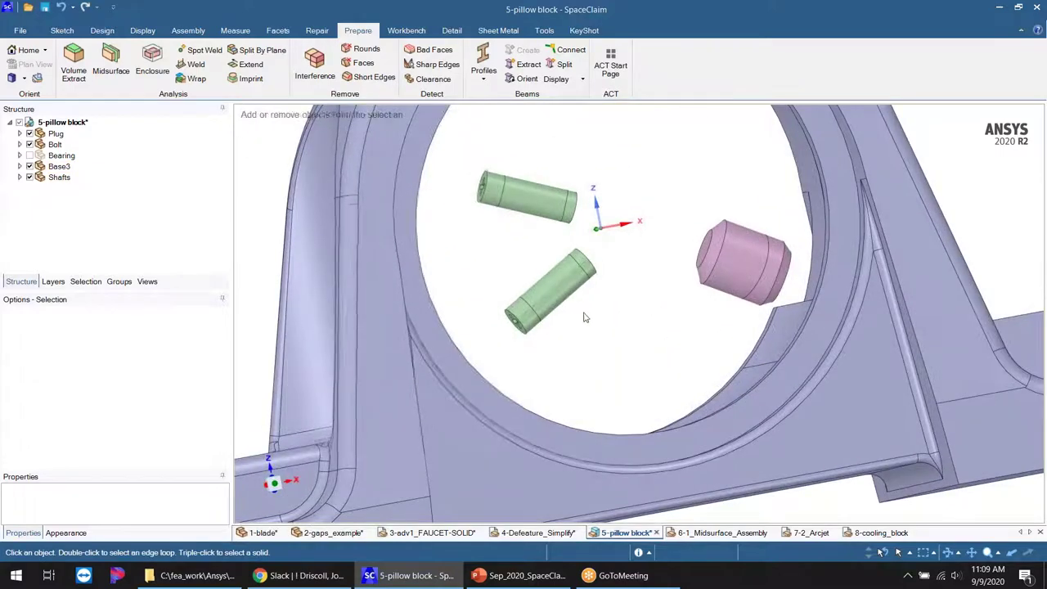
shift+middle_drag(574, 305, 609, 351)
click(562, 255)
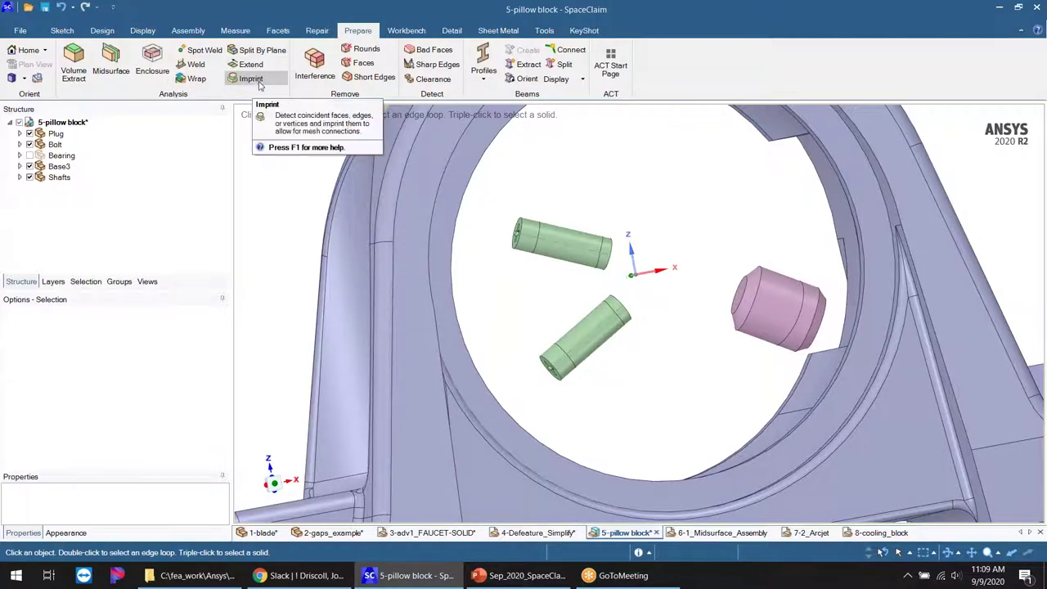
scroll(474, 301, down, 5)
scroll(474, 301, up, 3)
middle_drag(474, 304, 529, 348)
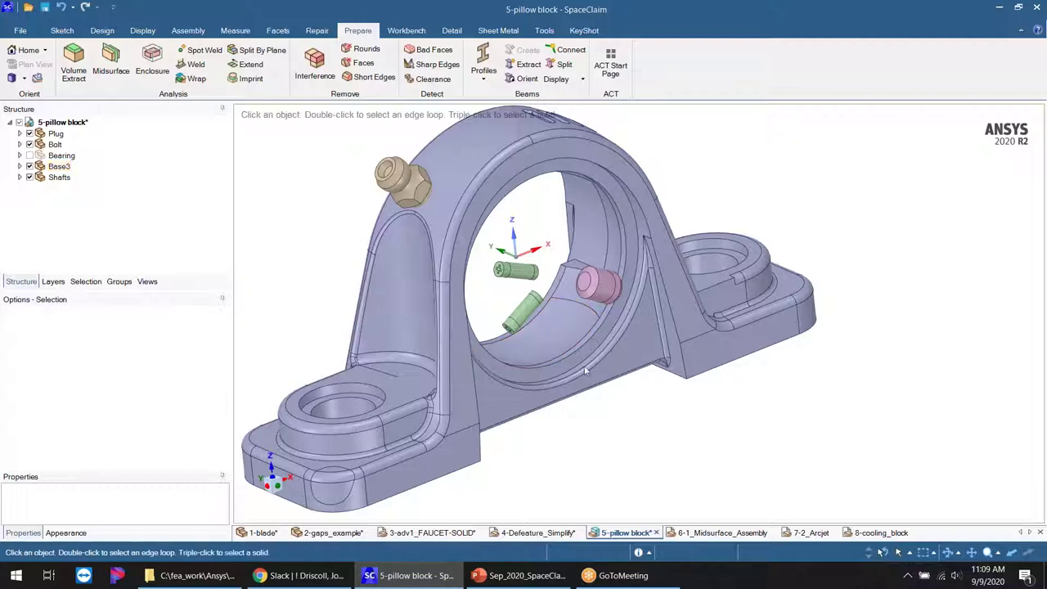
- Switch to the 6-1_Midsurface_Assembly document and view the flanged tube standing upright
click(719, 532)
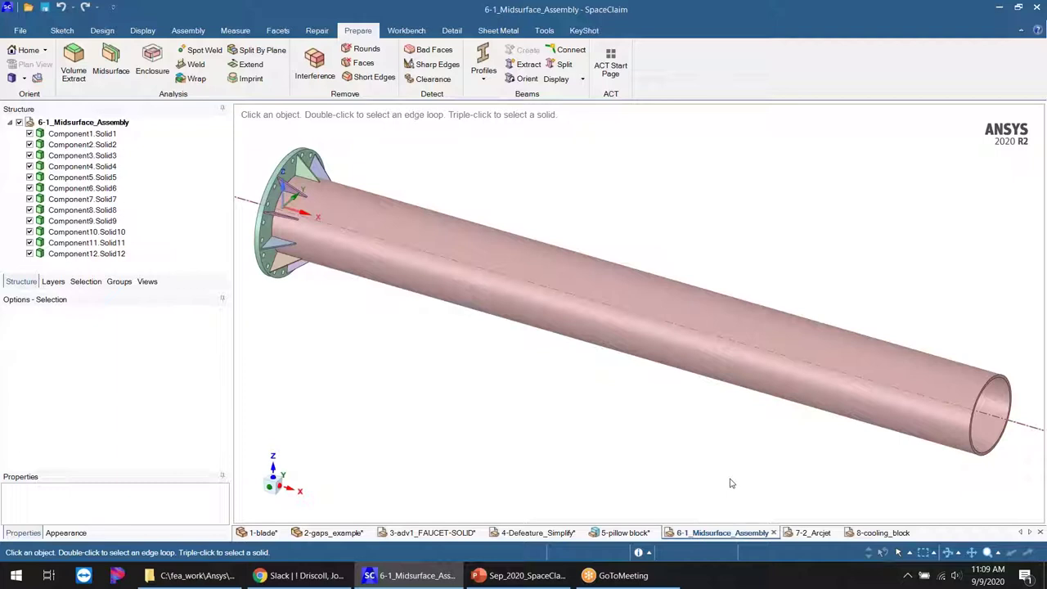
middle_drag(794, 400, 834, 372)
scroll(717, 296, down, 4)
middle_drag(705, 210, 629, 191)
scroll(721, 322, up, 3)
ctrl+middle_drag(723, 322, 627, 323)
middle_drag(626, 269, 638, 280)
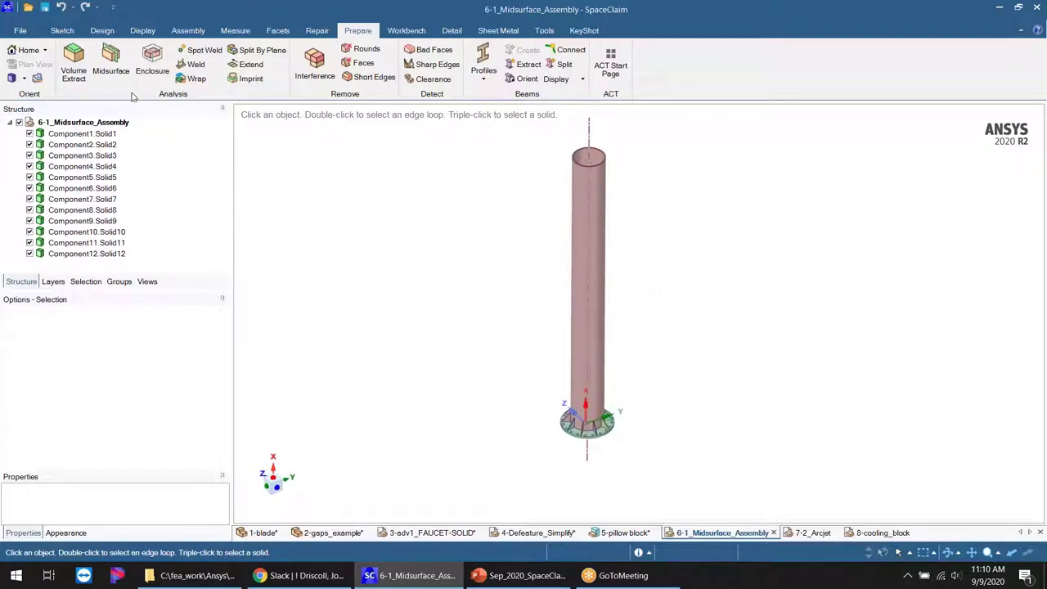
middle_drag(539, 411, 528, 388)
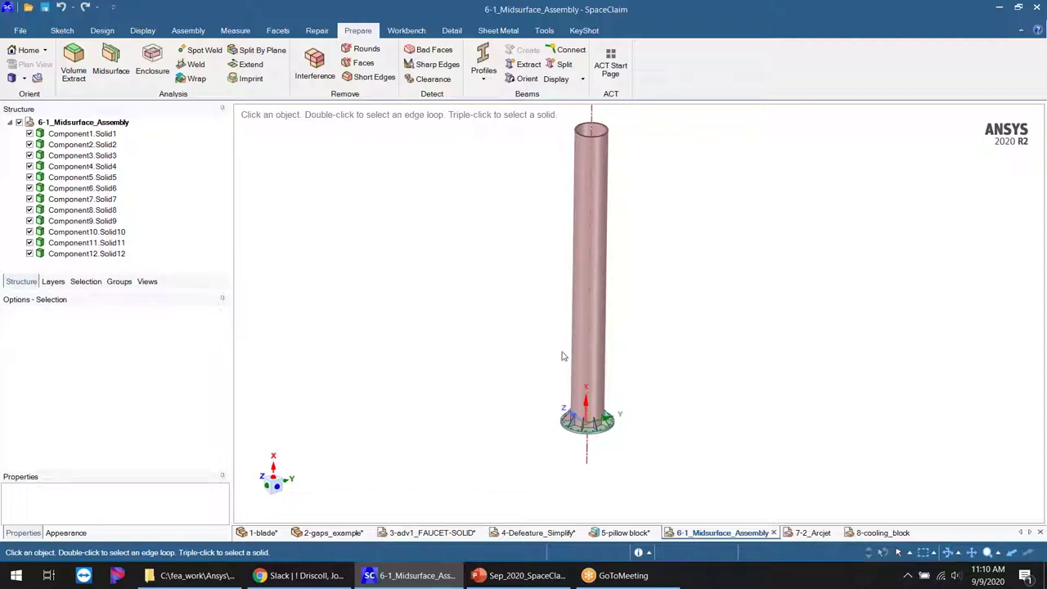
- Measure the overall height from the flange's underside to the annular end face at the tube's far end
click(239, 31)
click(77, 59)
scroll(597, 462, up, 4)
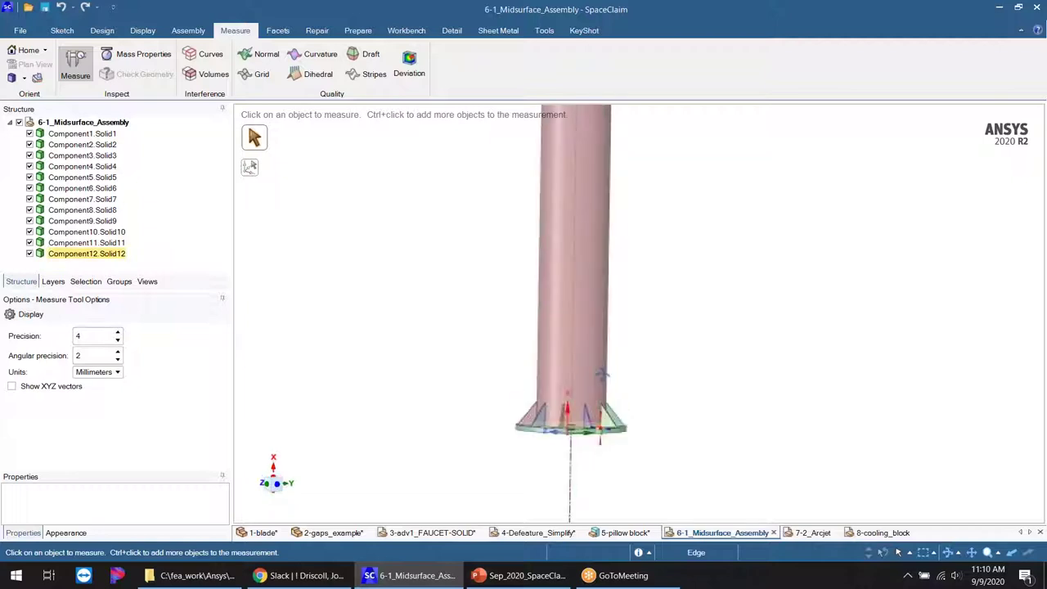
middle_drag(589, 438, 599, 464)
click(592, 479)
scroll(605, 482, up, 4)
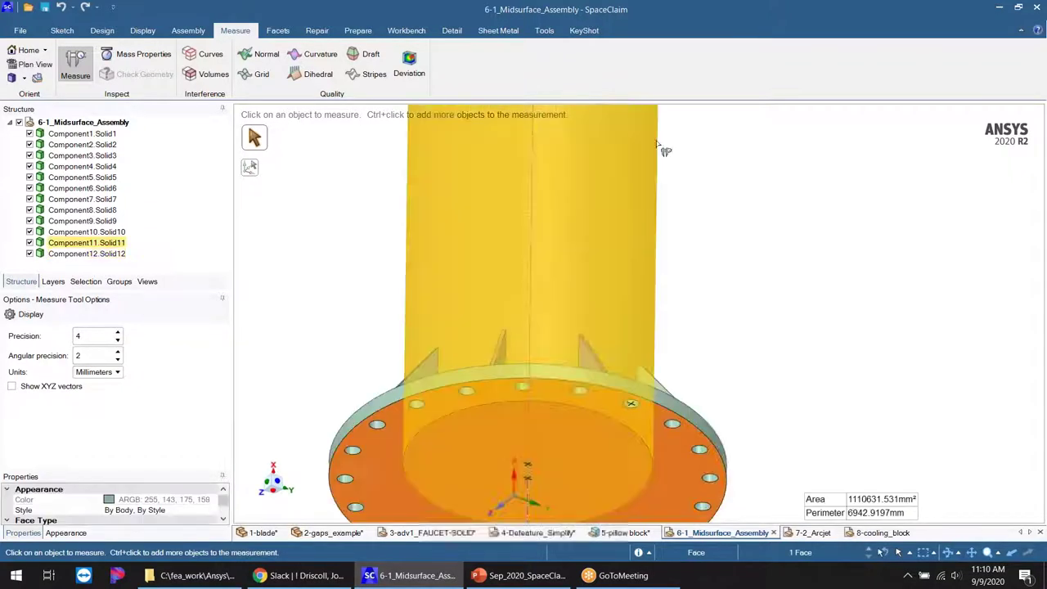
scroll(621, 245, down, 6)
middle_drag(647, 122, 575, 314)
scroll(568, 303, down, 4)
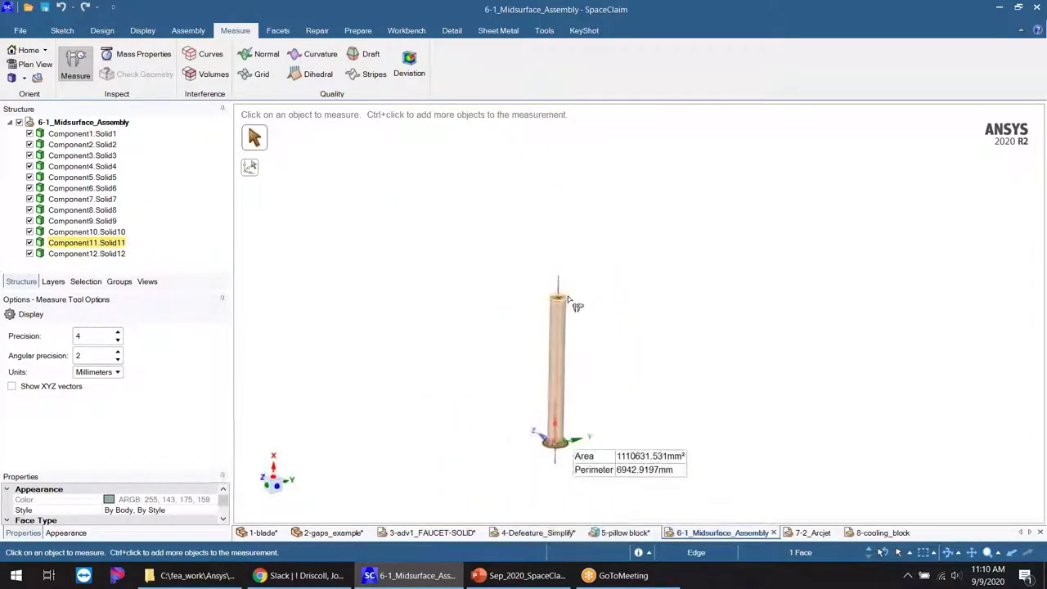
scroll(561, 304, up, 7)
scroll(561, 306, up, 2)
ctrl+click(607, 316)
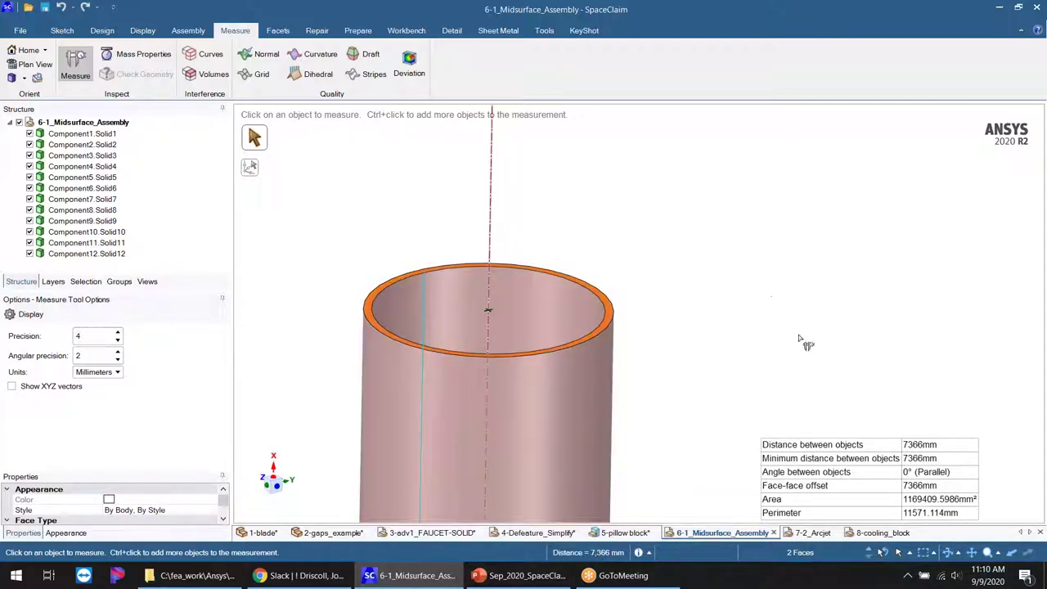
- Measure the thickness of one triangular gusset between its two opposite side faces, and clear the measurement
scroll(800, 338, down, 5)
scroll(553, 395, up, 6)
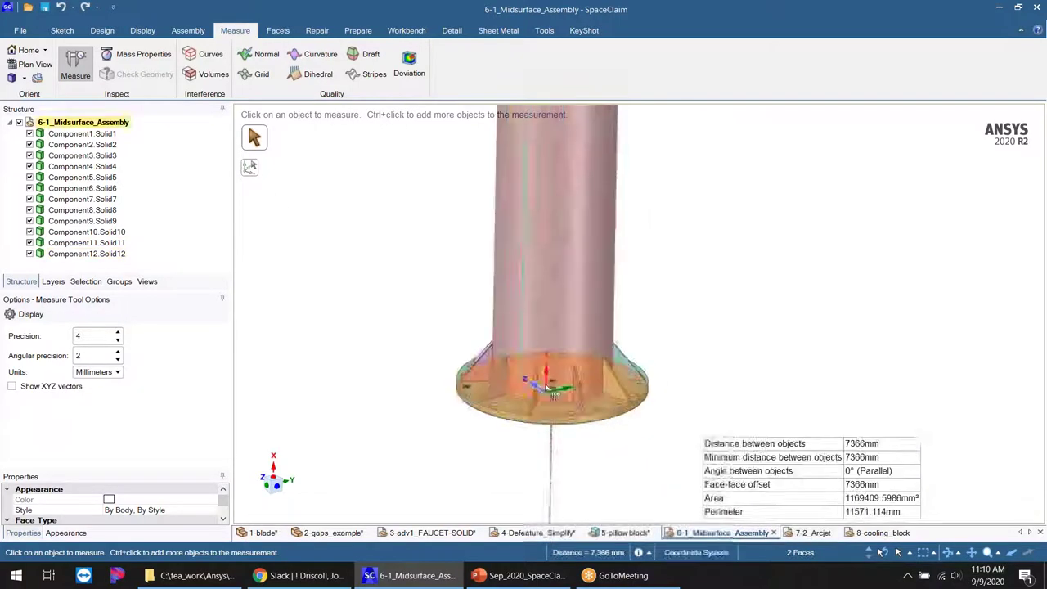
scroll(553, 395, up, 5)
key(Escape)
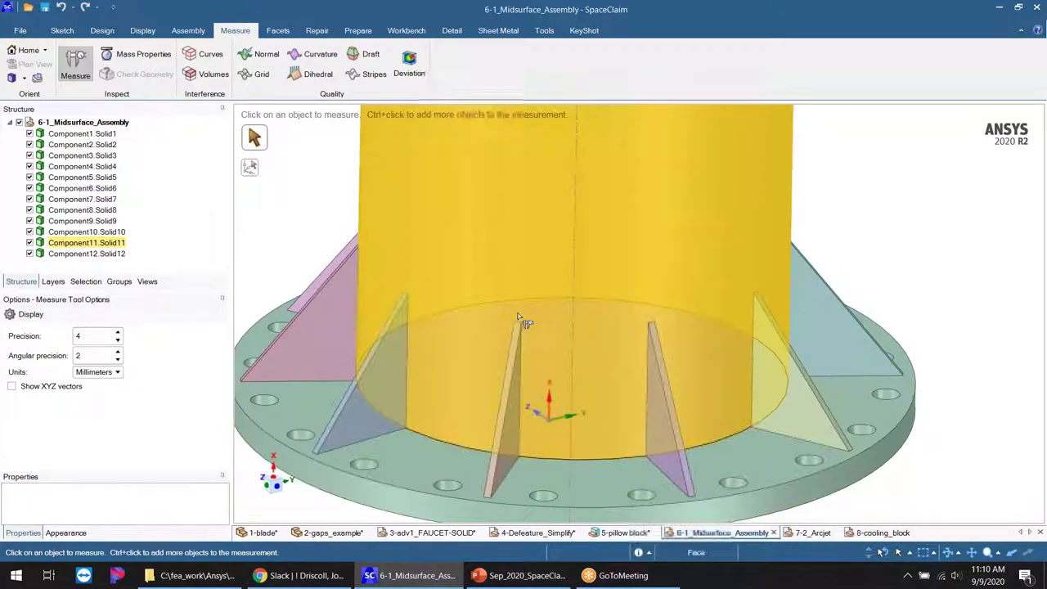
click(508, 444)
middle_drag(469, 428, 530, 462)
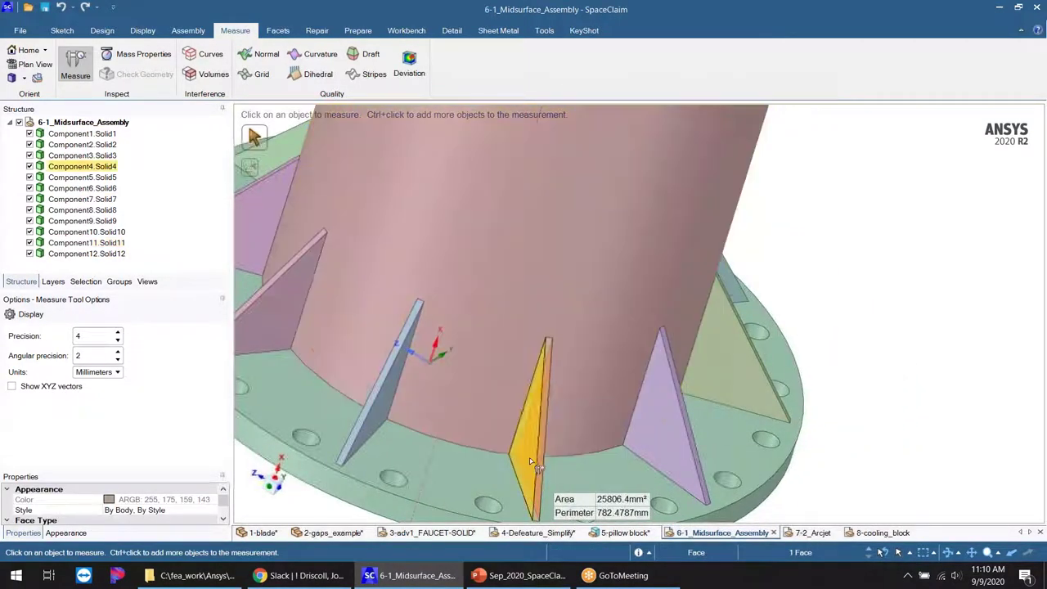
ctrl+click(536, 462)
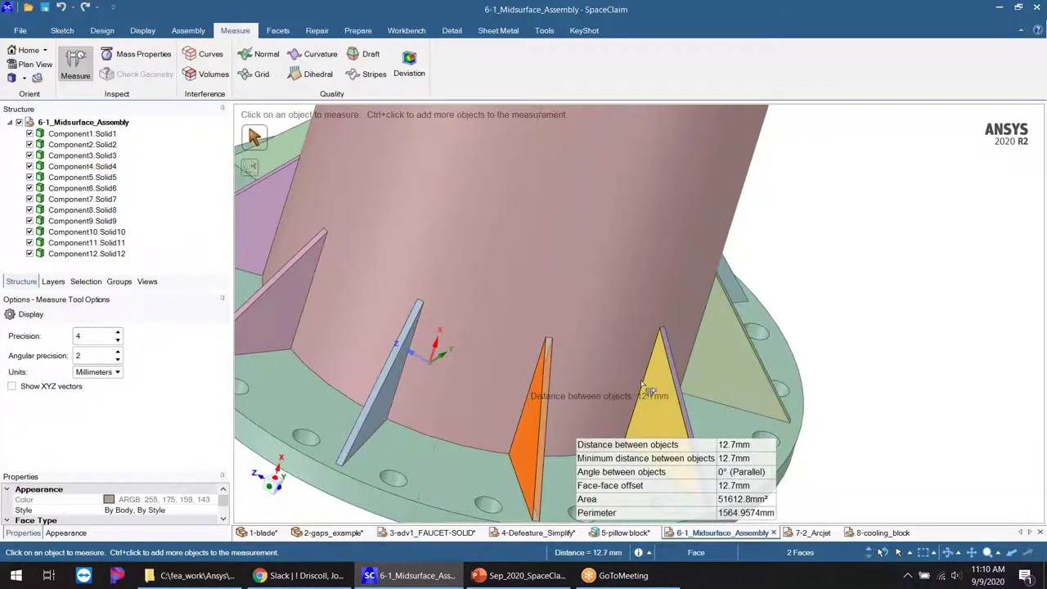
scroll(602, 378, down, 5)
key(Escape)
scroll(479, 409, down, 2)
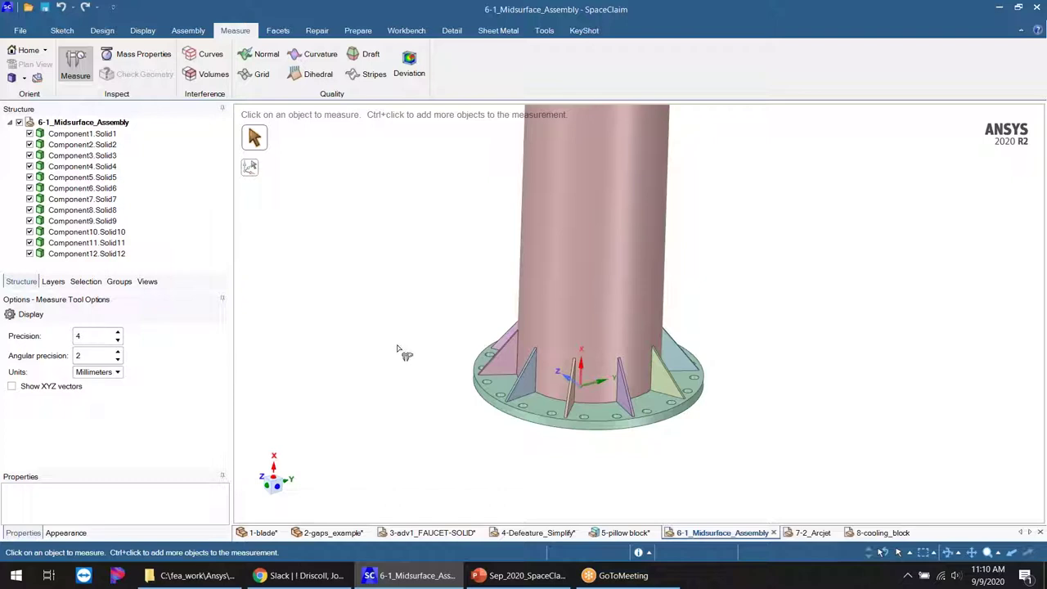
- Examine the tube along its full length and the thin gussets where they meet the base flange
scroll(595, 397, up, 5)
scroll(573, 422, down, 5)
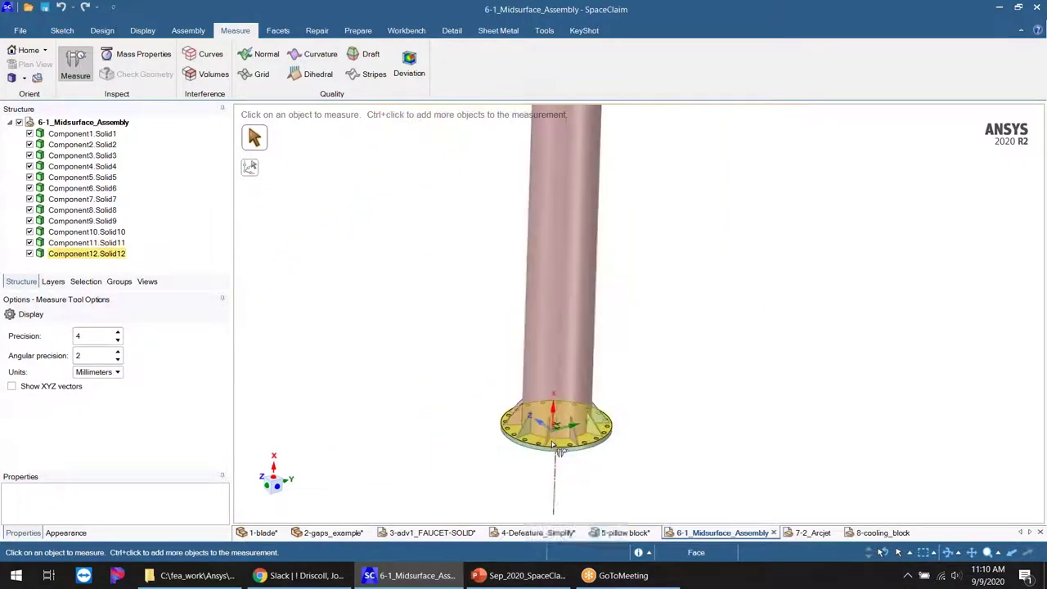
scroll(573, 200, up, 2)
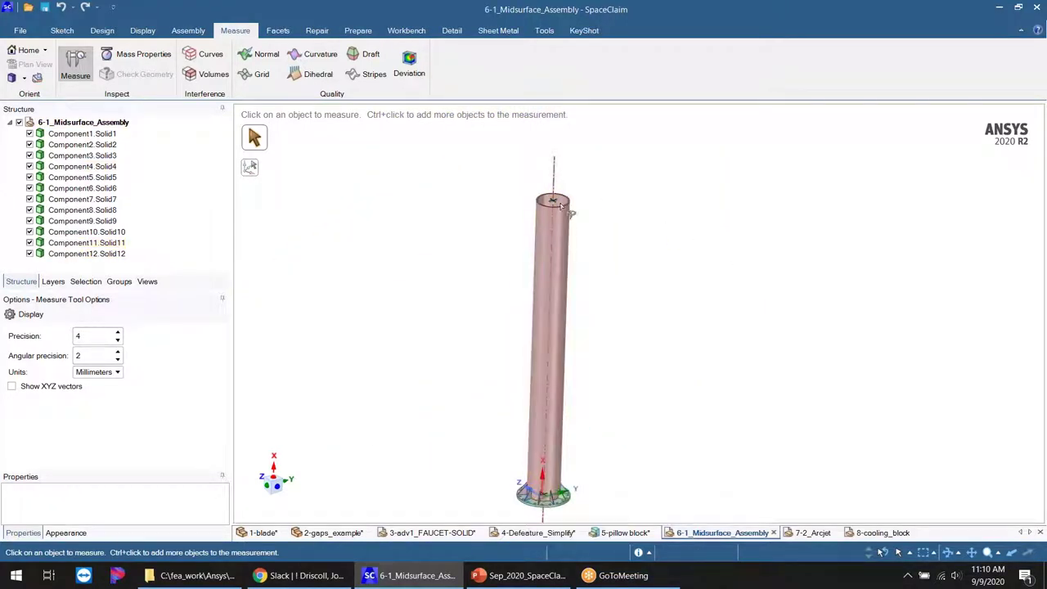
scroll(577, 274, up, 2)
scroll(578, 339, down, 3)
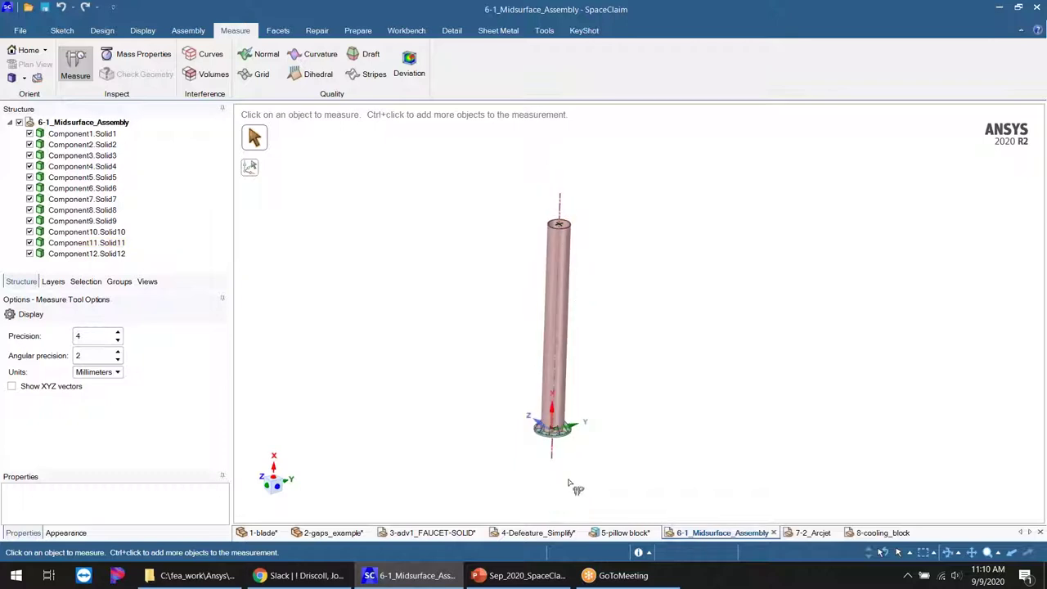
scroll(572, 474, up, 5)
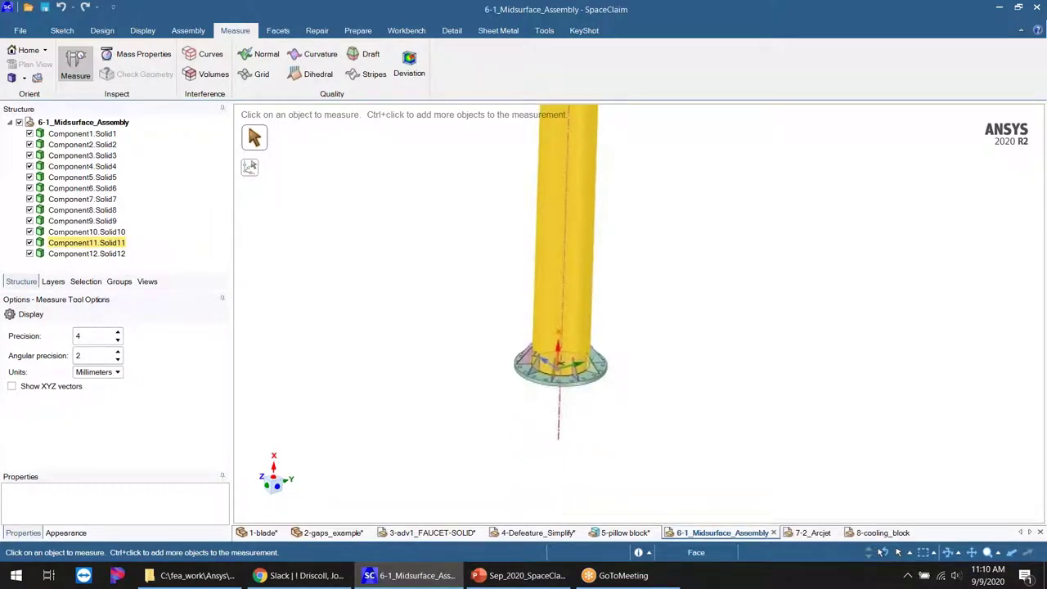
middle_drag(561, 458, 544, 444)
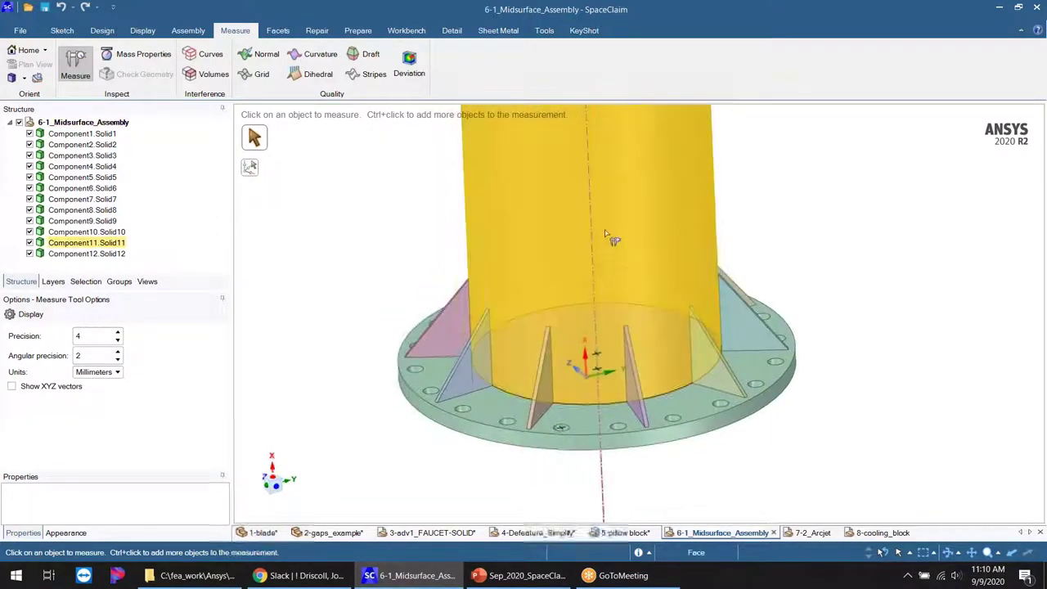
scroll(621, 389, up, 5)
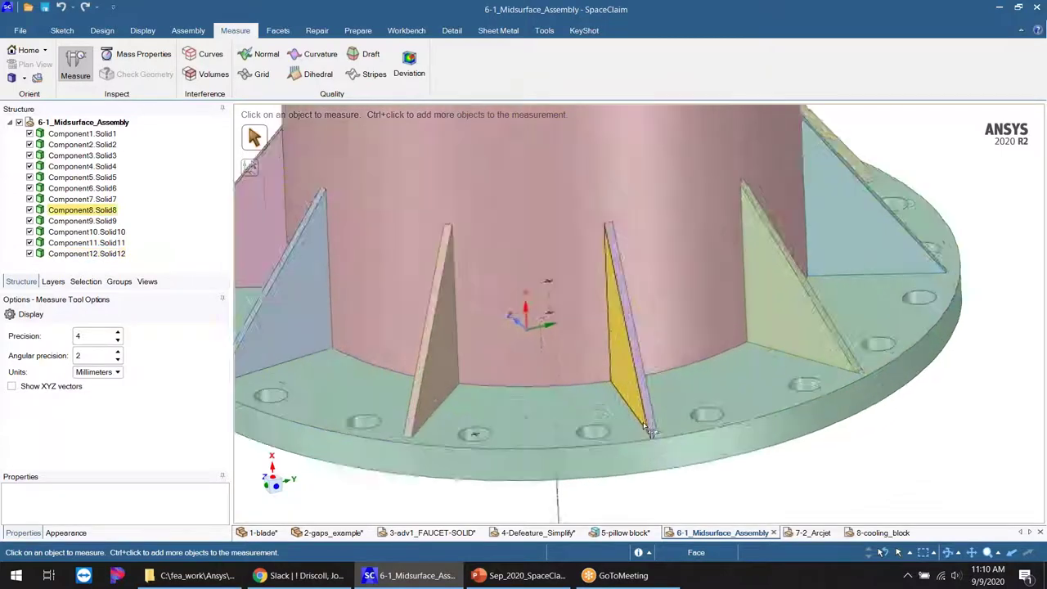
- Examine the thin outer edge of one triangular gusset and the gussets around the base flange
scroll(619, 387, up, 2)
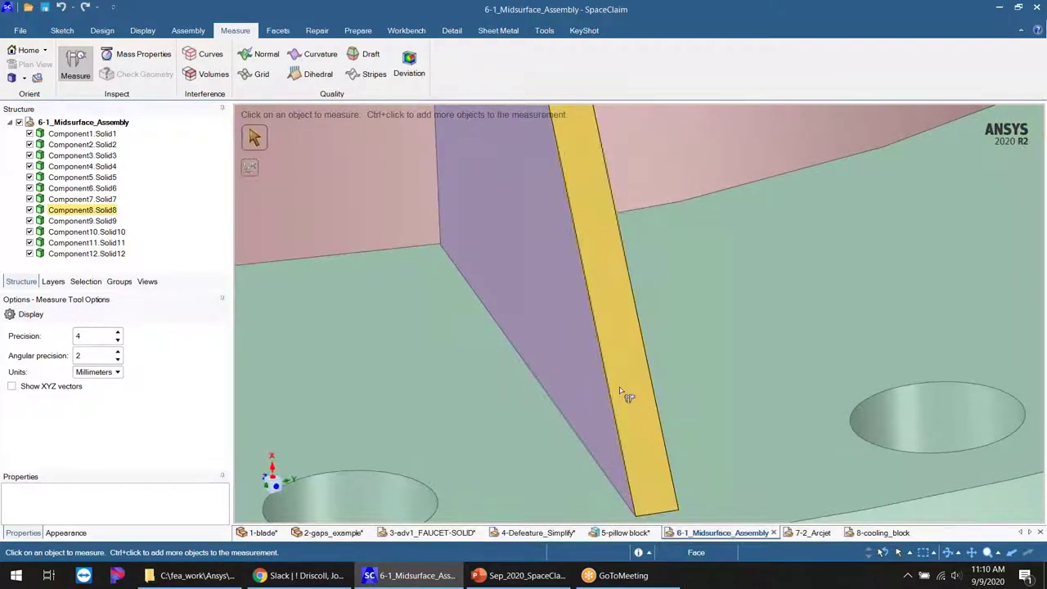
scroll(629, 393, up, 3)
middle_drag(610, 409, 618, 408)
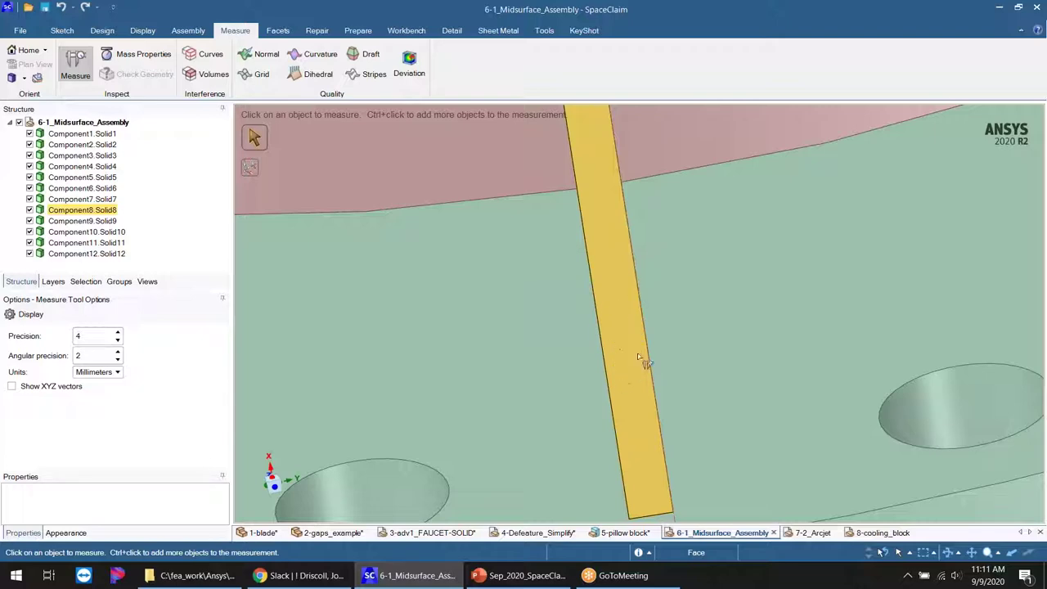
scroll(620, 388, down, 5)
middle_drag(620, 388, 655, 373)
scroll(654, 373, down, 5)
scroll(638, 360, up, 6)
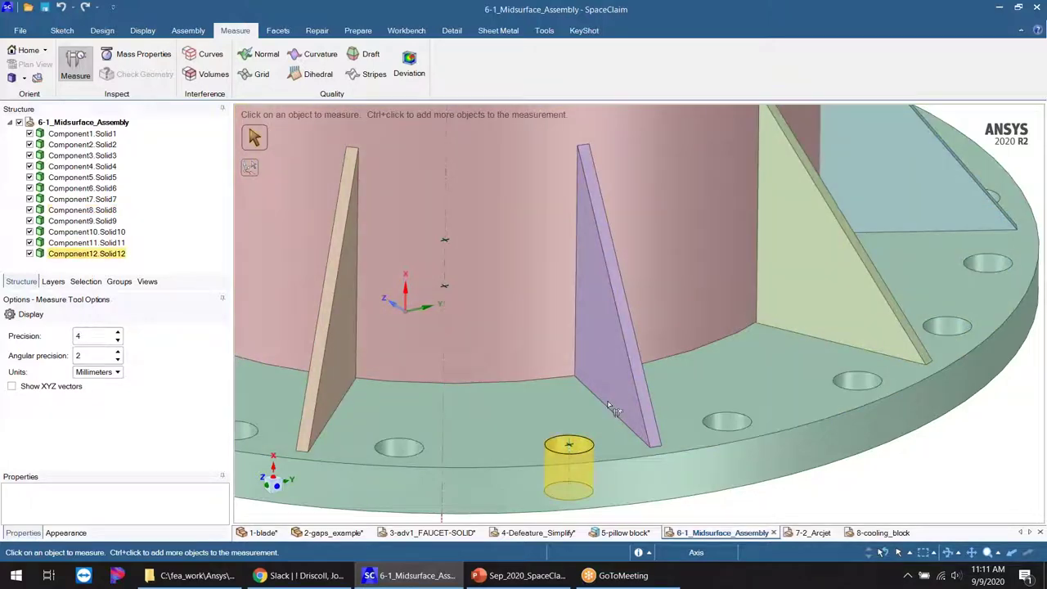
scroll(622, 409, down, 10)
scroll(622, 409, up, 3)
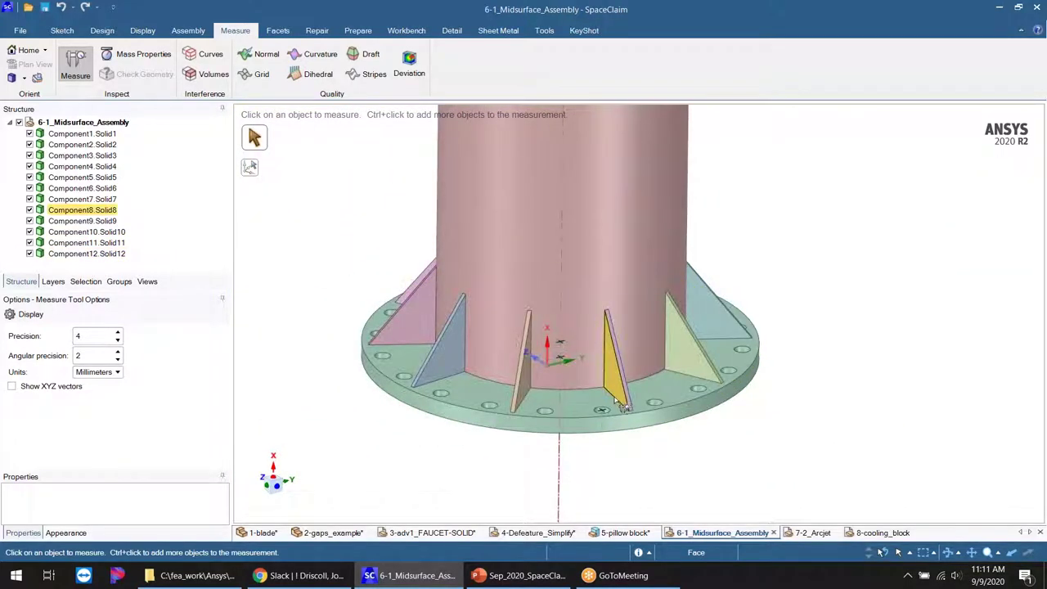
middle_drag(575, 431, 563, 428)
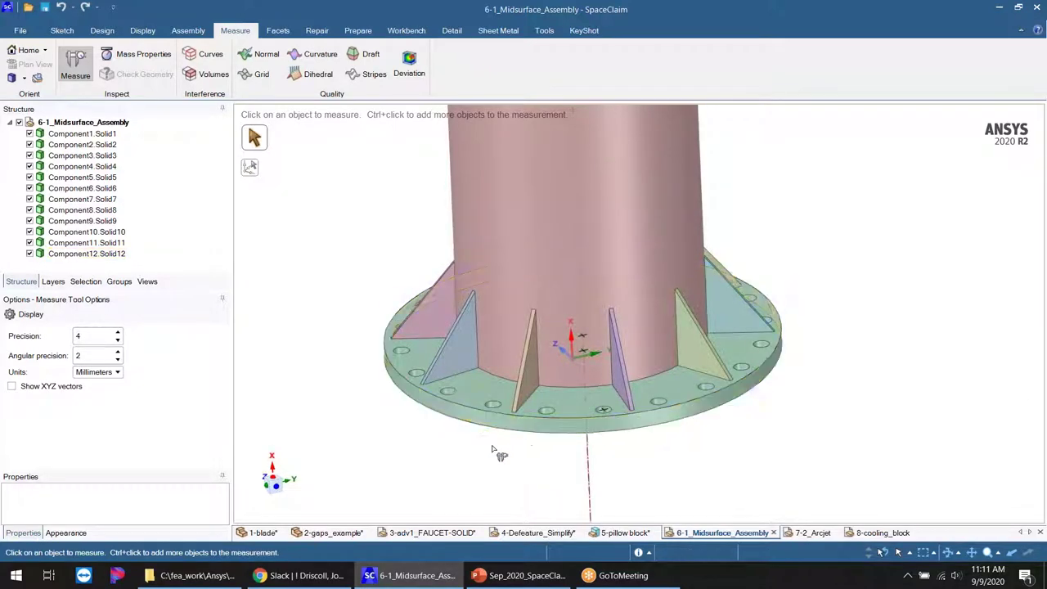
middle_drag(491, 448, 496, 430)
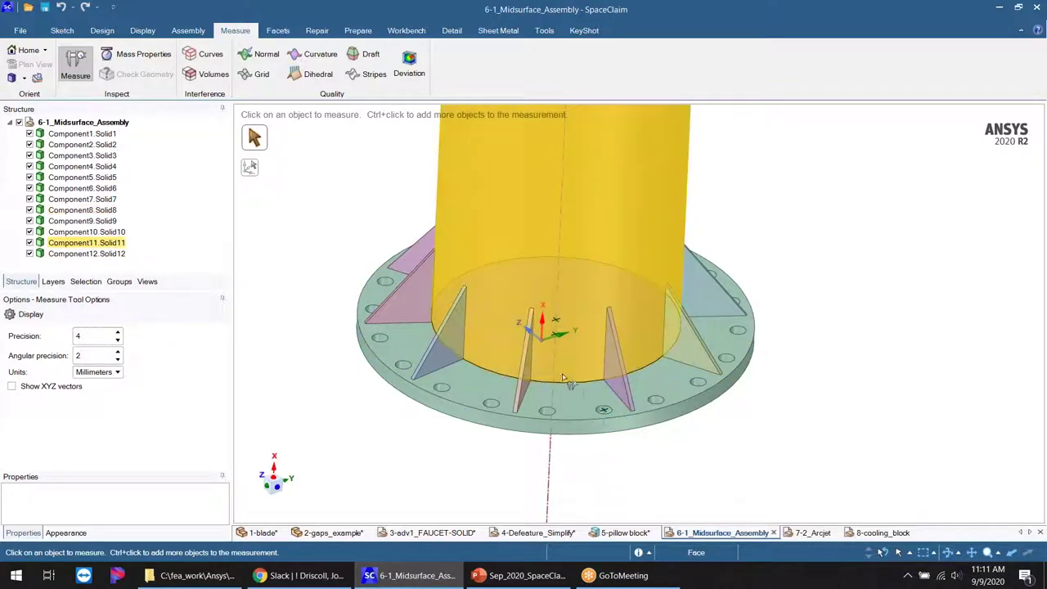
middle_drag(533, 393, 526, 410)
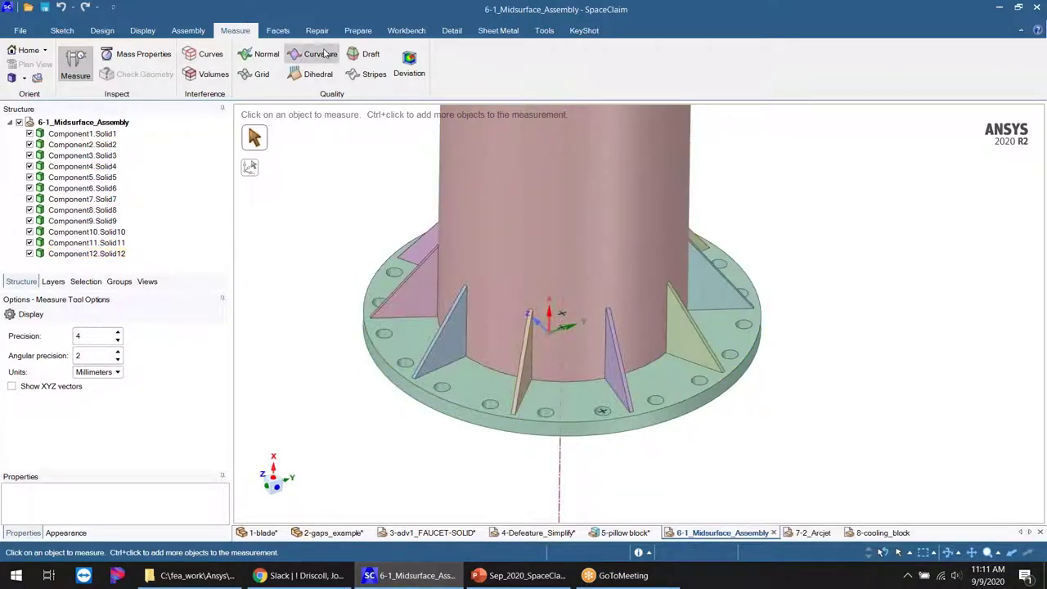
- Set up a midsurface extraction that finds face pairs by thickness range, using 12.7 mm minimum and 50.8 mm maximum
click(356, 32)
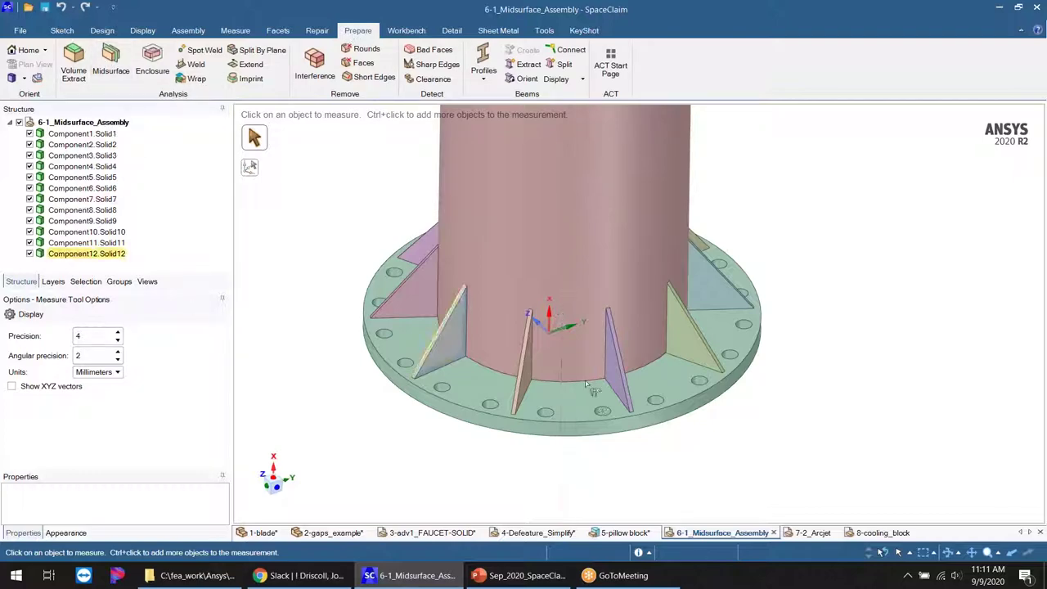
scroll(571, 378, up, 3)
middle_drag(571, 378, 581, 348)
scroll(535, 372, down, 3)
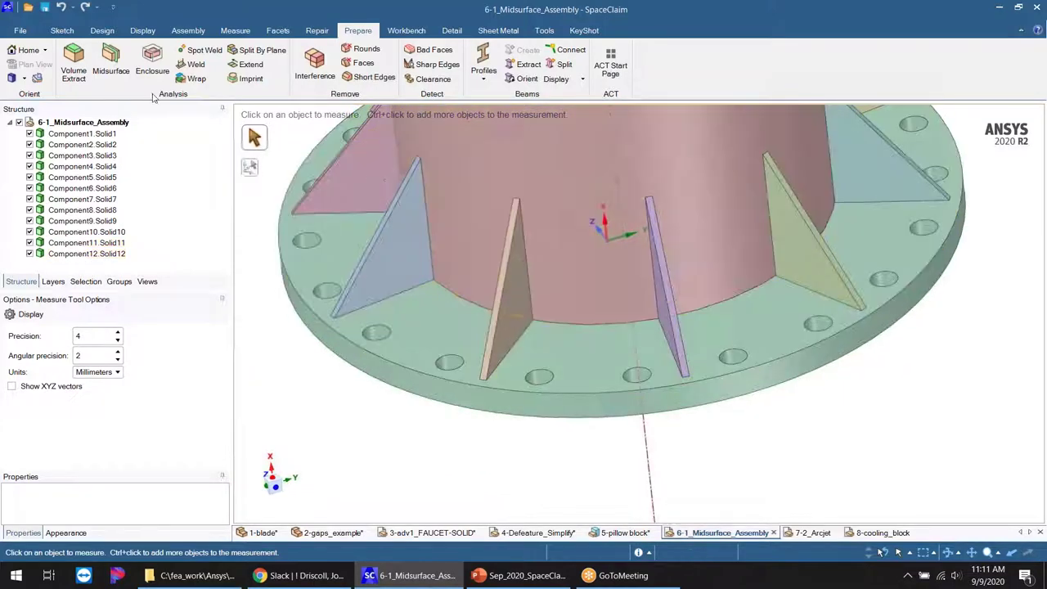
click(111, 62)
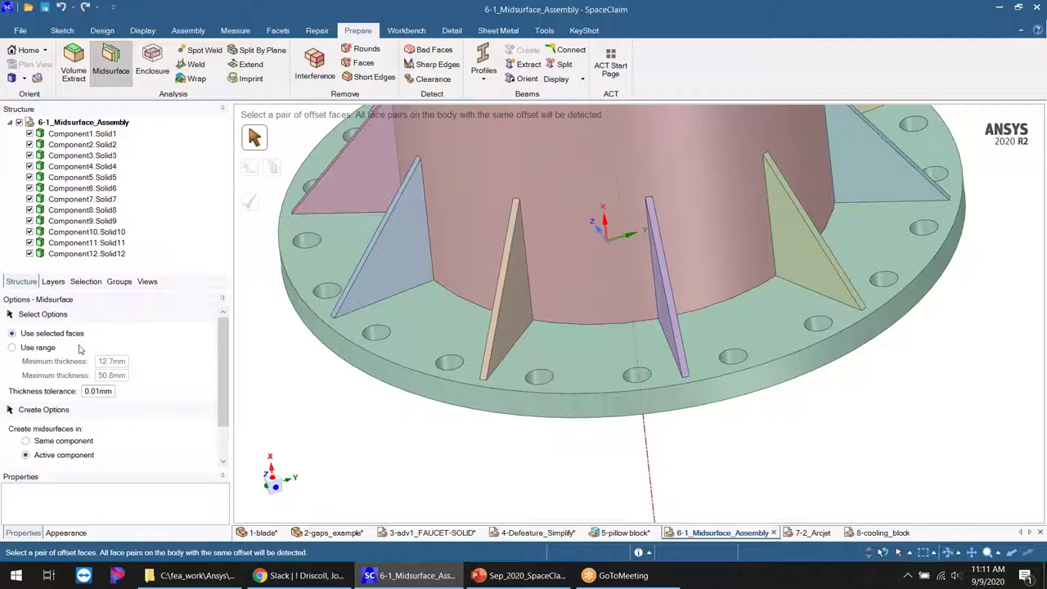
click(13, 347)
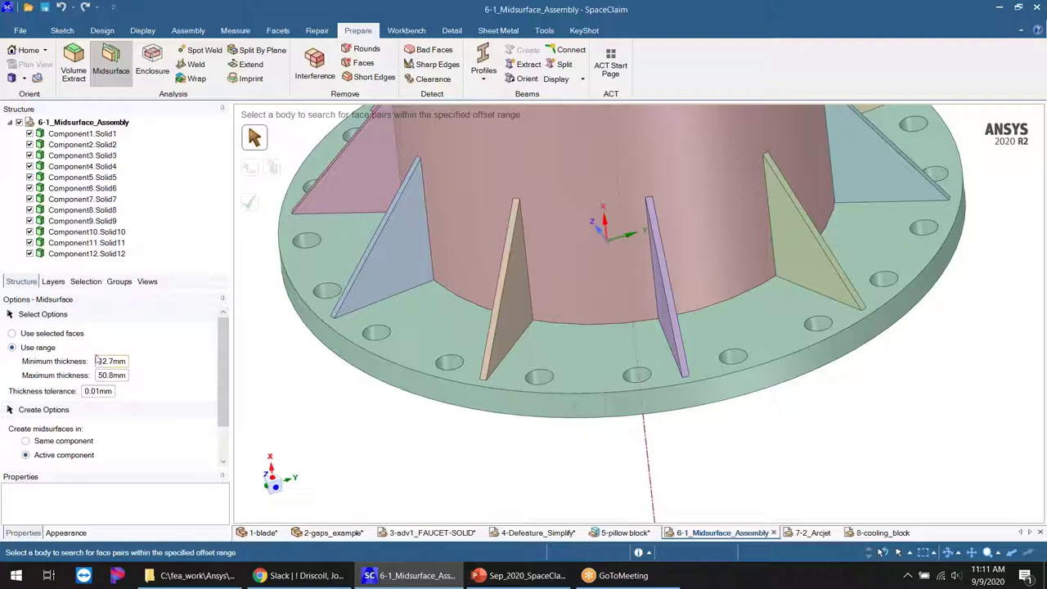
double_click(101, 361)
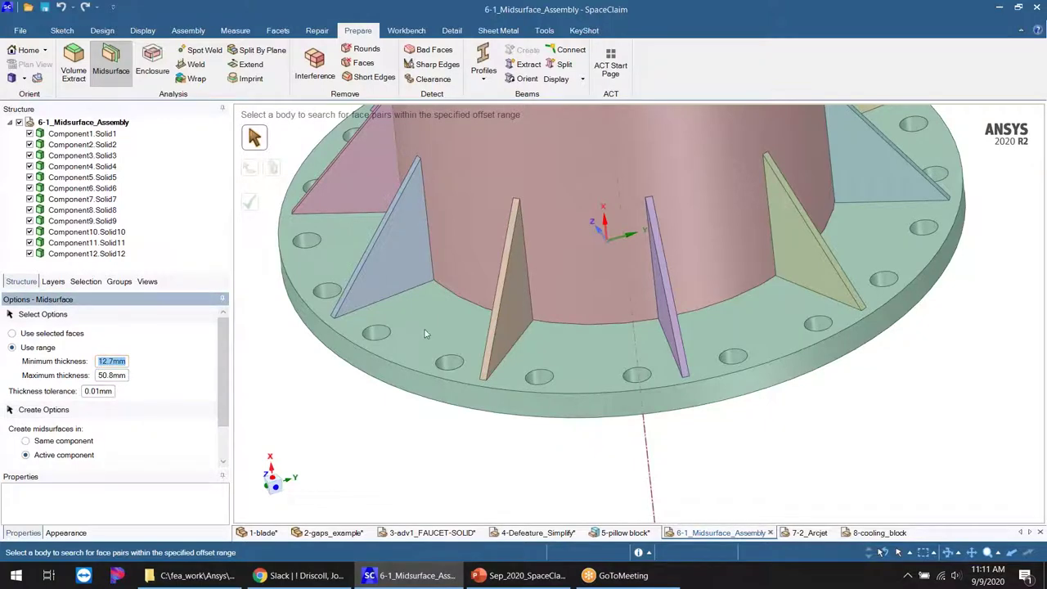
- Select every body of the flanged tube assembly and create their midsurfaces
scroll(494, 327, up, 3)
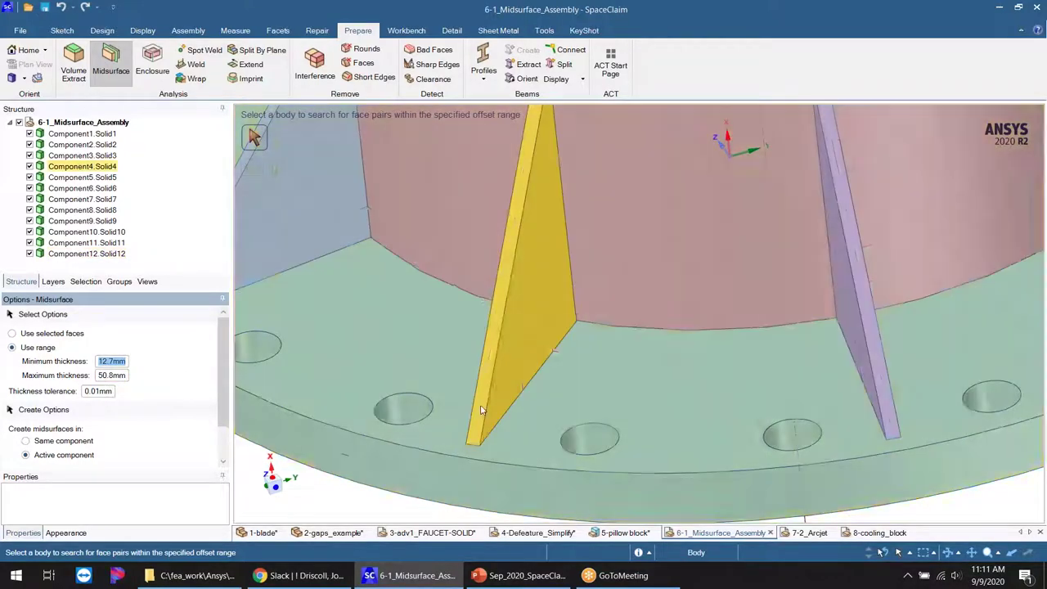
scroll(482, 409, down, 6)
mouse_move(482, 409)
middle_down()
mouse_move(531, 381)
mouse_move(511, 399)
middle_up()
scroll(511, 399, up, 1)
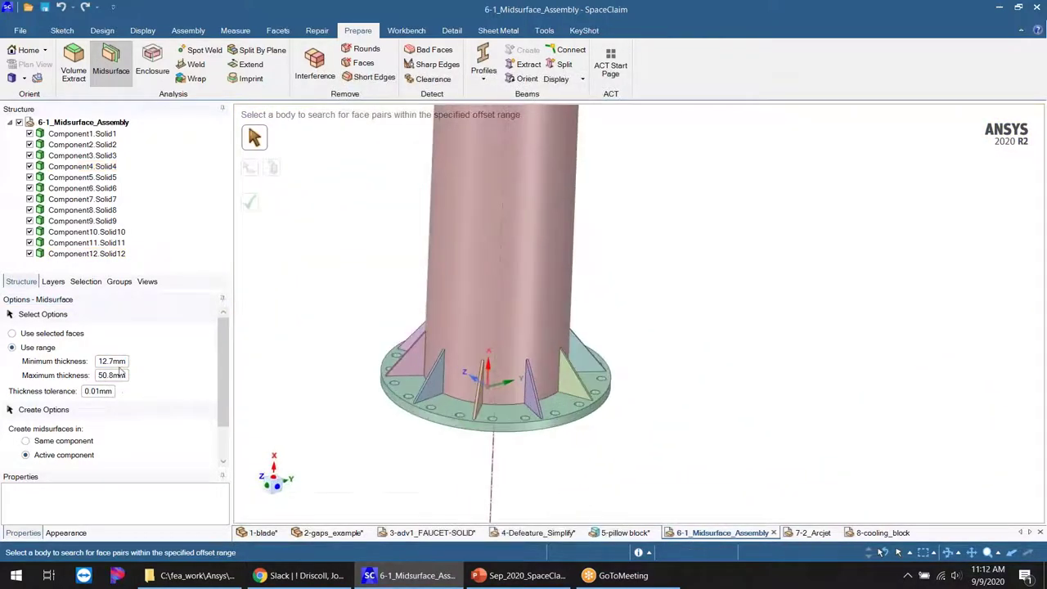
scroll(522, 393, down, 1)
scroll(523, 391, down, 5)
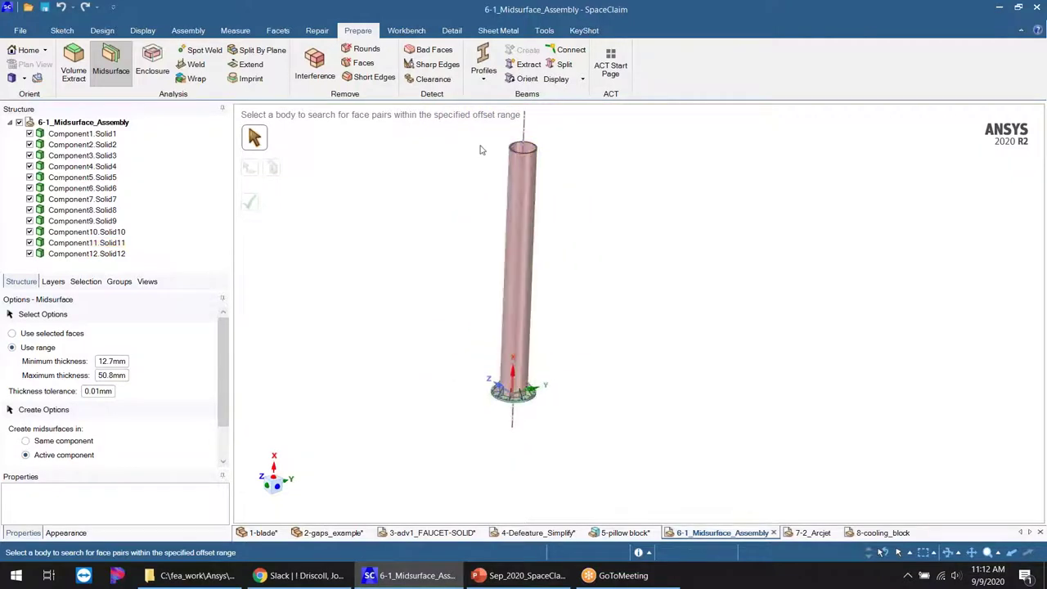
drag(448, 150, 583, 386)
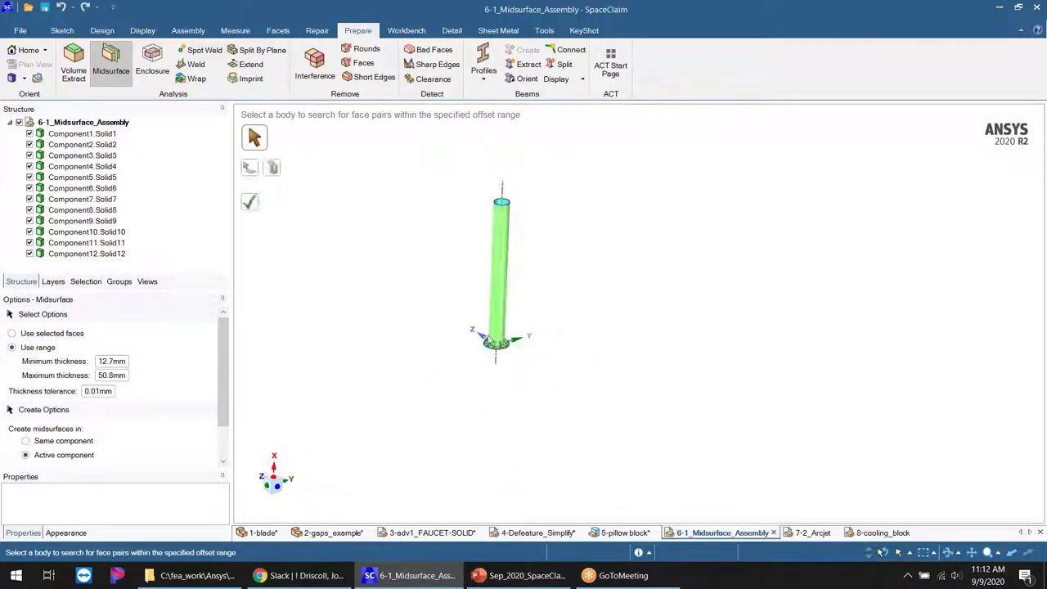
scroll(501, 343, up, 3)
scroll(499, 358, up, 3)
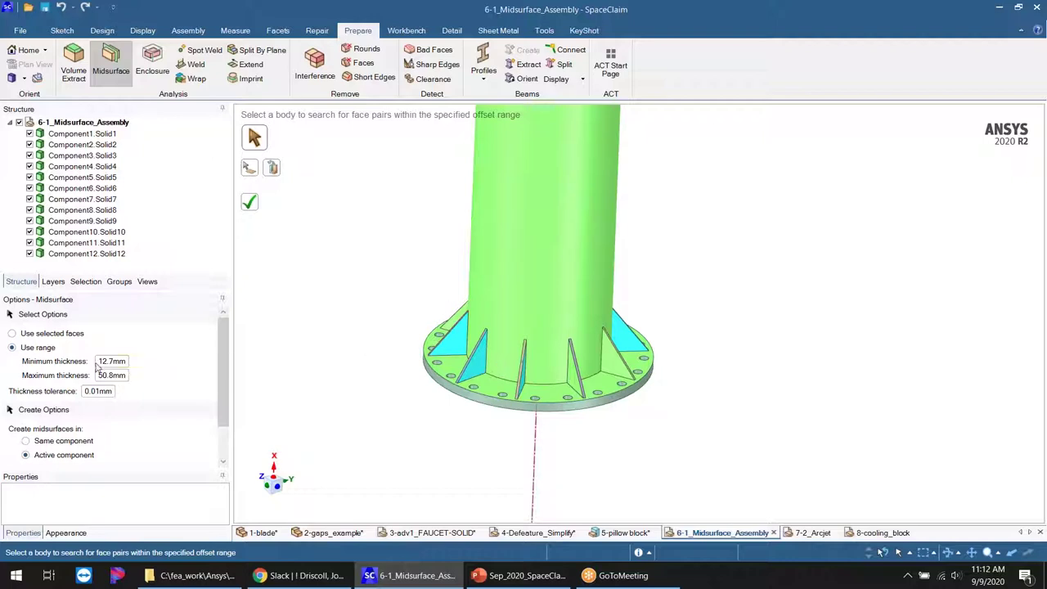
click(250, 205)
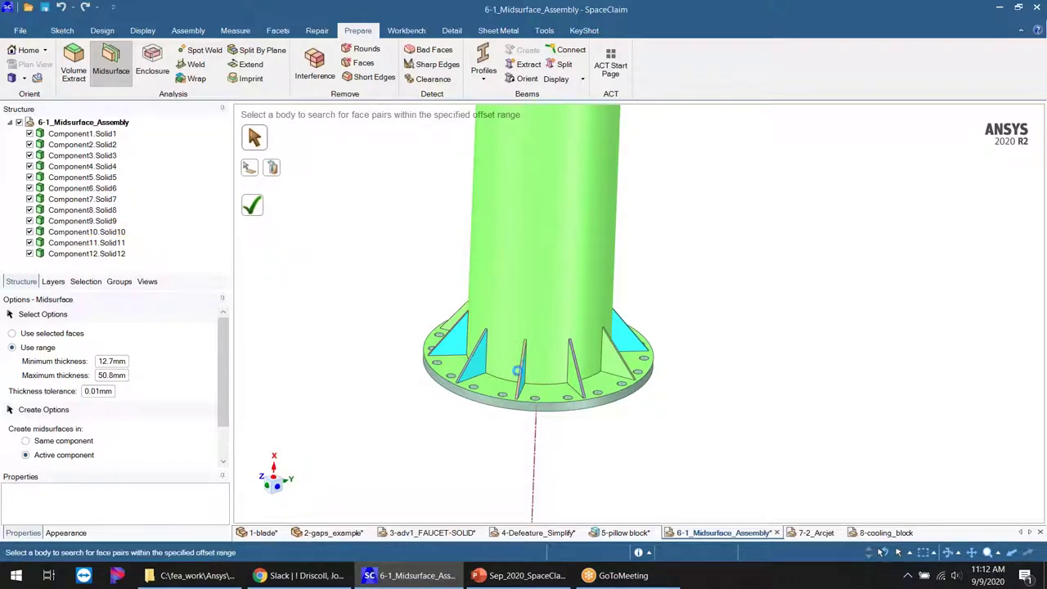
- Examine how the gusset midsurfaces meet the midsurface of the base flange, close up and from the side
scroll(530, 393, up, 6)
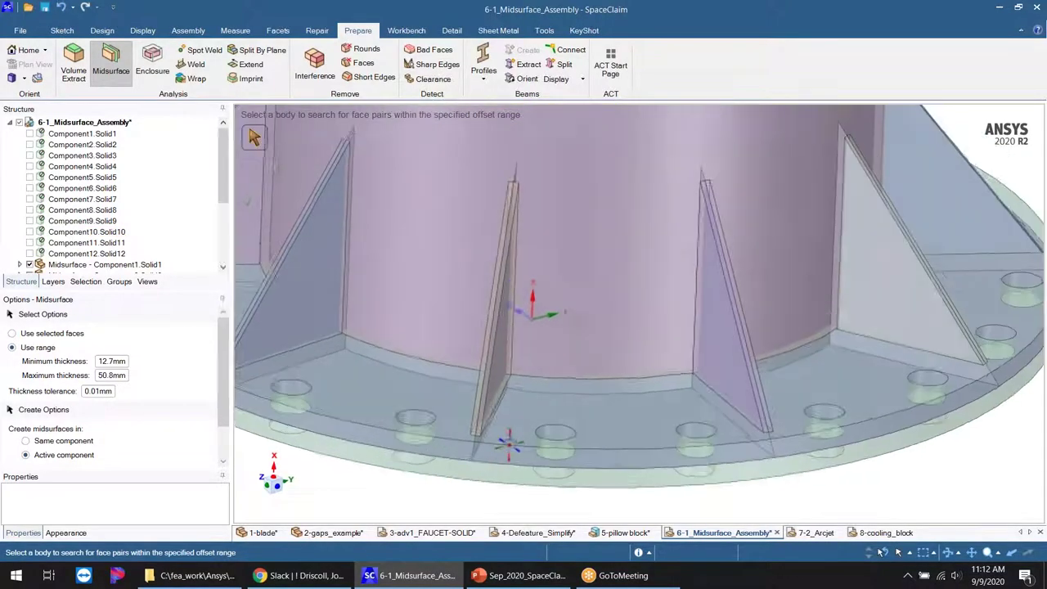
shift+middle_drag(520, 426, 572, 302)
scroll(561, 306, up, 3)
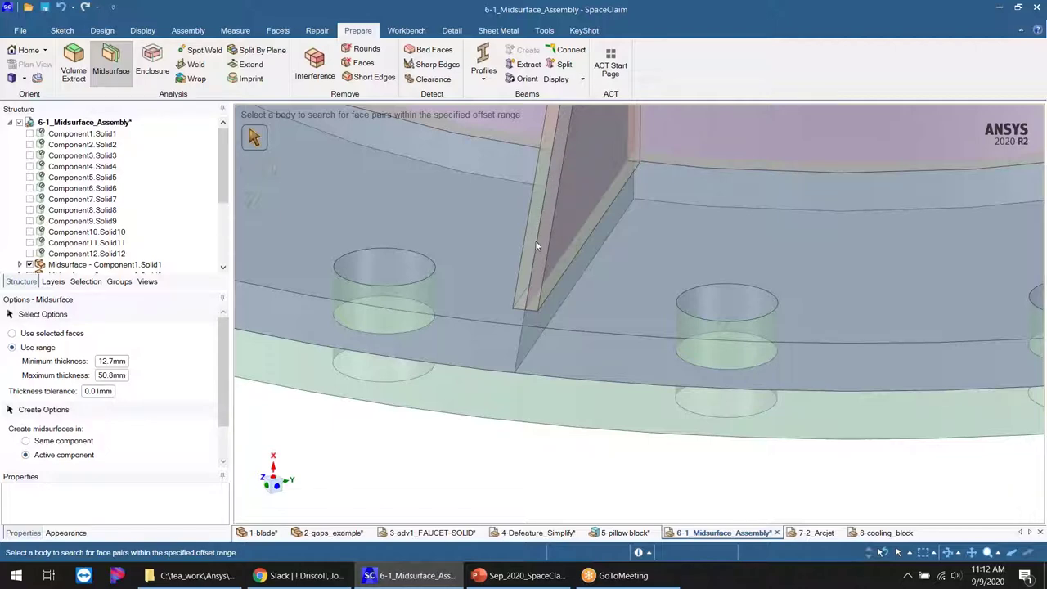
scroll(545, 298, down, 7)
middle_drag(589, 322, 588, 271)
scroll(588, 271, up, 1)
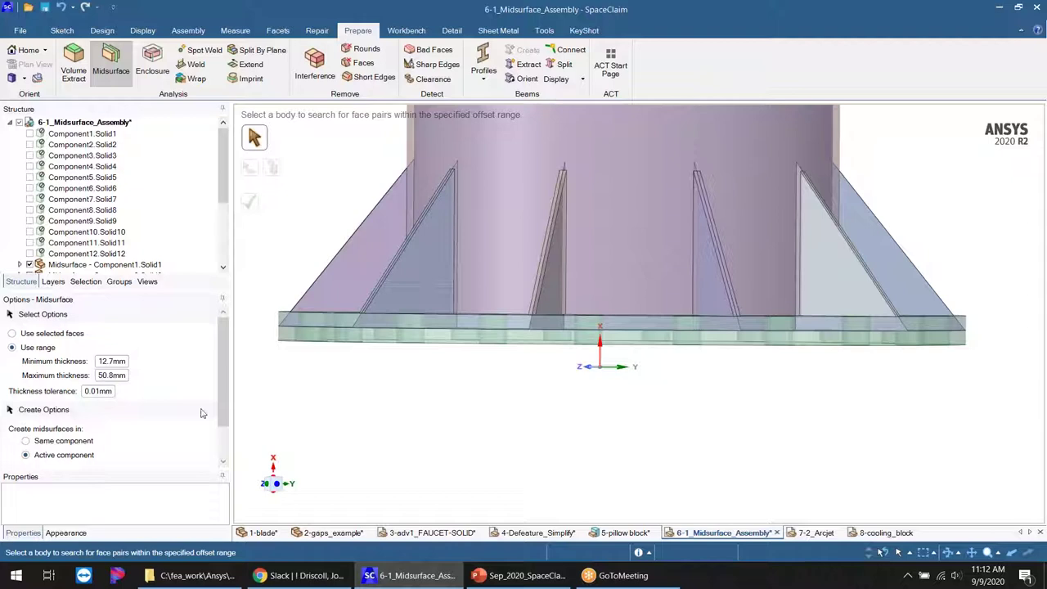
- Check the Group, Extend and Trim surfaces options against the extended lower edges of the gusset midsurfaces at the flange
scroll(204, 408, down, 2)
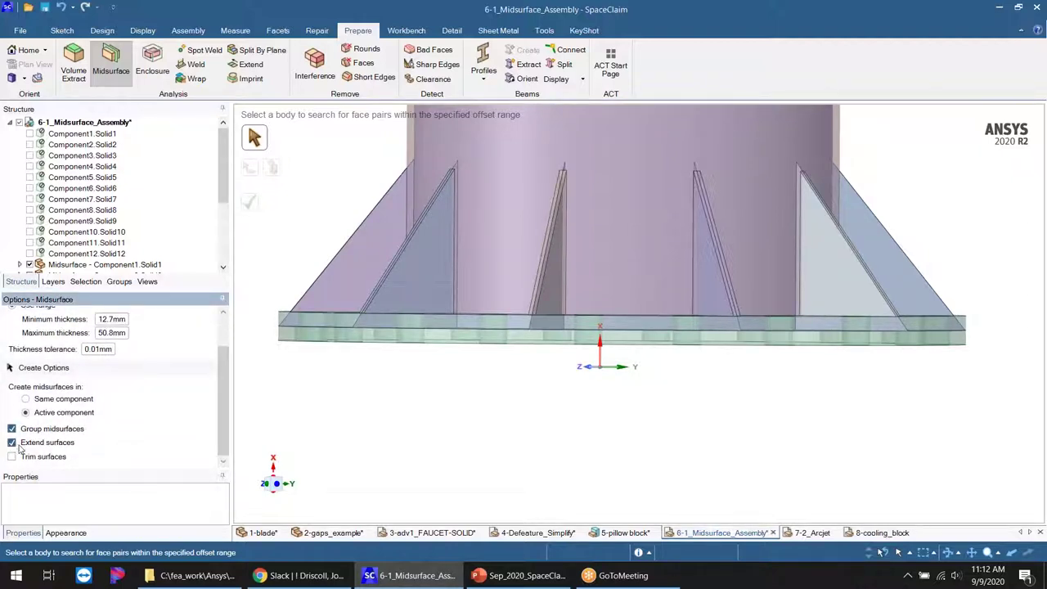
middle_drag(472, 348, 593, 449)
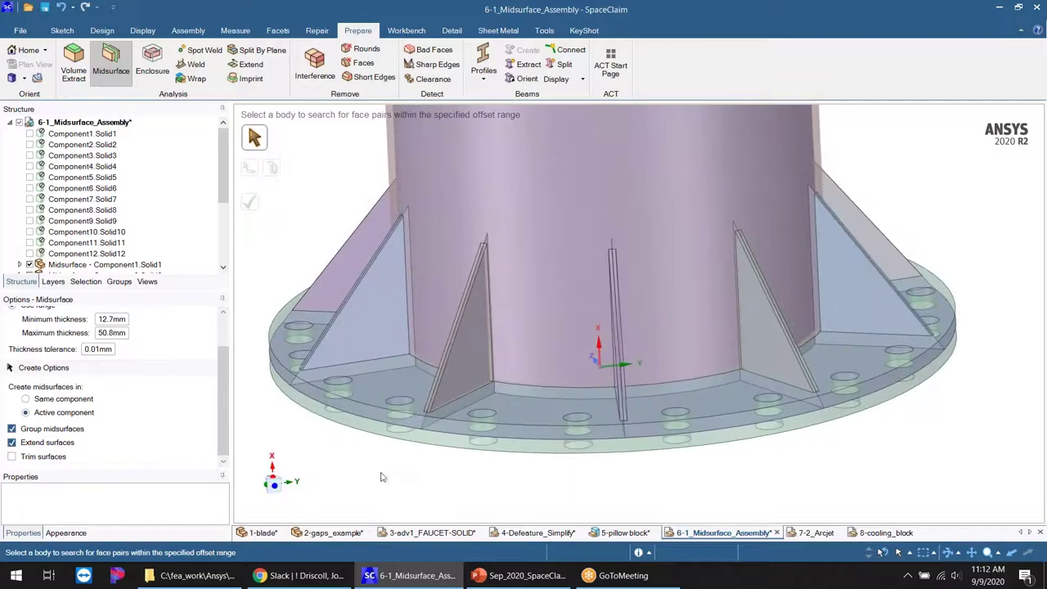
scroll(408, 460, up, 5)
middle_drag(425, 462, 402, 428)
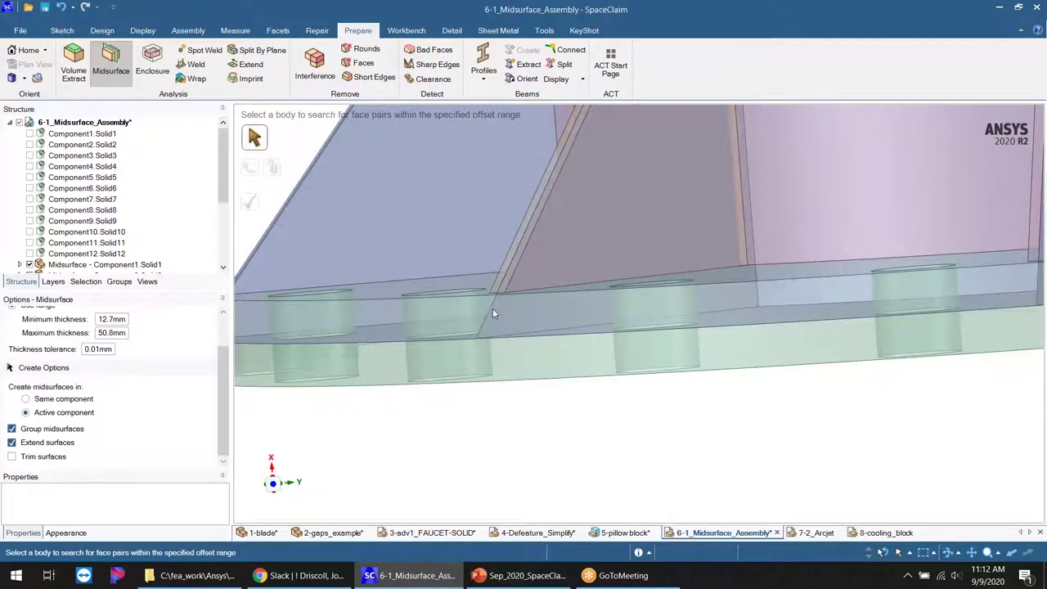
scroll(540, 367, down, 6)
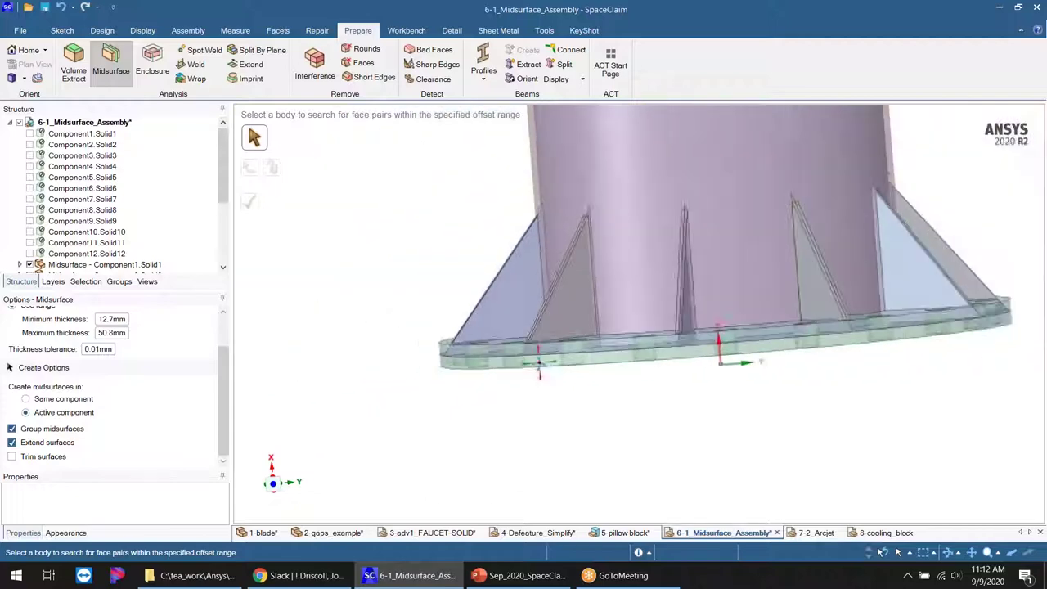
scroll(502, 374, up, 5)
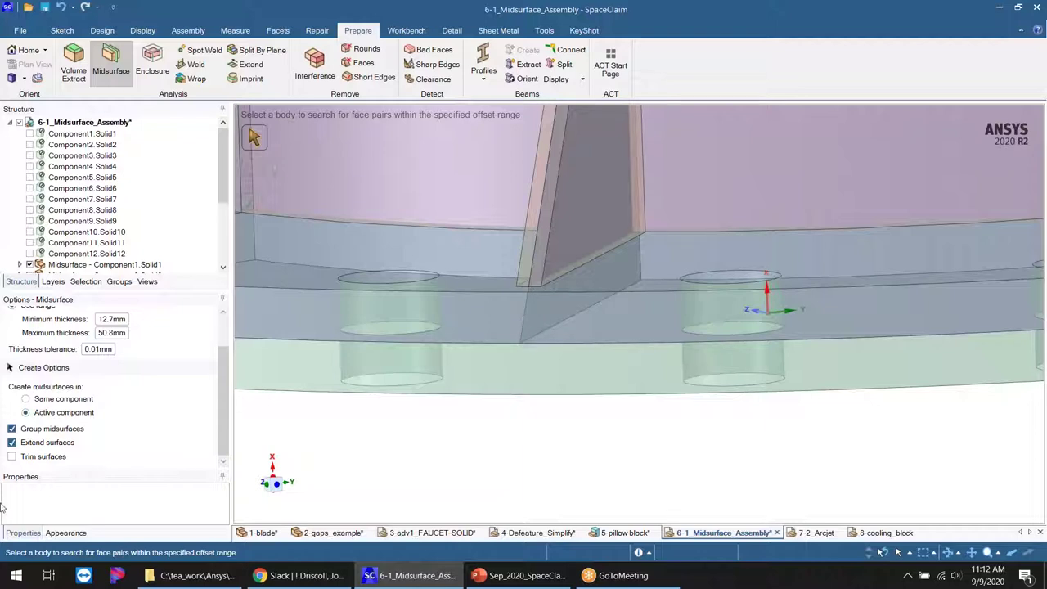
scroll(687, 384, down, 5)
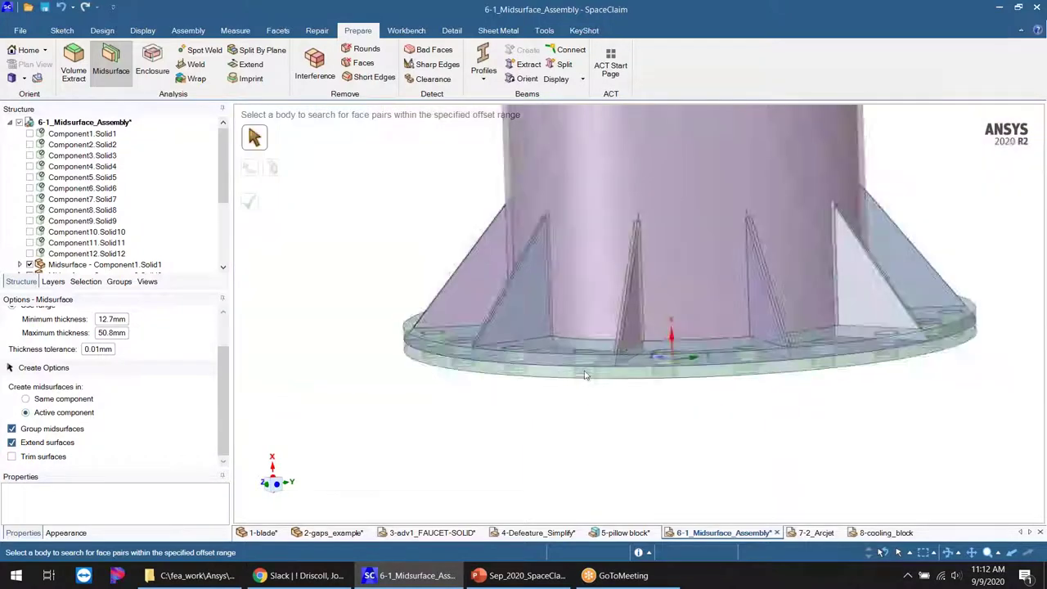
- Clear the overlay of the original solids and leave the Midsurface tool to view the resulting surface bodies
click(426, 434)
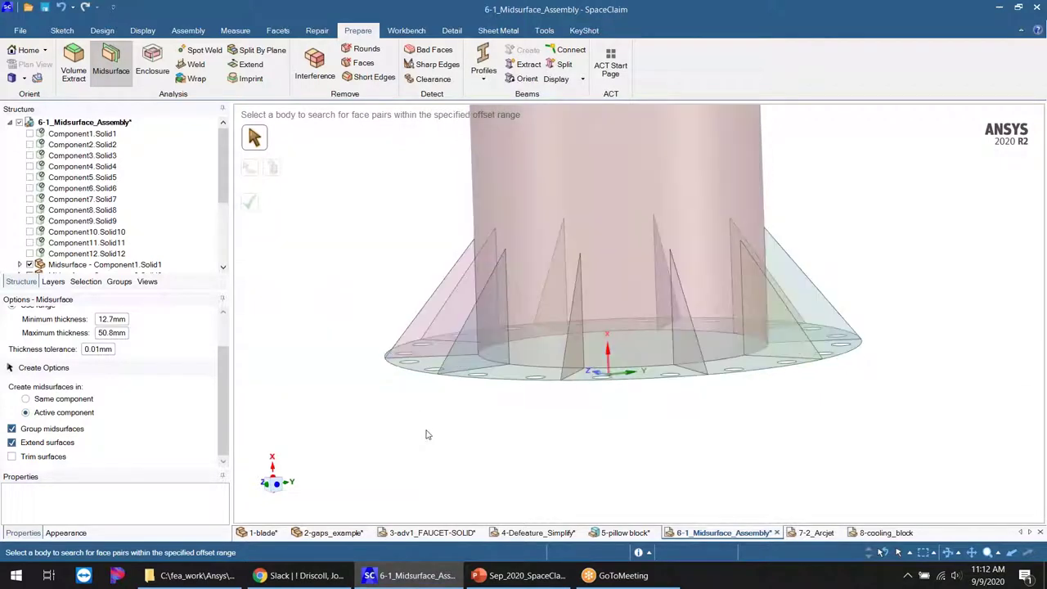
middle_drag(556, 464, 593, 480)
key(Escape)
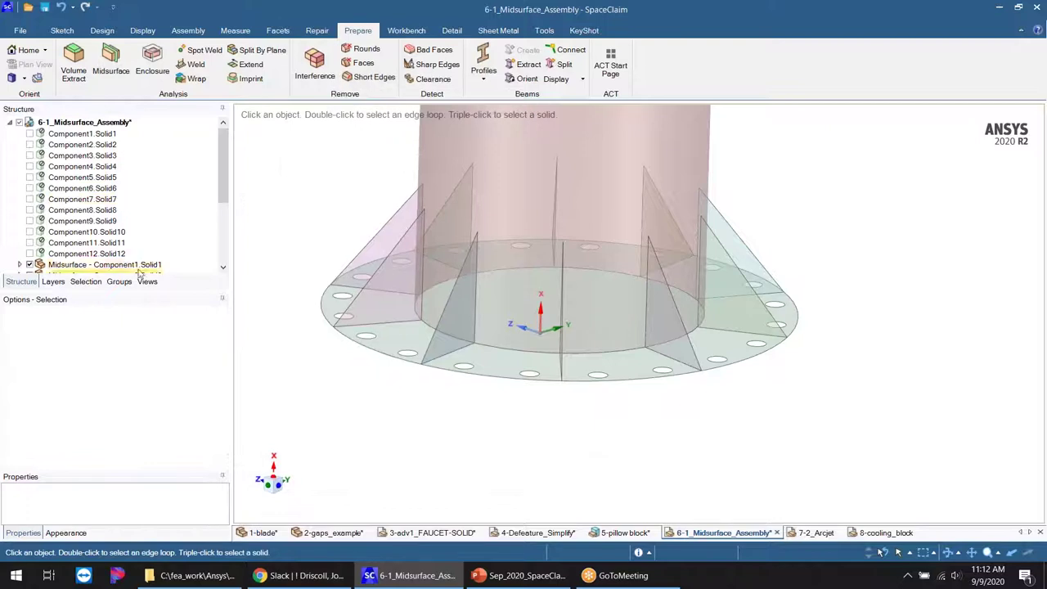
- Enlarge the structure tree to list the midsurface components, and activate the original Component1.Solid1 body for physics
drag(172, 291, 168, 399)
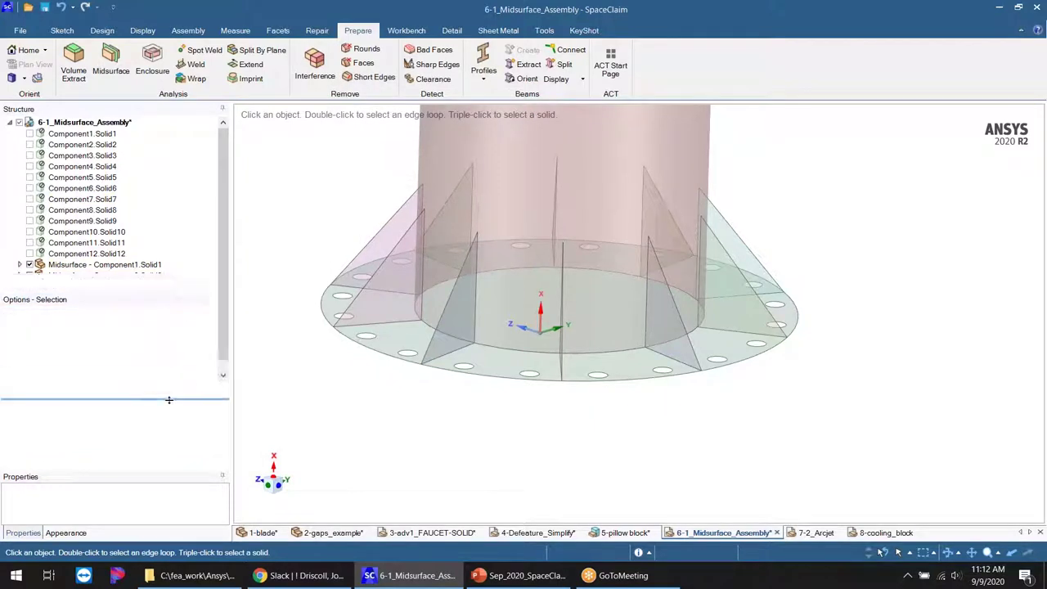
drag(227, 157, 219, 126)
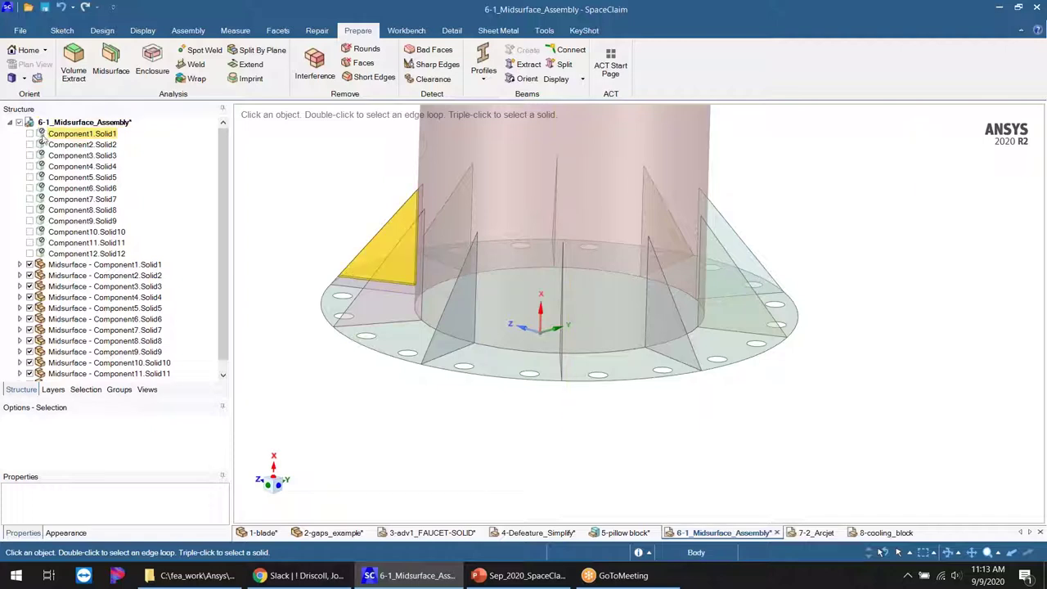
click(45, 135)
right_click(51, 135)
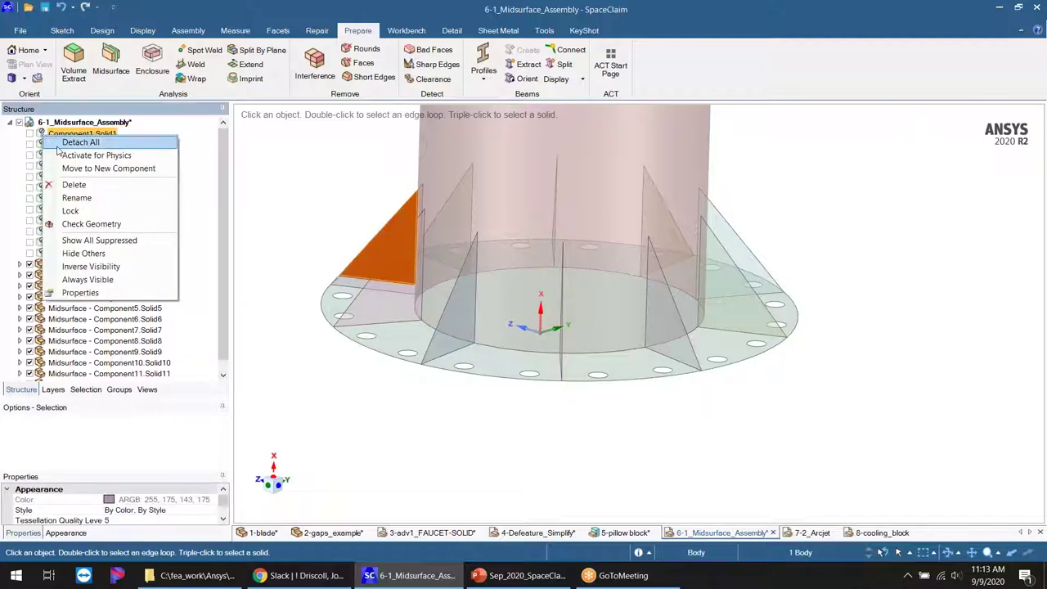
click(109, 155)
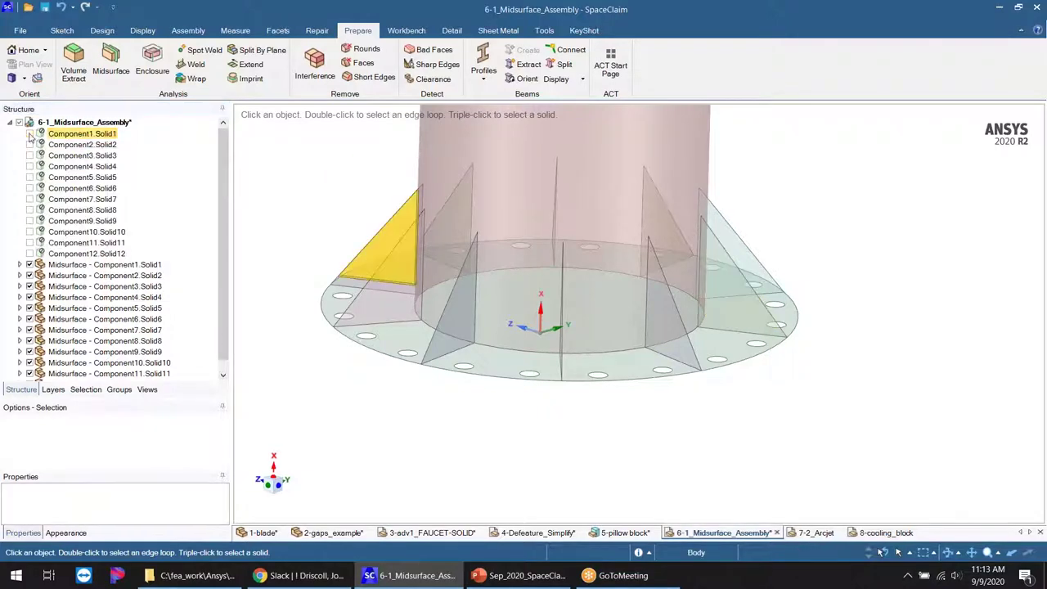
- View the original Component1.Solid1 gusset together with the midsurfaces from below the flange, and hide that solid
middle_drag(379, 245, 404, 267)
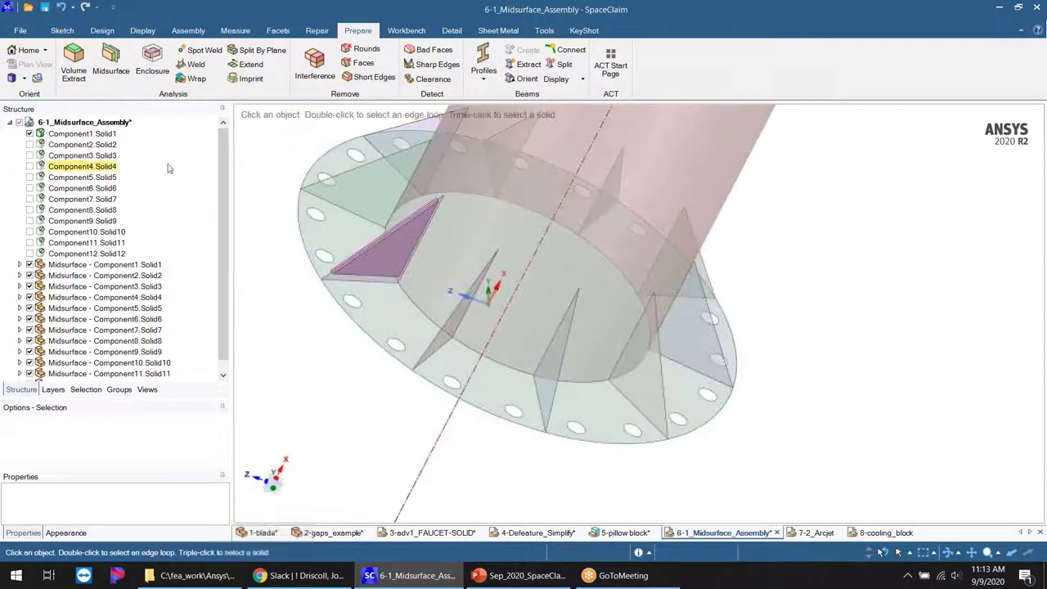
click(29, 133)
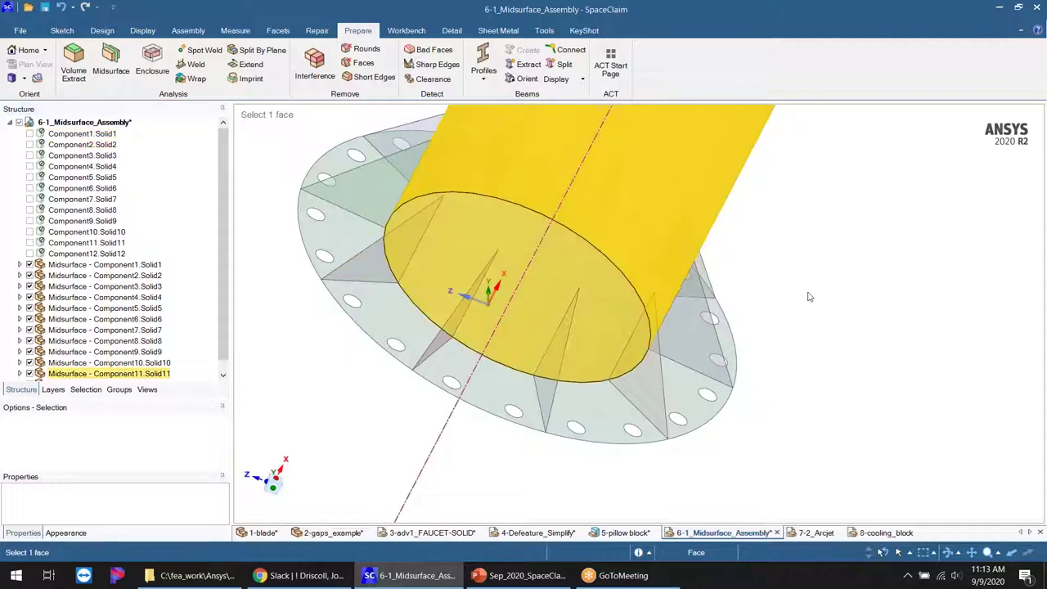
- Examine the tube, flange and gusset midsurfaces from several angles, along with the list of midsurface components
middle_drag(851, 355, 768, 319)
middle_drag(736, 357, 790, 334)
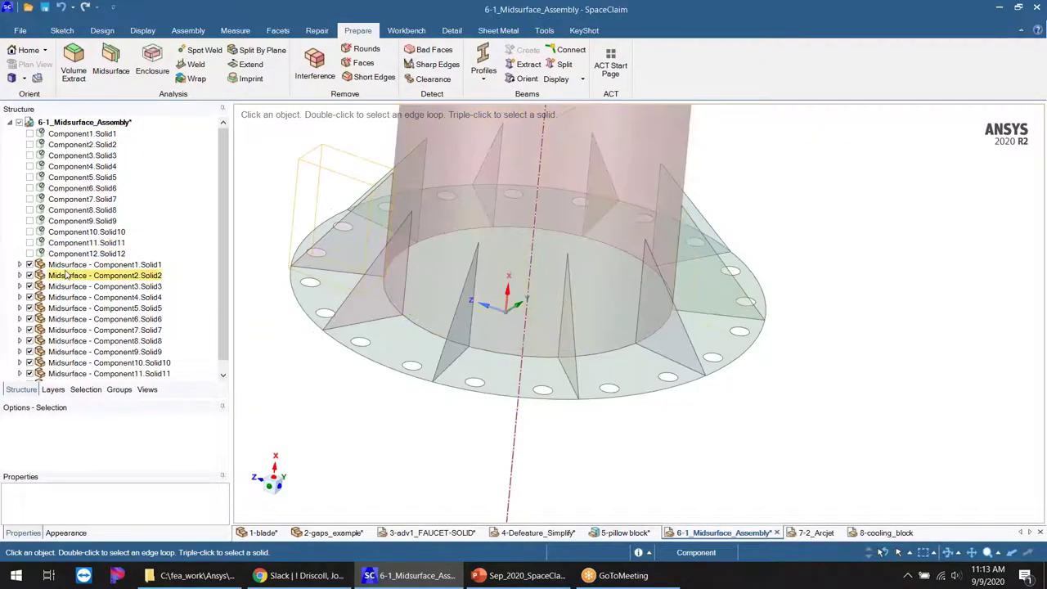
click(385, 295)
scroll(464, 391, down, 4)
scroll(464, 399, up, 3)
mouse_move(463, 401)
middle_down()
mouse_move(446, 395)
mouse_move(443, 427)
middle_up()
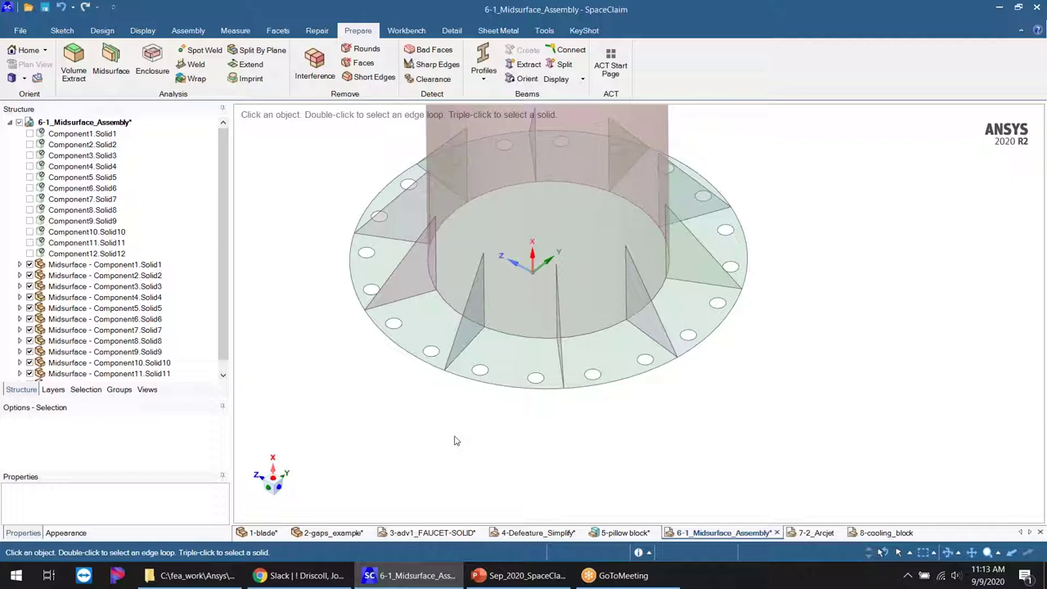
mouse_move(460, 449)
middle_down()
mouse_move(467, 428)
mouse_move(469, 456)
middle_up()
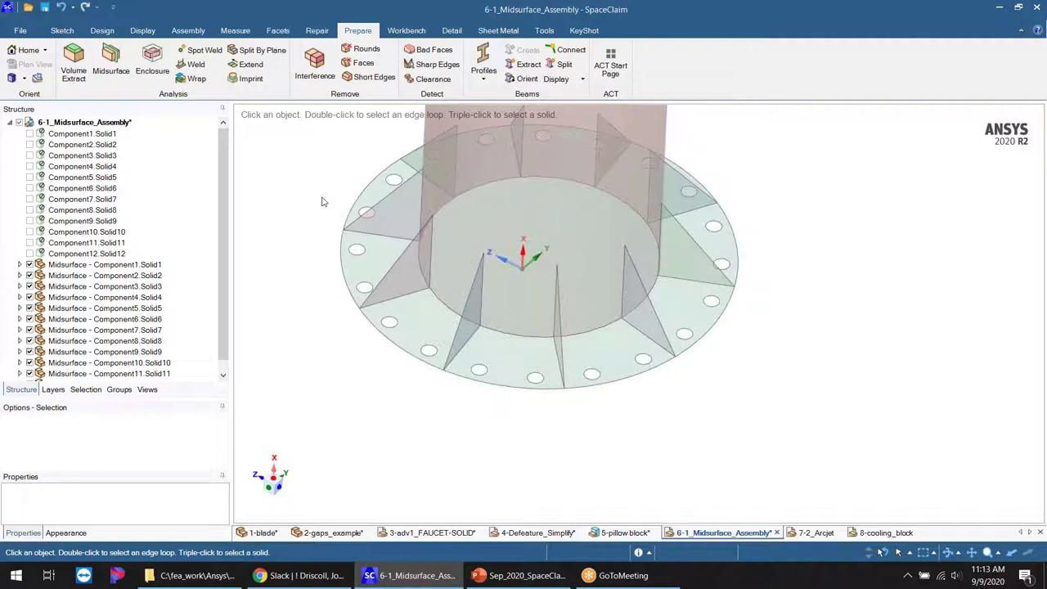
scroll(229, 288, down, 1)
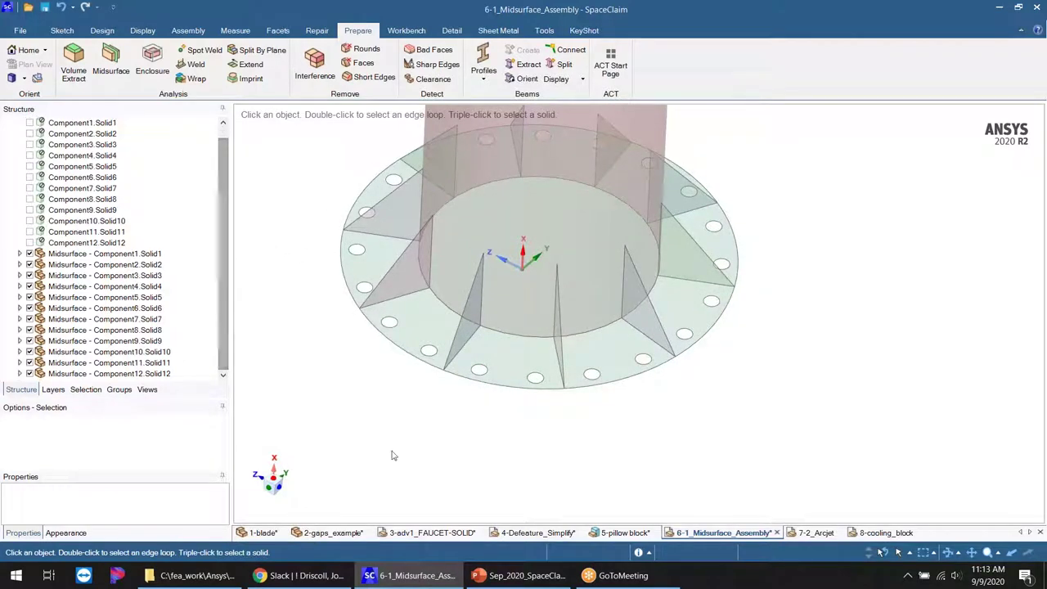
scroll(404, 447, down, 3)
middle_drag(406, 448, 395, 386)
ctrl+middle_drag(679, 357, 717, 353)
scroll(704, 355, up, 3)
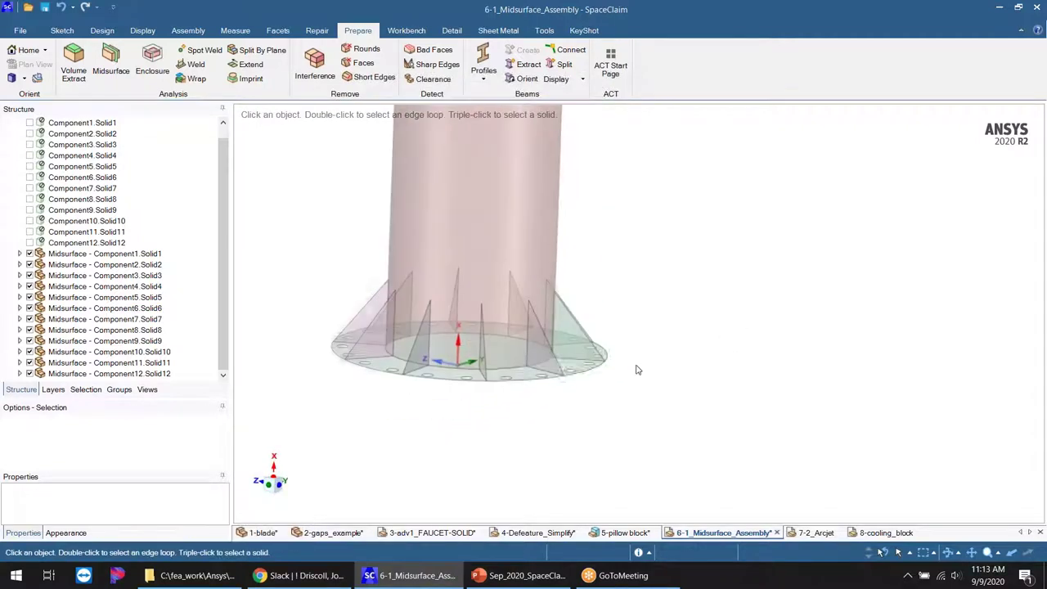
ctrl+middle_drag(368, 406, 481, 397)
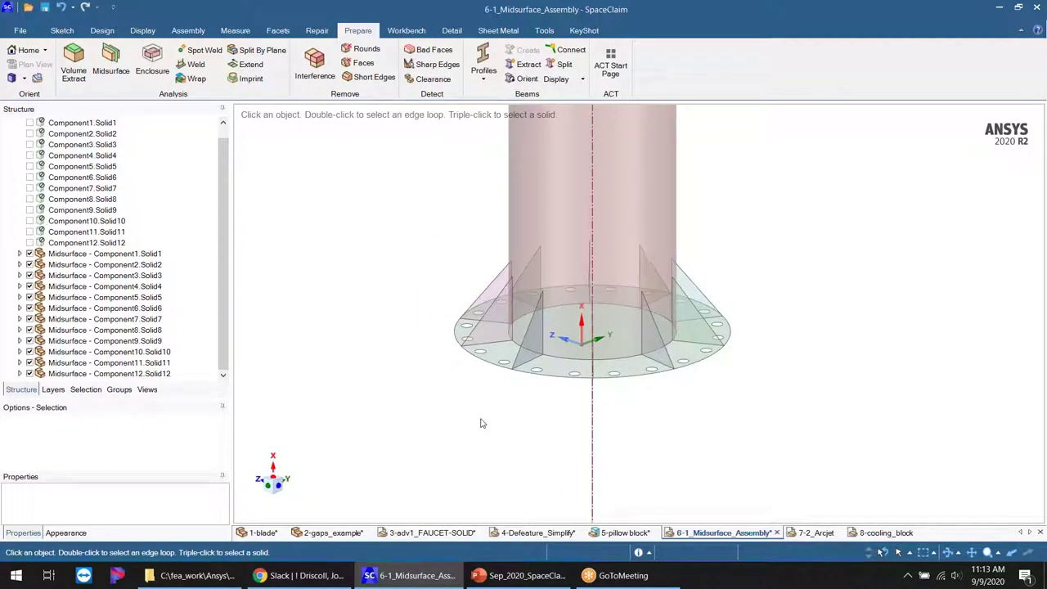
- Inspect where the Component10 gusset midsurface meets the flange midsurface by selecting each face in turn, and clear the selection
click(539, 357)
scroll(539, 358, up, 5)
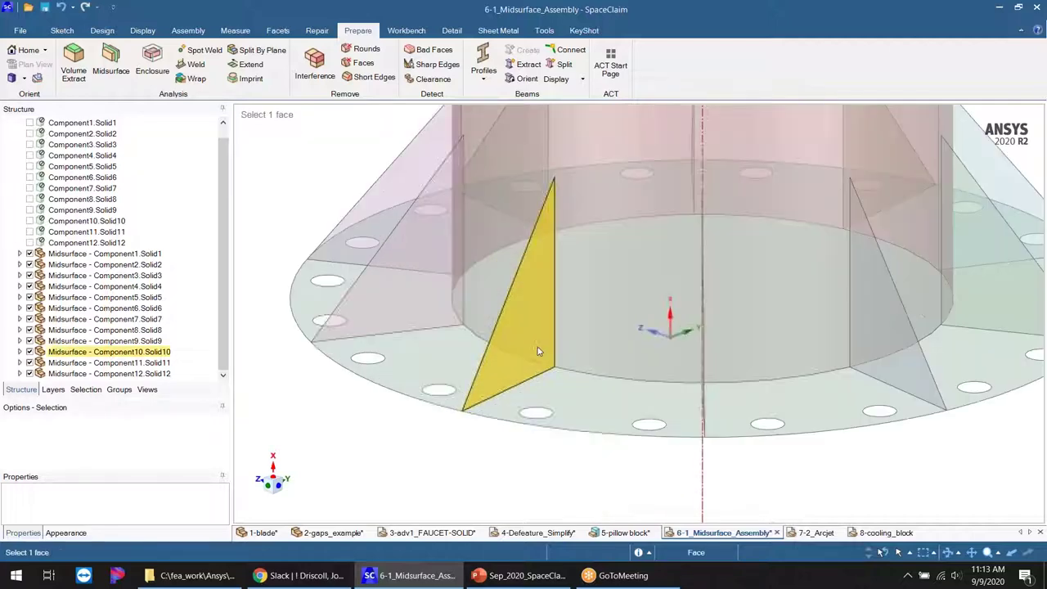
scroll(564, 393, down, 5)
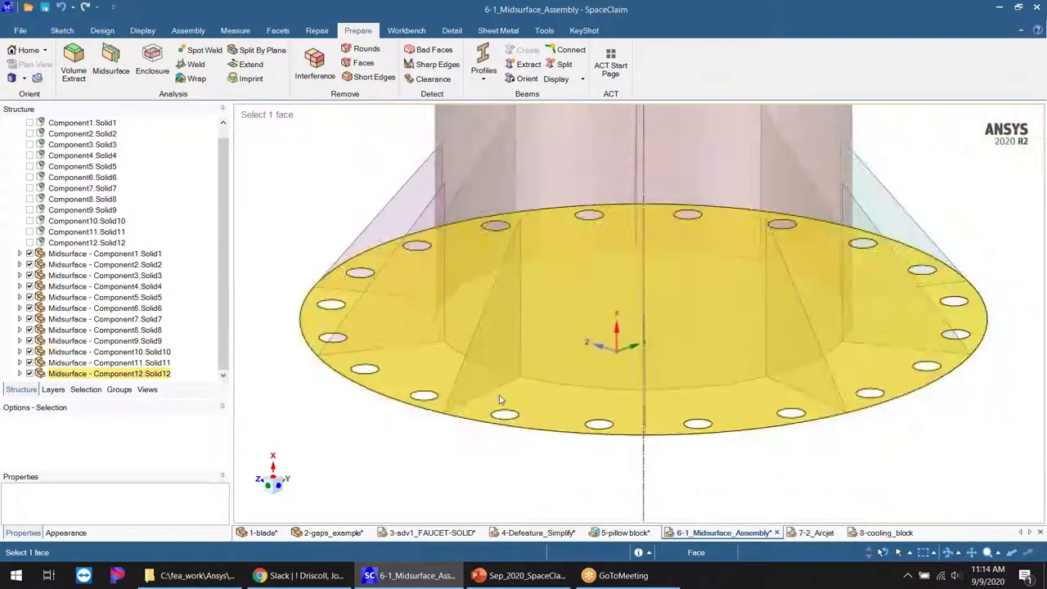
scroll(501, 398, up, 5)
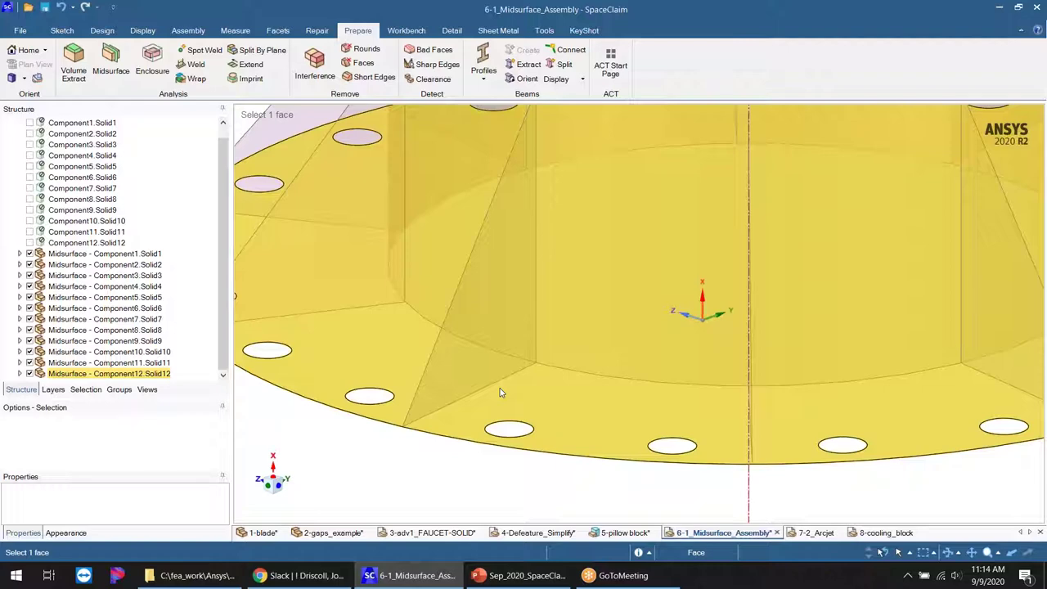
click(494, 387)
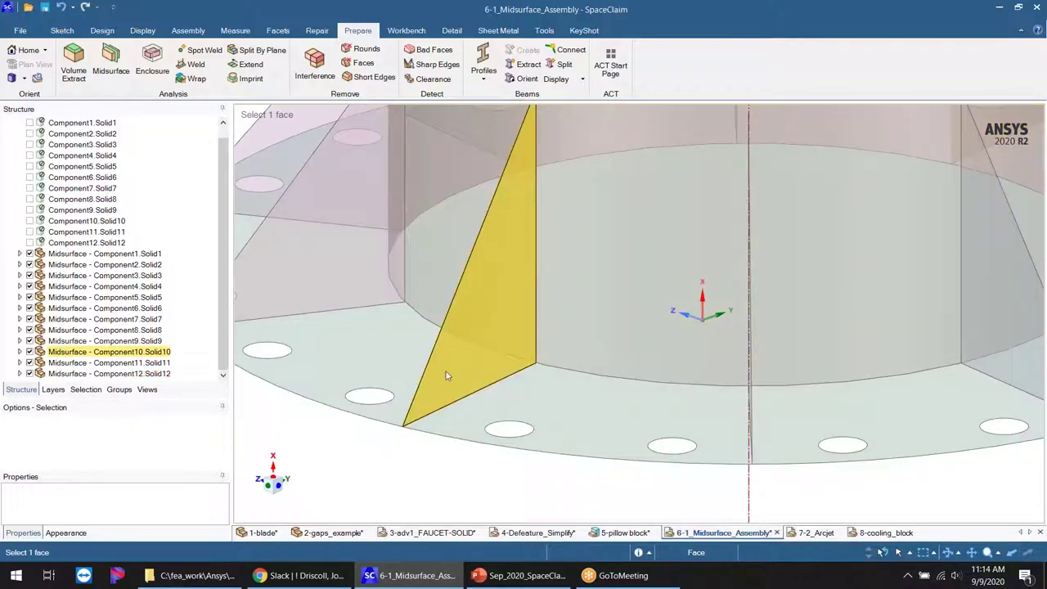
click(426, 421)
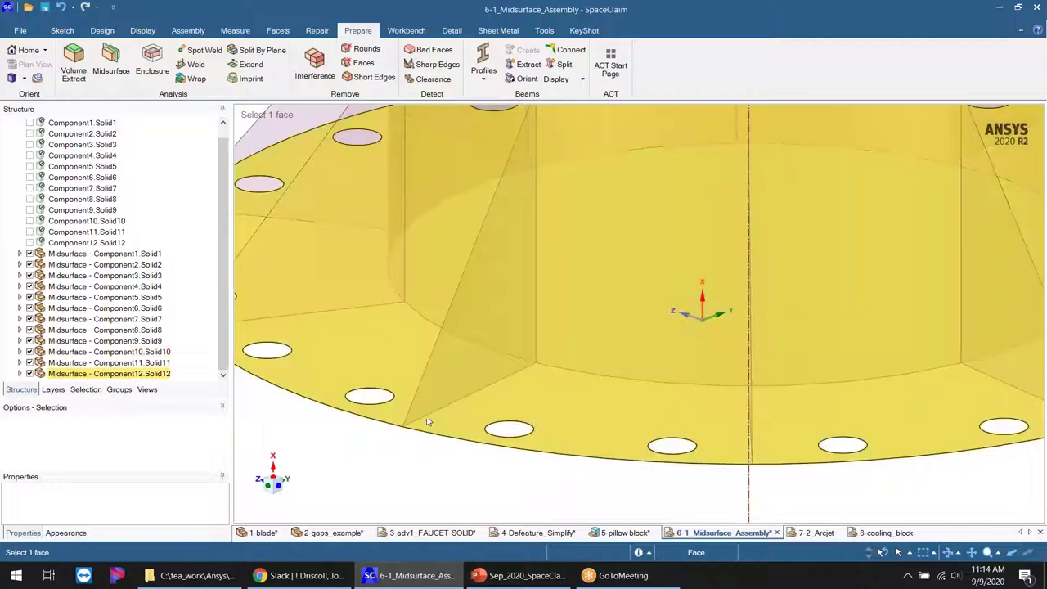
click(489, 382)
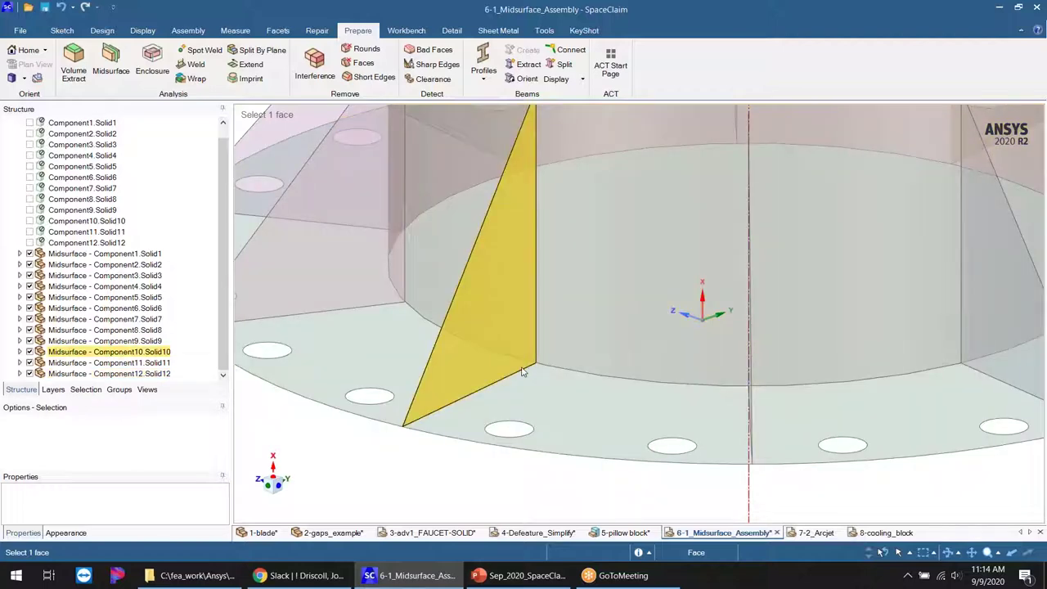
click(421, 424)
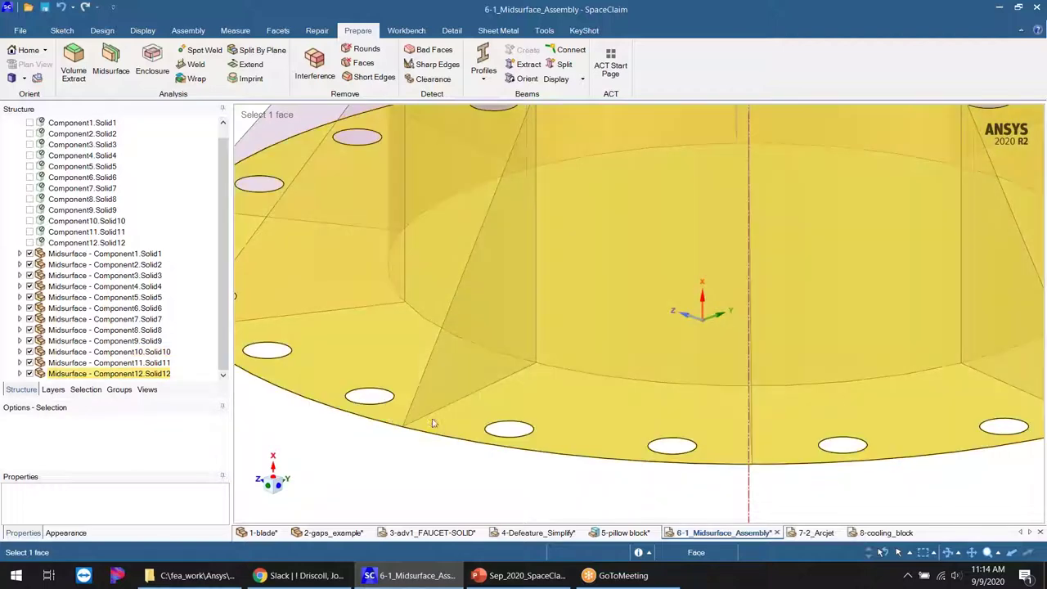
click(504, 381)
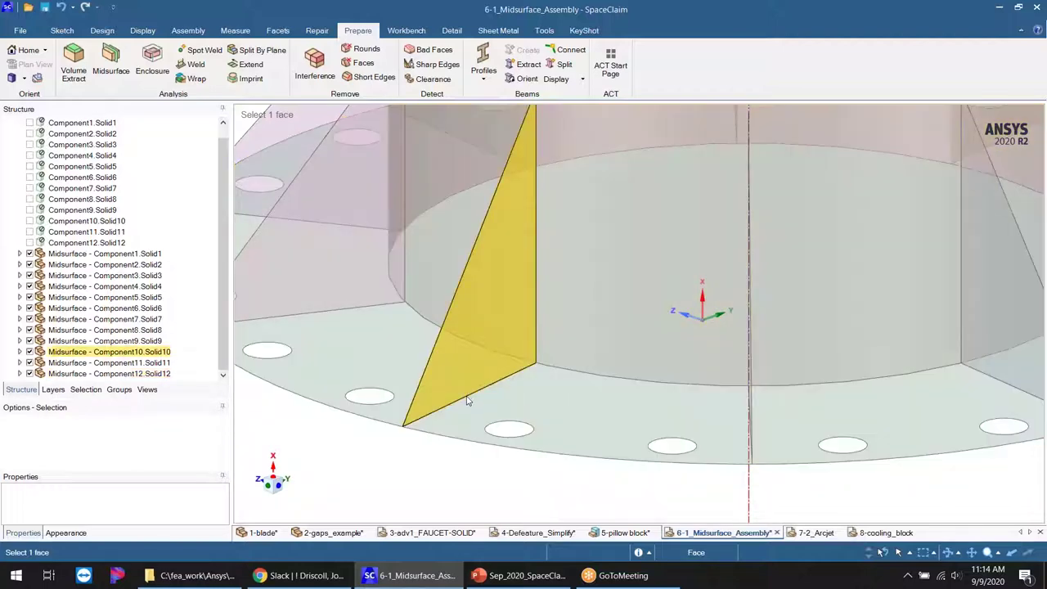
key(z)
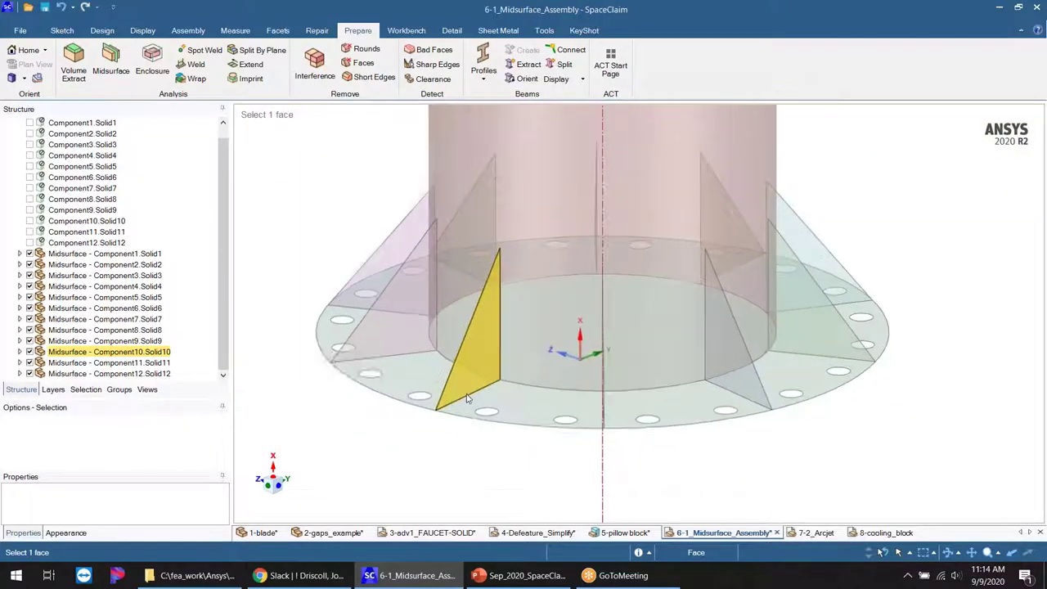
click(327, 207)
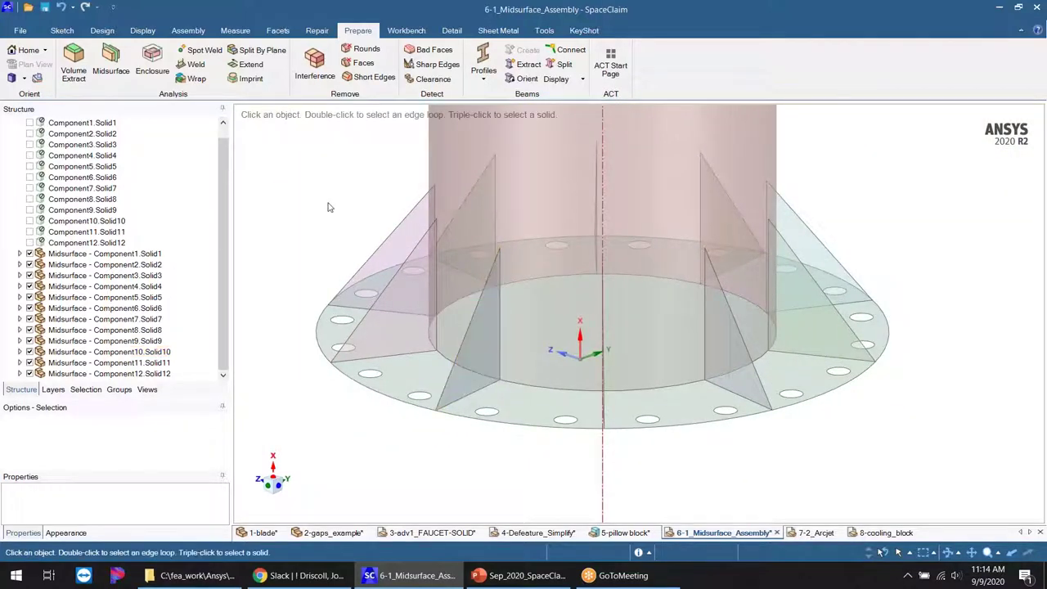
- Share the coincident topology along all detected edges between the tube, flange and gusset midsurfaces, and leave the Share tool
middle_drag(599, 358, 559, 353)
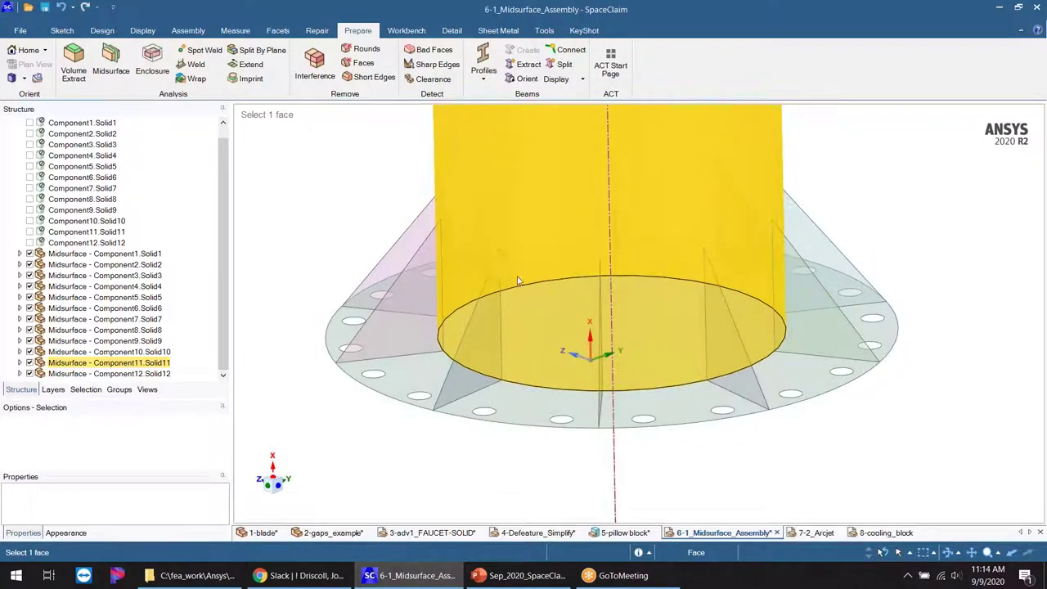
click(404, 32)
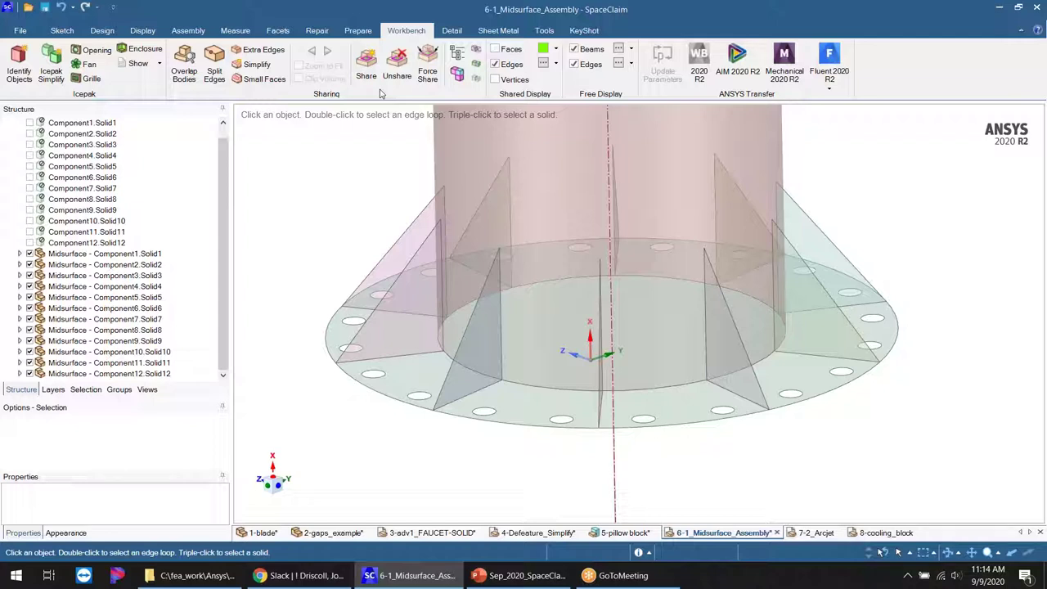
click(366, 64)
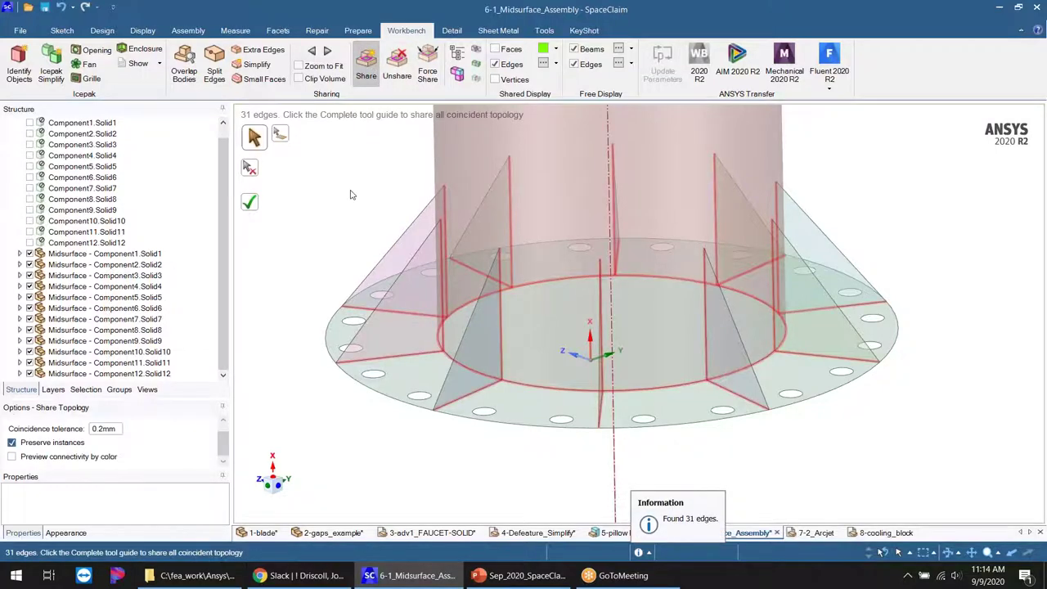
middle_drag(339, 229, 356, 188)
click(250, 202)
key(Escape)
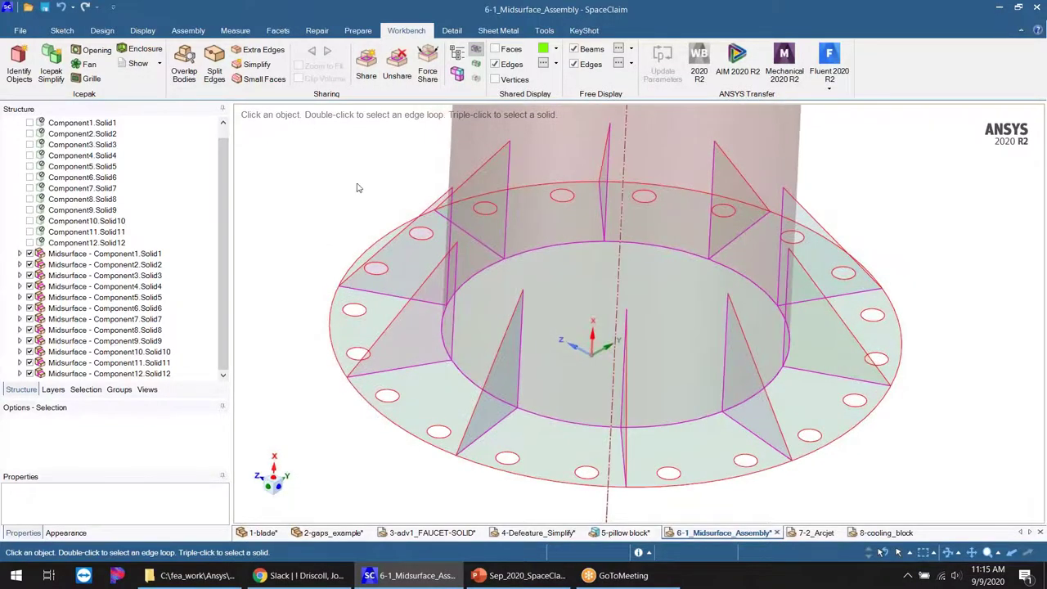
- Compare the midsurfaces with Show Connectivity off and on around the flange, leaving the edge connectivity colours displayed
middle_drag(489, 370, 507, 373)
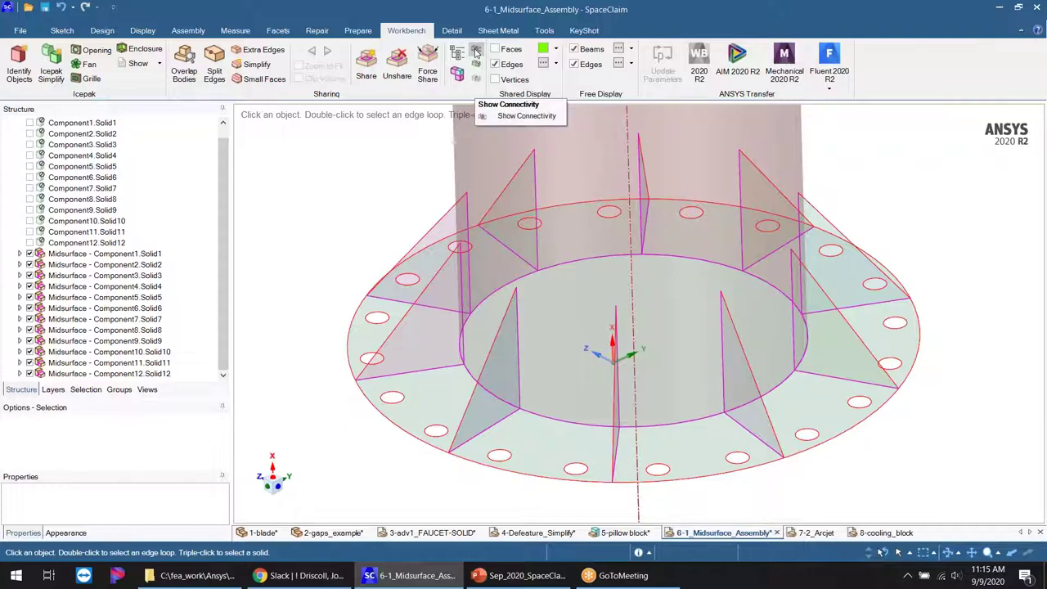
click(476, 51)
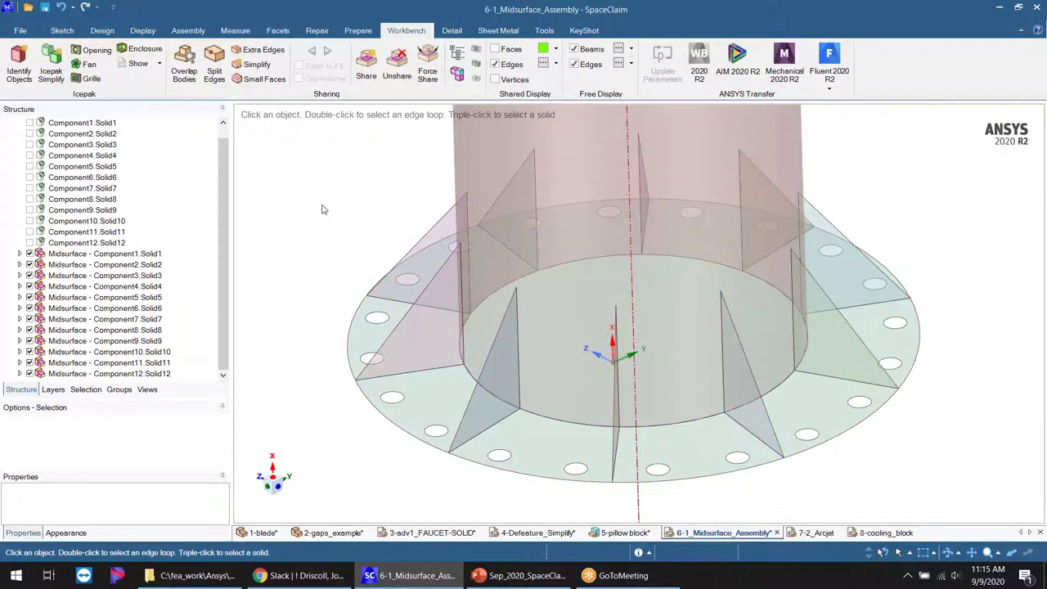
middle_drag(324, 210, 339, 206)
click(477, 52)
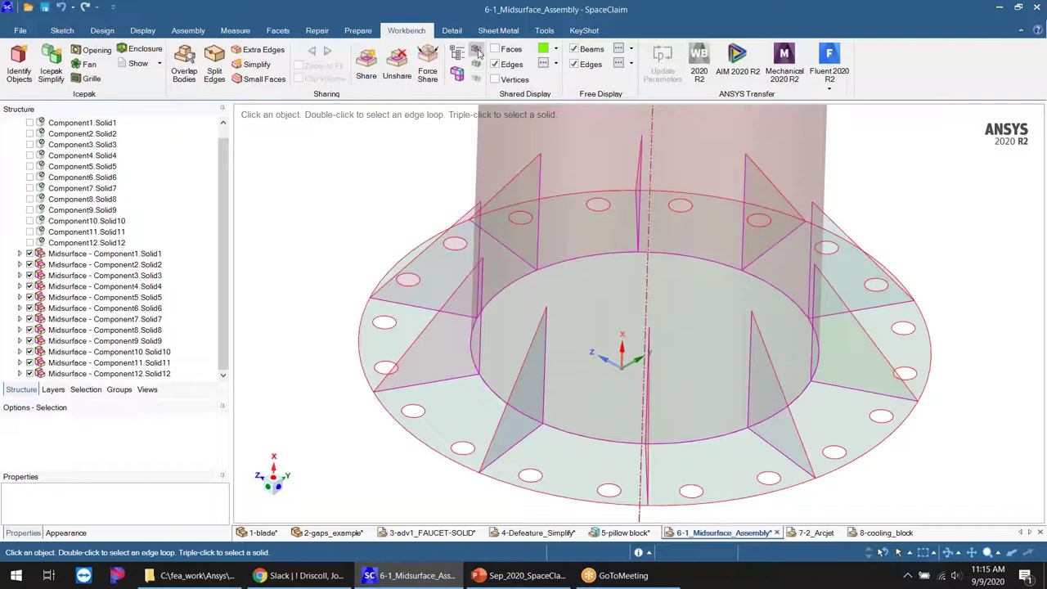
mouse_move(384, 233)
middle_down()
mouse_move(357, 222)
mouse_move(369, 220)
middle_up()
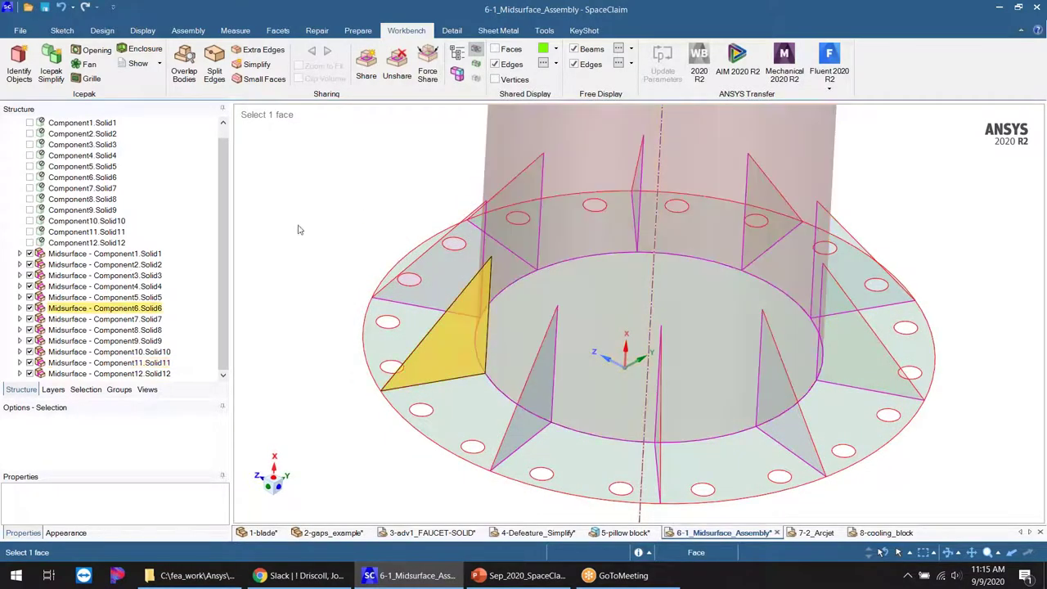
mouse_move(283, 226)
middle_down()
mouse_move(262, 225)
mouse_move(288, 189)
middle_up()
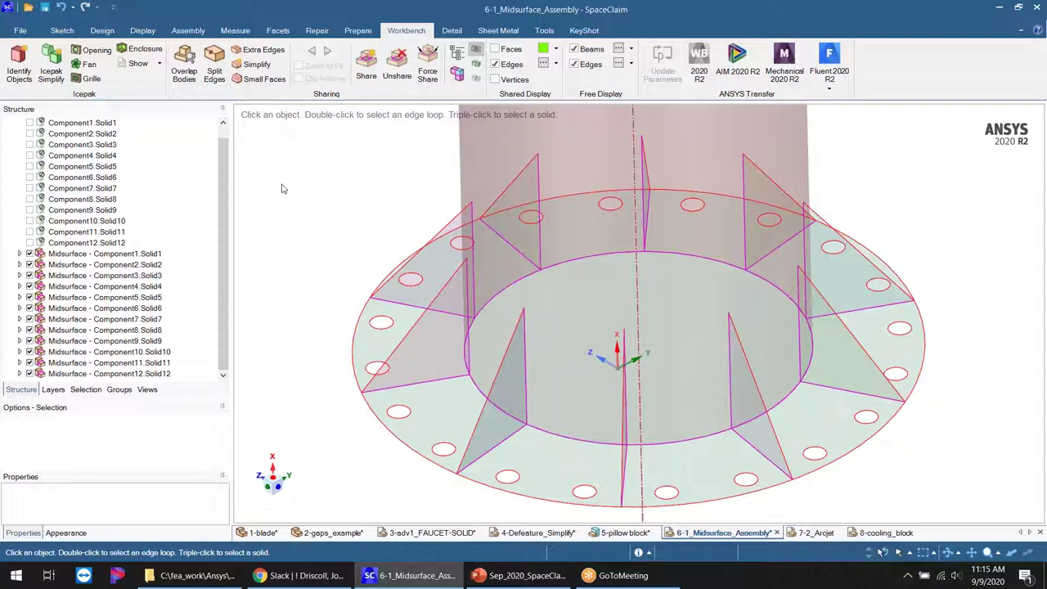
- Toggle the shared and free edge displays off and back on, and check the colours assigned to each edge connectivity type
click(495, 65)
click(495, 66)
click(495, 65)
click(494, 65)
click(574, 65)
click(574, 66)
click(574, 65)
click(575, 65)
click(549, 64)
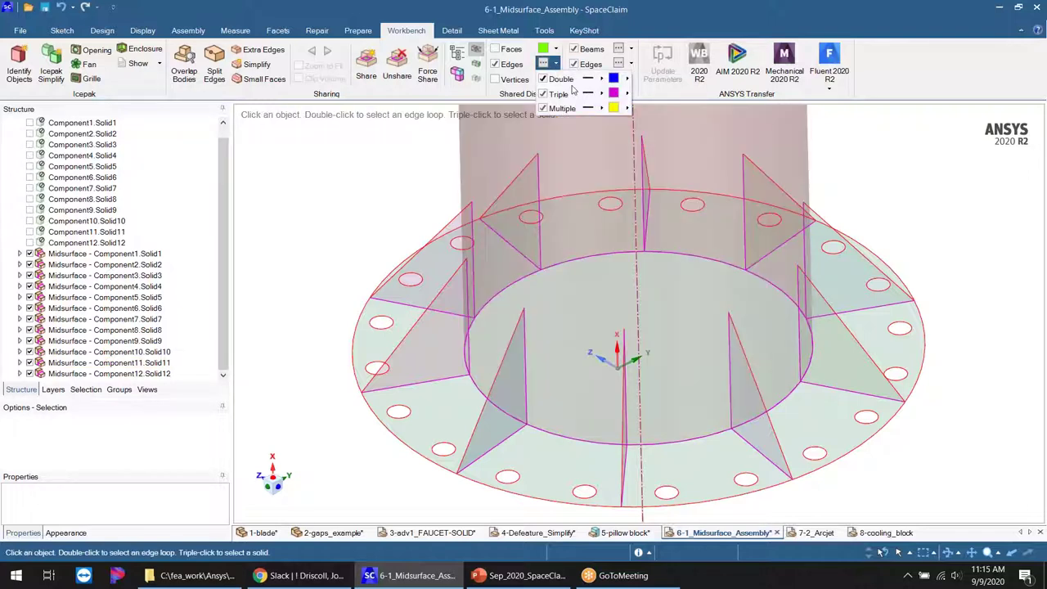
click(631, 65)
click(571, 88)
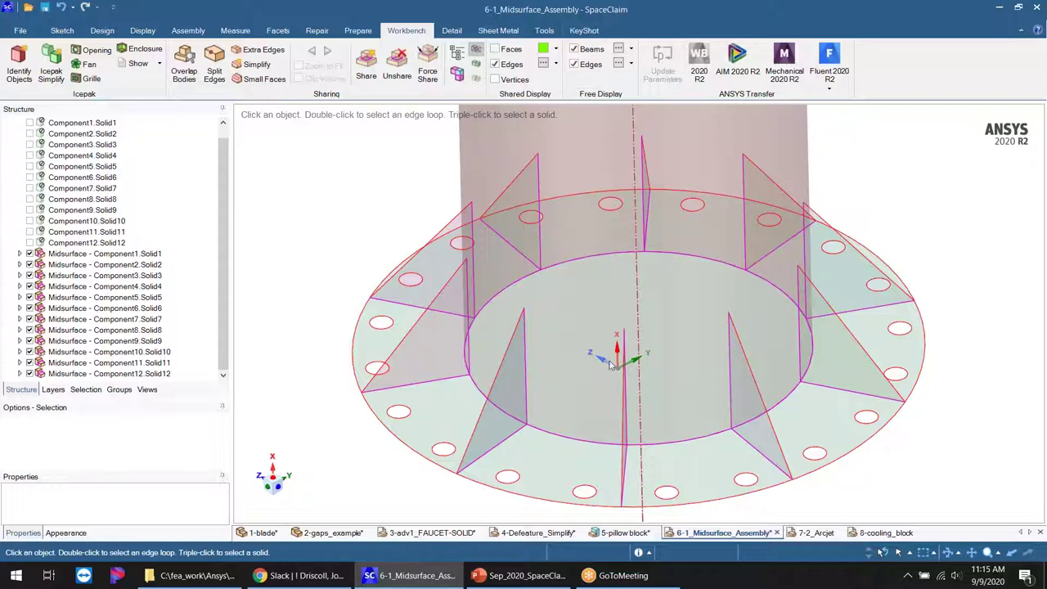
- Check the edge connectivity of the Component6 gusset midsurface at the tube and flange, and clear the selection
click(466, 312)
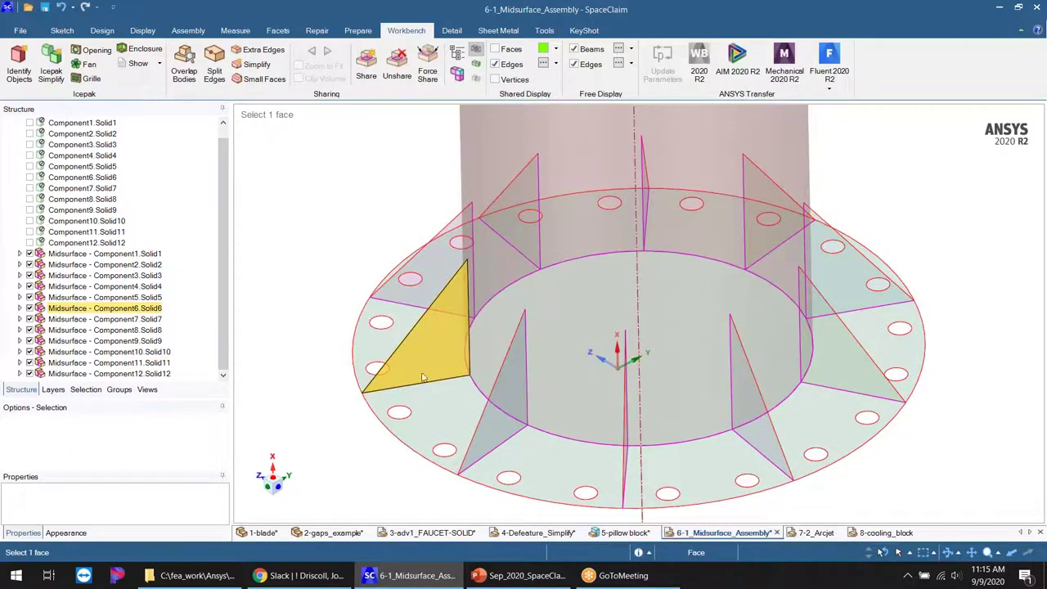
click(427, 378)
click(472, 370)
click(461, 380)
click(374, 255)
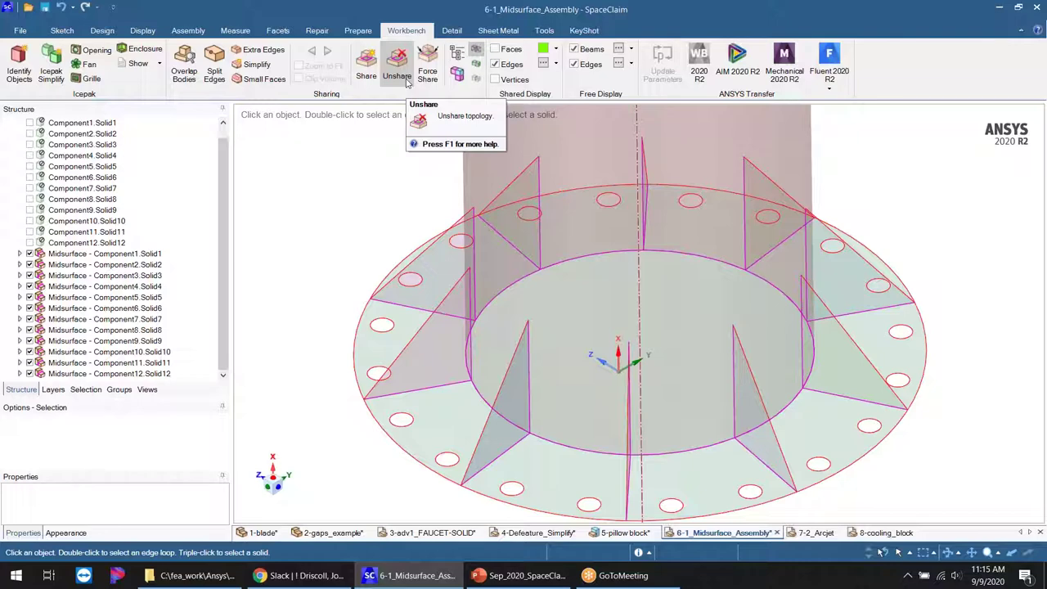
scroll(520, 356, down, 8)
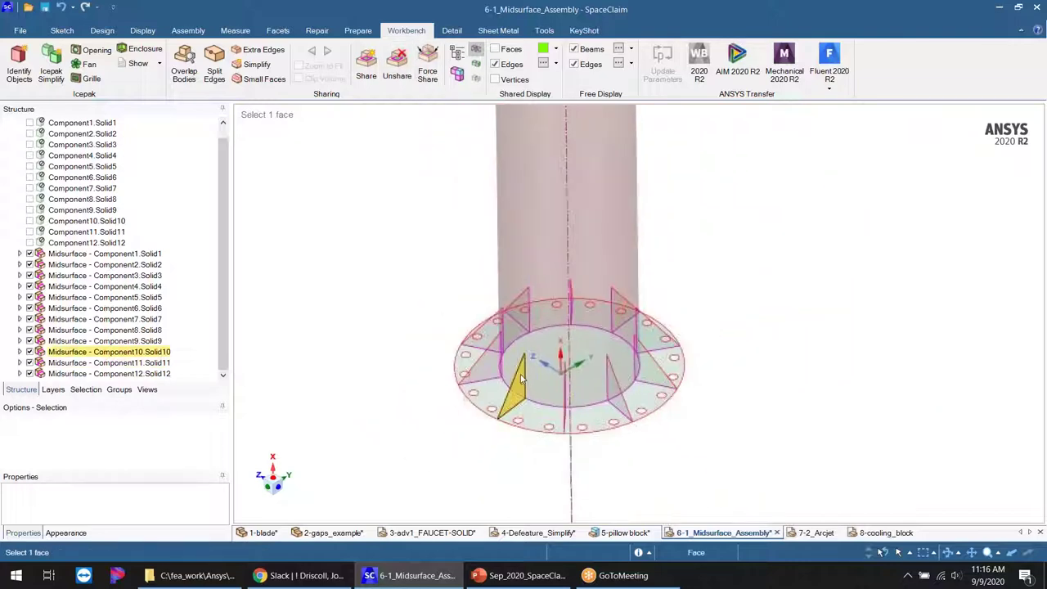
scroll(543, 364, up, 3)
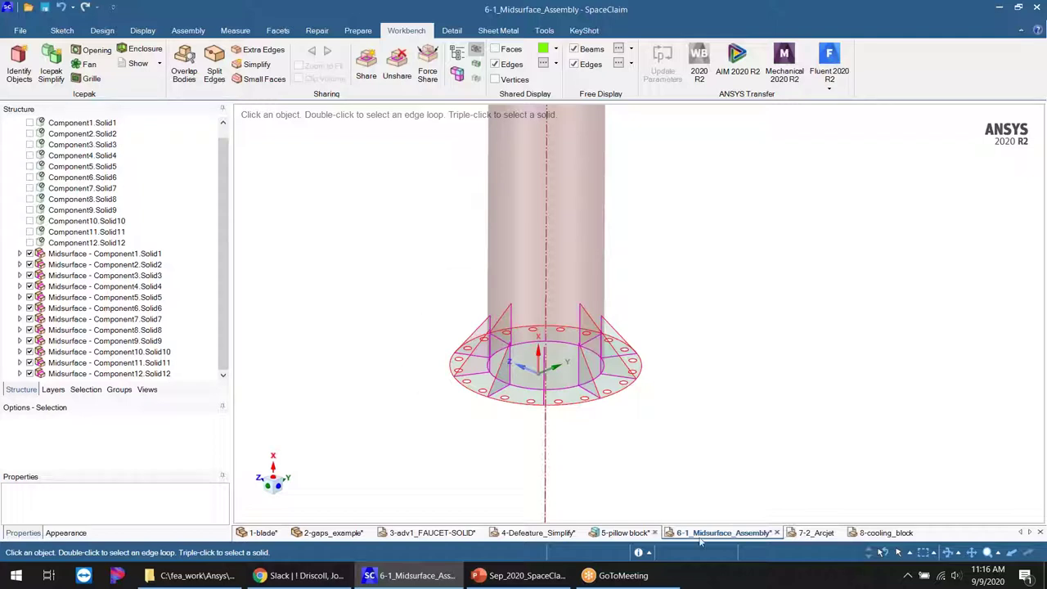
- Switch to the 7-2_Arcjet document, view the whole assembly, and select the inner conical face of the nozzle
click(812, 533)
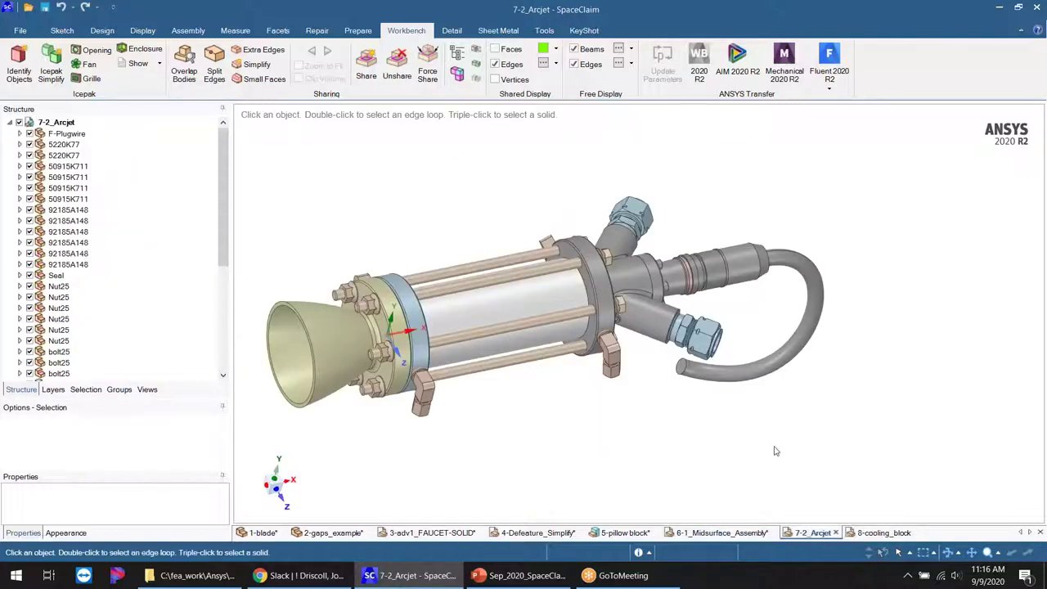
ctrl+middle_drag(503, 406, 575, 420)
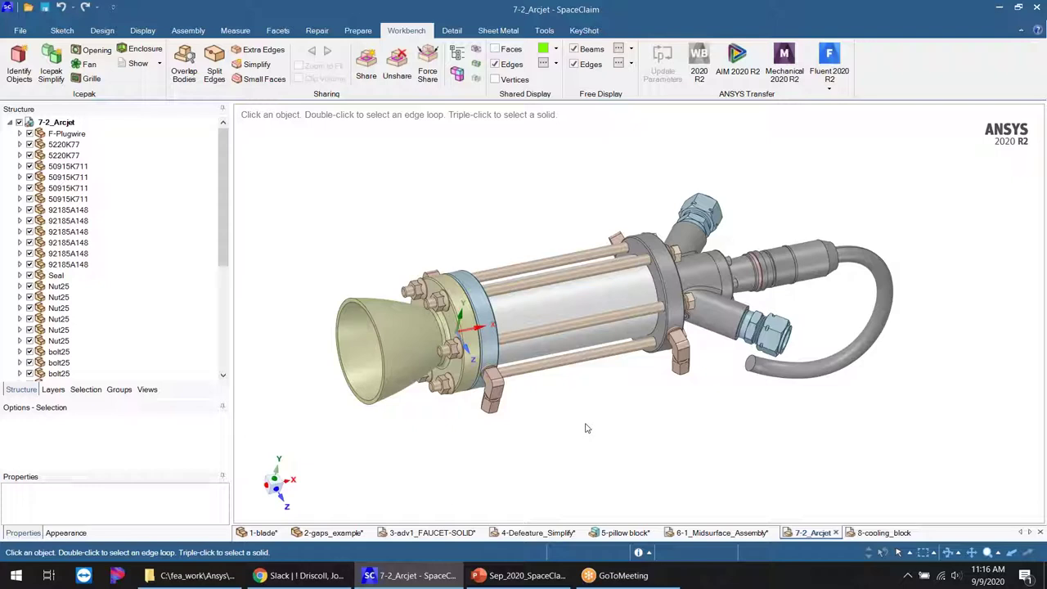
middle_drag(638, 426, 614, 417)
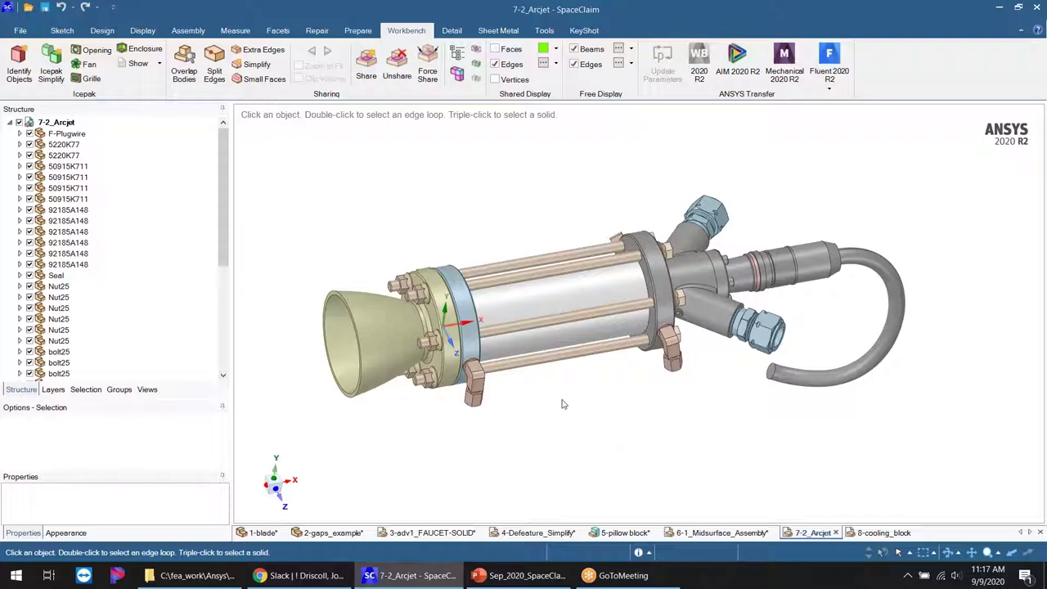
ctrl+middle_drag(588, 423, 607, 414)
middle_drag(507, 392, 497, 414)
click(362, 324)
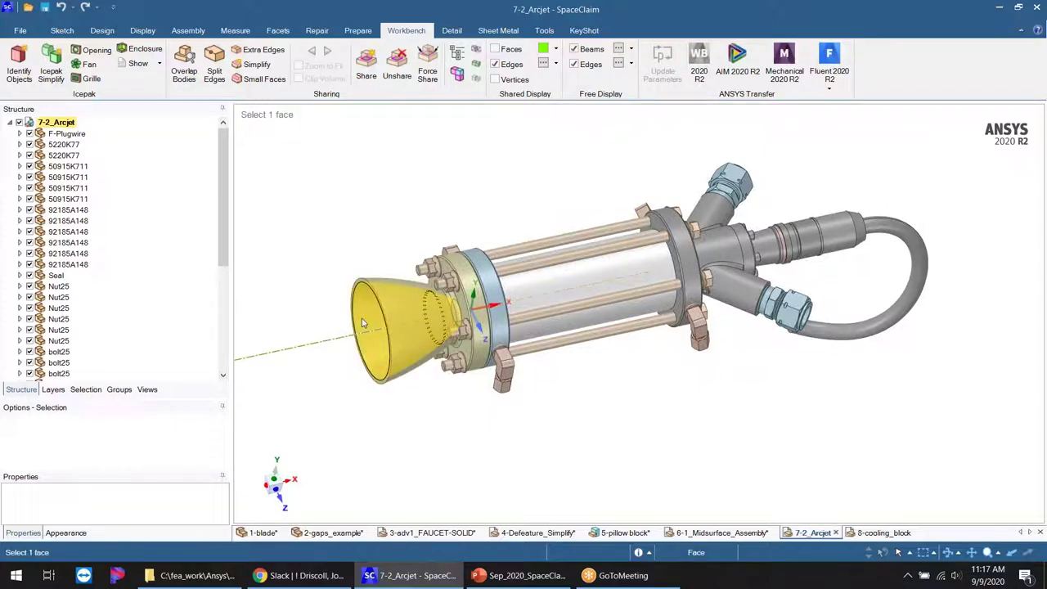
- Section the Arcjet assembly lengthwise and move the section plane about 1.99 in so it cuts through the nozzle and chamber
middle_drag(657, 401, 643, 387)
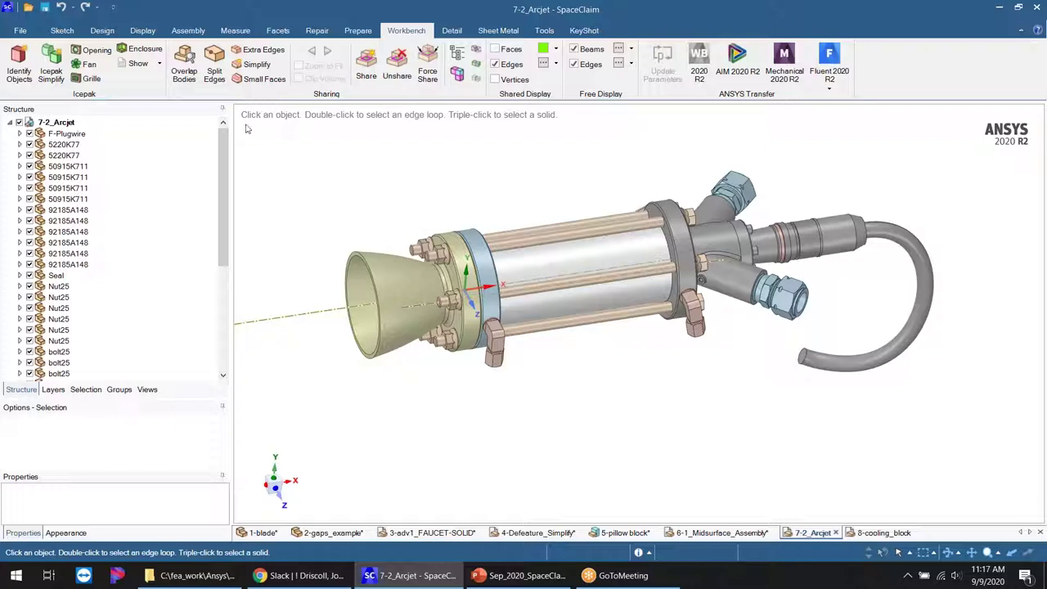
click(360, 33)
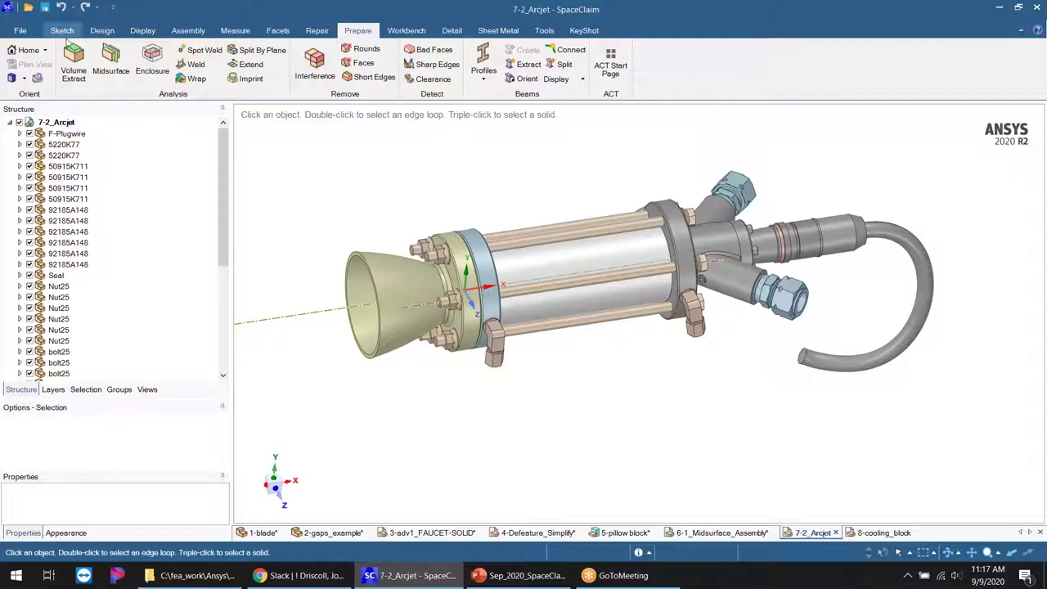
click(74, 62)
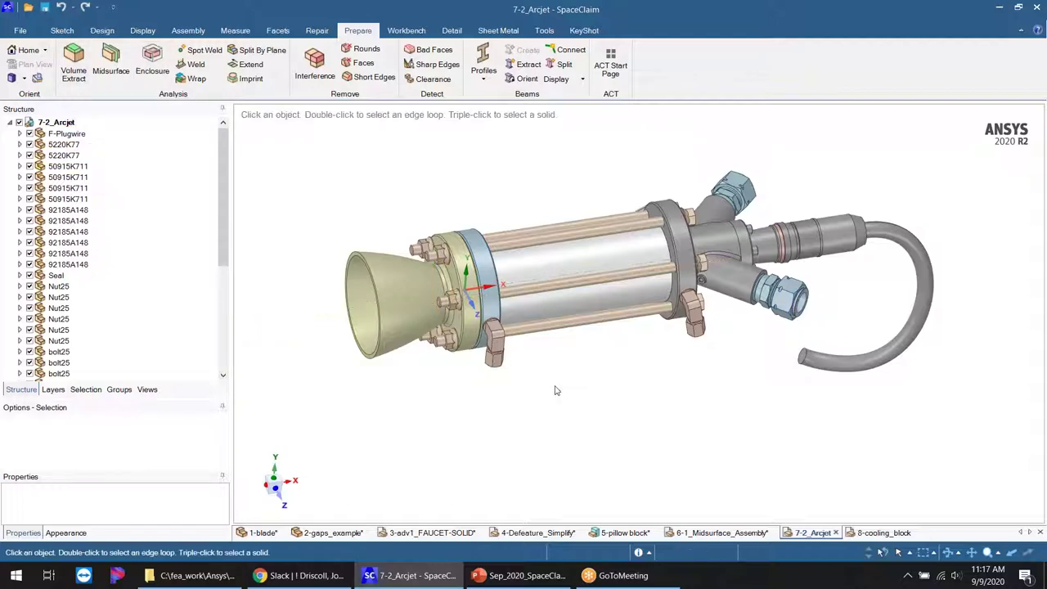
key(x)
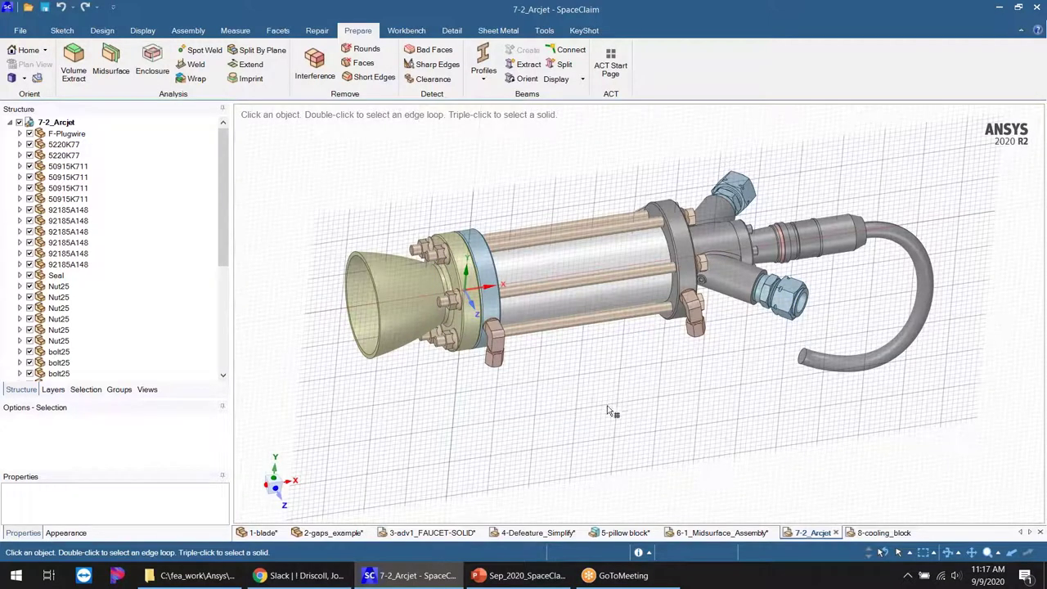
click(498, 349)
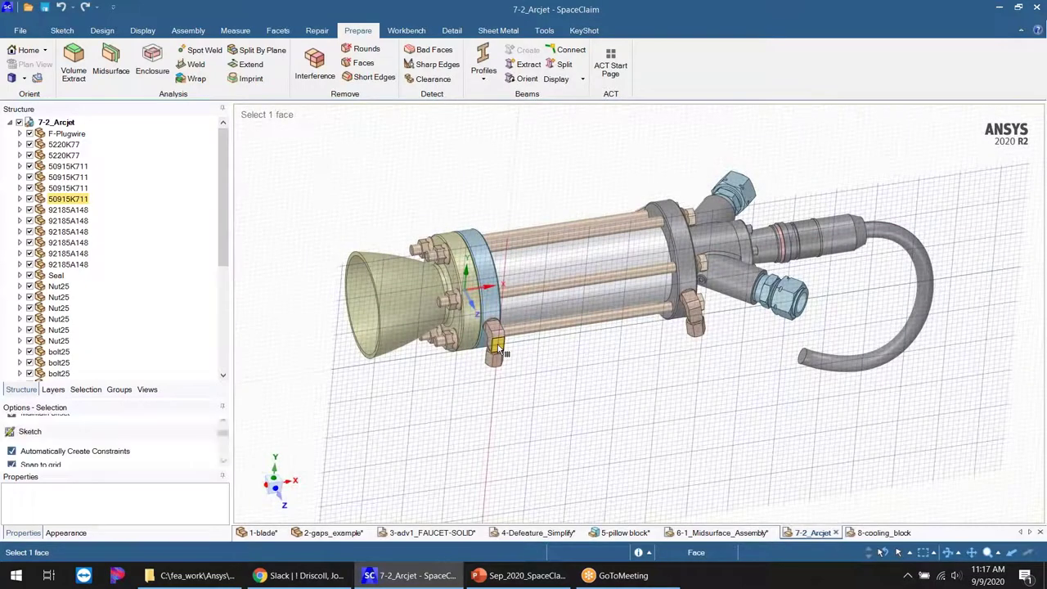
click(652, 510)
mouse_move(515, 370)
mouse_down()
mouse_move(496, 321)
mouse_move(501, 330)
mouse_up()
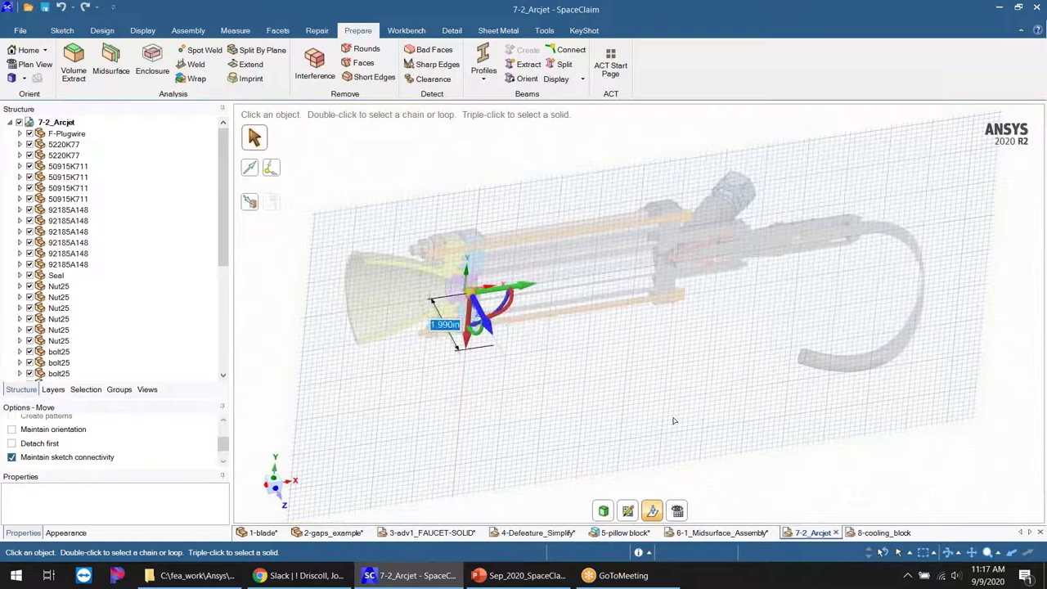
- Examine the sectioned internal flow passage from the nozzle through the chamber to the inlet end
middle_drag(685, 446, 651, 395)
shift+middle_drag(595, 294, 631, 407)
scroll(511, 397, up, 3)
scroll(372, 318, down, 3)
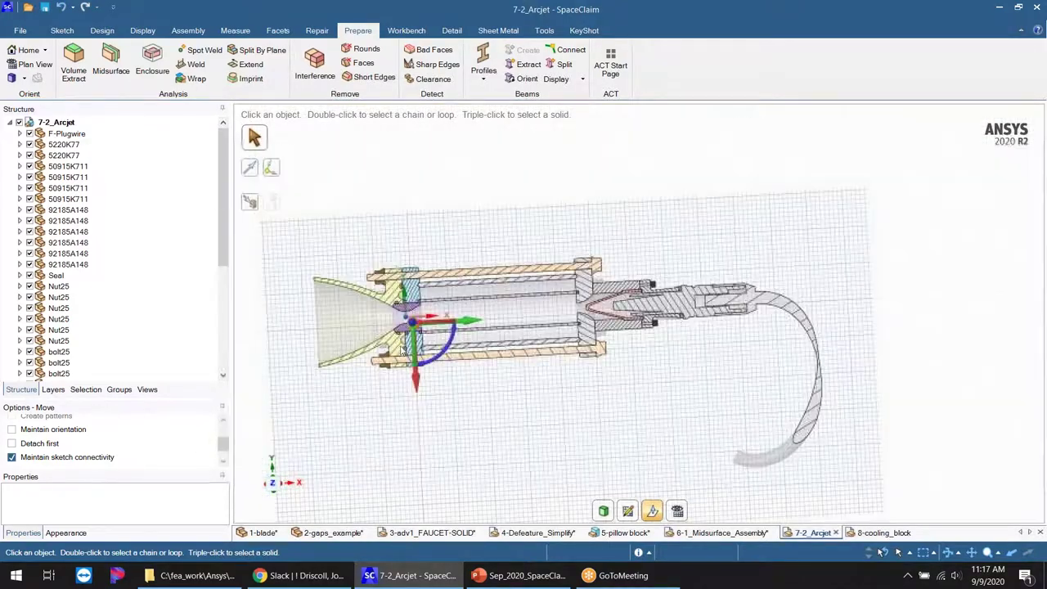
scroll(400, 344, up, 1)
middle_drag(400, 344, 351, 290)
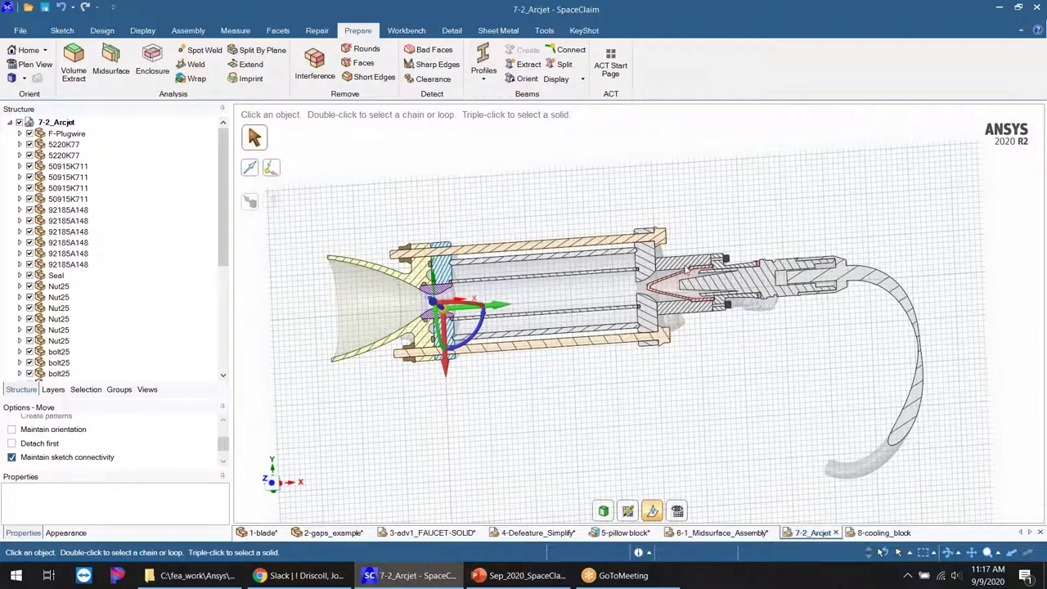
middle_drag(699, 290, 698, 259)
middle_drag(675, 344, 677, 287)
scroll(504, 279, up, 2)
scroll(637, 332, down, 3)
scroll(605, 315, up, 2)
scroll(686, 294, up, 1)
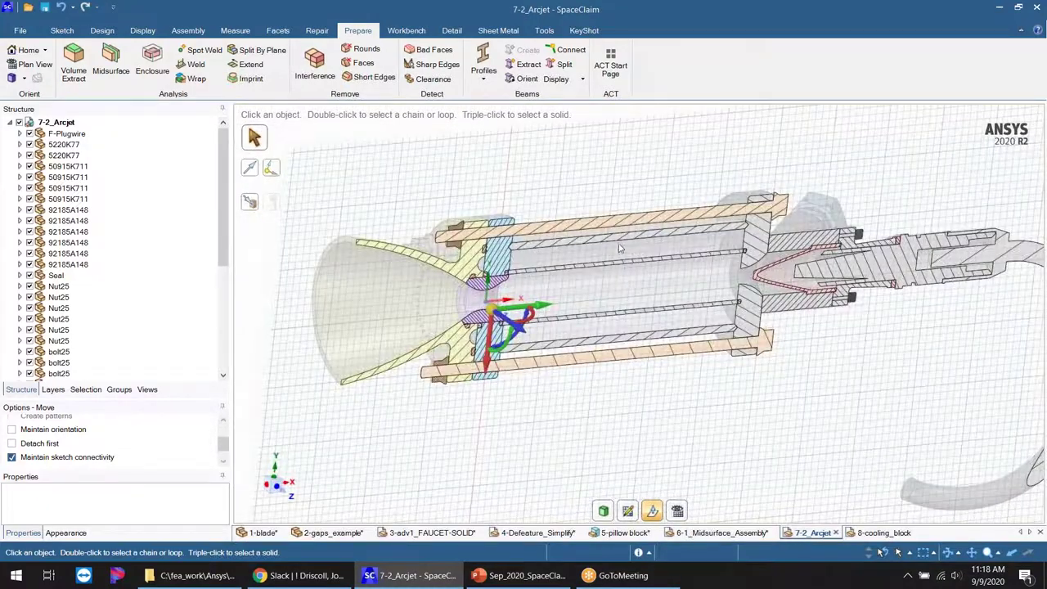
- Leave the section view and return to the full 3D view of the assembly
key(Escape)
scroll(548, 236, down, 2)
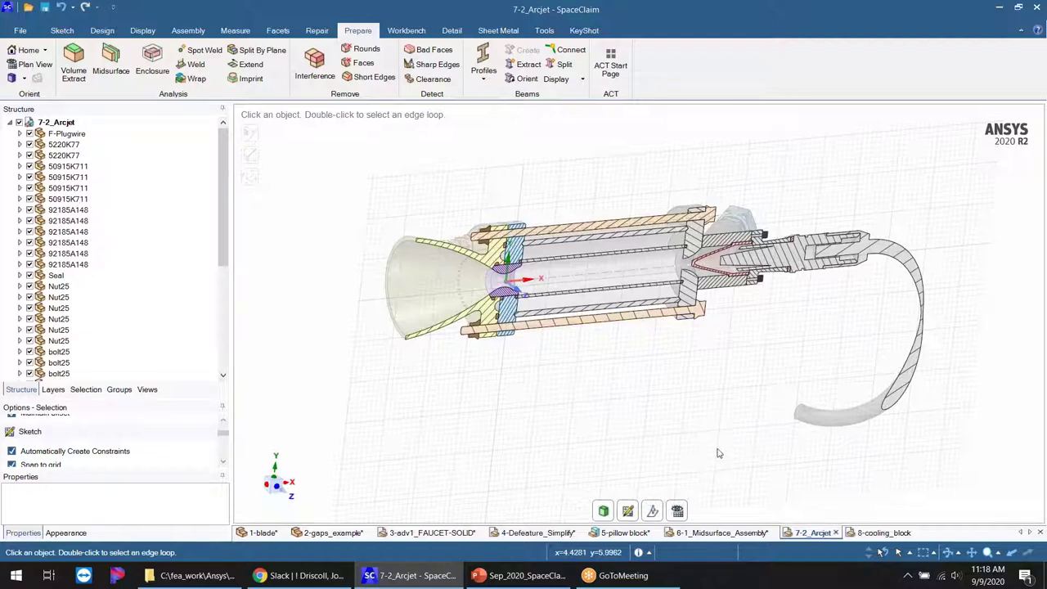
key(d)
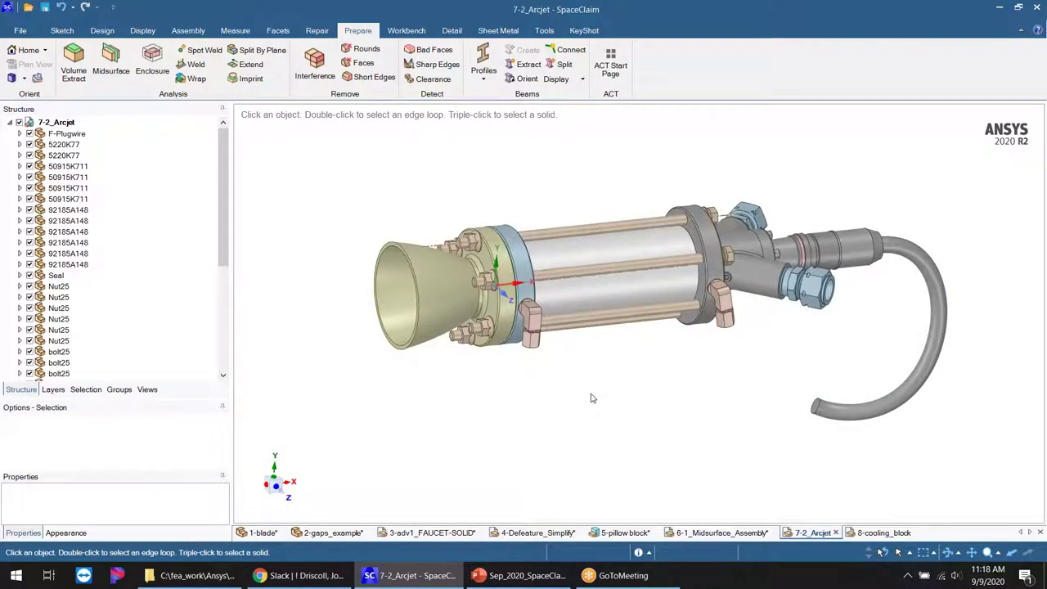
middle_drag(652, 398, 628, 422)
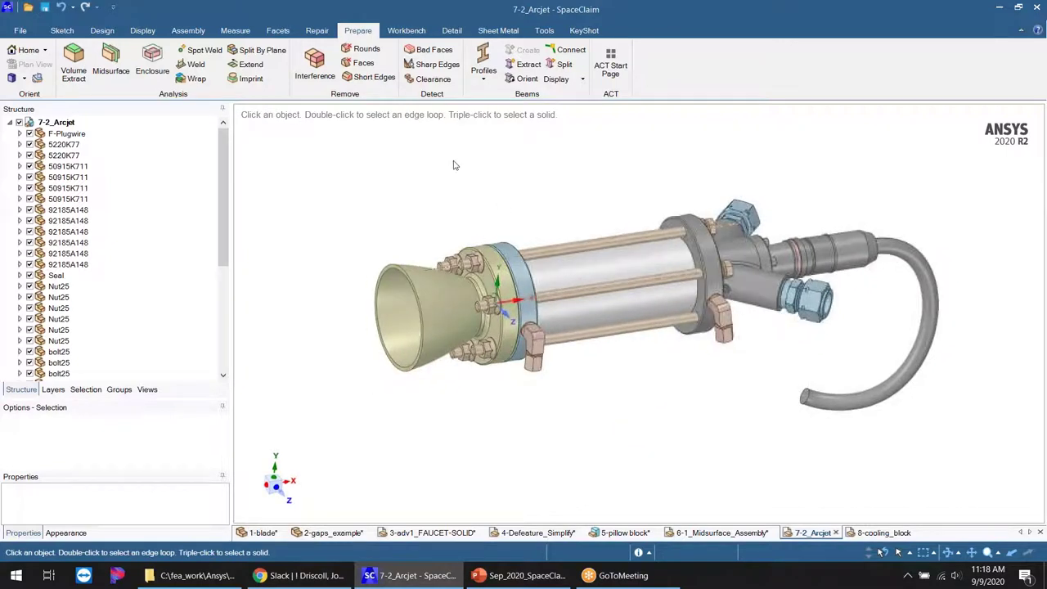
- Start a Volume Extract and select the annular end face of the nozzle outlet as an enclosing face
click(74, 62)
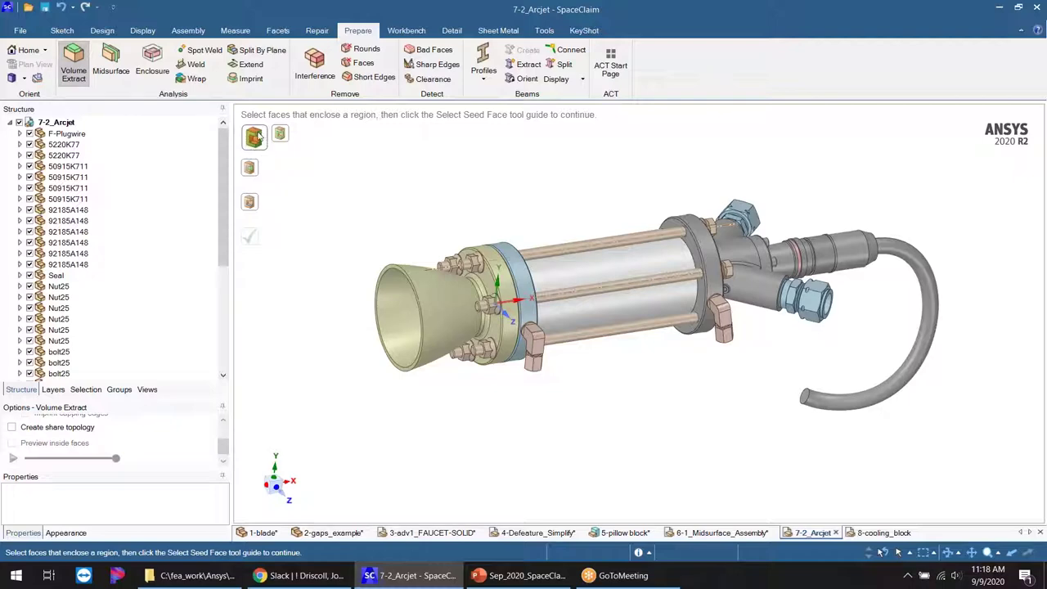
click(421, 283)
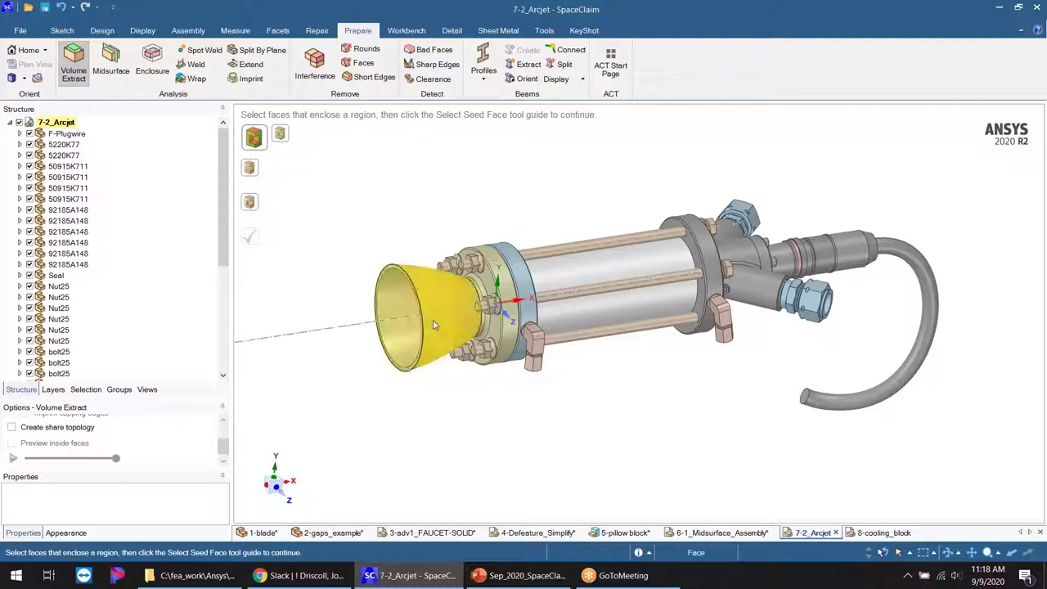
scroll(422, 284, up, 5)
click(340, 231)
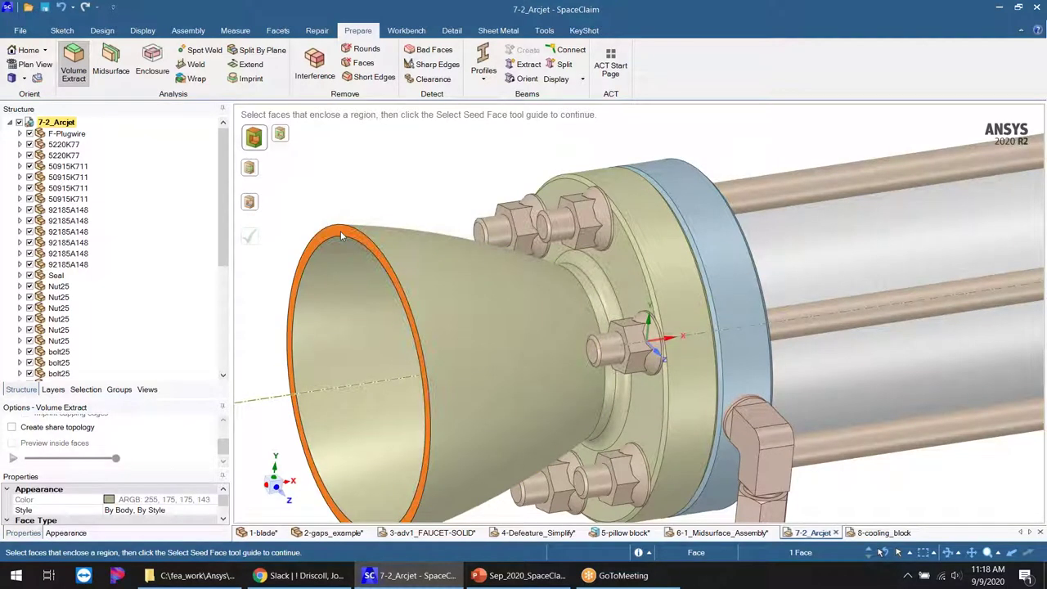
scroll(346, 262, down, 5)
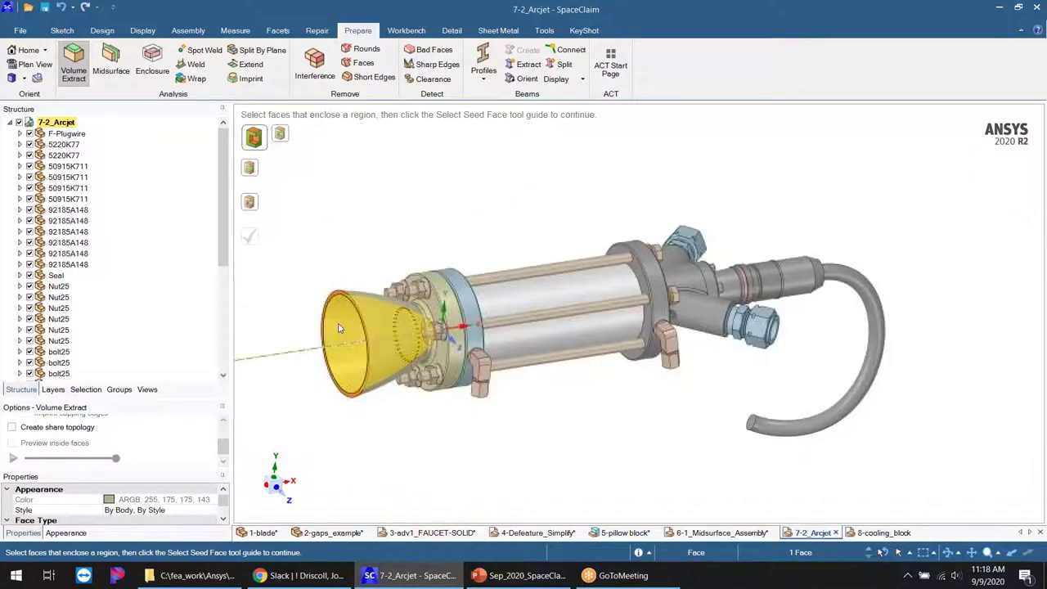
- Add the annular end faces of the two 5220K77 inlet fittings to the enclosing faces
scroll(699, 385, up, 4)
scroll(700, 385, up, 4)
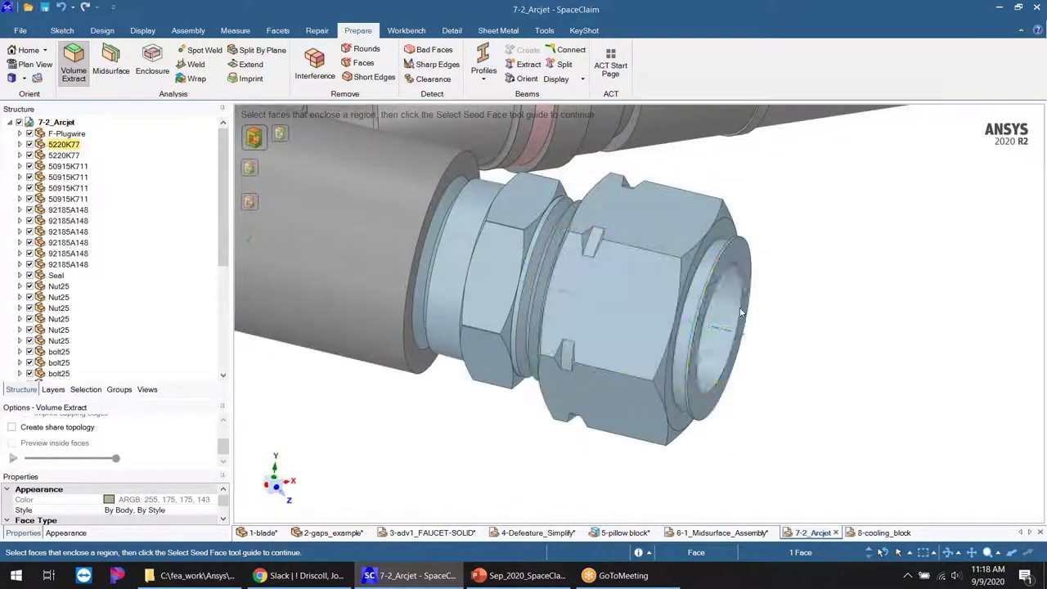
click(738, 256)
scroll(822, 385, down, 1)
scroll(822, 385, down, 5)
mouse_move(701, 201)
middle_down()
mouse_move(694, 217)
mouse_move(695, 203)
mouse_move(685, 212)
mouse_move(695, 274)
middle_up()
scroll(774, 298, up, 5)
ctrl+click(758, 307)
scroll(716, 204, down, 4)
middle_drag(713, 204, 786, 284)
scroll(781, 294, up, 2)
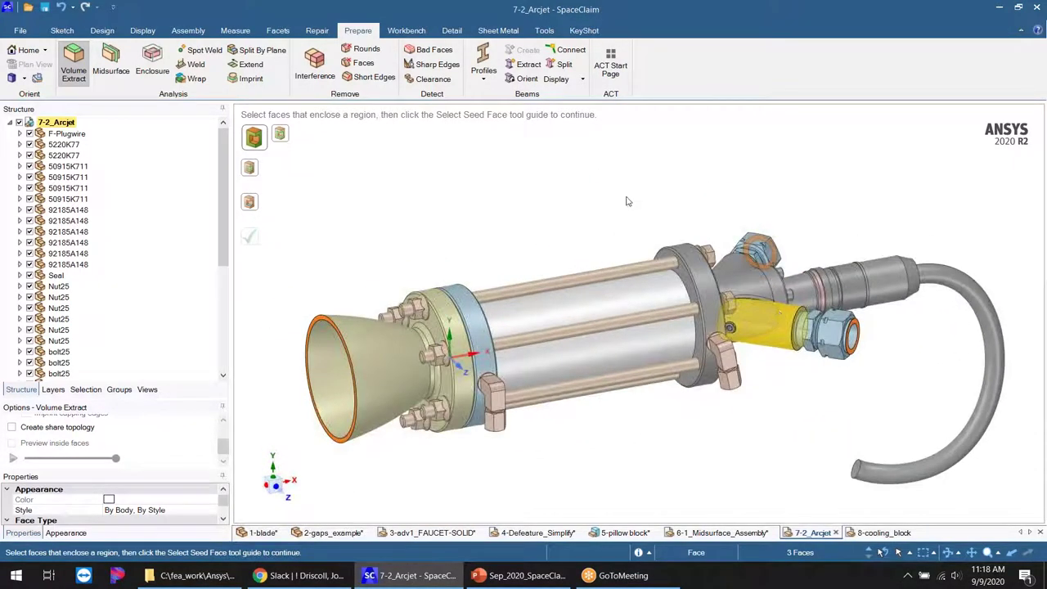
- Set the nozzle's inner conical face as the seed face and enable Preview inside faces for the volume extraction
click(253, 206)
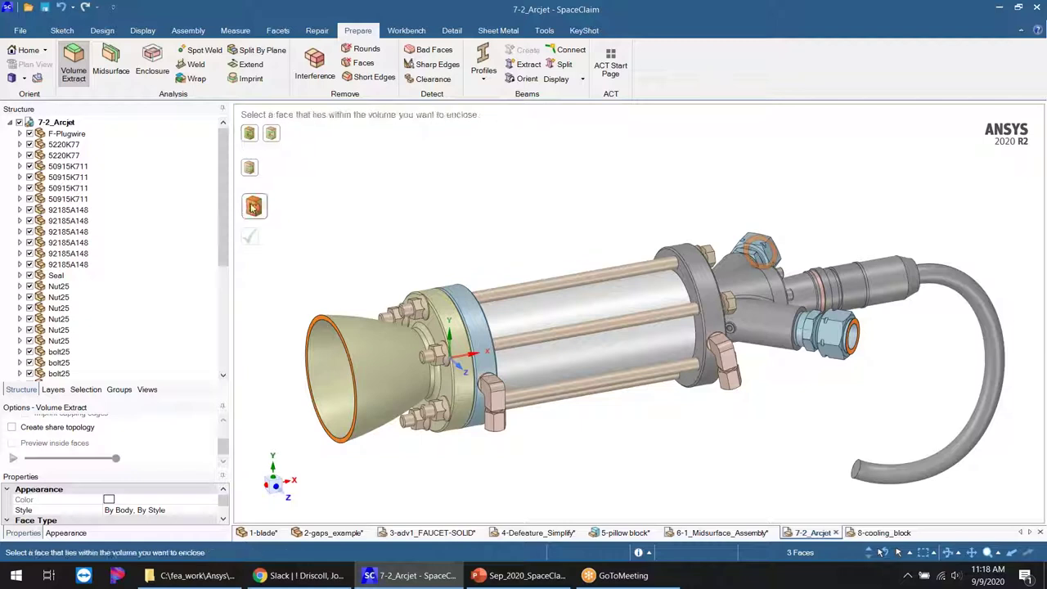
click(332, 363)
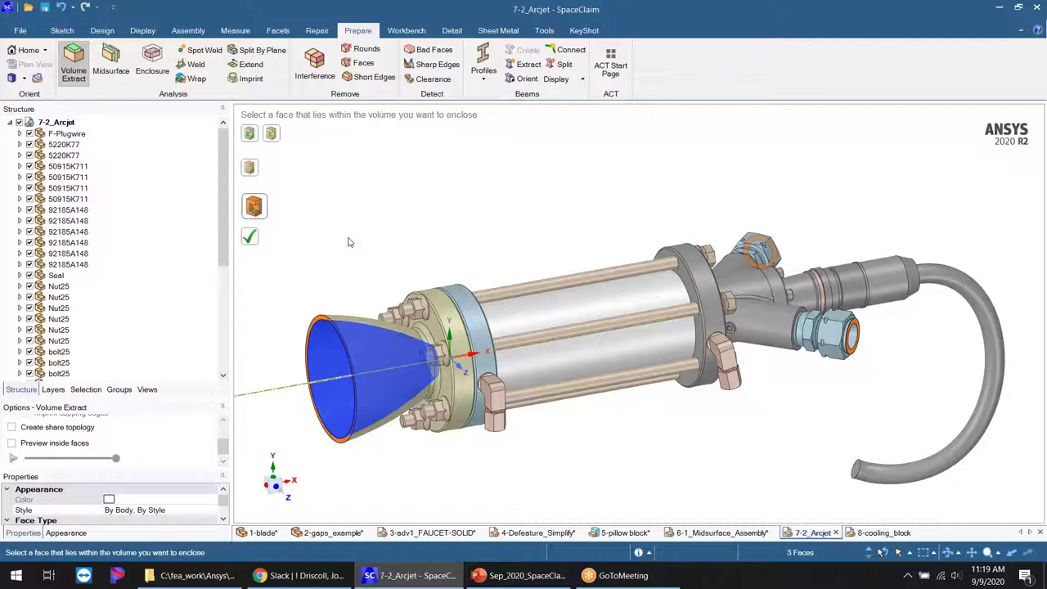
drag(222, 245, 167, 290)
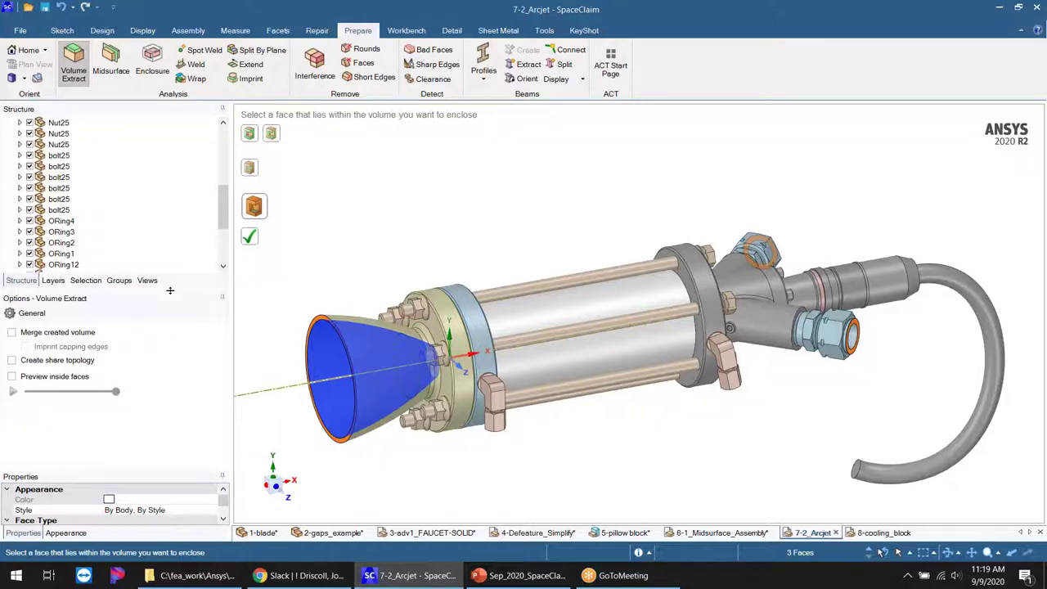
click(12, 378)
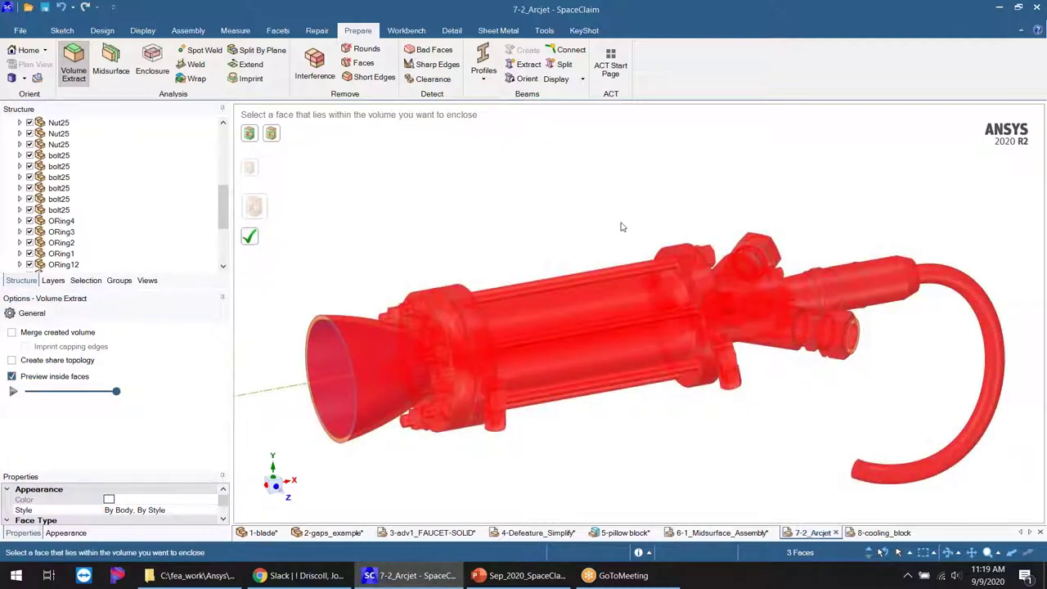
- Rewind the inside-faces preview close to its start and advance it gradually to trace where the volume spreads beyond the flow passage
scroll(589, 208, down, 3)
scroll(636, 211, up, 1)
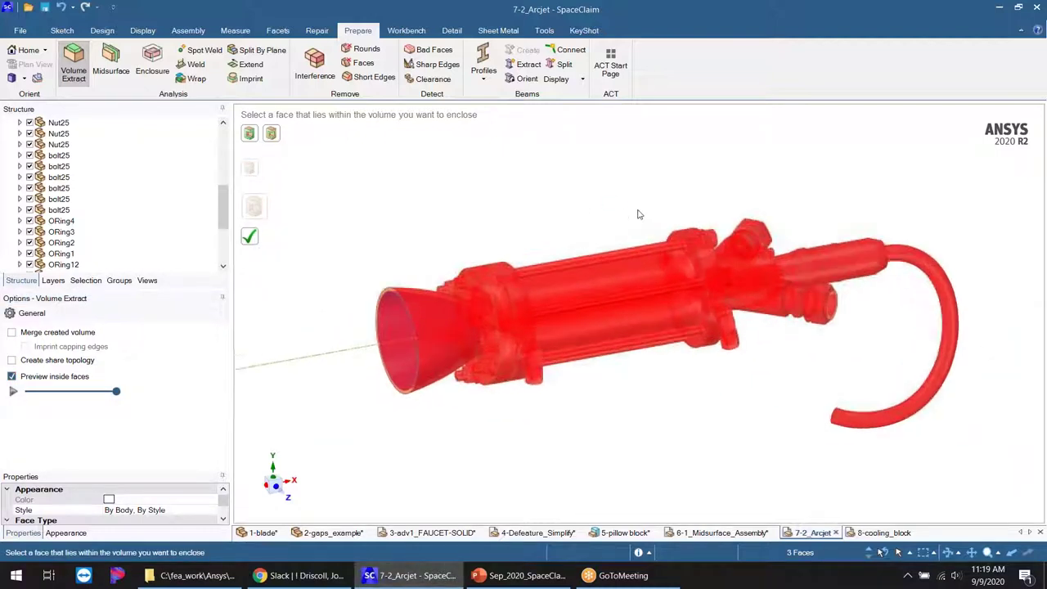
middle_drag(638, 193, 646, 211)
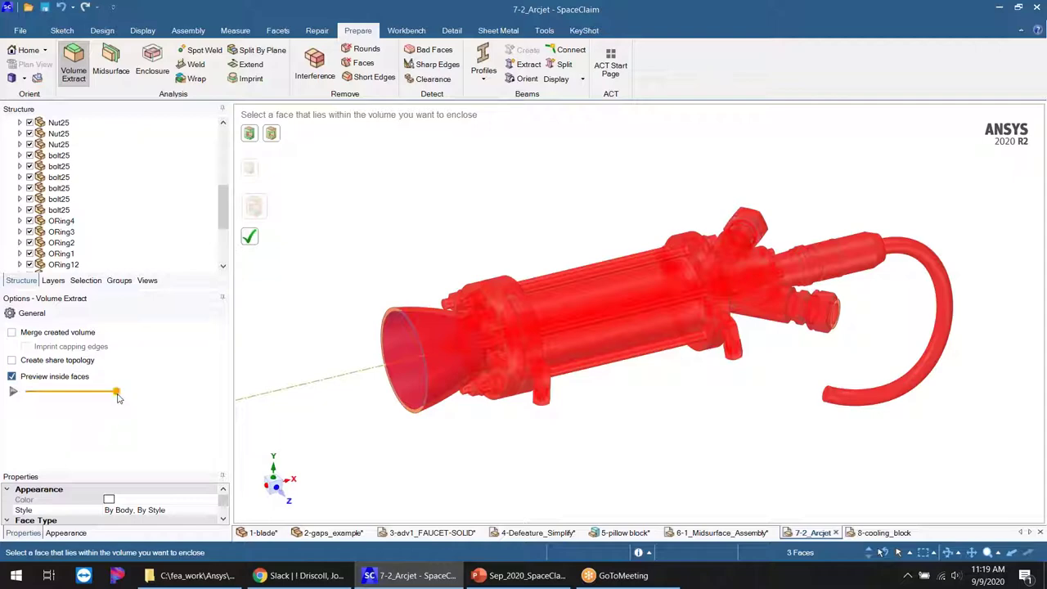
middle_drag(747, 437, 562, 347)
middle_drag(687, 360, 717, 408)
scroll(712, 411, up, 2)
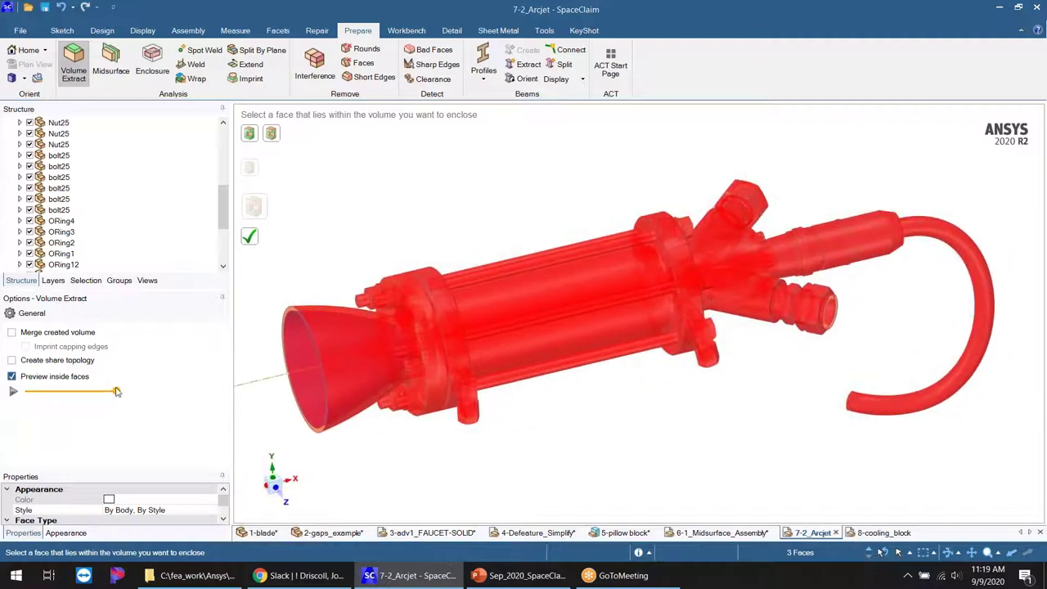
drag(117, 392, 32, 394)
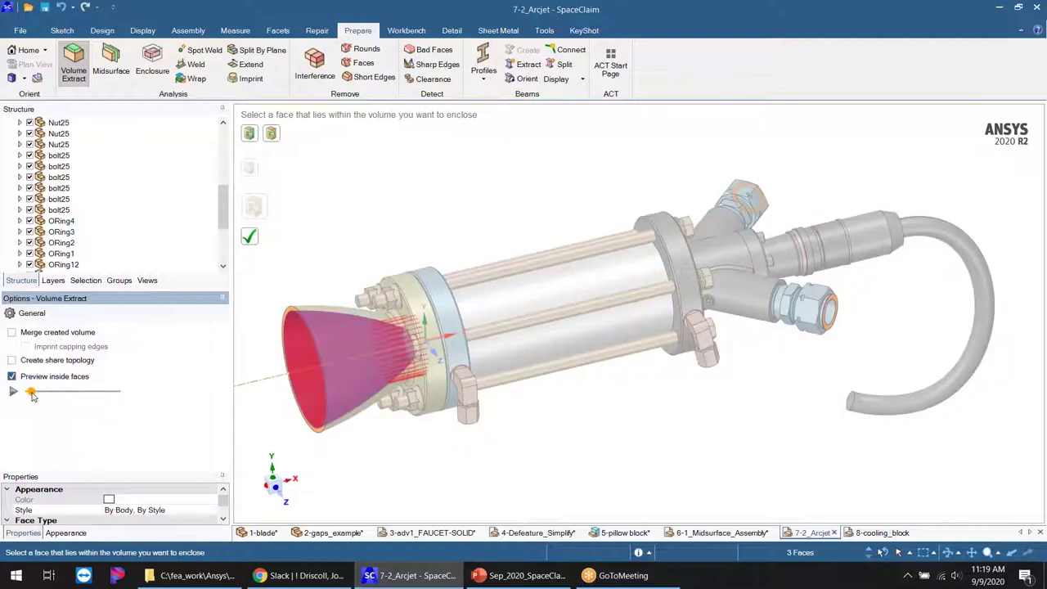
drag(32, 393, 33, 393)
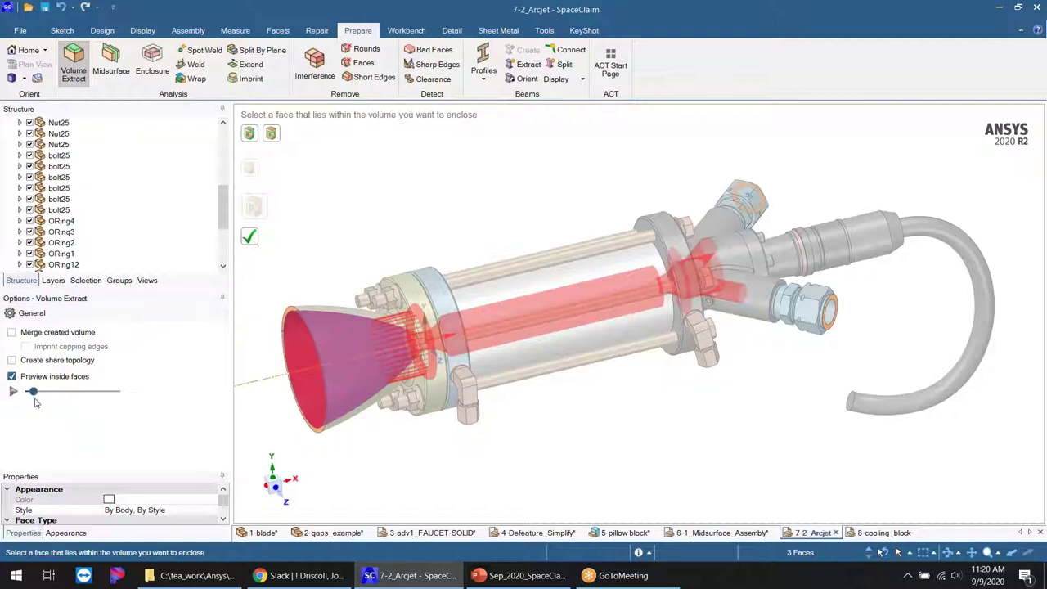
mouse_move(33, 393)
mouse_down()
mouse_move(108, 392)
mouse_move(39, 395)
mouse_up()
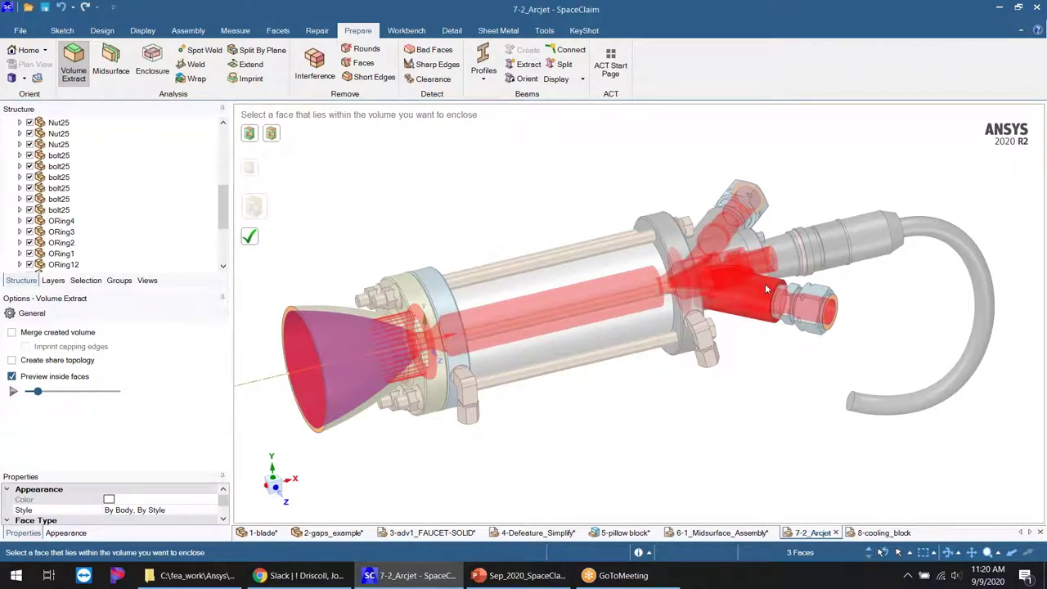
- Examine the previewed faces around the small side port on the inlet branch for a leak path
scroll(764, 284, up, 5)
middle_drag(662, 364, 669, 391)
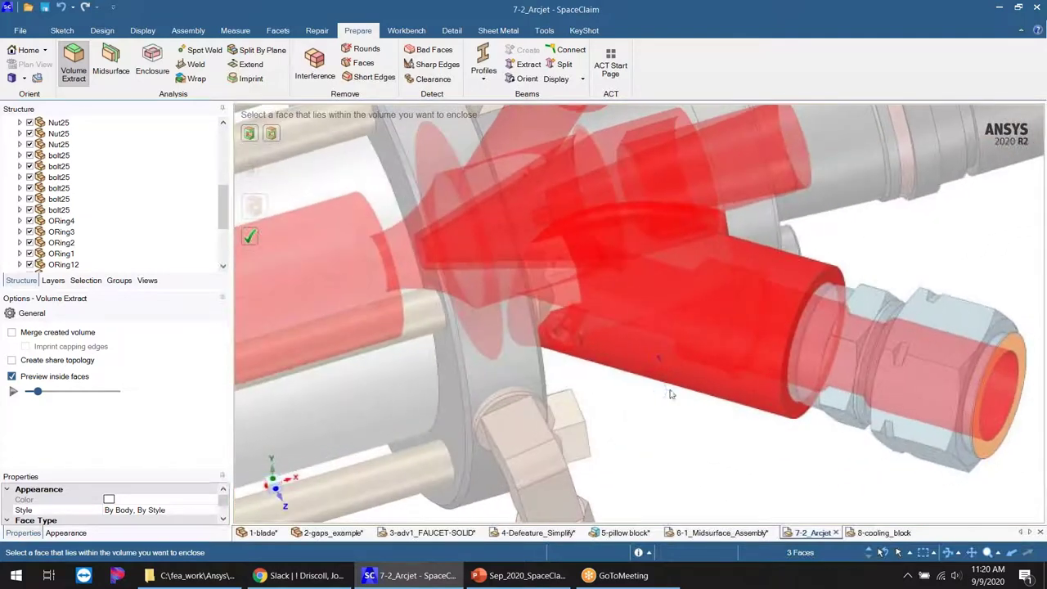
scroll(586, 354, up, 4)
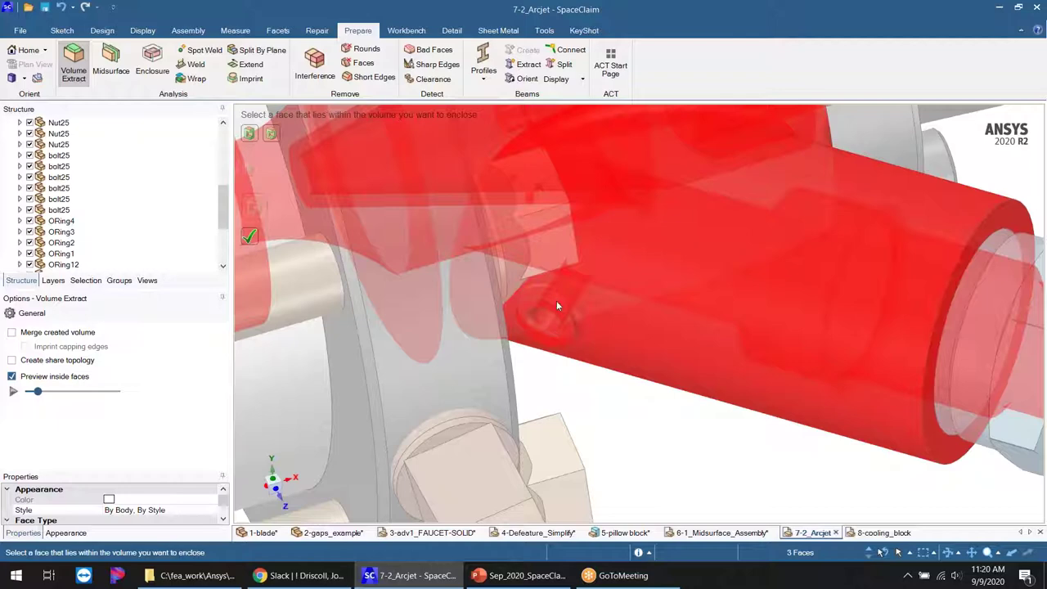
scroll(737, 349, down, 6)
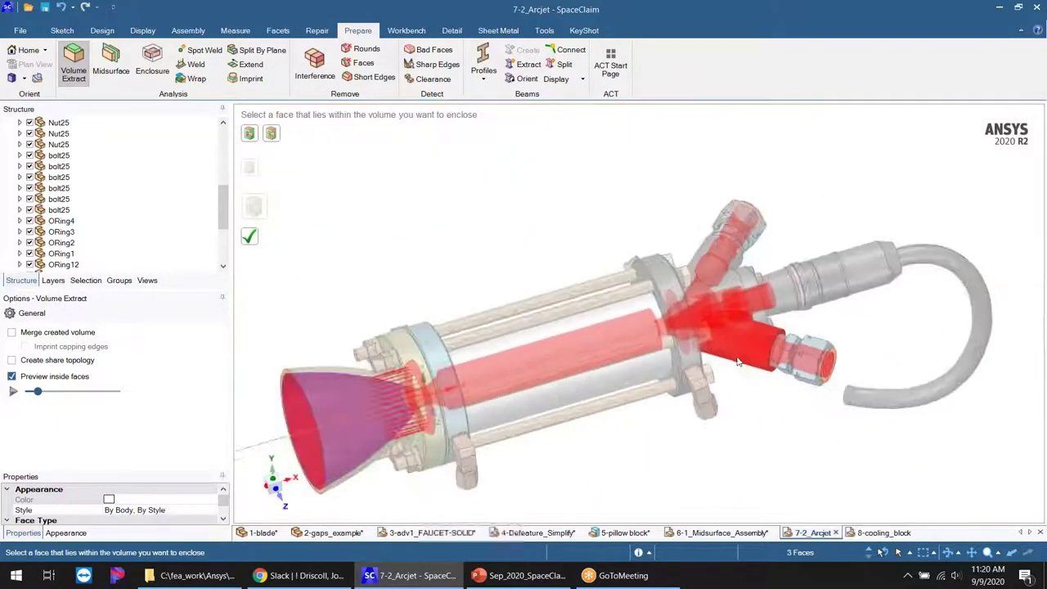
scroll(754, 347, up, 3)
- Return to selecting enclosing faces and add the annular face of the small side port on the inlet branch
click(271, 133)
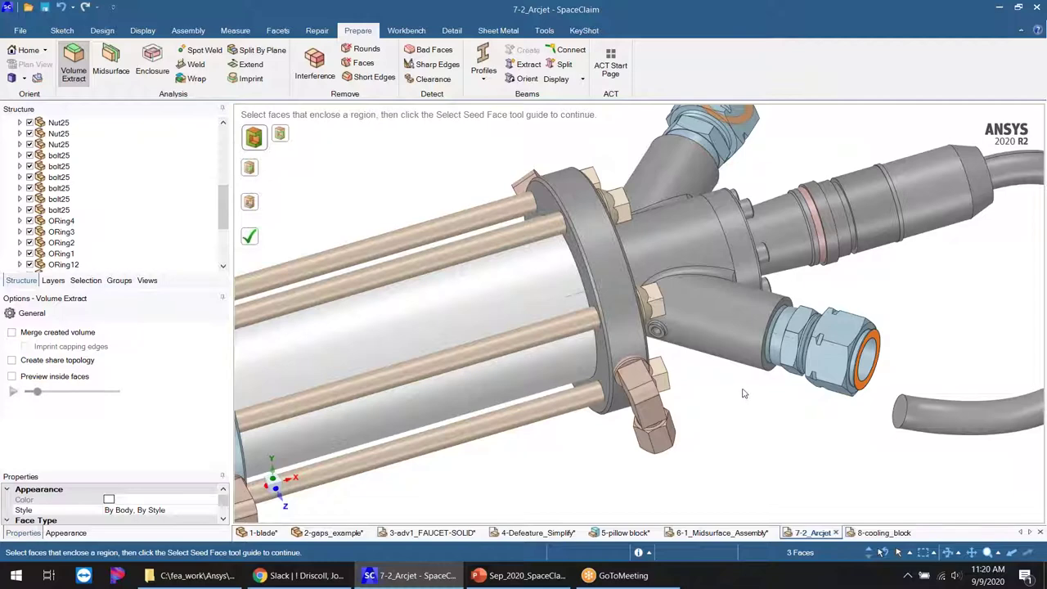
click(716, 348)
scroll(715, 347, up, 5)
scroll(842, 310, down, 2)
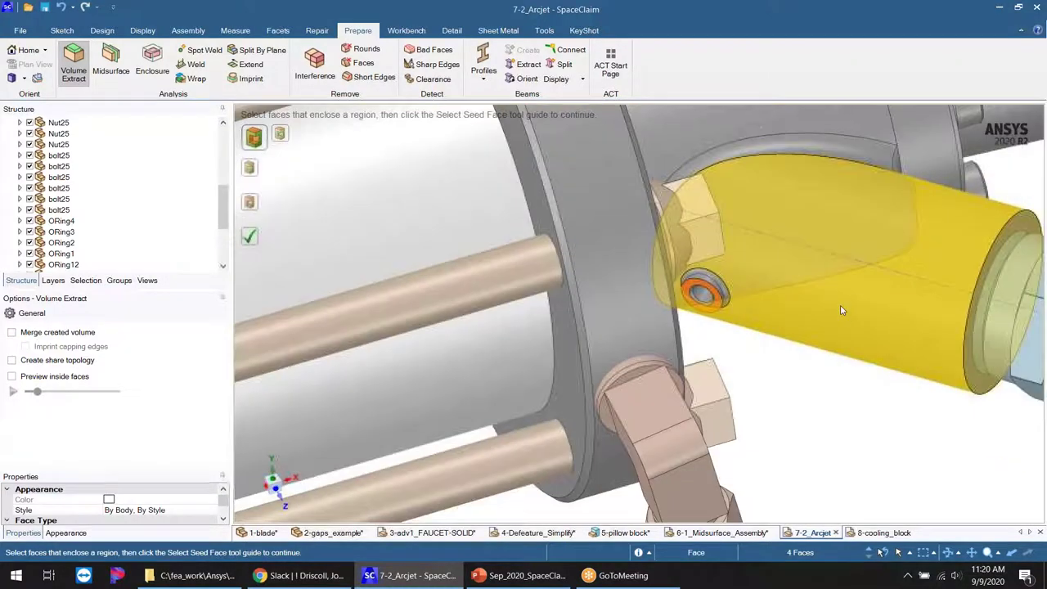
scroll(843, 310, down, 6)
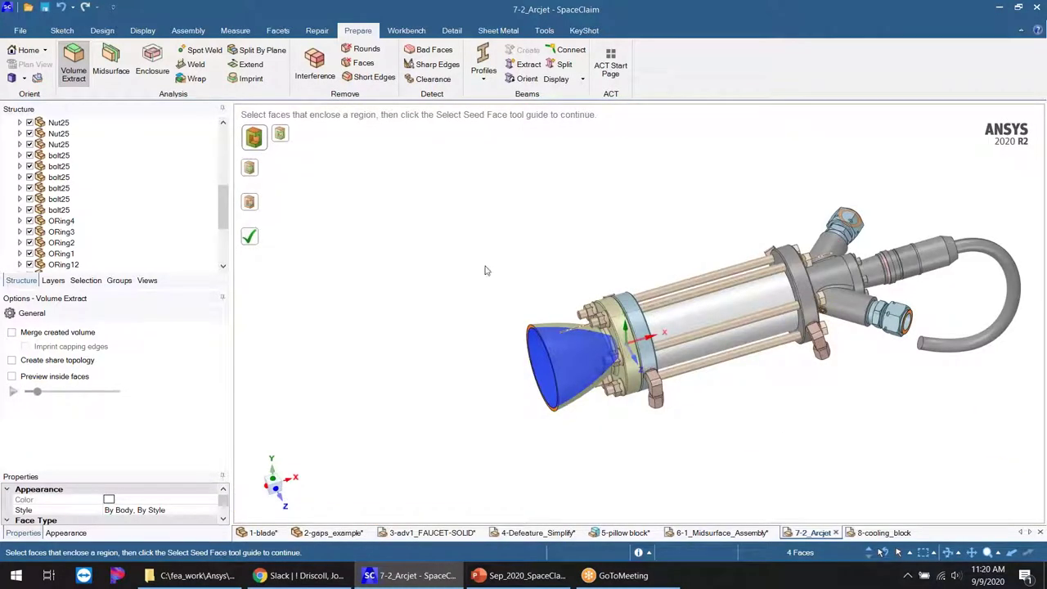
scroll(846, 333, up, 3)
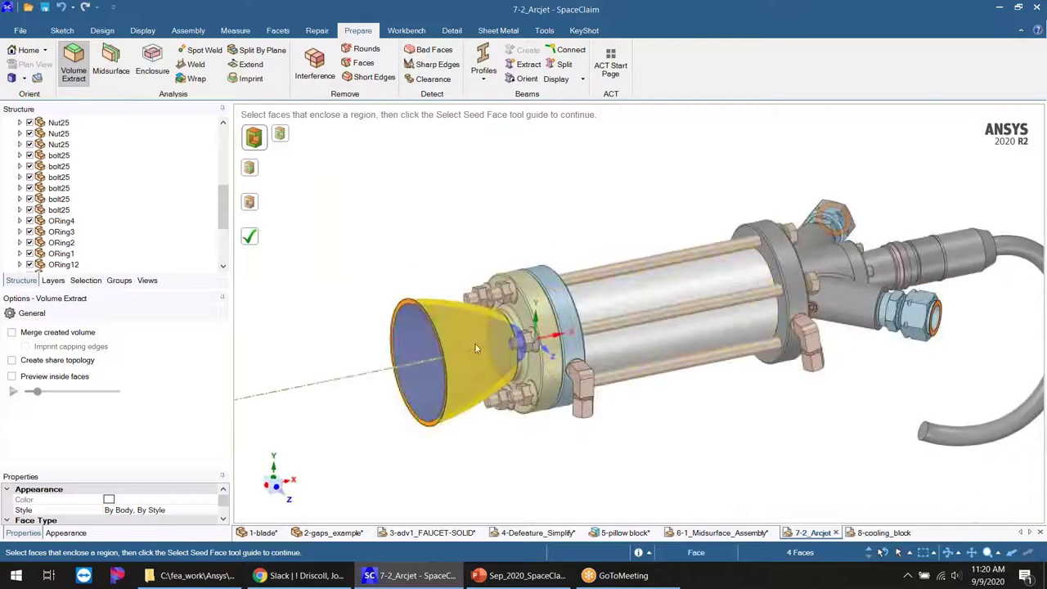
- Set the nozzle's inner conical face as the seed face, preview the inside faces through the assembly, and complete the volume extraction
alt+click(414, 312)
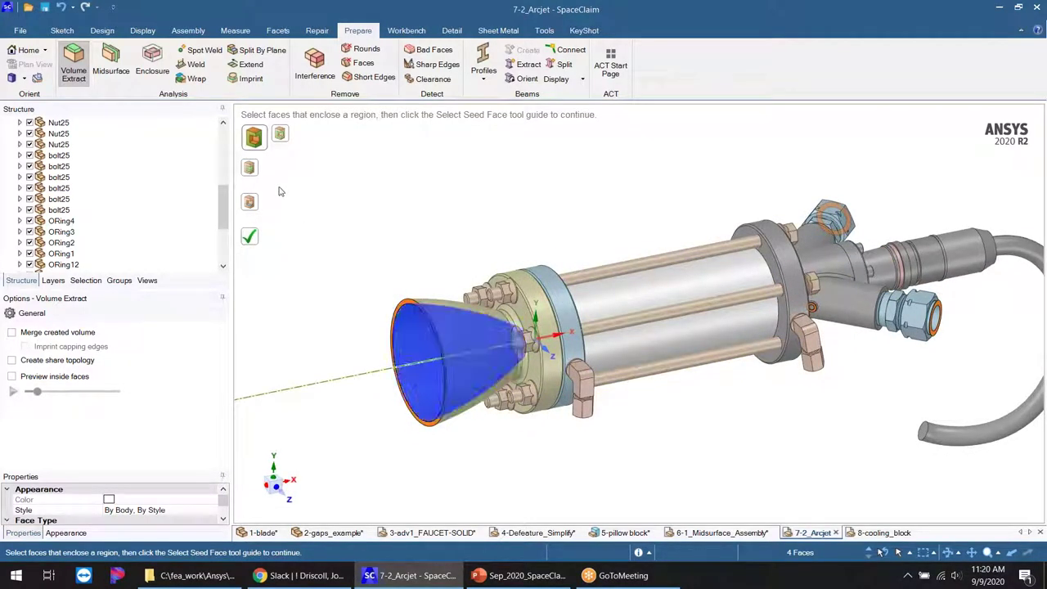
scroll(834, 331, up, 3)
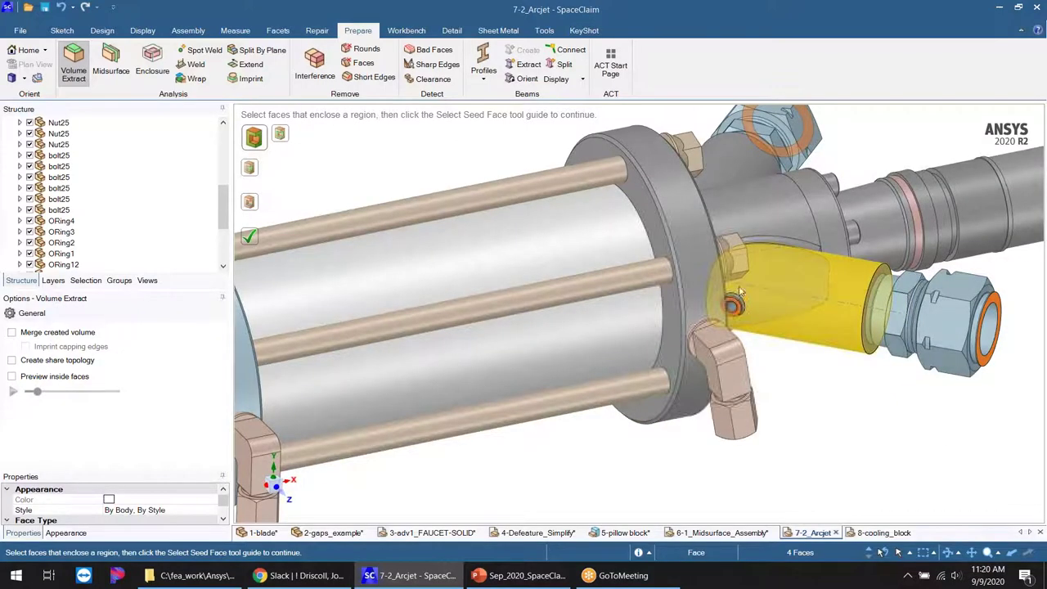
scroll(835, 331, down, 3)
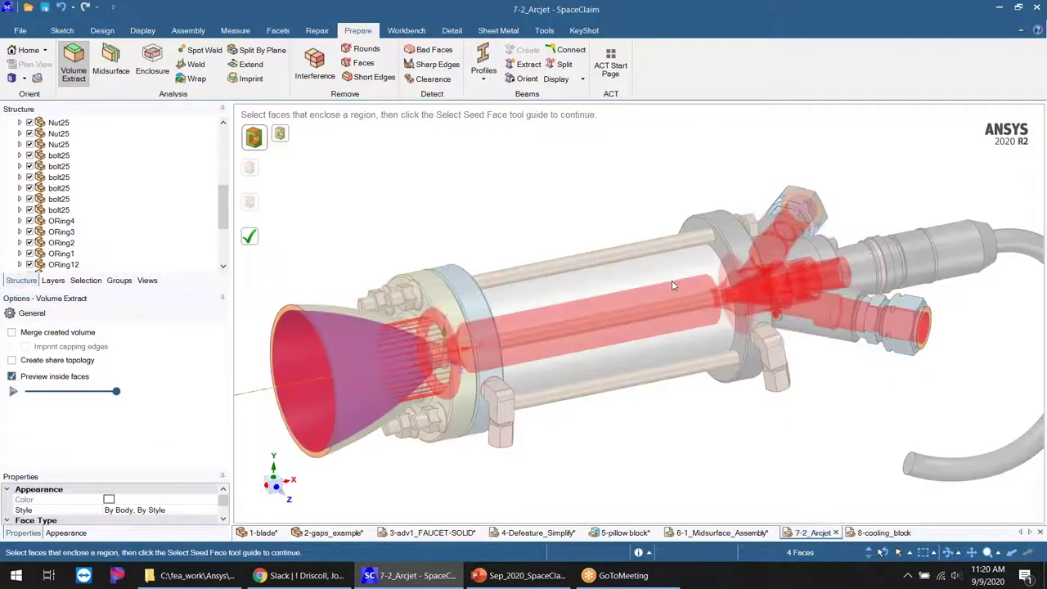
mouse_move(646, 315)
middle_down()
mouse_move(649, 388)
mouse_move(668, 415)
mouse_move(676, 387)
middle_up()
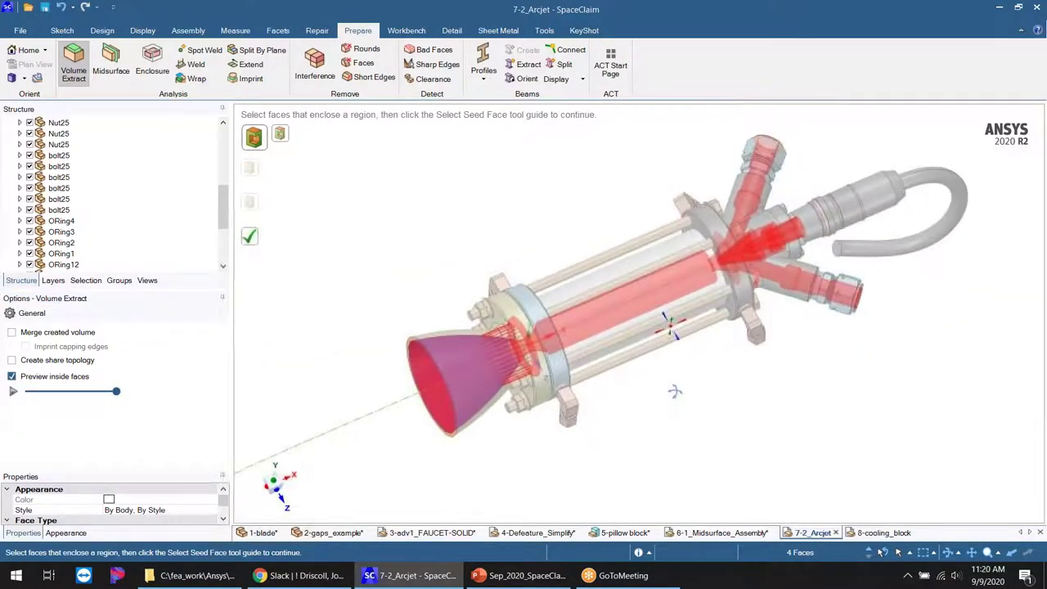
click(251, 239)
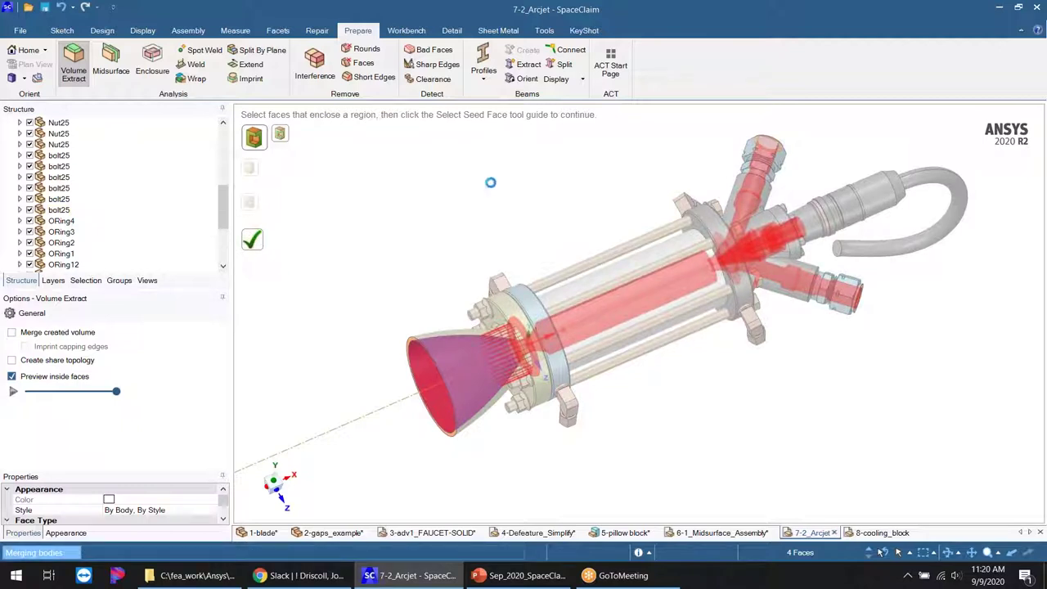
- Hide the whole Arcjet assembly, show only the extracted Volume component, and inspect its shape from nozzle to inlet branches
drag(223, 208, 224, 254)
middle_drag(389, 291, 422, 253)
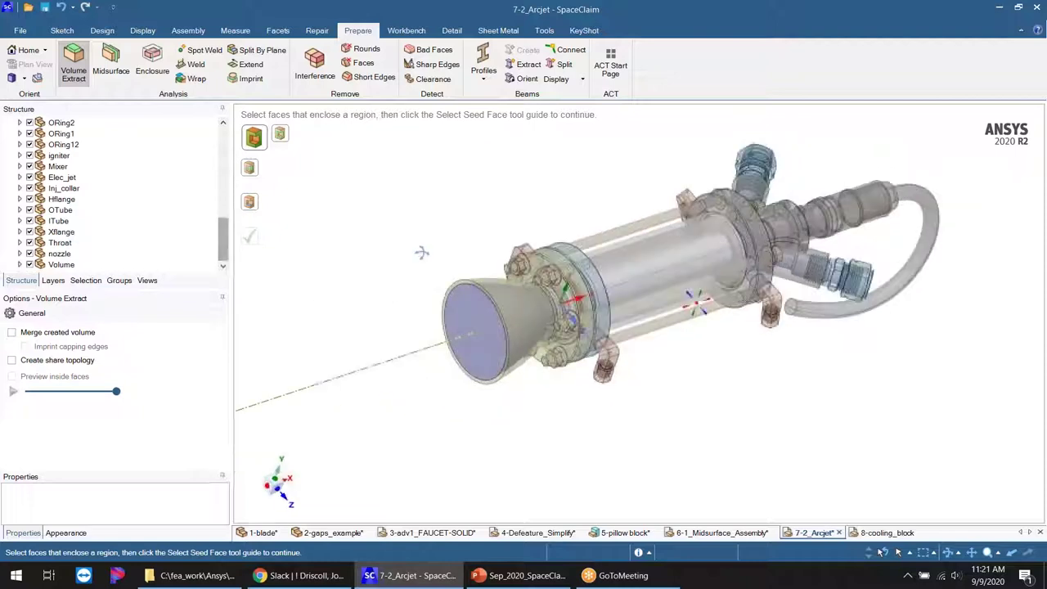
drag(225, 244, 228, 113)
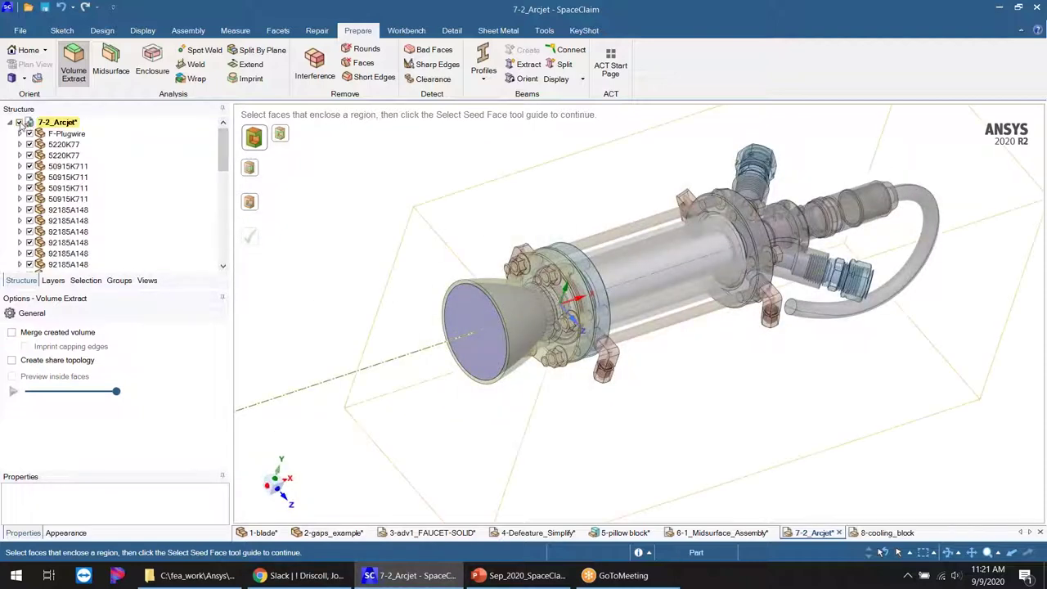
click(30, 122)
scroll(28, 196, down, 10)
click(28, 265)
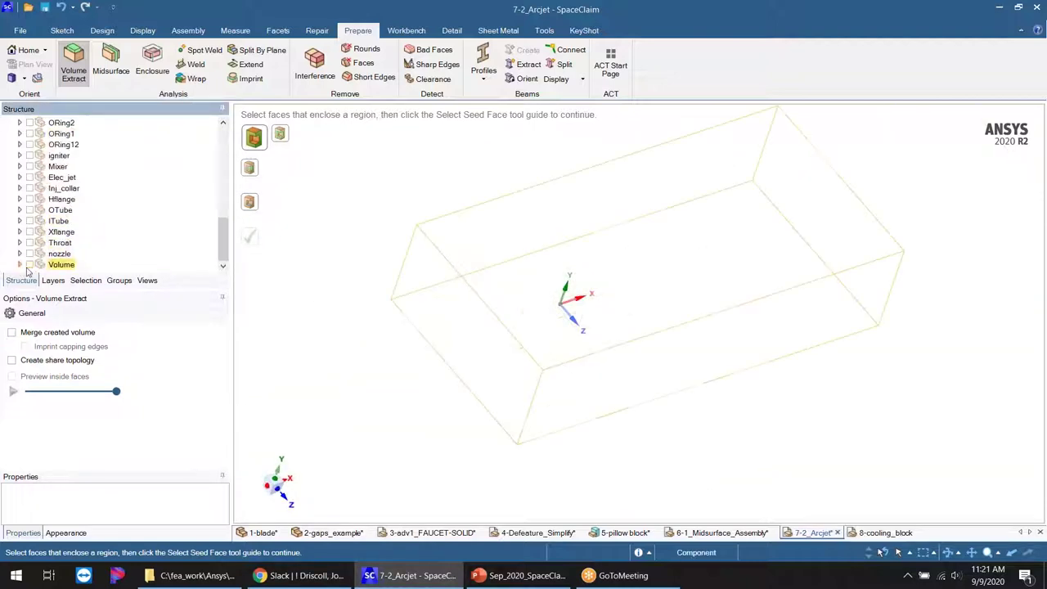
click(30, 264)
middle_drag(736, 393, 651, 386)
scroll(742, 209, up, 3)
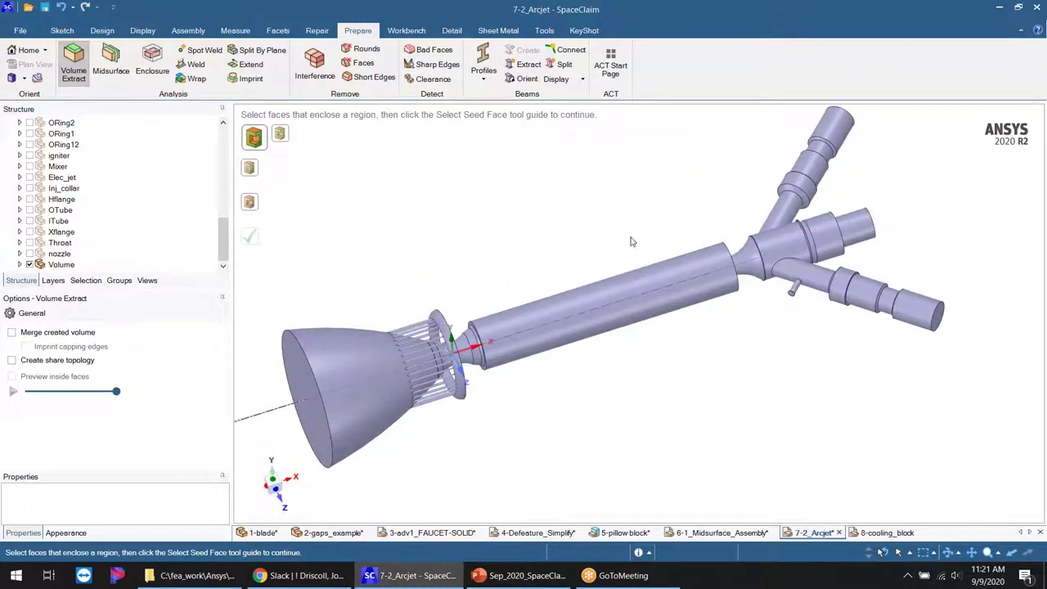
middle_drag(636, 256, 661, 213)
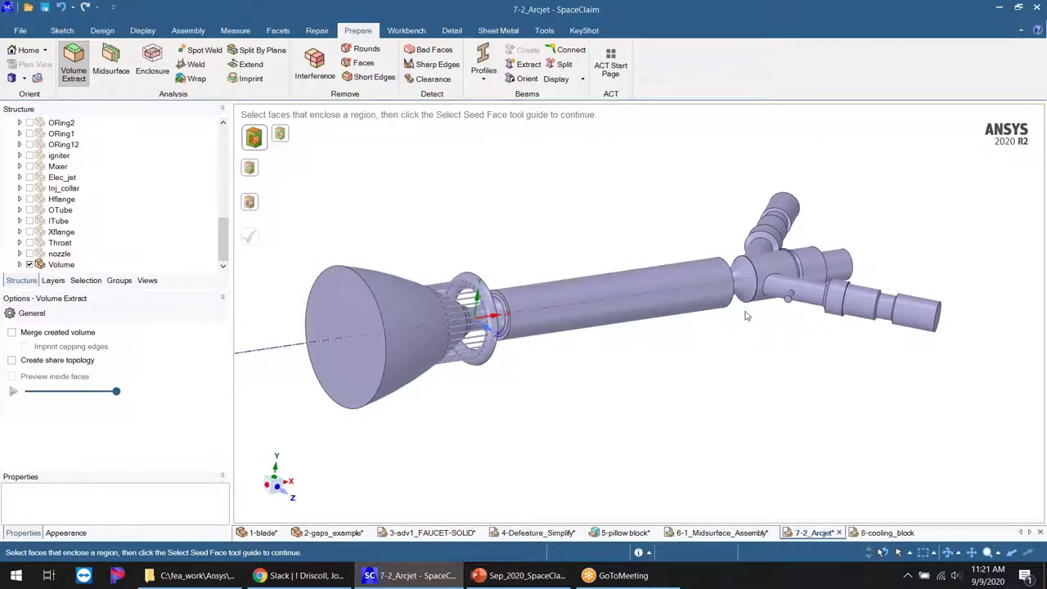
middle_drag(828, 356, 679, 290)
scroll(679, 290, down, 3)
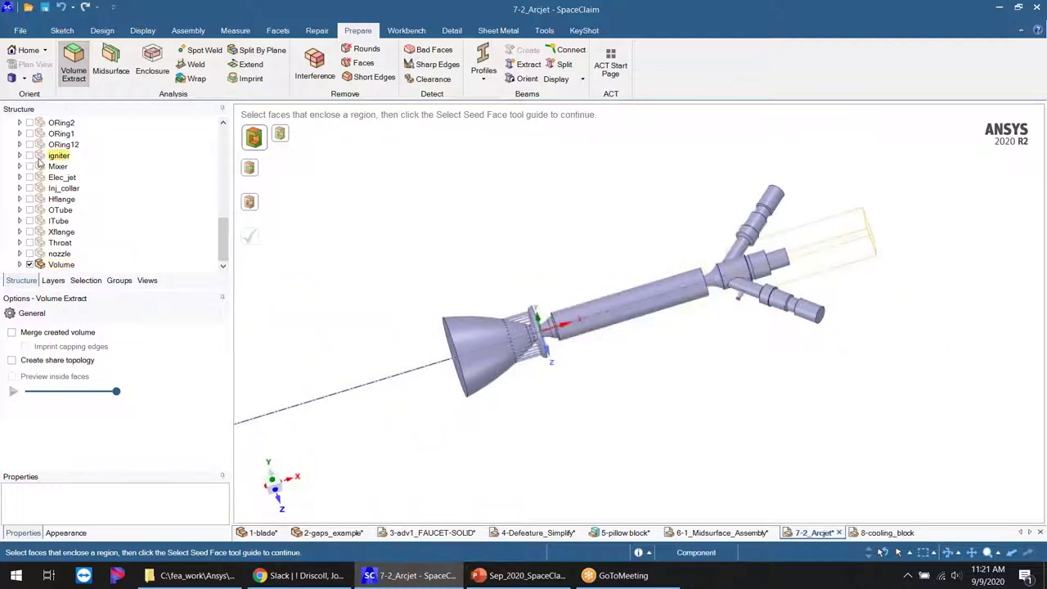
- Make all components of the 7-2_Arcjet assembly visible again and exit Volume Extract
scroll(23, 137, up, 10)
click(19, 122)
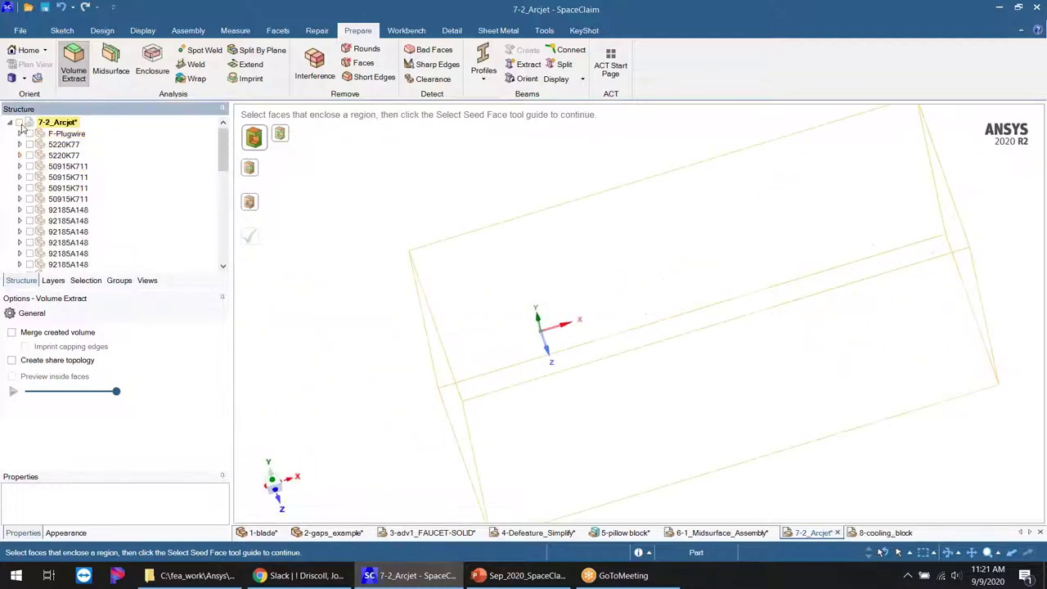
click(19, 121)
middle_drag(685, 319, 694, 350)
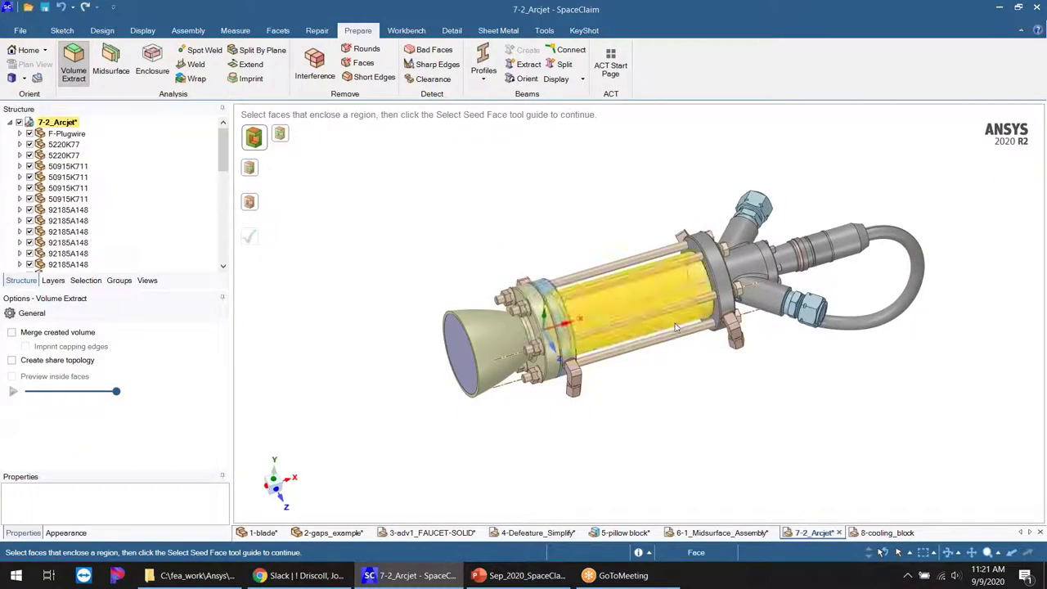
drag(224, 148, 223, 238)
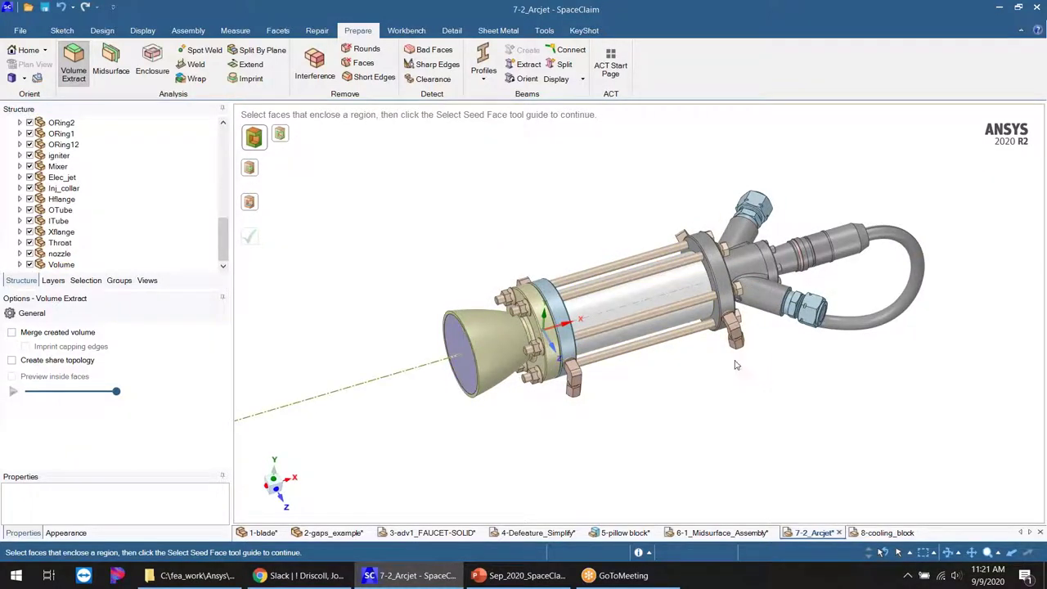
scroll(734, 326, up, 3)
scroll(746, 309, down, 2)
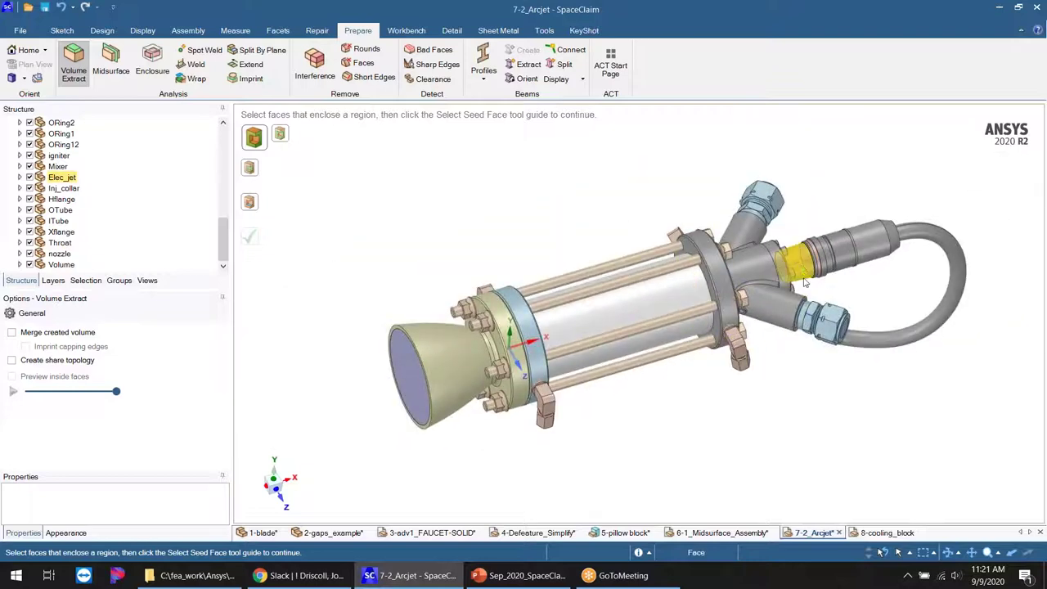
middle_drag(735, 405, 670, 374)
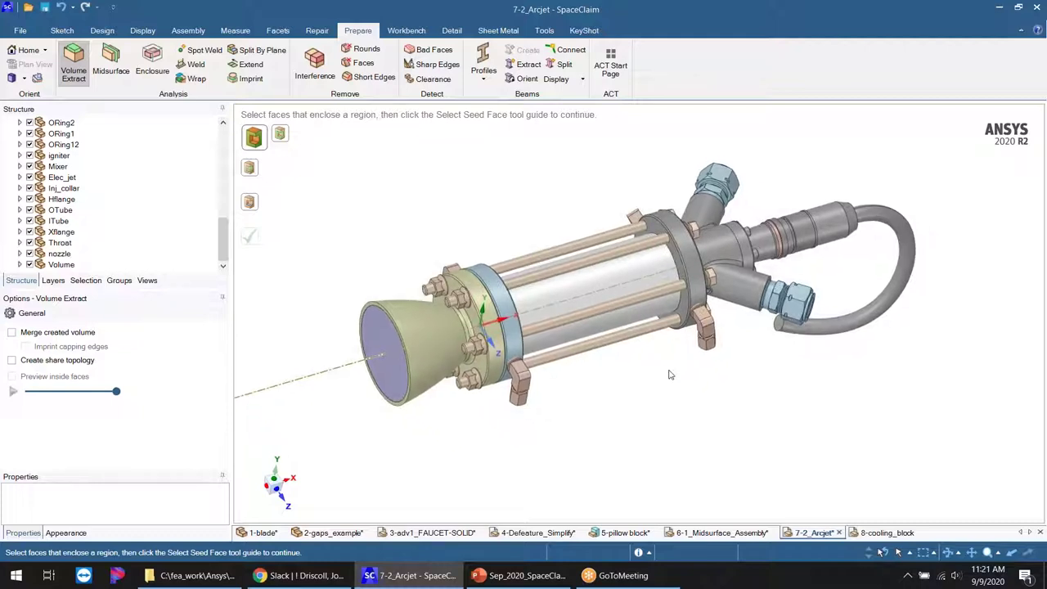
key(Escape)
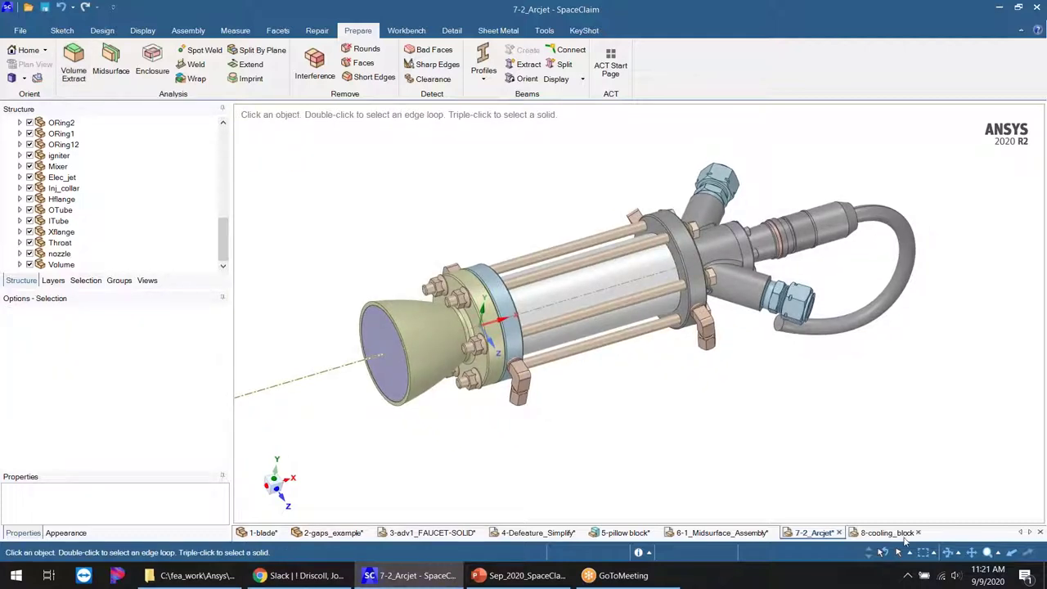
- Switch to the 8-cooling_block model and examine the serpentine tube and its base block
click(887, 533)
click(689, 366)
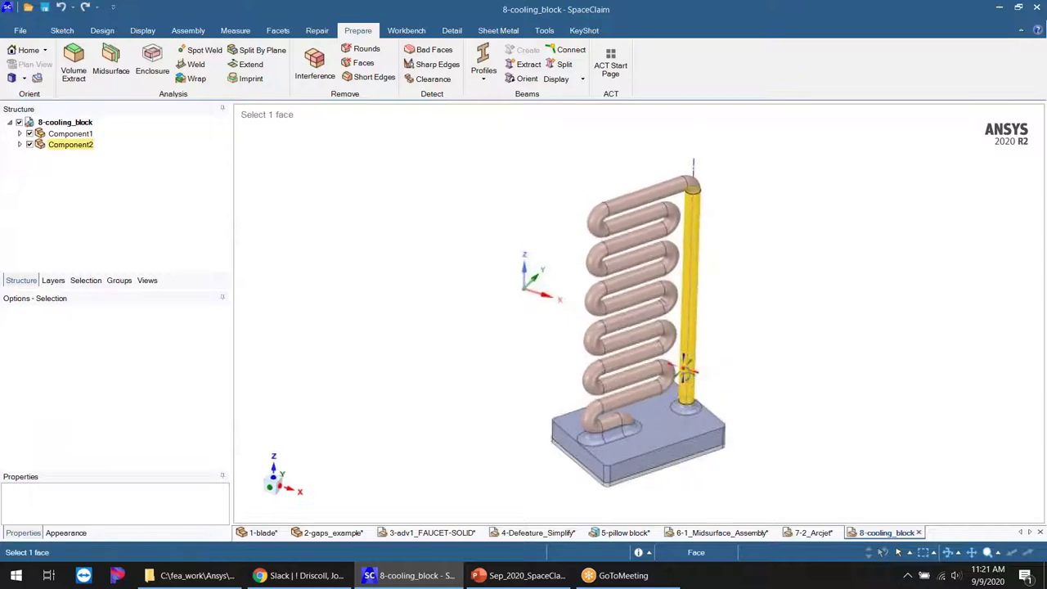
click(747, 374)
shift+middle_drag(747, 373, 701, 357)
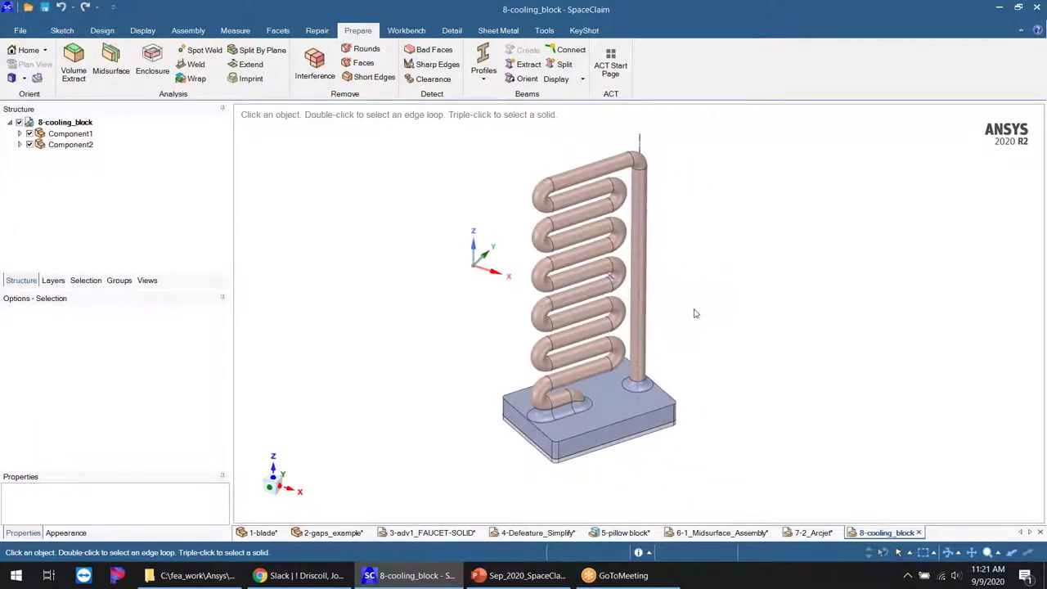
scroll(668, 318, up, 2)
shift+middle_drag(676, 314, 664, 326)
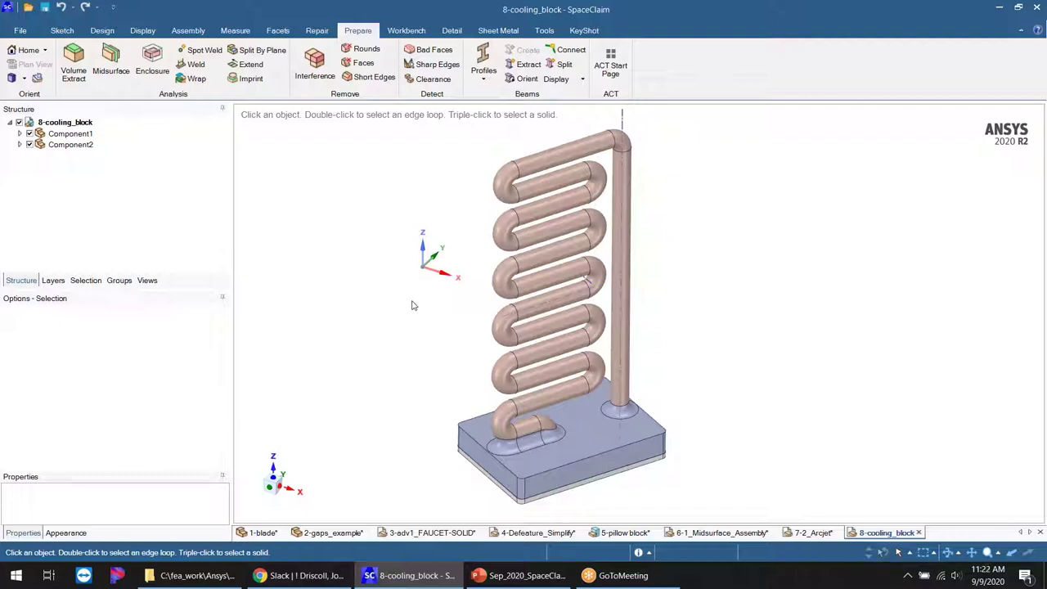
scroll(622, 303, down, 5)
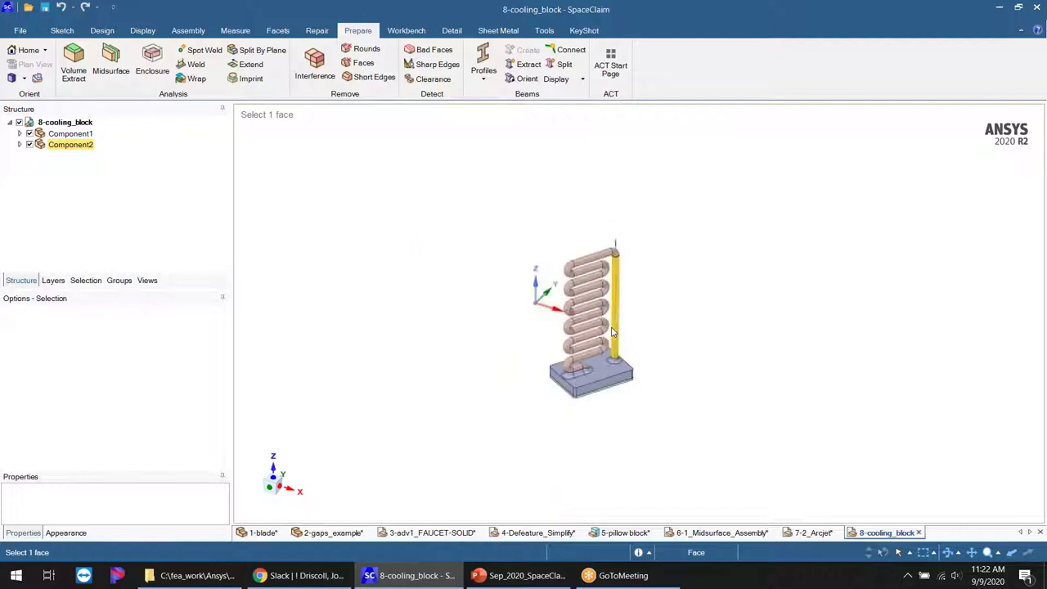
scroll(624, 299, up, 3)
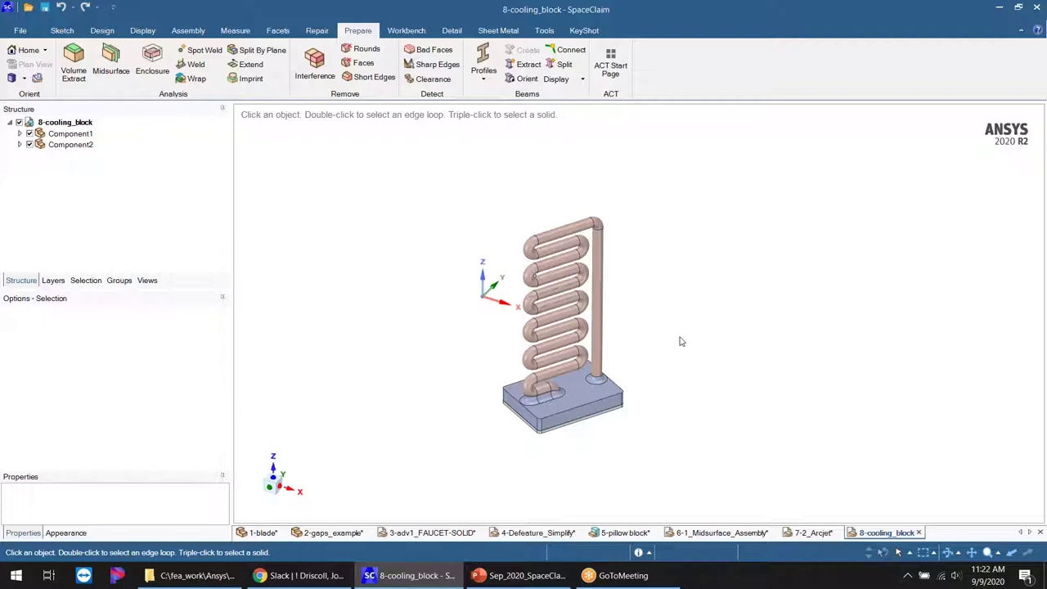
scroll(680, 340, down, 1)
ctrl+middle_drag(673, 328, 635, 330)
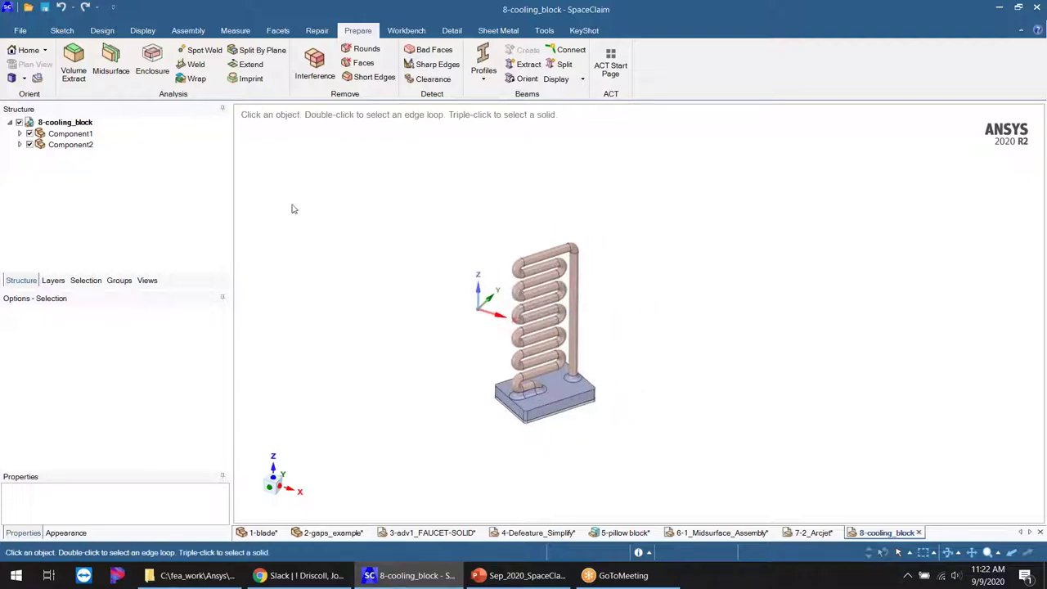
- Start a Box enclosure with a 25% cushion and symmetric dimensions around the serpentine cooling body and the thin plate beneath it
click(150, 64)
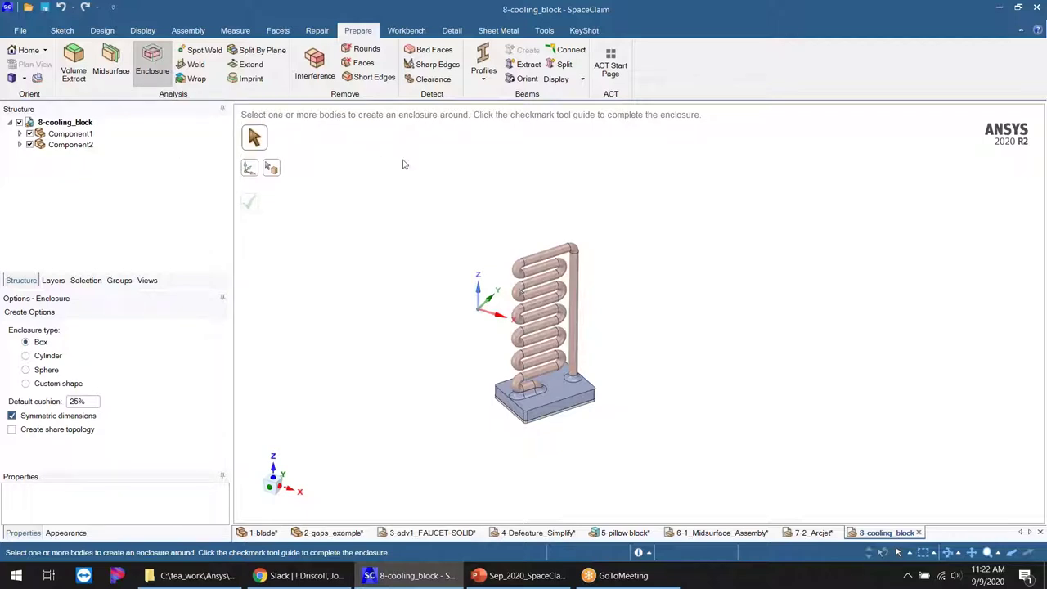
click(523, 264)
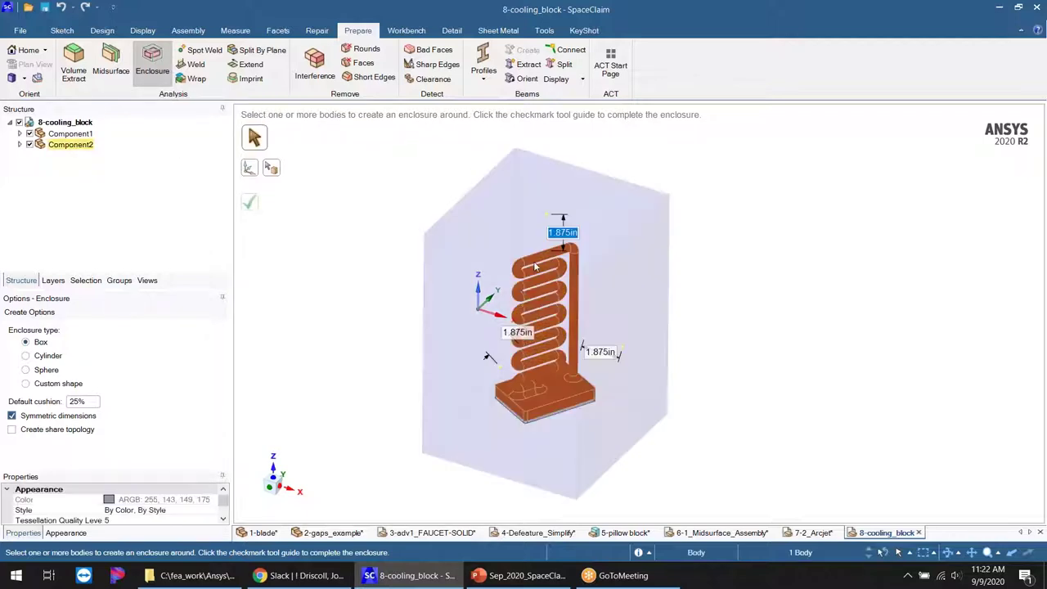
scroll(539, 427, up, 5)
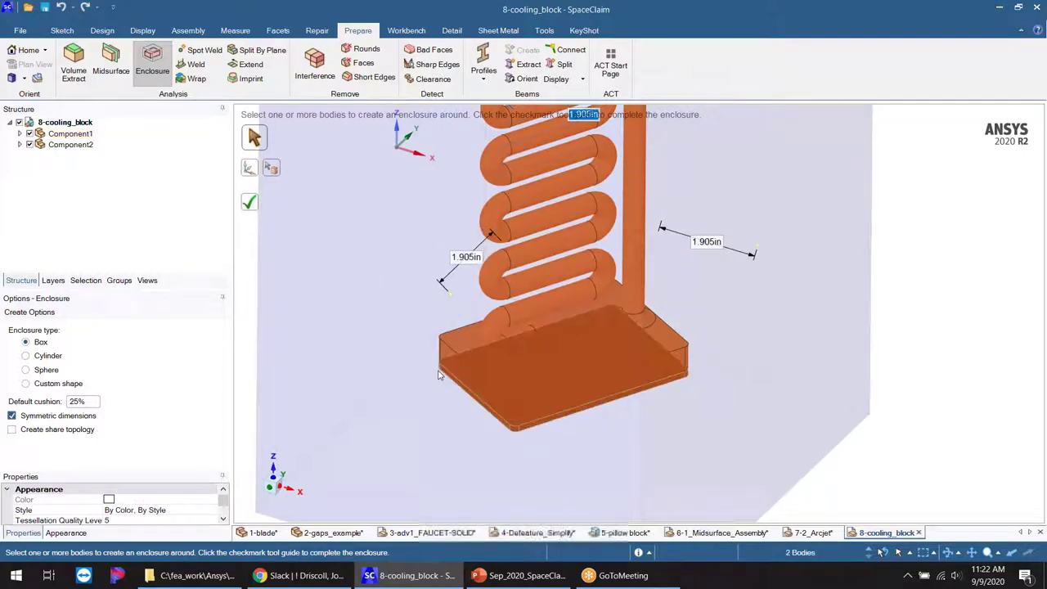
scroll(562, 372, down, 5)
middle_drag(857, 327, 728, 390)
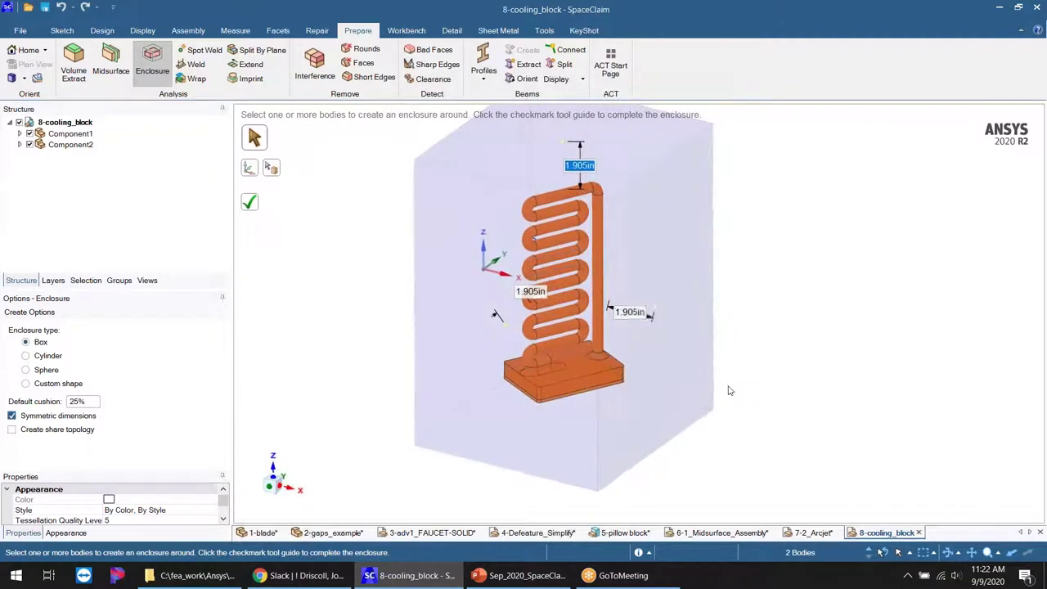
scroll(729, 400, down, 3)
scroll(745, 363, up, 2)
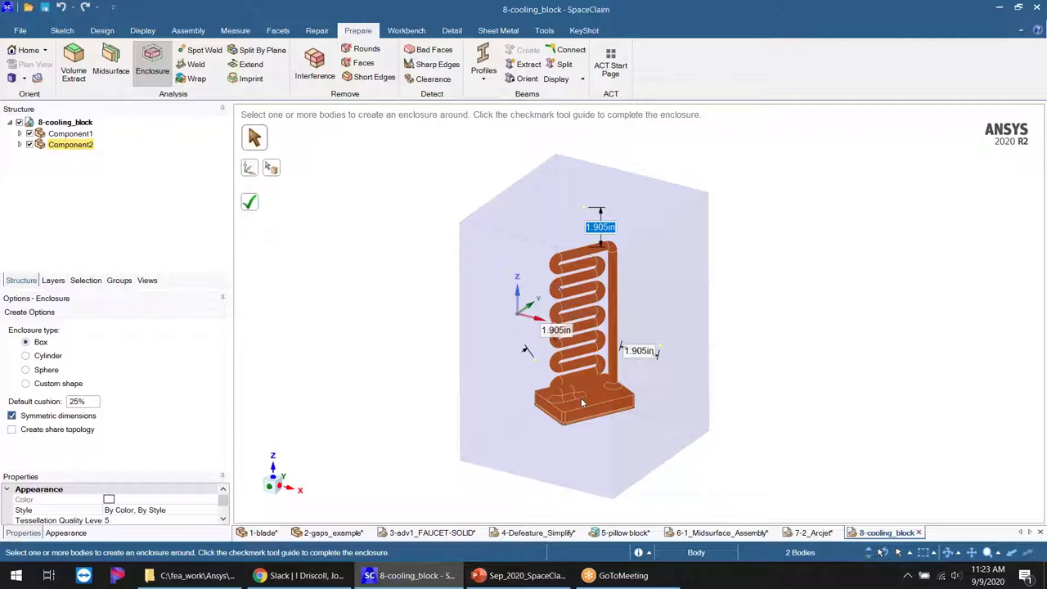
scroll(581, 397, down, 4)
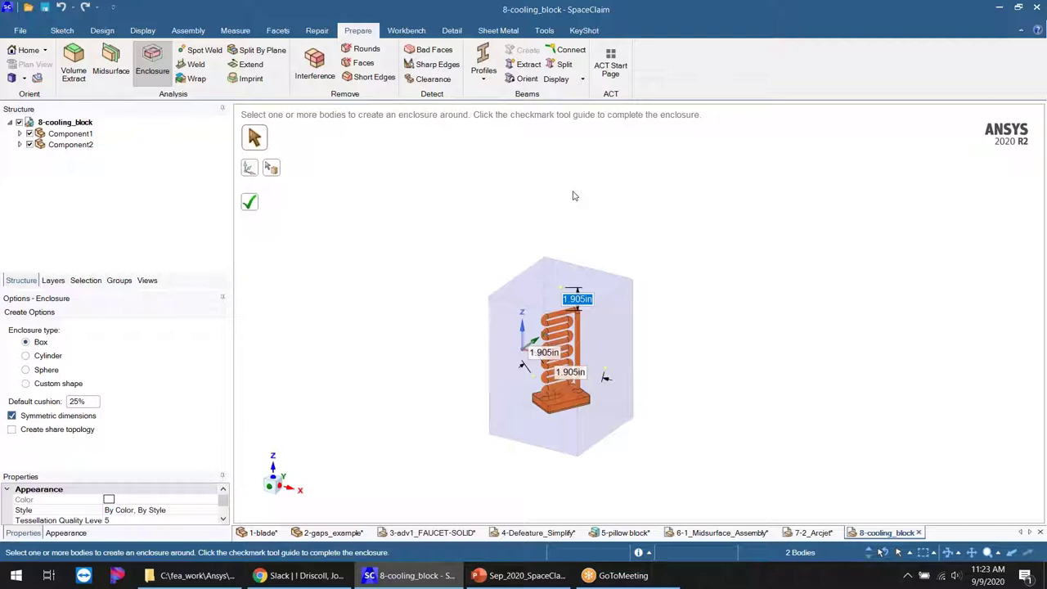
scroll(673, 274, up, 2)
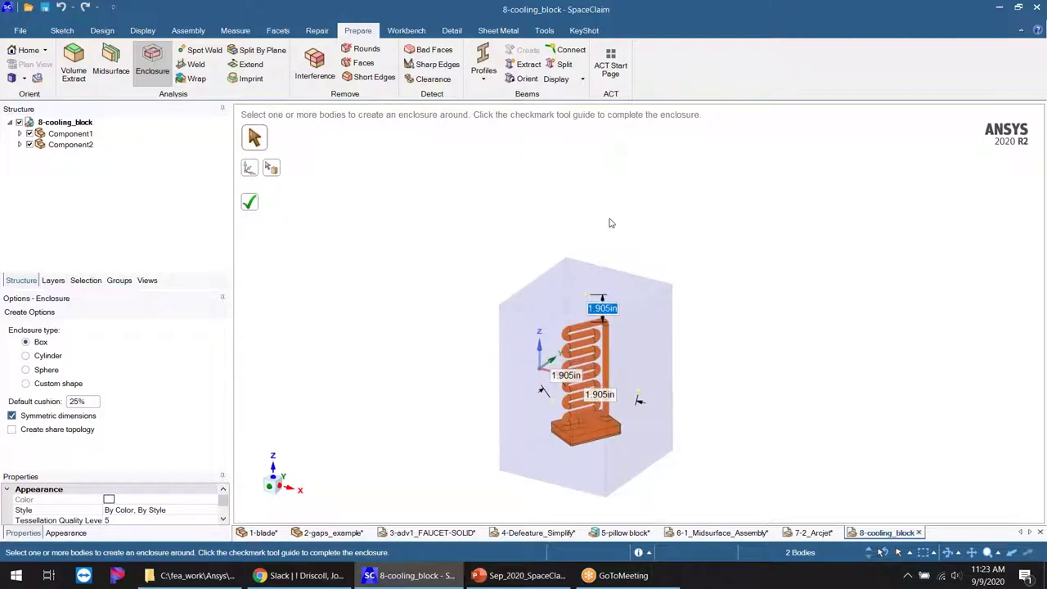
- Generate the box enclosure around the two cooling block bodies, inspect it, and undo its creation
click(249, 202)
key(h)
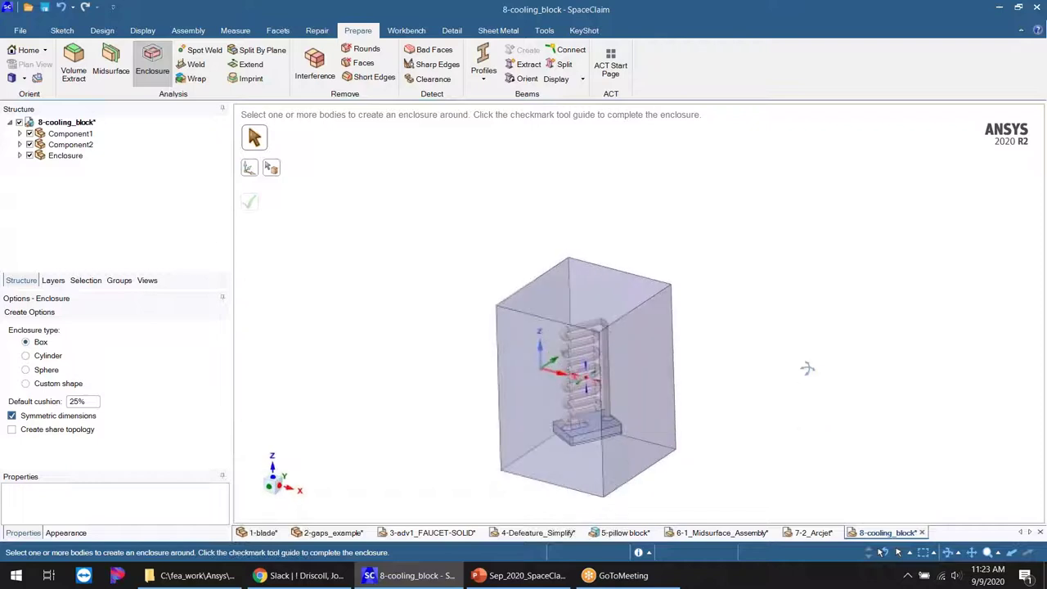
click(66, 156)
key(ctrl+z)
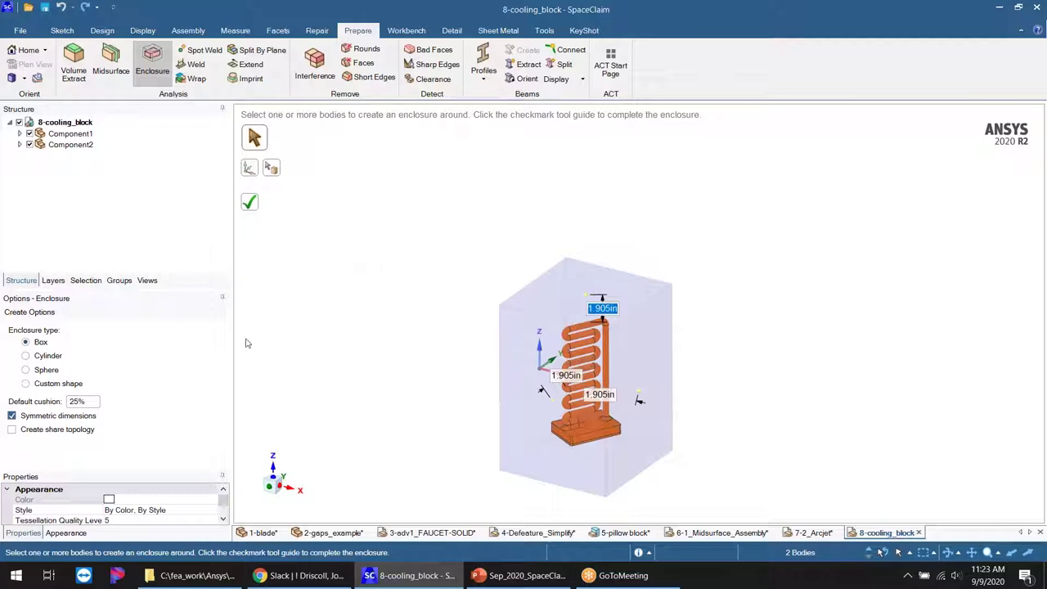
- Try the Cylinder and Custom shape enclosure types around the selected bodies and return the type to Box
scroll(610, 408, up, 2)
shift+middle_drag(600, 408, 586, 379)
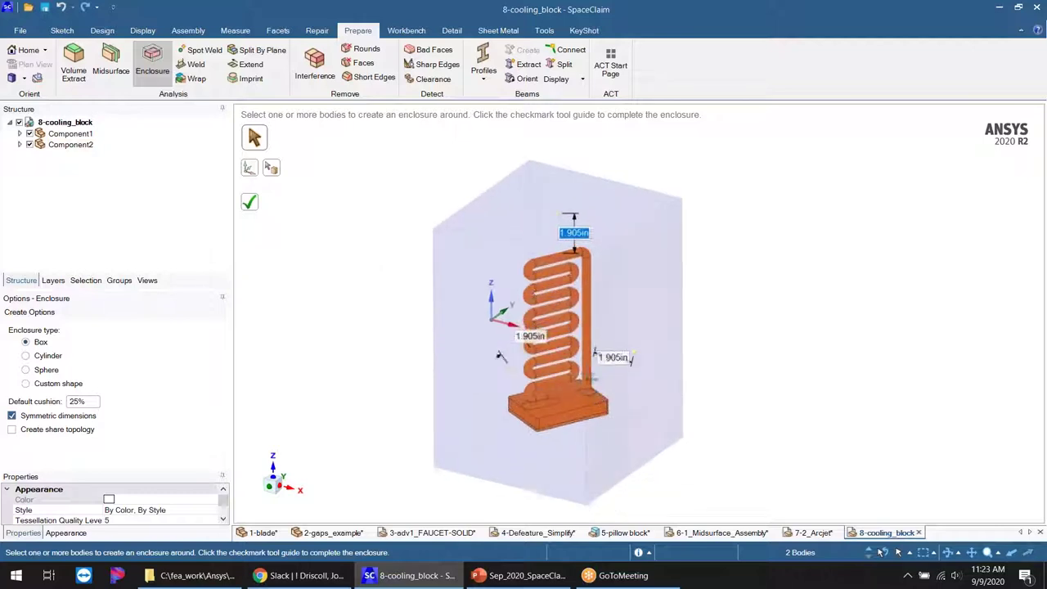
click(48, 357)
click(51, 383)
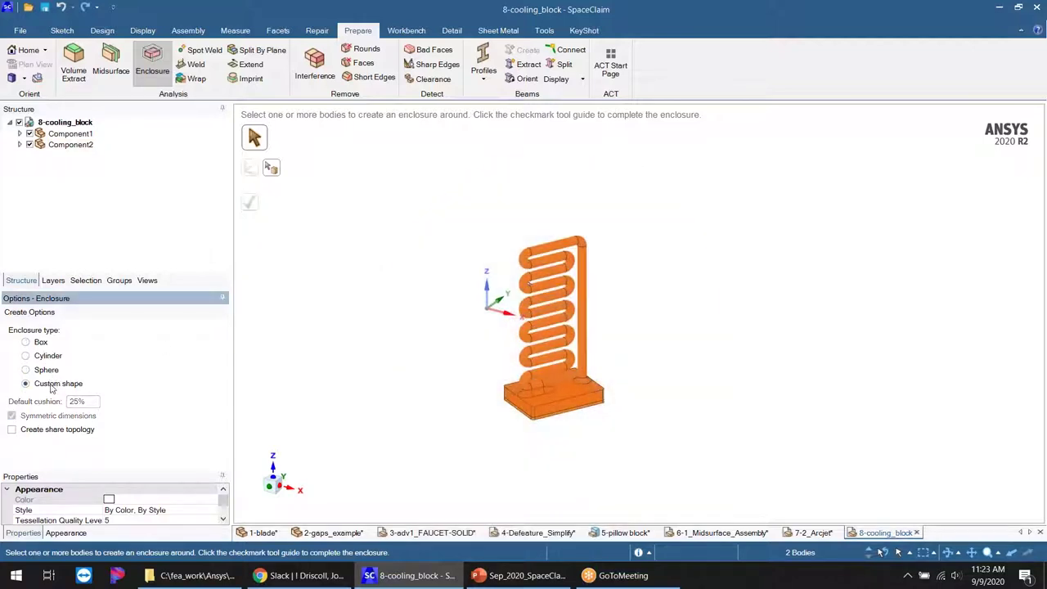
click(41, 344)
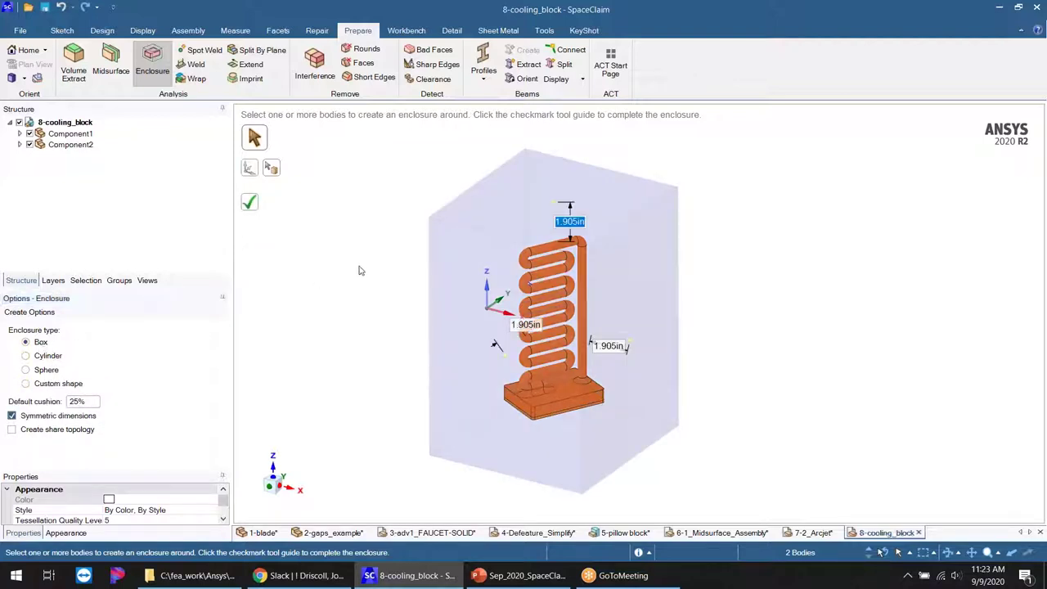
- Orient the box enclosure along a long edge of the cooling block's rectangular base
middle_drag(353, 278, 369, 304)
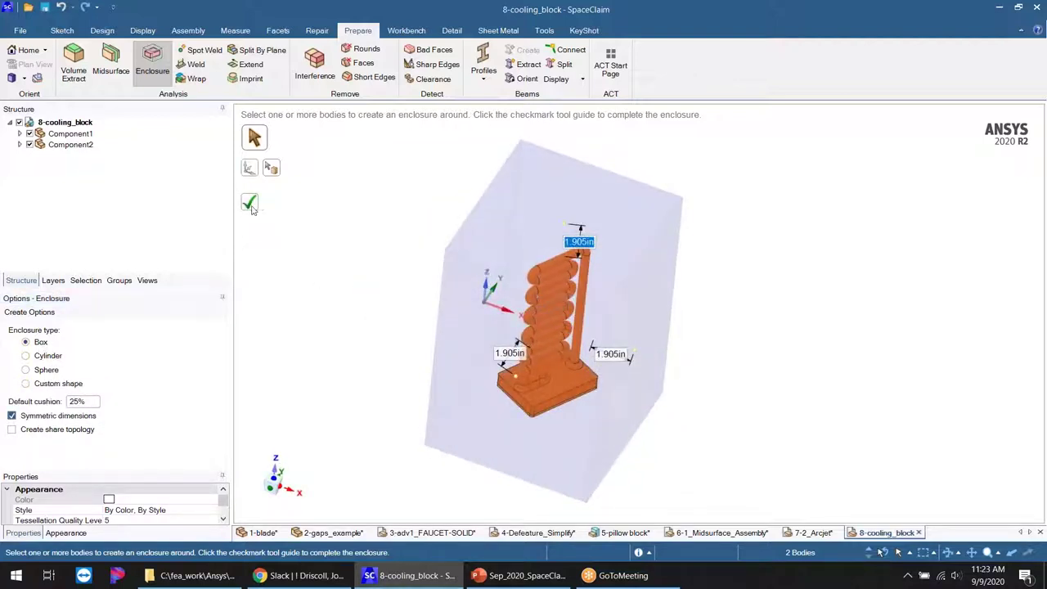
middle_drag(338, 273, 330, 358)
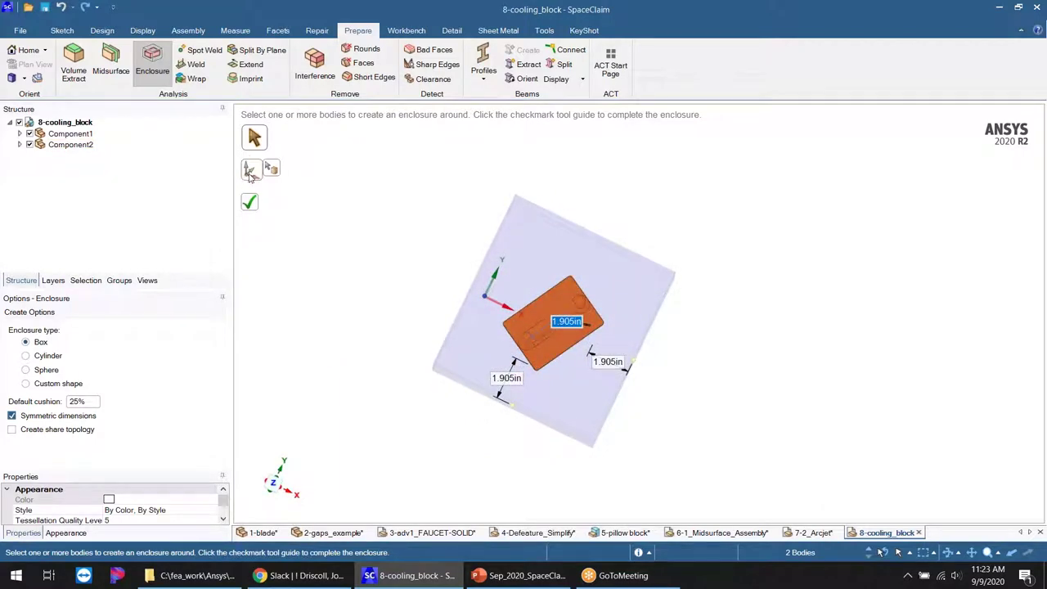
click(251, 172)
middle_drag(395, 352, 399, 244)
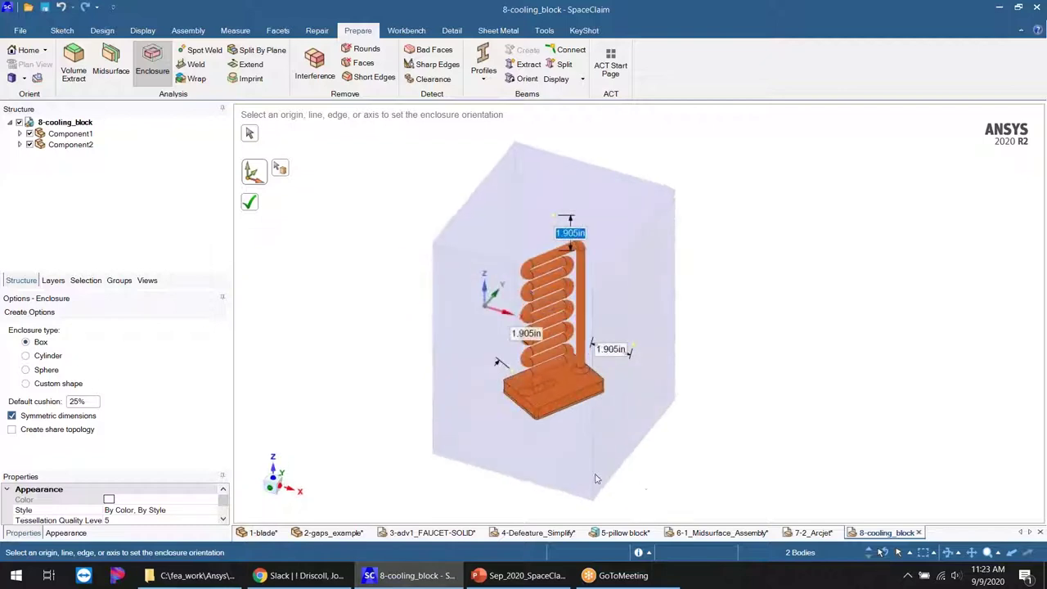
scroll(550, 450, up, 4)
click(525, 337)
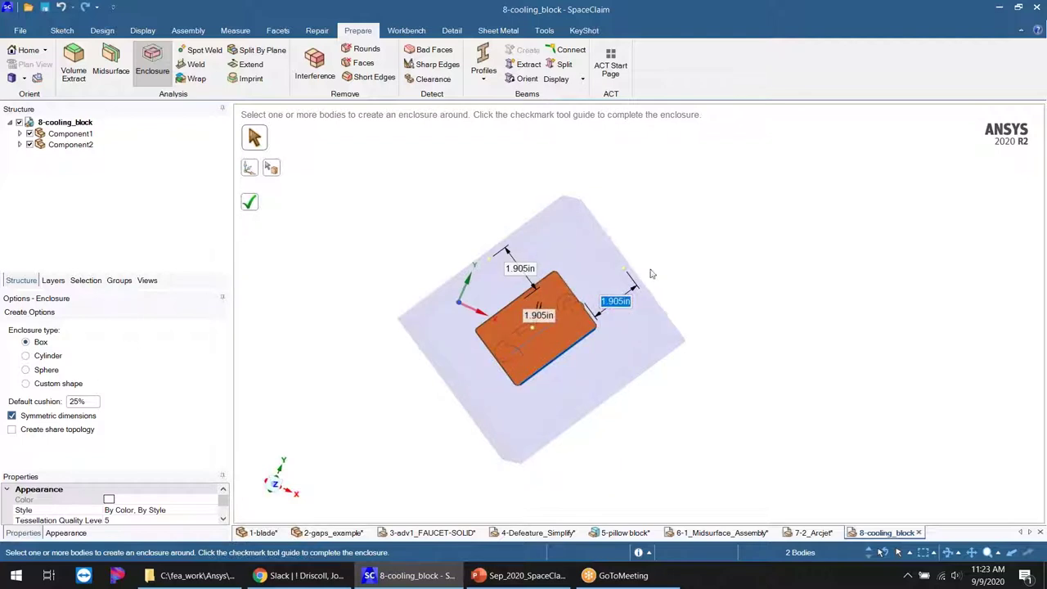
- Generate the reoriented box enclosure around the two cooling block bodies with the 25% cushion
scroll(597, 397, down, 4)
middle_drag(597, 400, 570, 344)
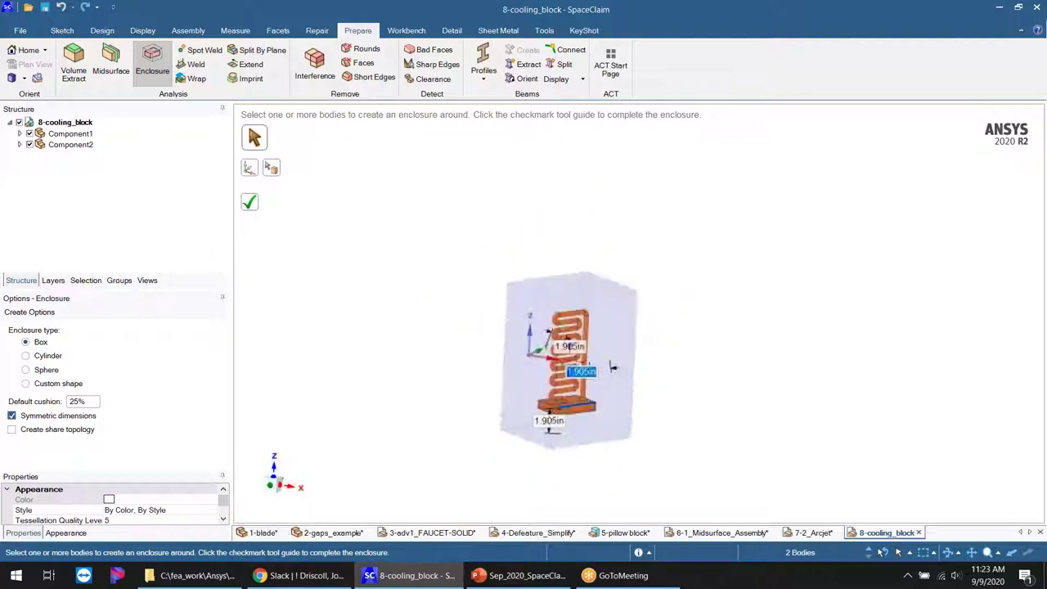
click(249, 201)
scroll(545, 346, up, 6)
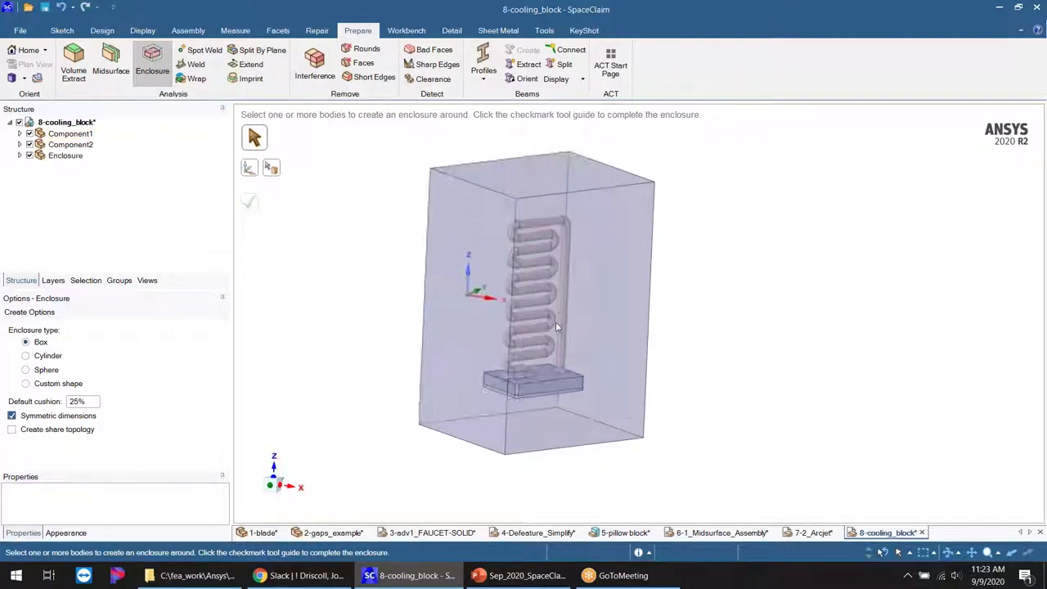
middle_drag(556, 325, 563, 315)
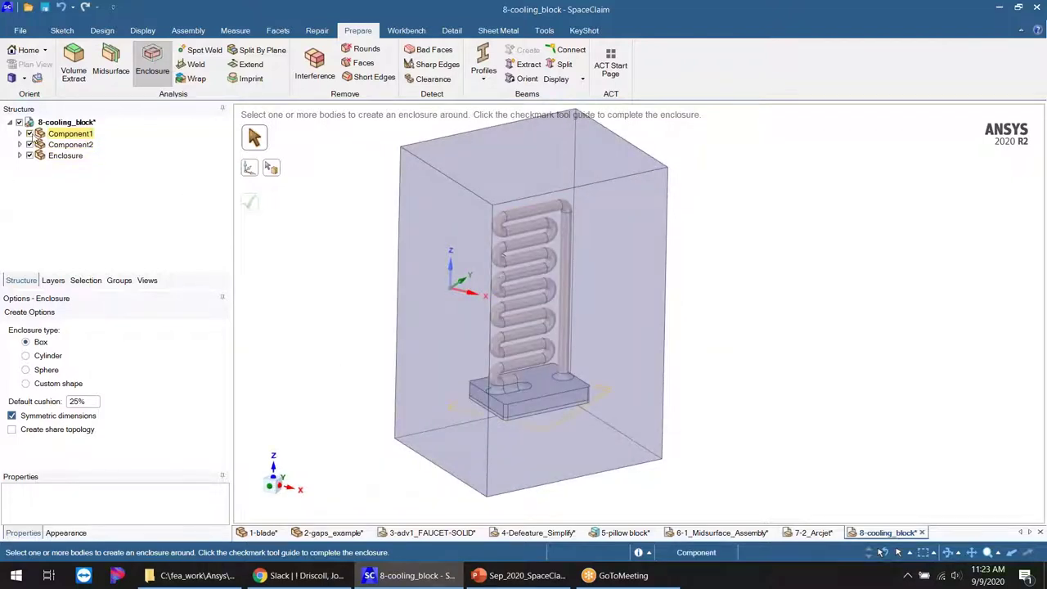
- Hide Component1 and Component2 to examine the cavity they leave in the enclosure, show both again, and exit the Enclosure tool
click(29, 134)
click(30, 144)
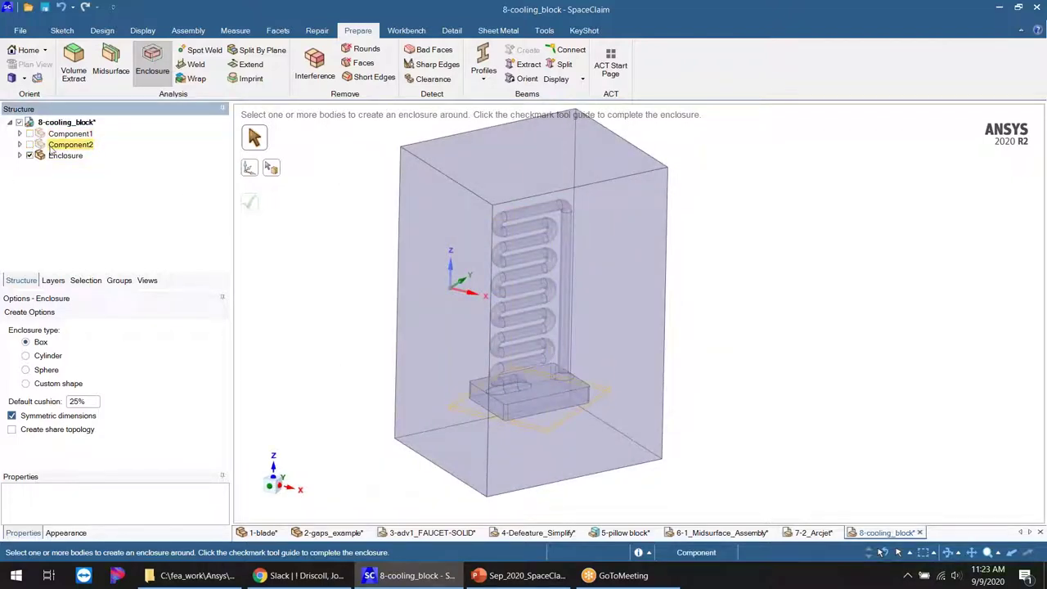
scroll(538, 268, up, 2)
scroll(538, 267, up, 1)
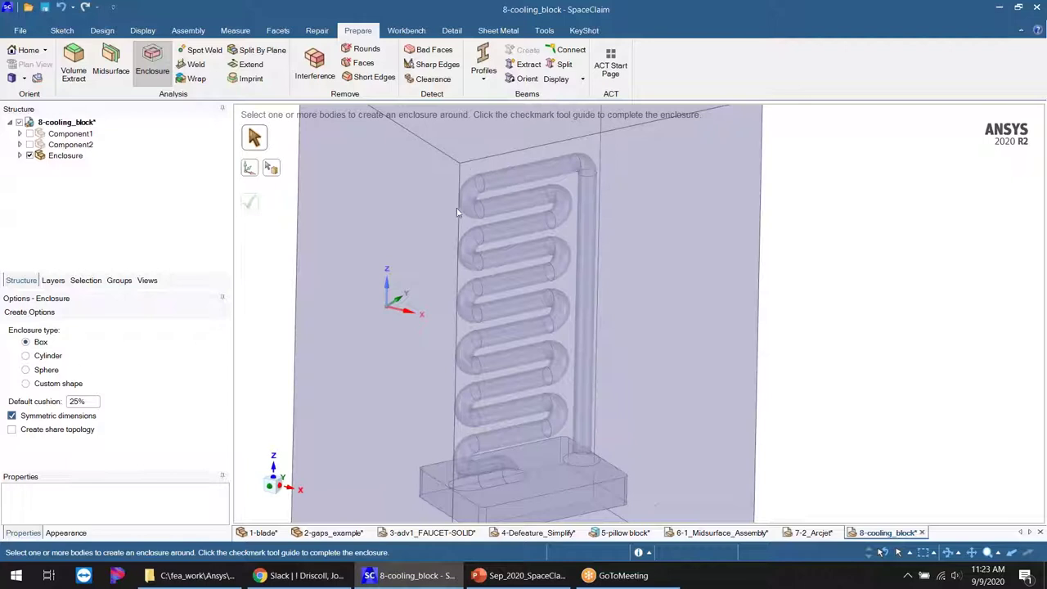
scroll(575, 273, down, 3)
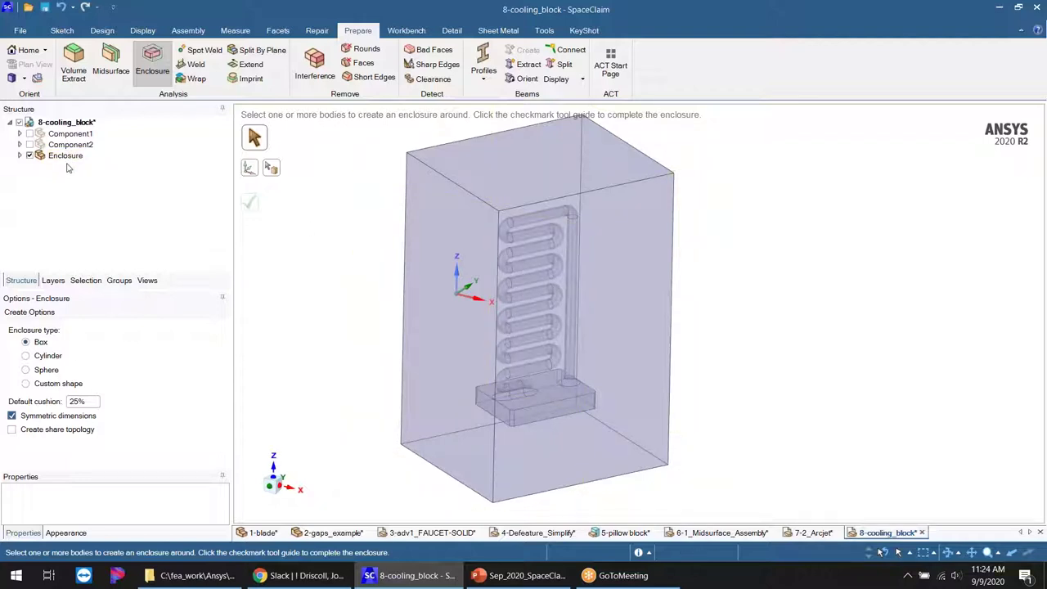
click(29, 133)
click(29, 144)
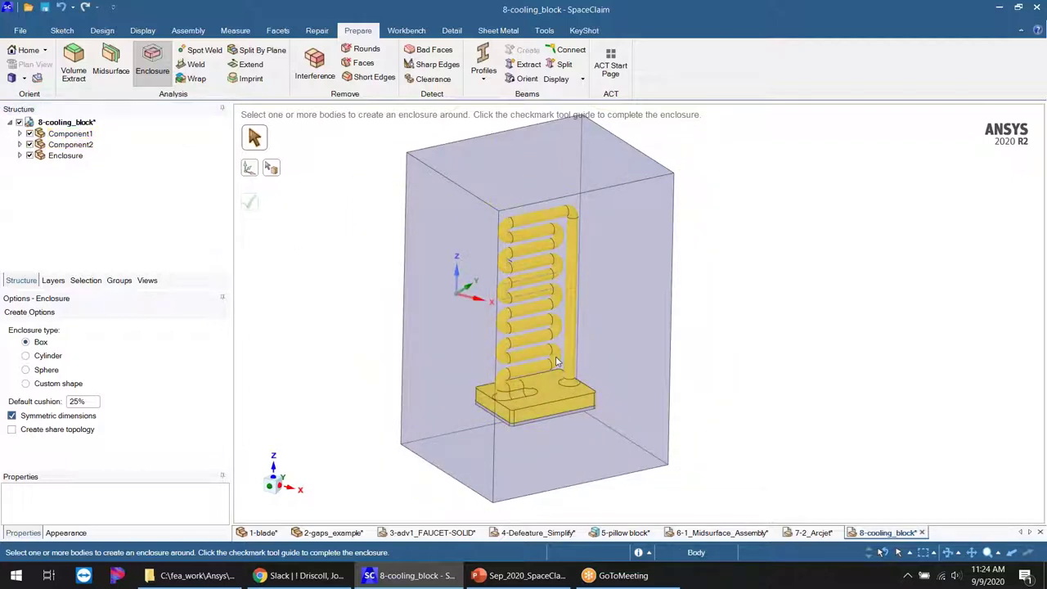
scroll(555, 356, down, 3)
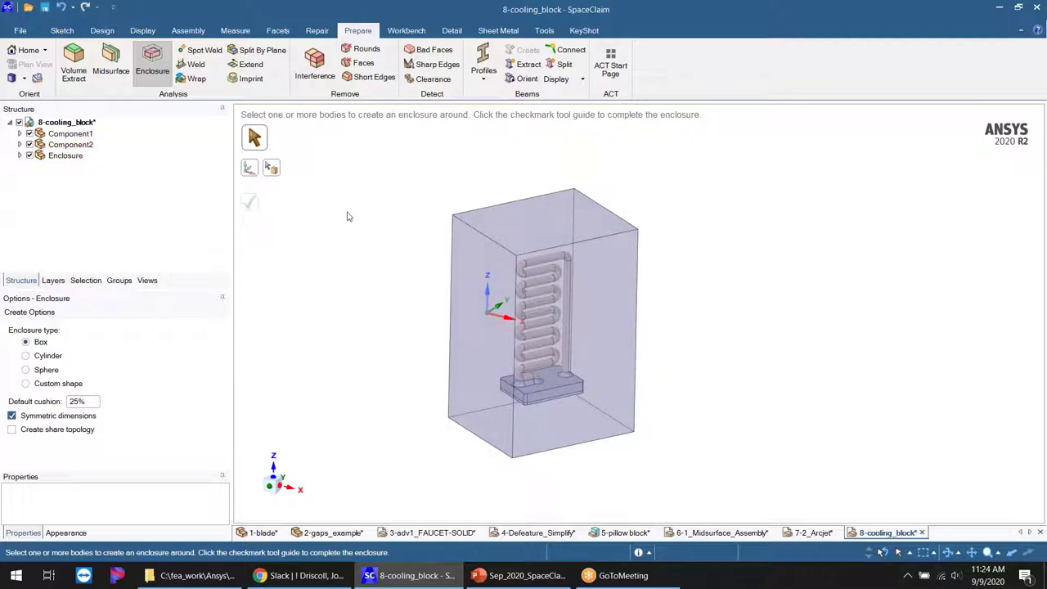
key(Escape)
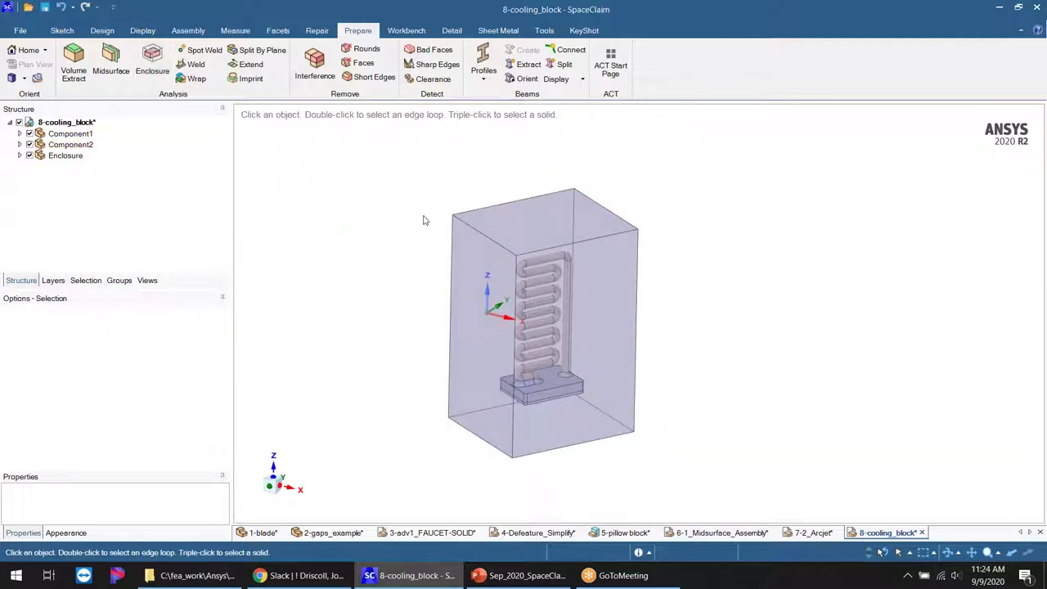
- Pull the enclosure's side faces outward freehand to widen the box around the cooling block
click(65, 155)
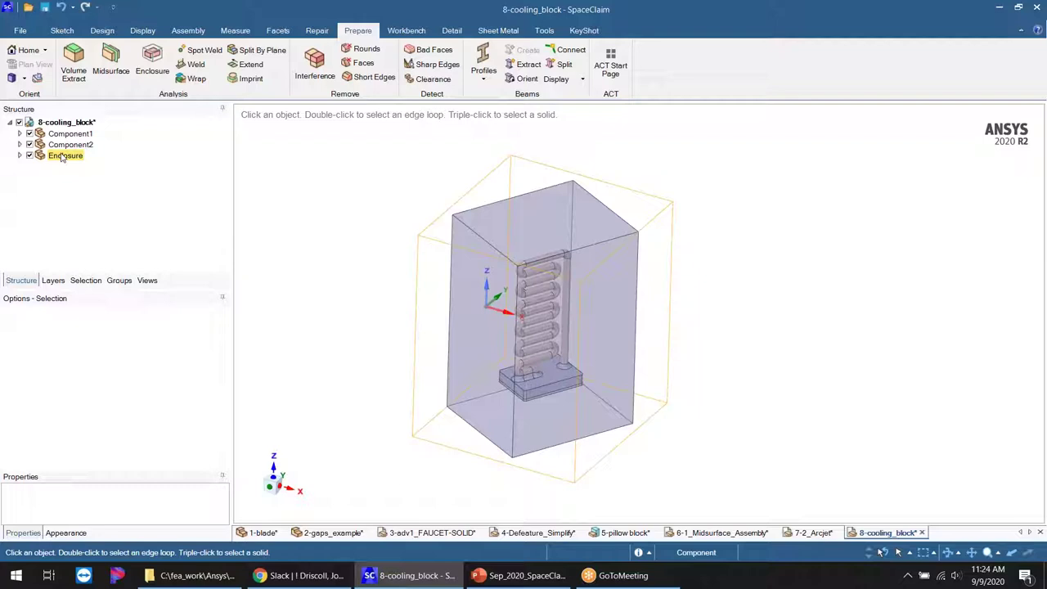
click(100, 31)
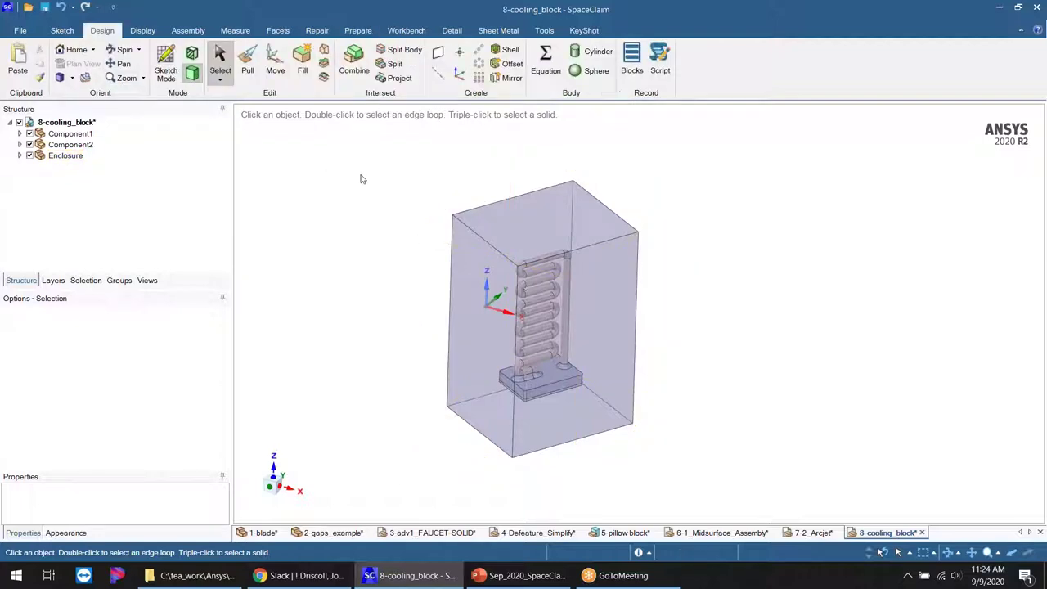
click(623, 298)
click(254, 63)
drag(591, 350, 411, 365)
click(491, 347)
click(802, 278)
shift+middle_drag(611, 202, 619, 155)
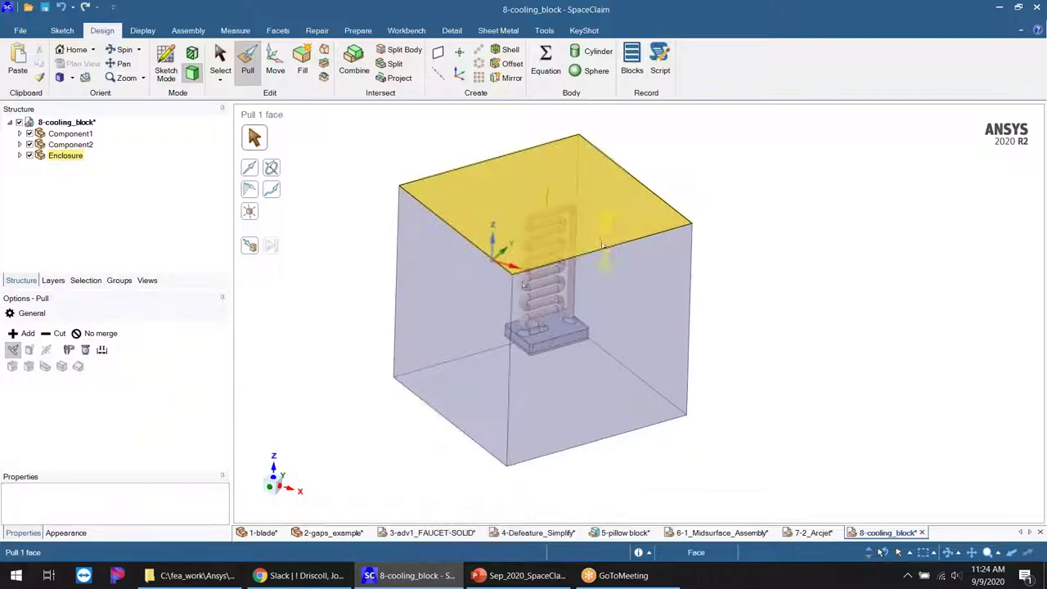
- Pull one side face of the enclosure outward 1 in, make the offset a driving dimension group, and display the groups
click(433, 309)
drag(444, 315, 427, 321)
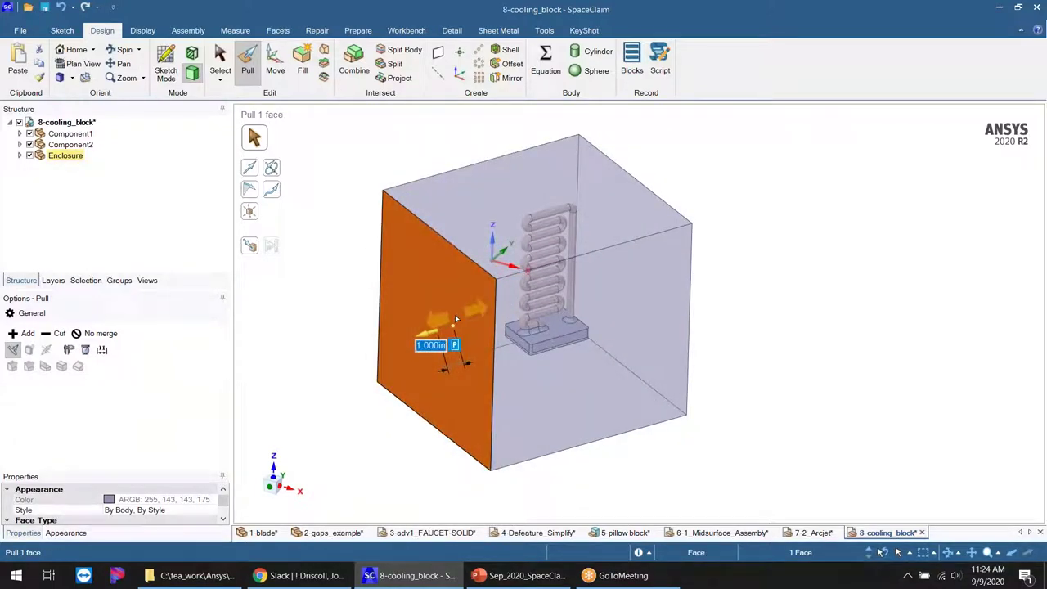
click(454, 344)
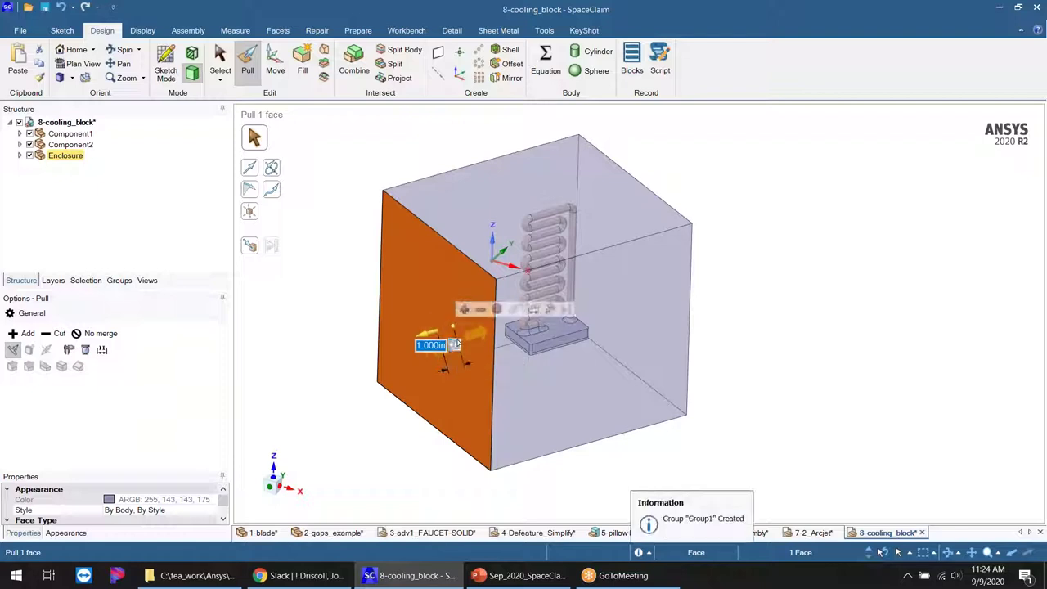
click(117, 280)
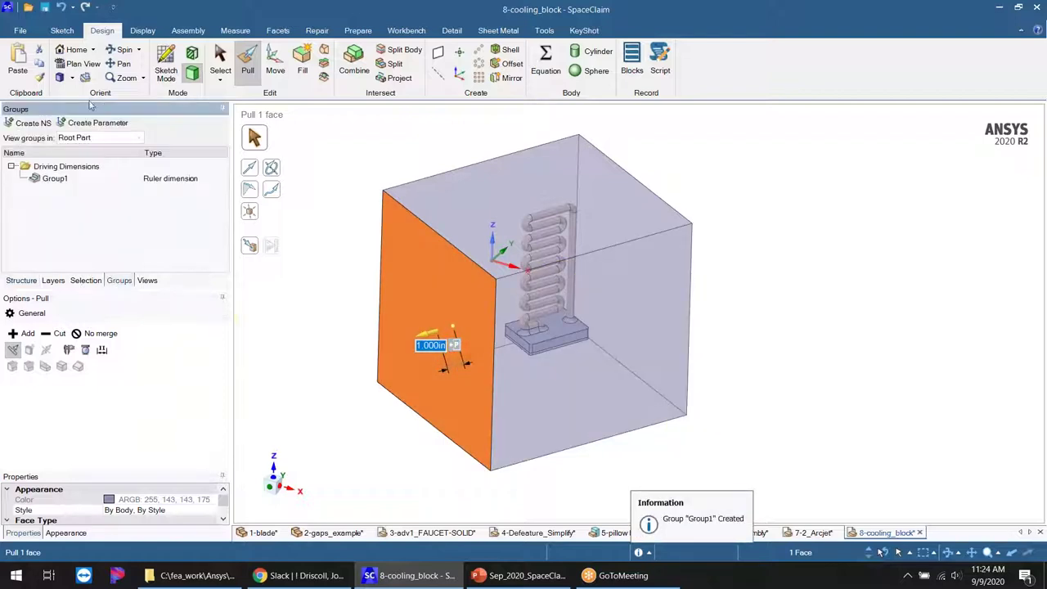
- Examine the widened enclosure and the cooling block inside it from several angles, and clear the face selection
middle_drag(553, 403, 553, 436)
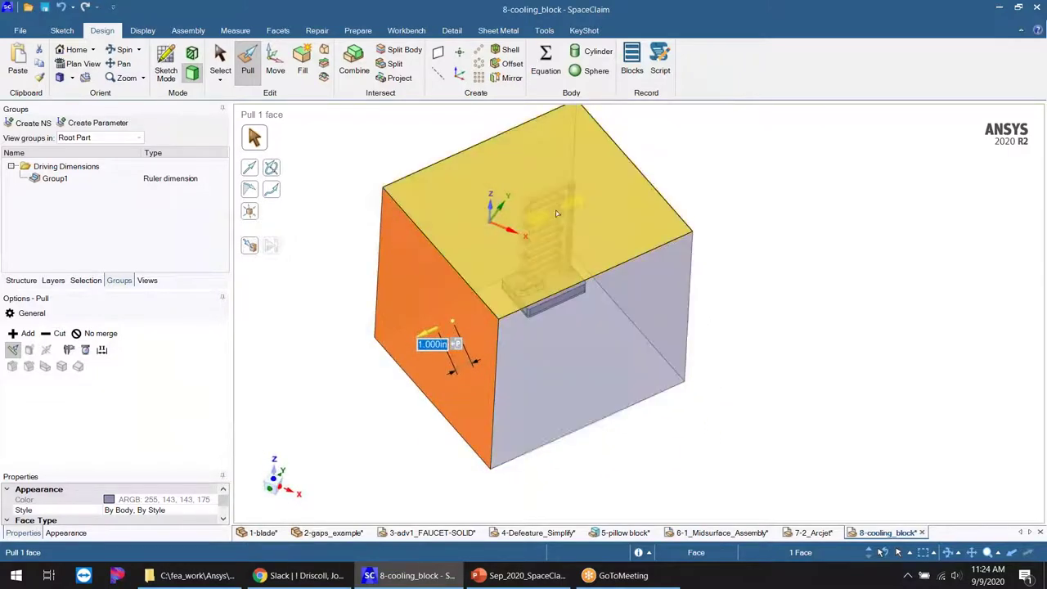
scroll(557, 322, down, 2)
scroll(548, 278, up, 2)
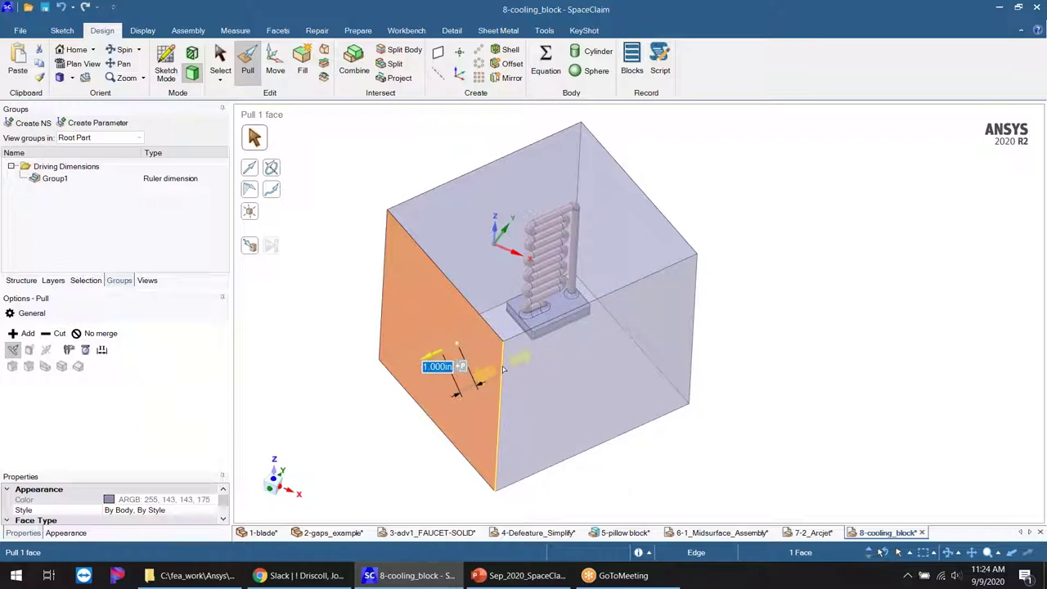
middle_drag(503, 370, 569, 193)
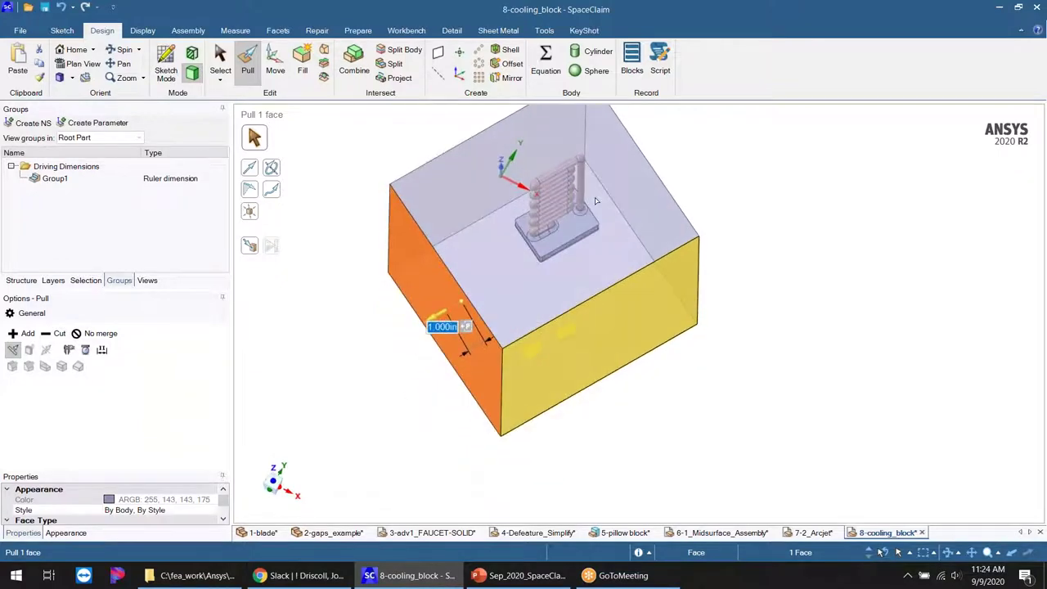
middle_drag(592, 397, 570, 249)
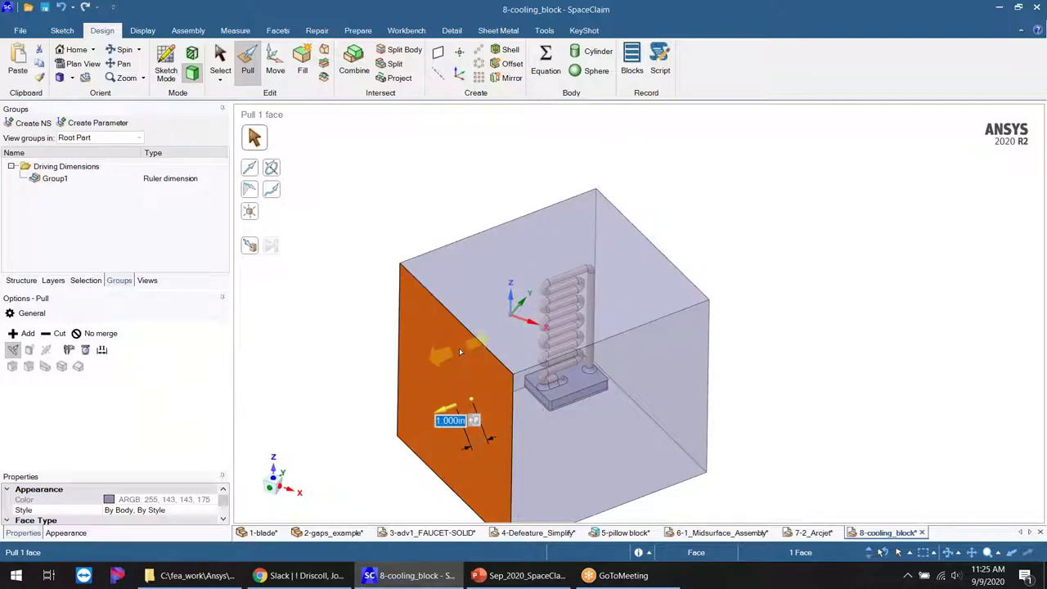
scroll(446, 311, down, 4)
scroll(450, 333, up, 3)
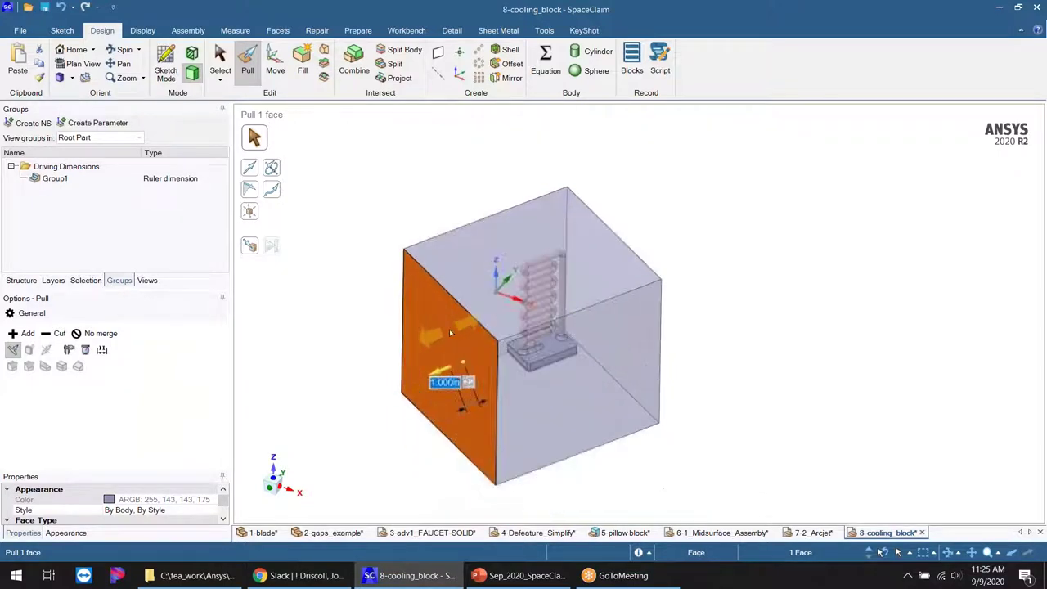
scroll(509, 349, up, 1)
middle_drag(510, 348, 511, 354)
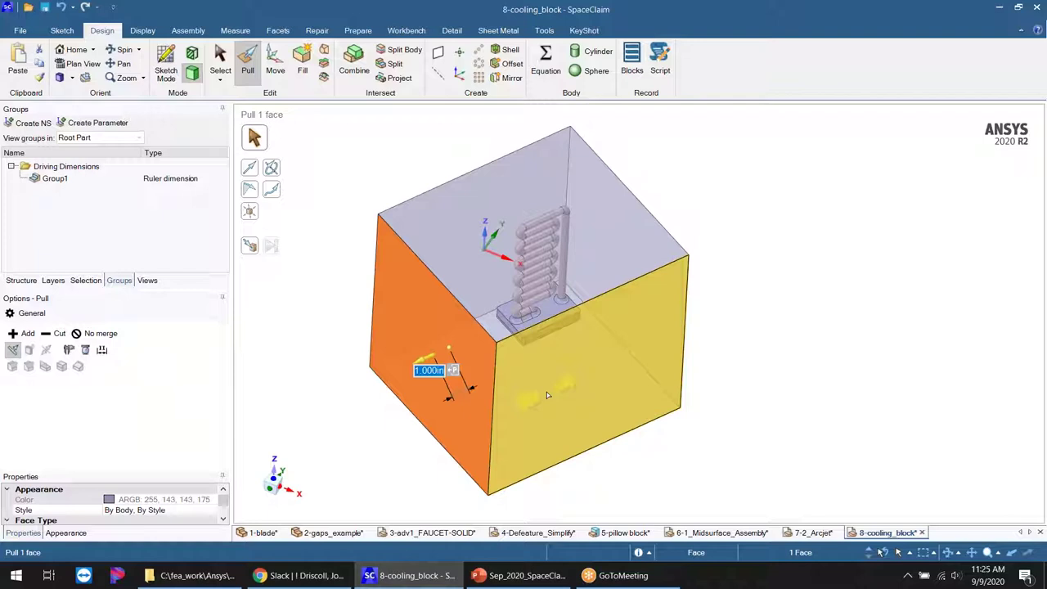
click(765, 486)
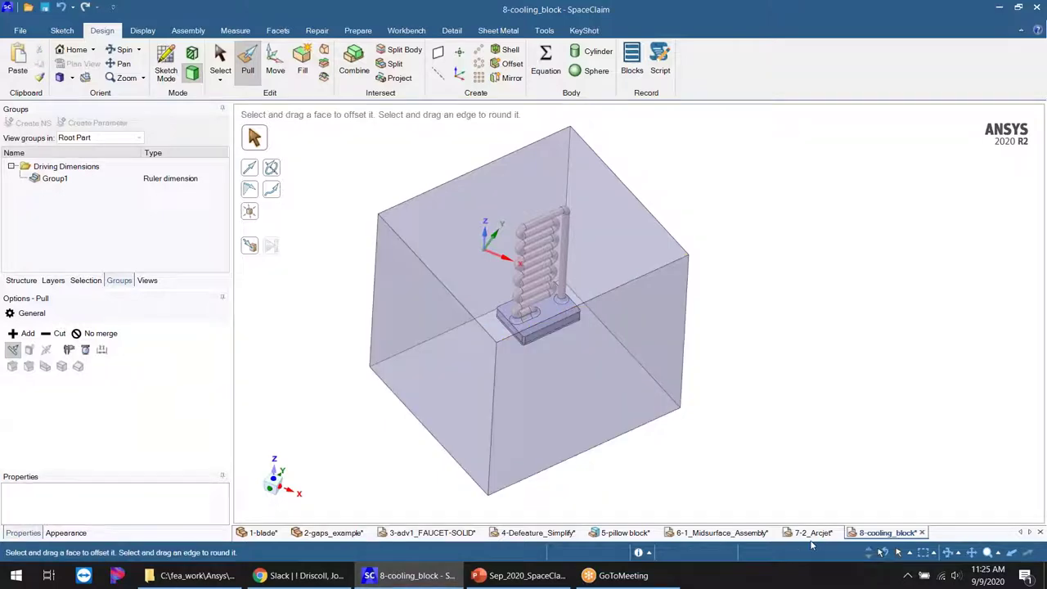
- Switch to the Sep_2020_SpaceClaim presentation in PowerPoint and show slide 8, Prep for FEA & CFD, in reading view
click(520, 577)
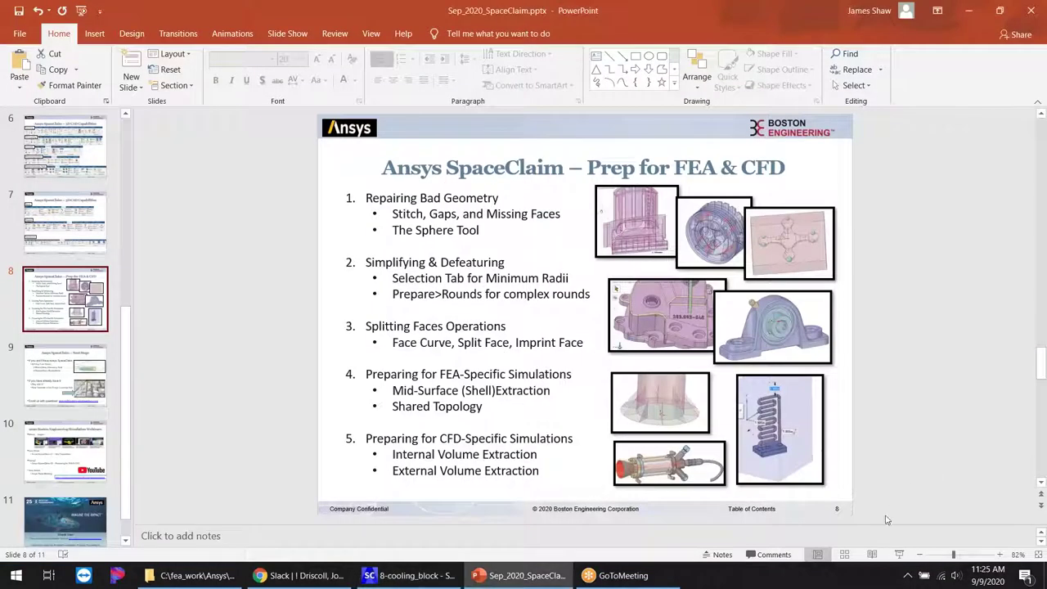
click(874, 555)
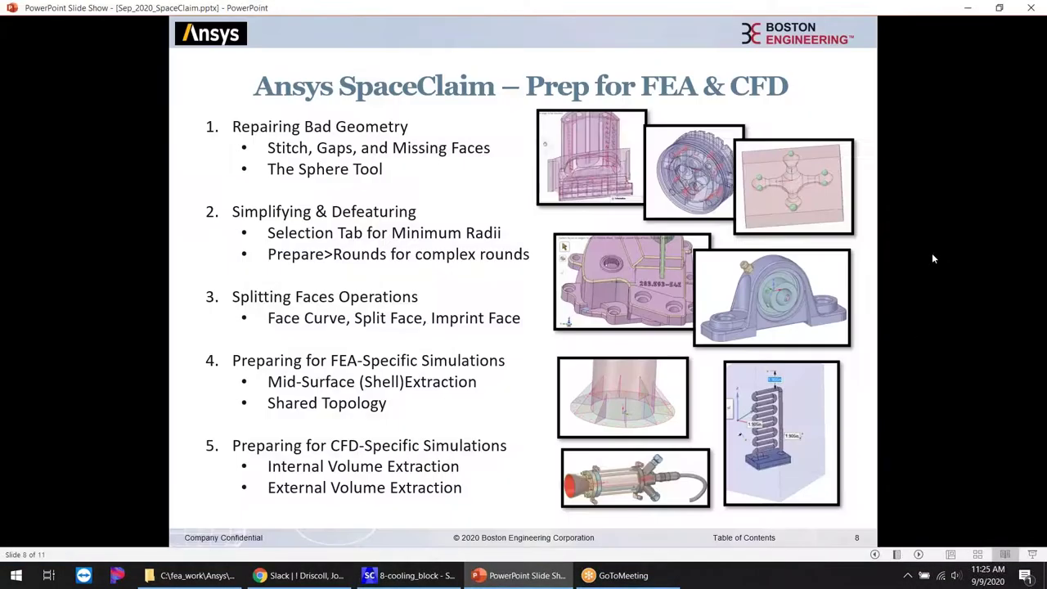